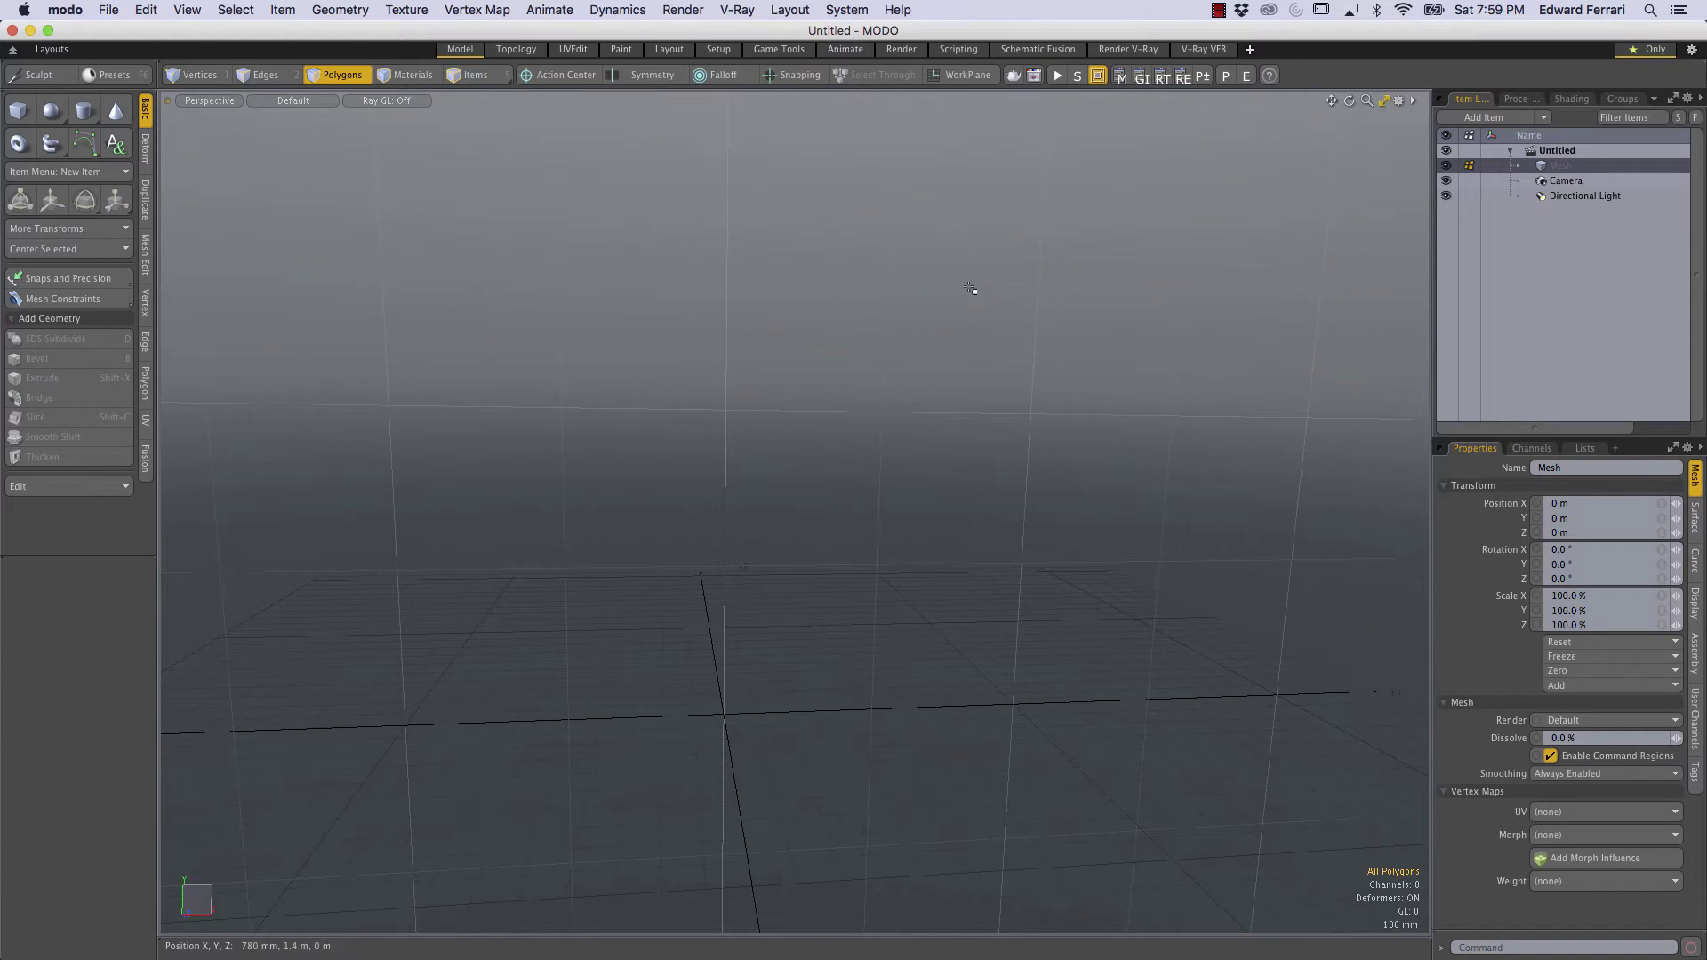
In the procedural setup, move the mesh item below the Directional Light and rename it Tube
{"action": "left_click_drag", "start_coordinate": [729, 293], "coordinate": [792, 427], "text": "alt"}
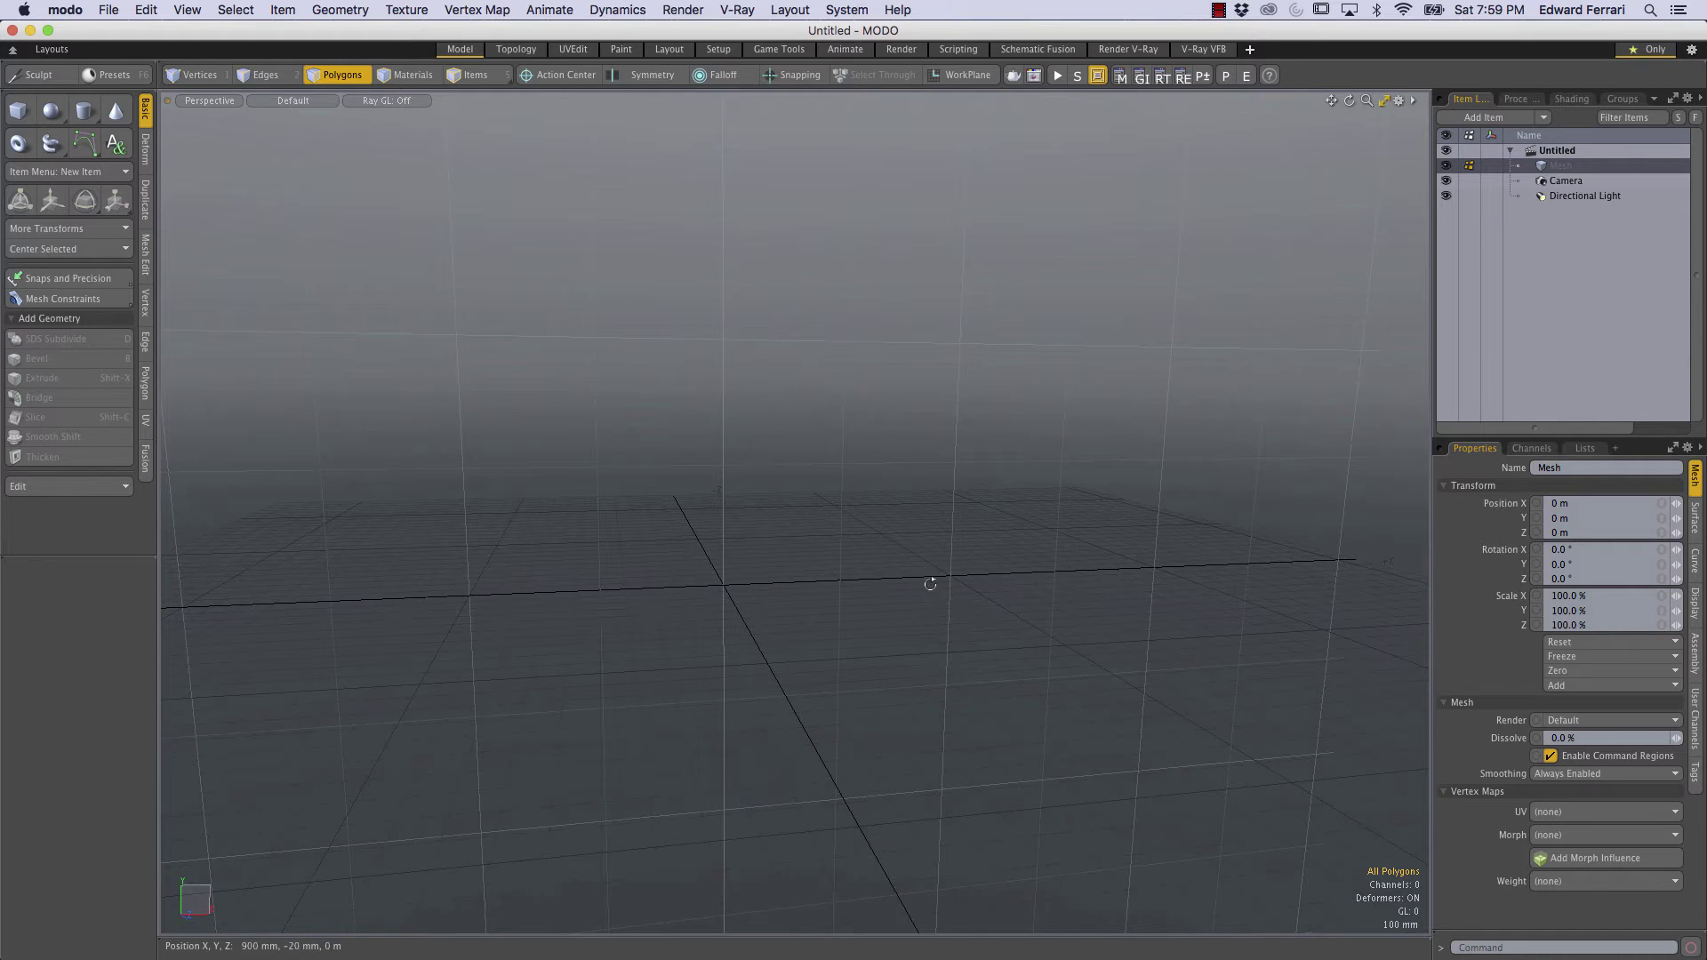
{"action": "mouse_move", "coordinate": [930, 584]}
{"action": "left_mouse_down", "text": "alt"}
{"action": "mouse_move", "coordinate": [716, 655]}
{"action": "mouse_move", "coordinate": [785, 667]}
{"action": "mouse_move", "coordinate": [929, 616]}
{"action": "left_mouse_up", "text": "alt"}
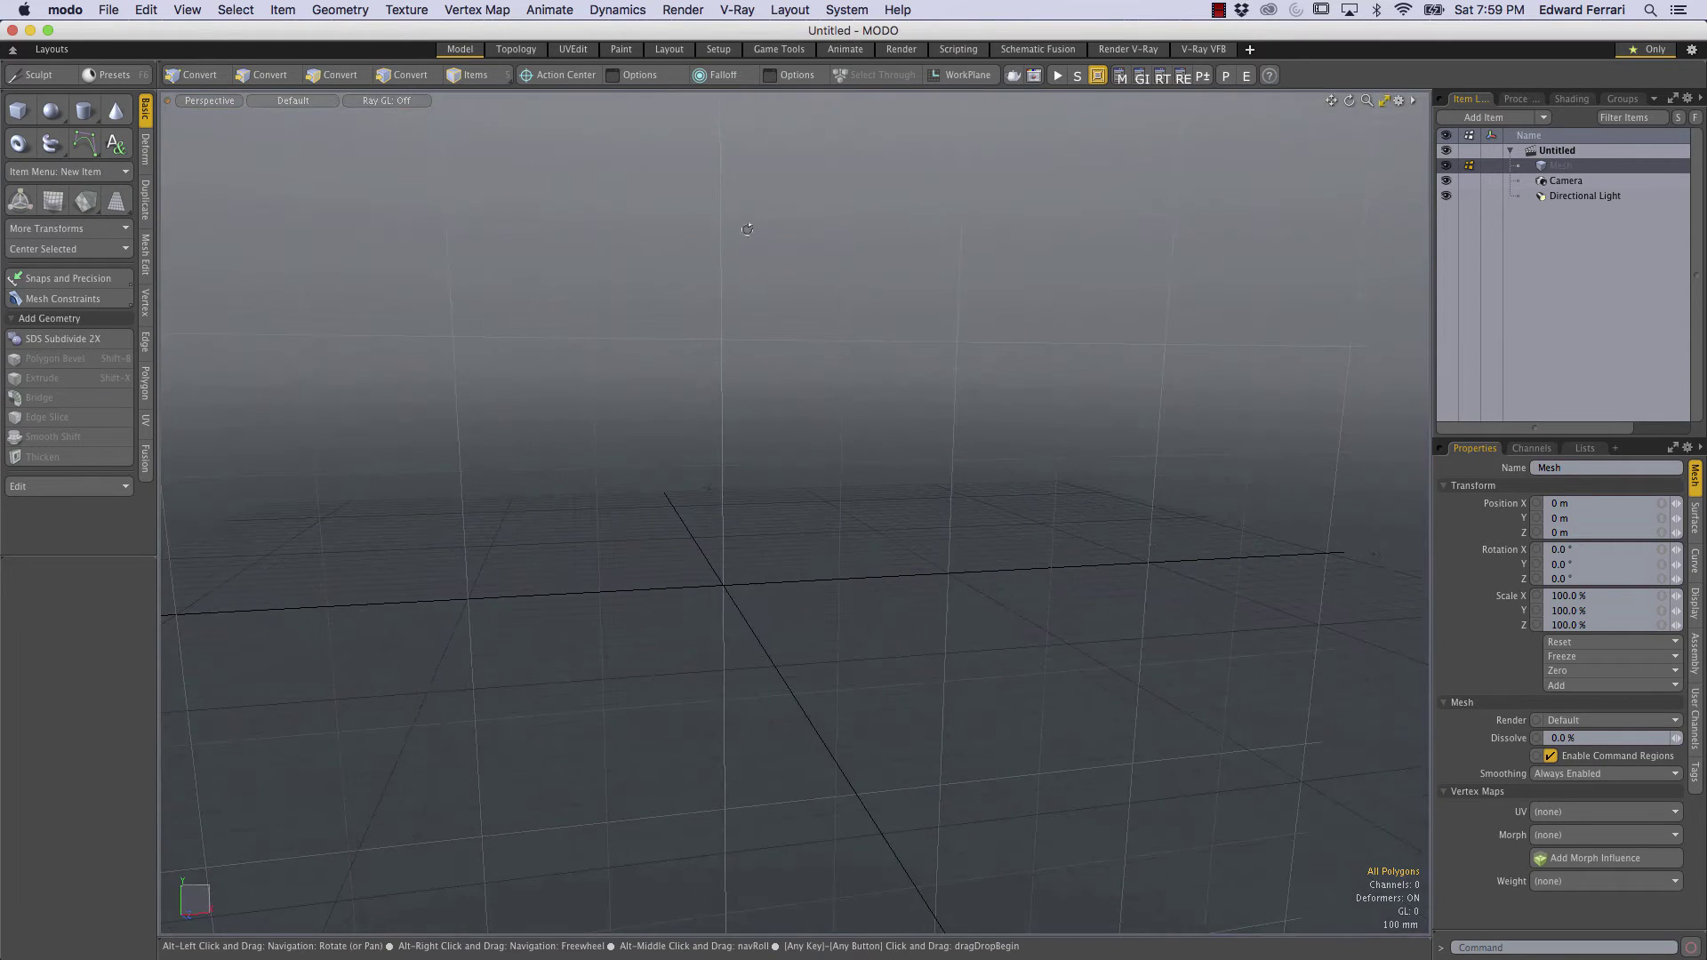
{"action": "left_click", "coordinate": [1527, 101]}
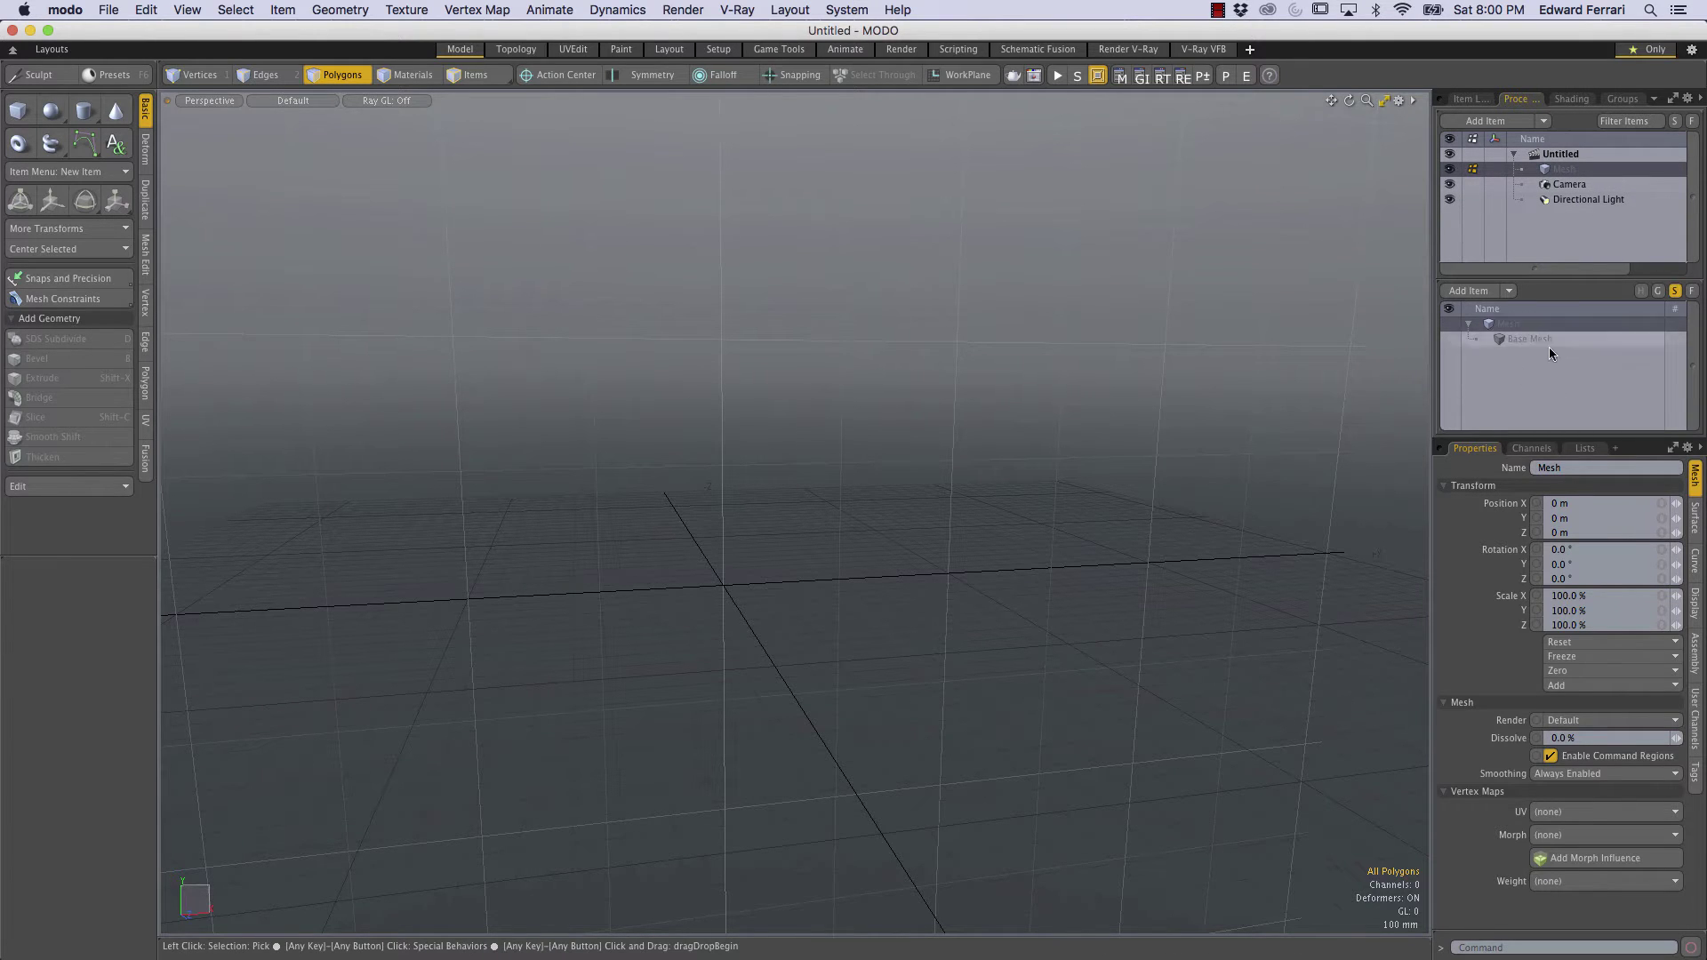
{"action": "left_click_drag", "start_coordinate": [1561, 171], "coordinate": [1564, 209]}
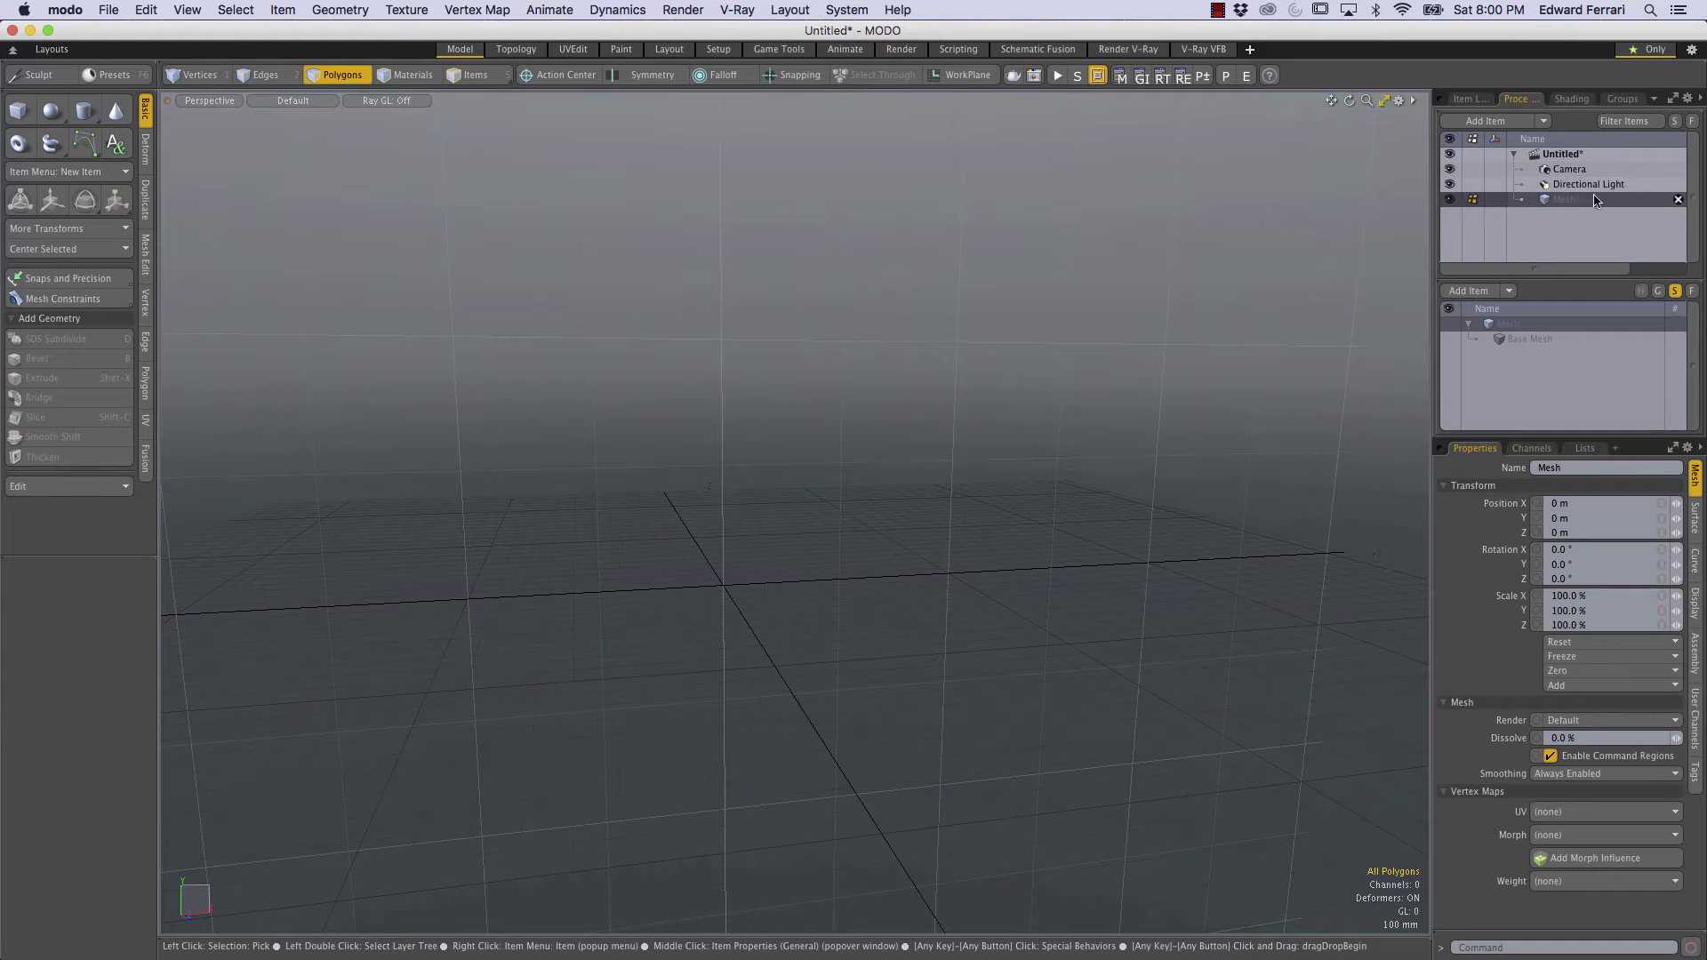
{"action": "double_click", "coordinate": [1578, 201]}
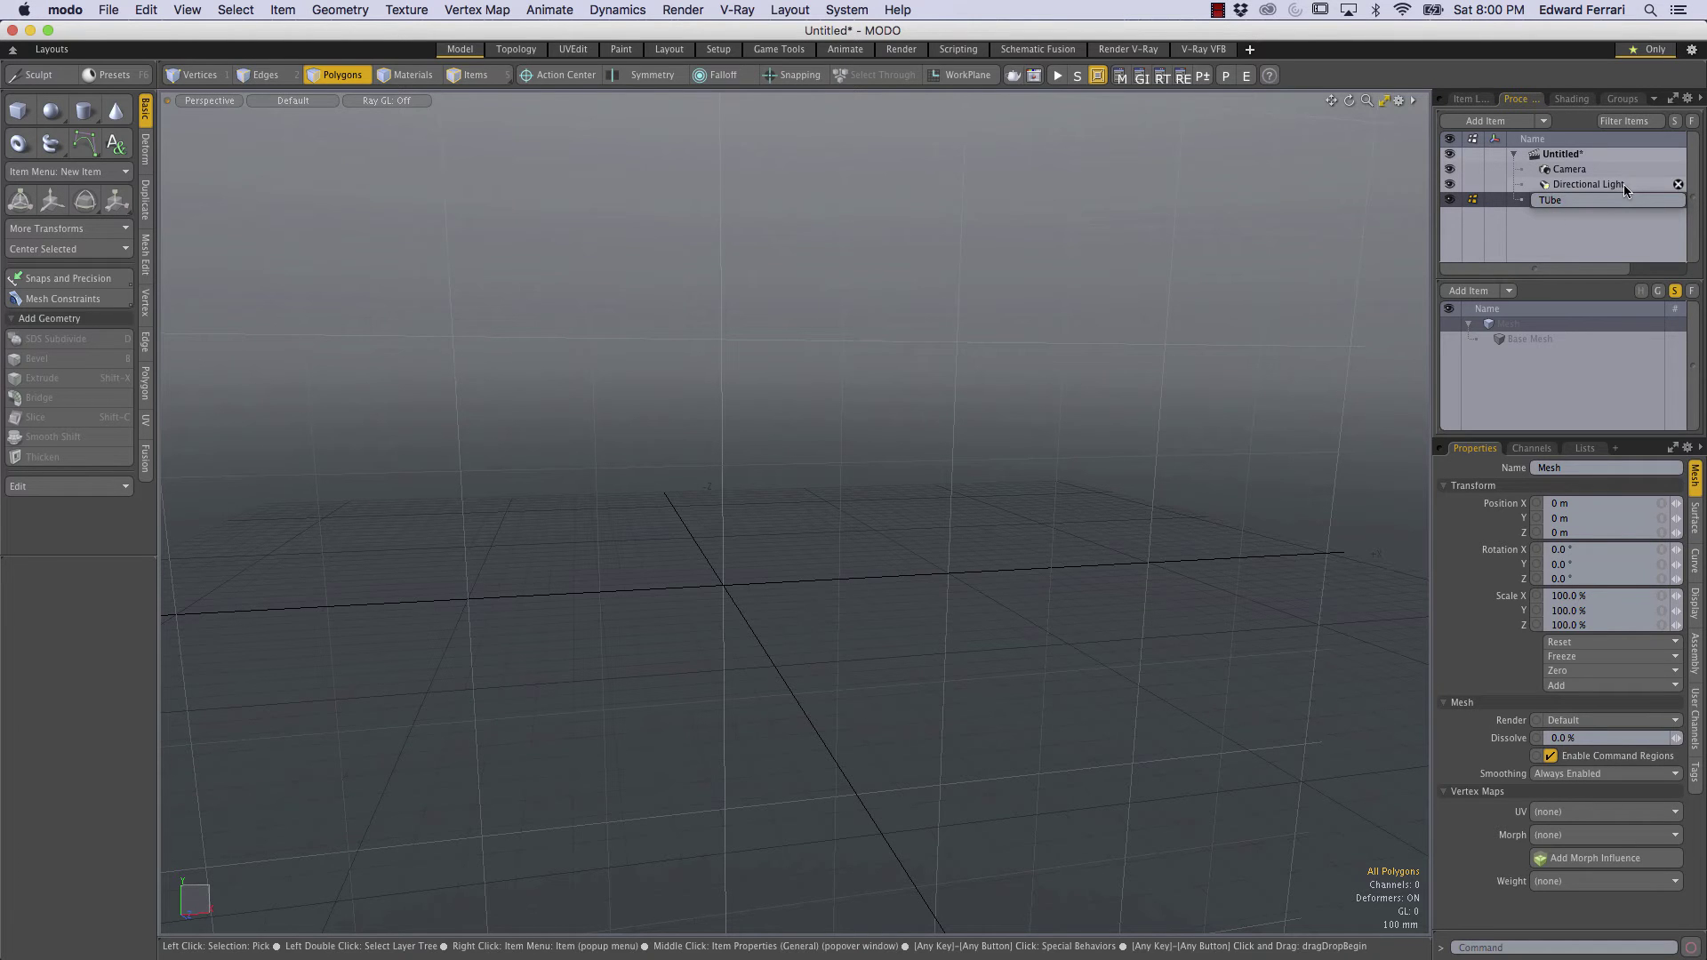
{"action": "key", "text": "Return"}
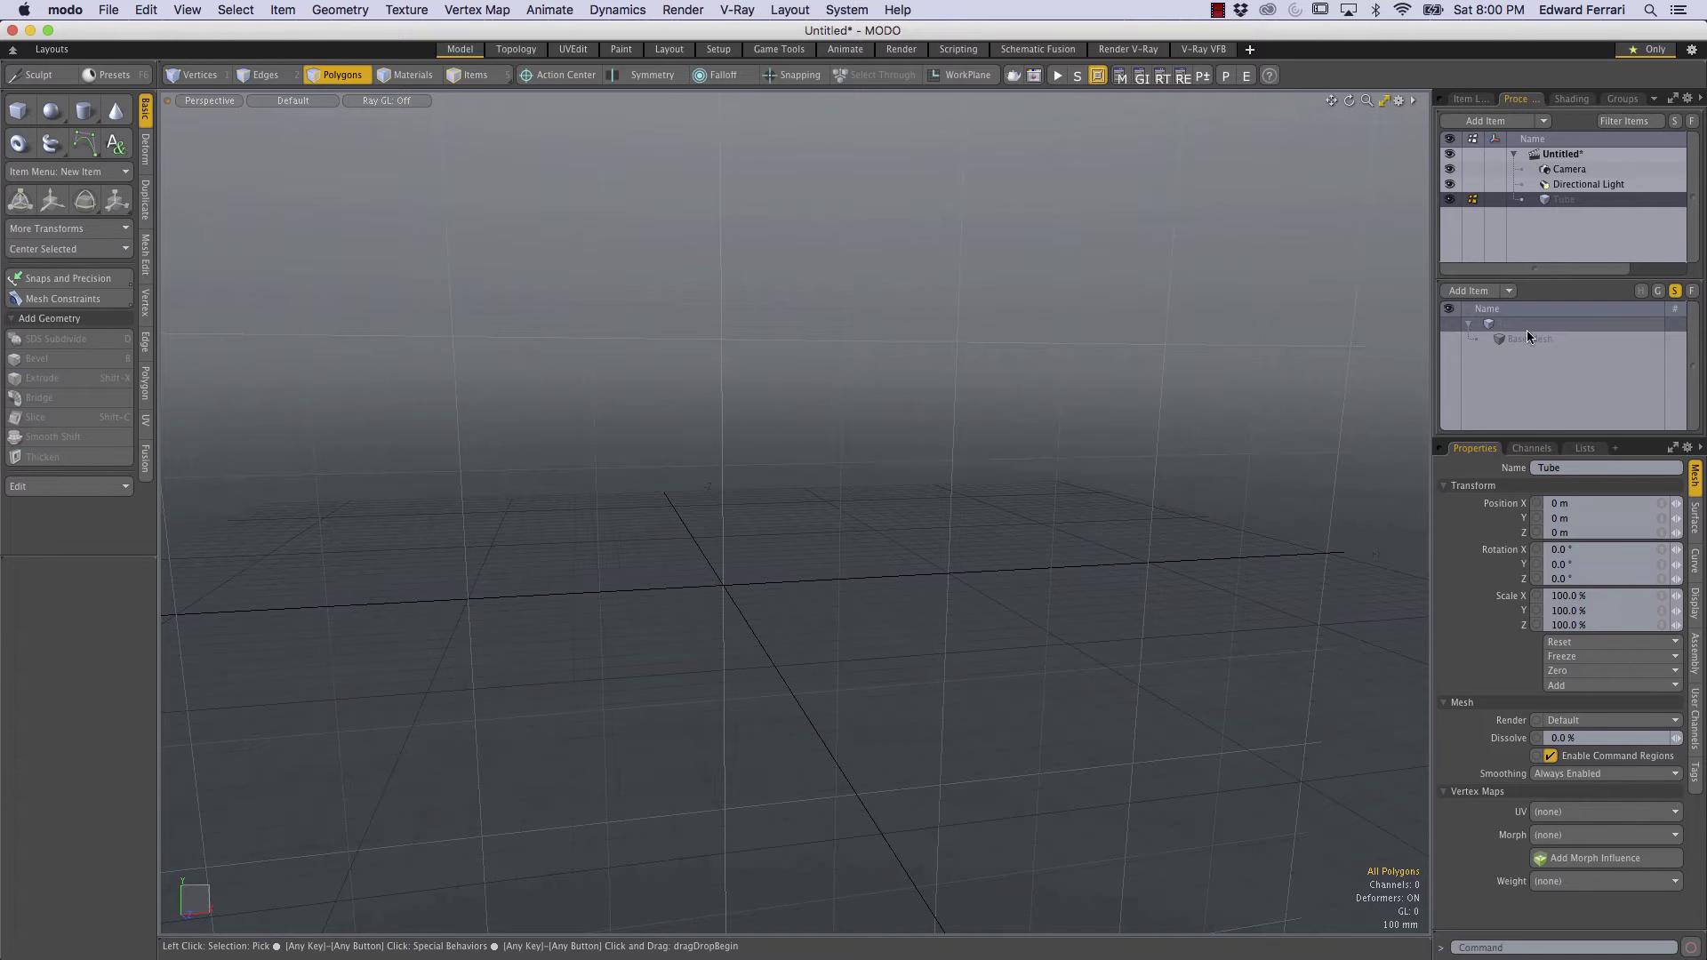
Add a procedural Cylinder primitive as a mesh operation on the Tube mesh
{"action": "left_click", "coordinate": [1472, 289]}
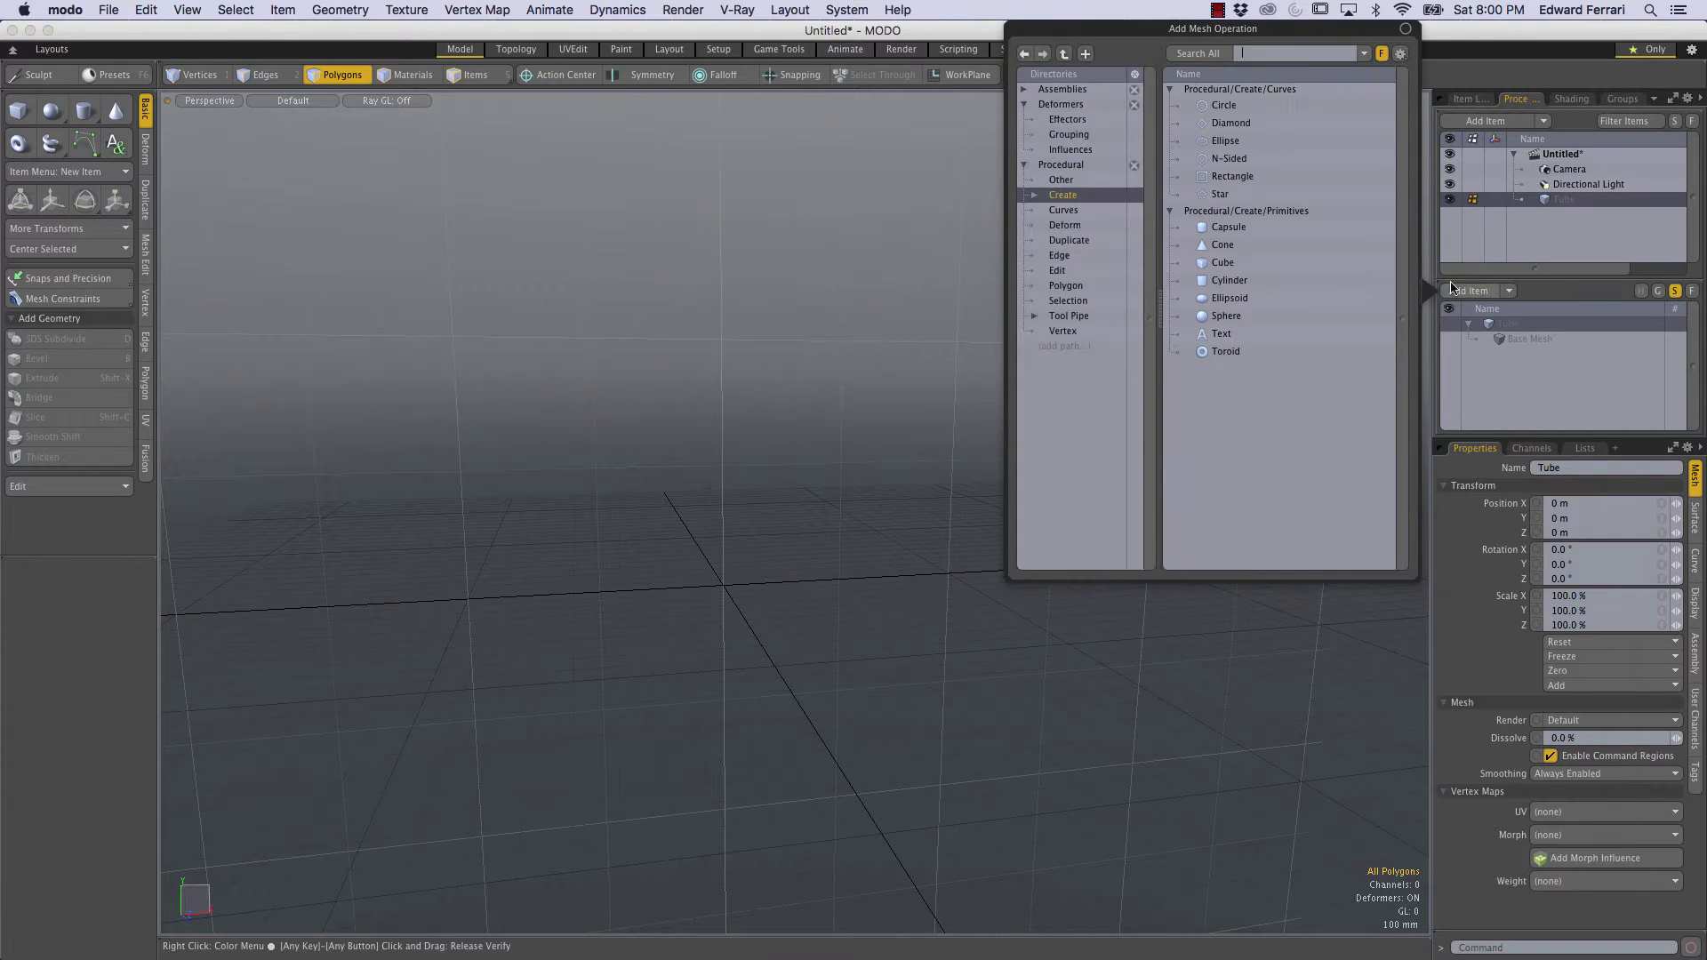
{"action": "double_click", "coordinate": [1228, 284]}
{"action": "left_click_drag", "start_coordinate": [787, 266], "coordinate": [1105, 530], "text": "alt"}
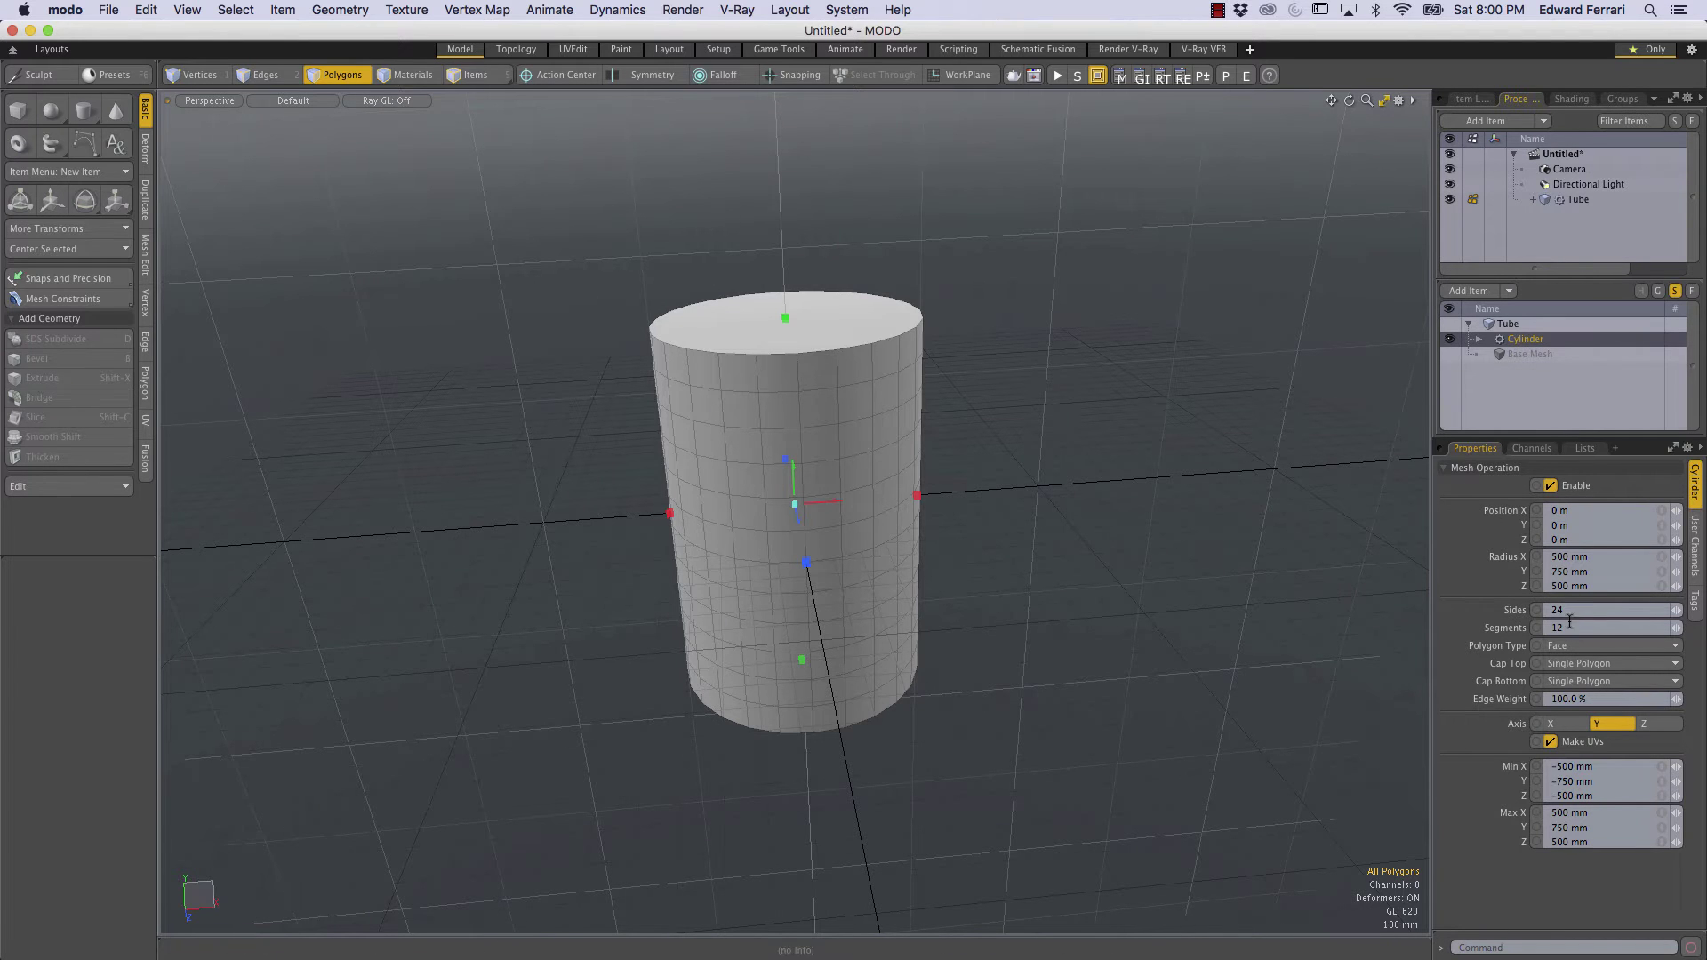
Set the cylinder's X and Z radius to 200 mm
{"action": "left_click", "coordinate": [1604, 556]}
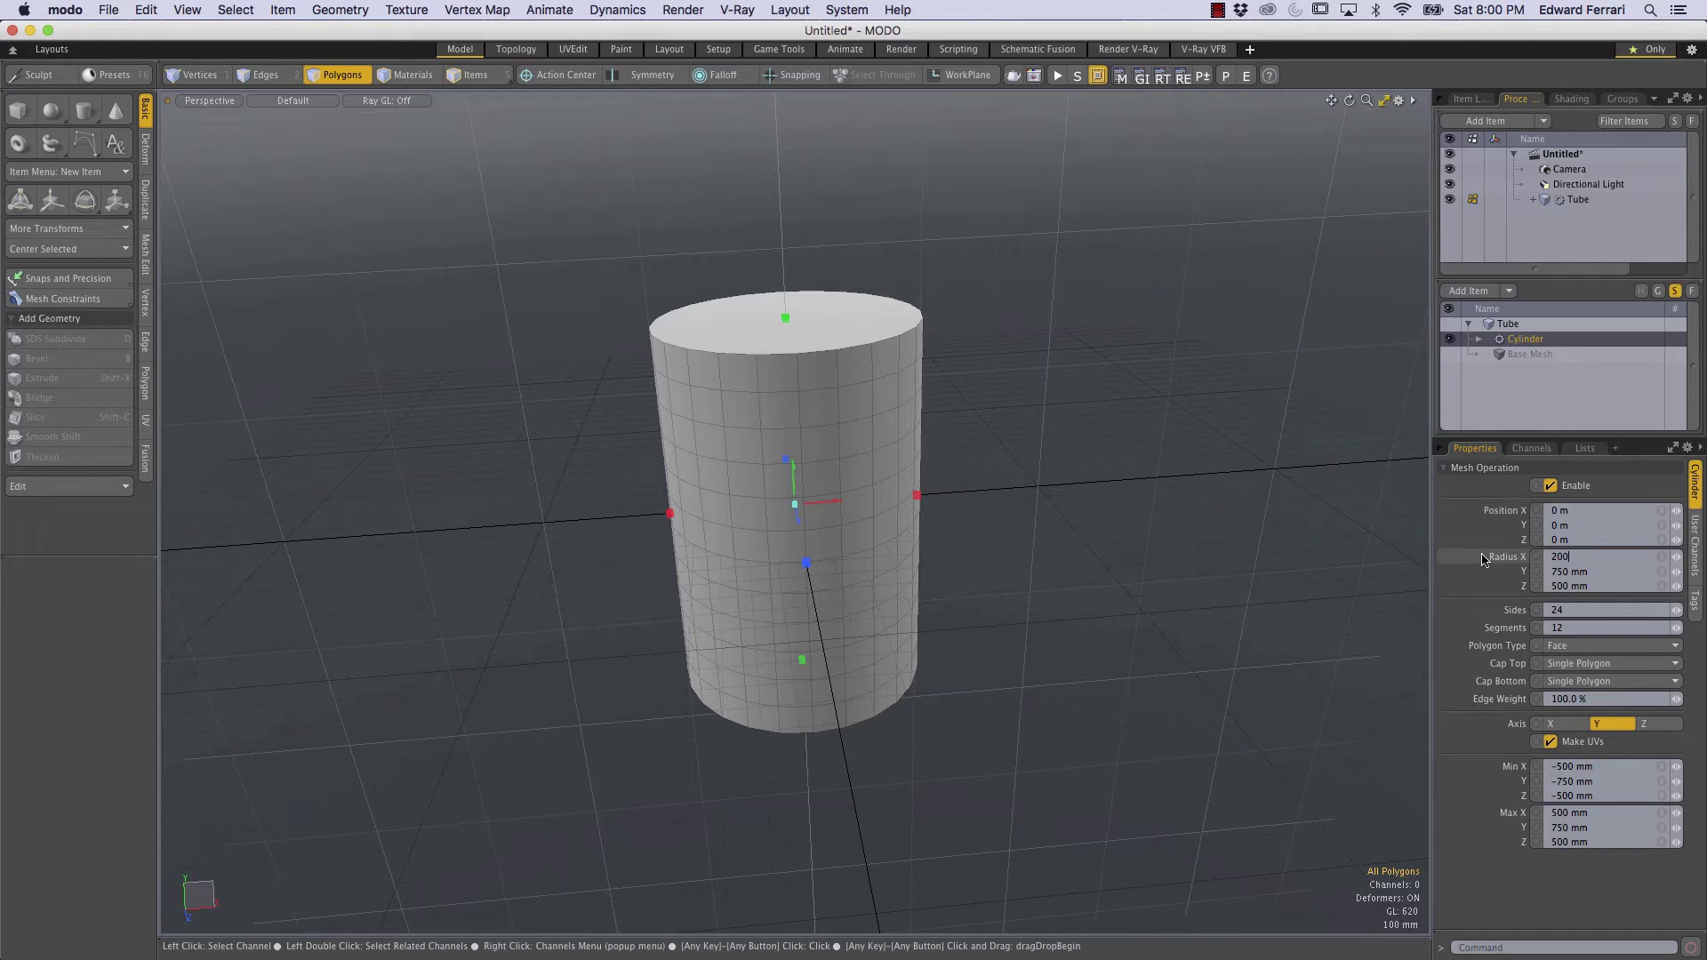
{"action": "key", "text": "Tab"}
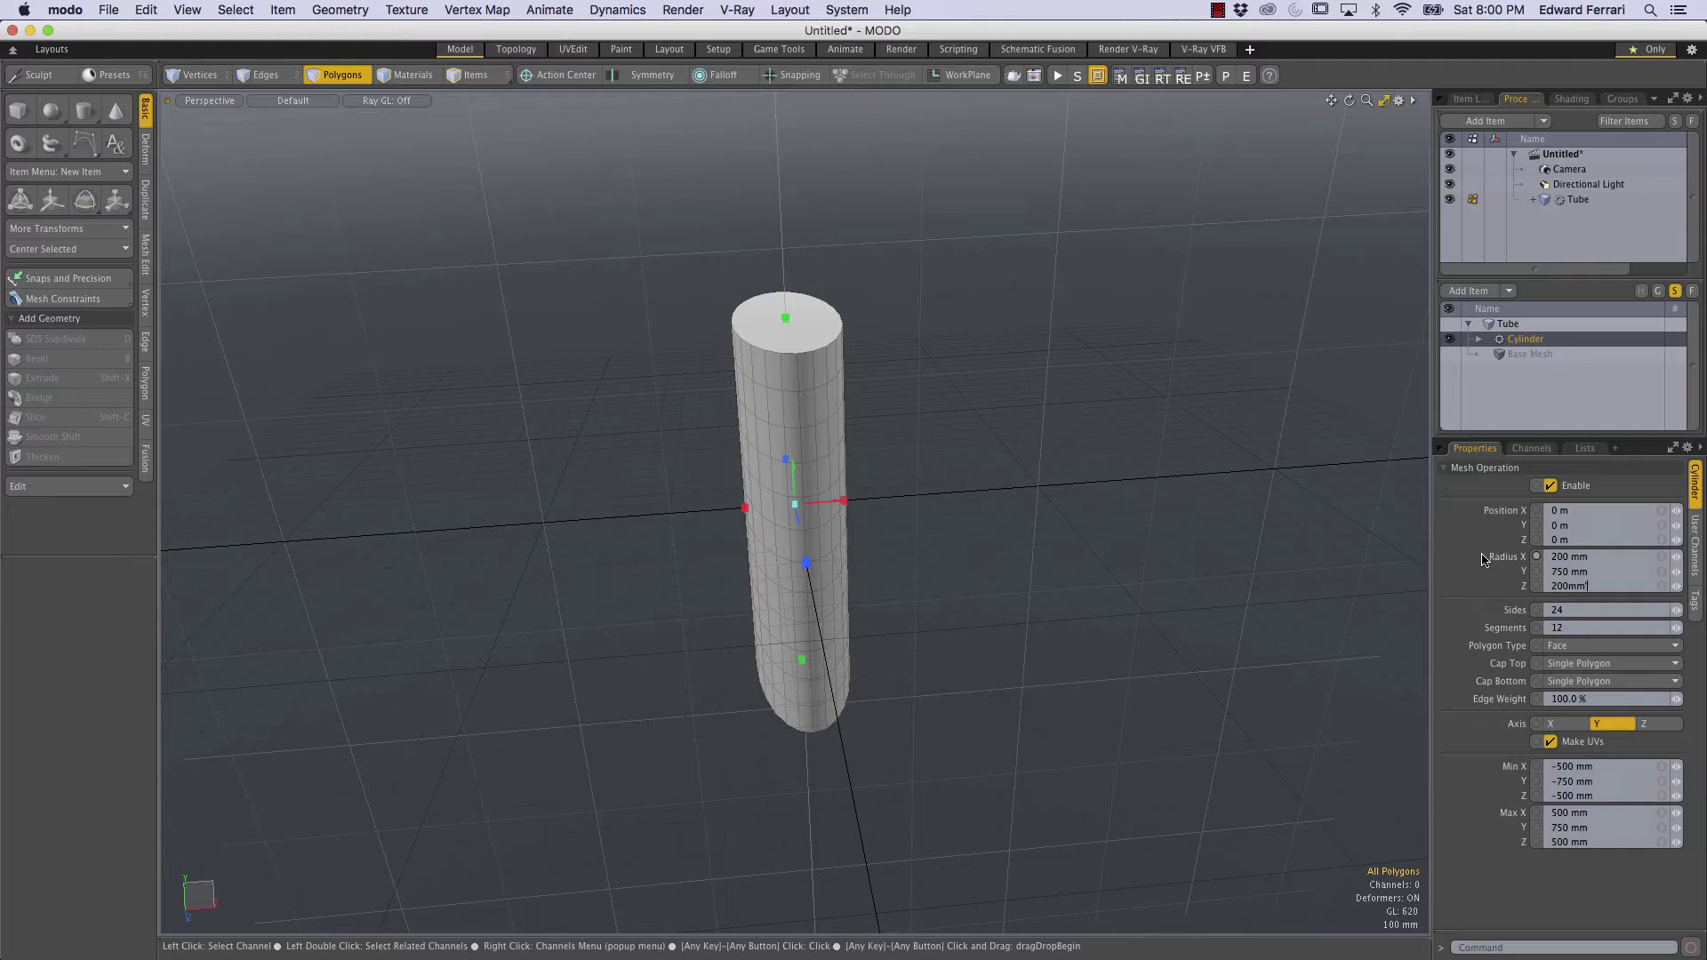
{"action": "key", "text": "Return"}
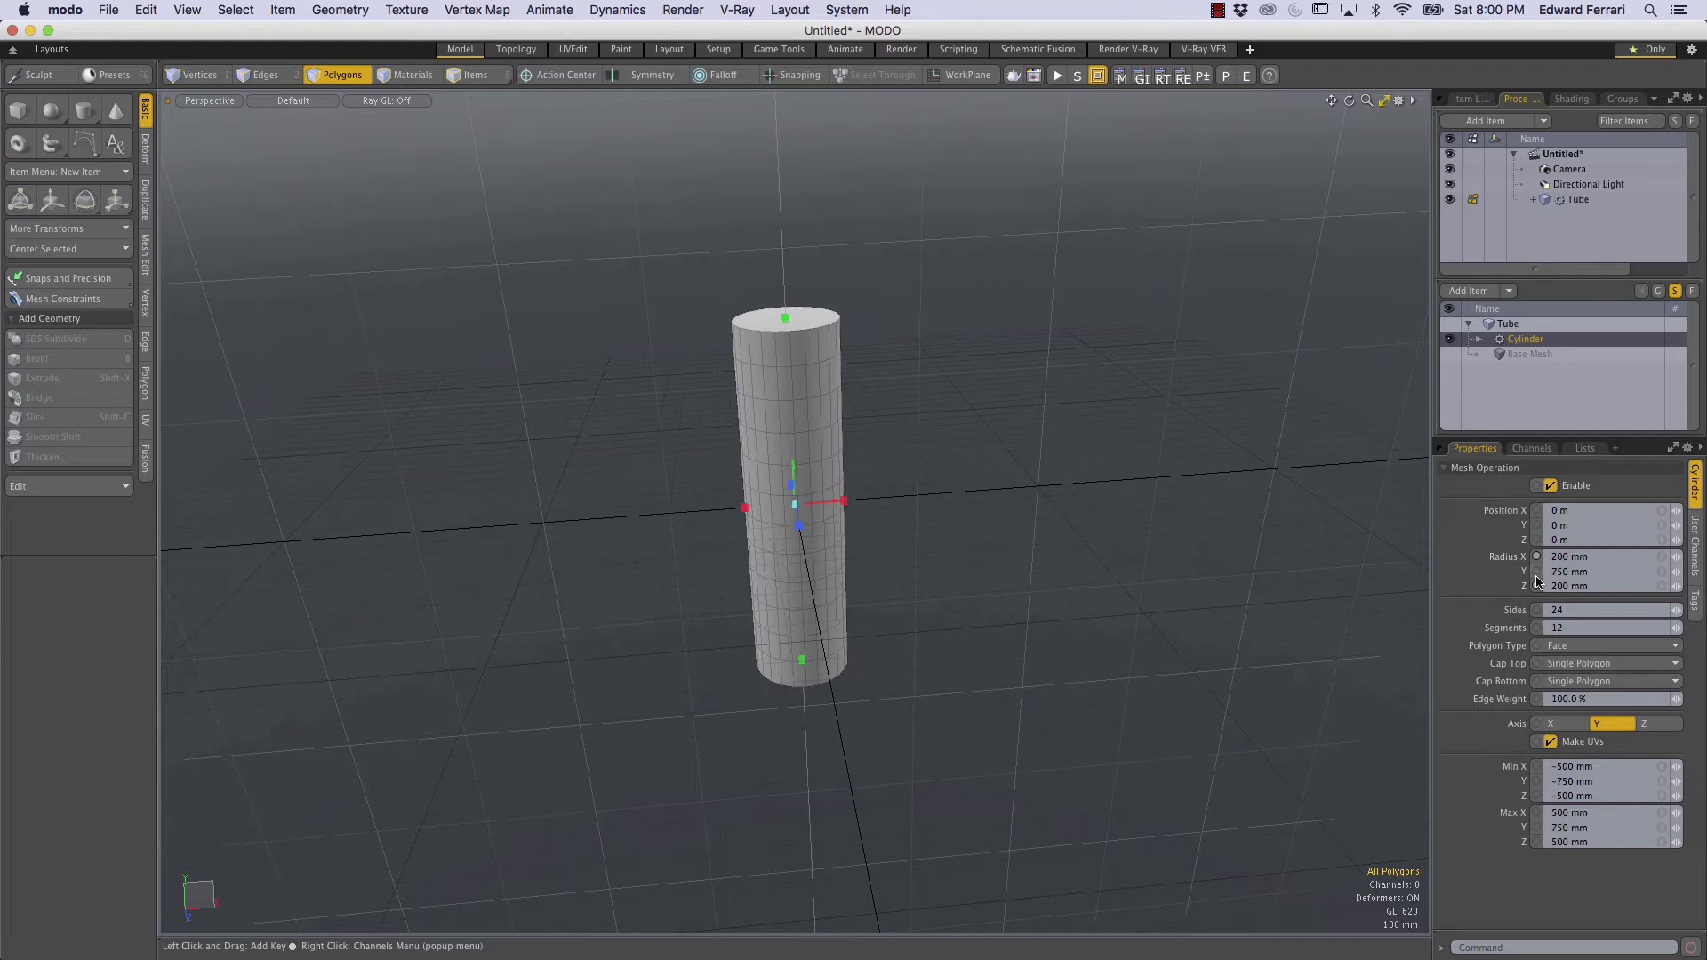
{"action": "mouse_move", "coordinate": [906, 397]}
{"action": "left_mouse_down", "text": "alt"}
{"action": "mouse_move", "coordinate": [954, 656]}
{"action": "mouse_move", "coordinate": [919, 409]}
{"action": "left_mouse_up", "text": "alt"}
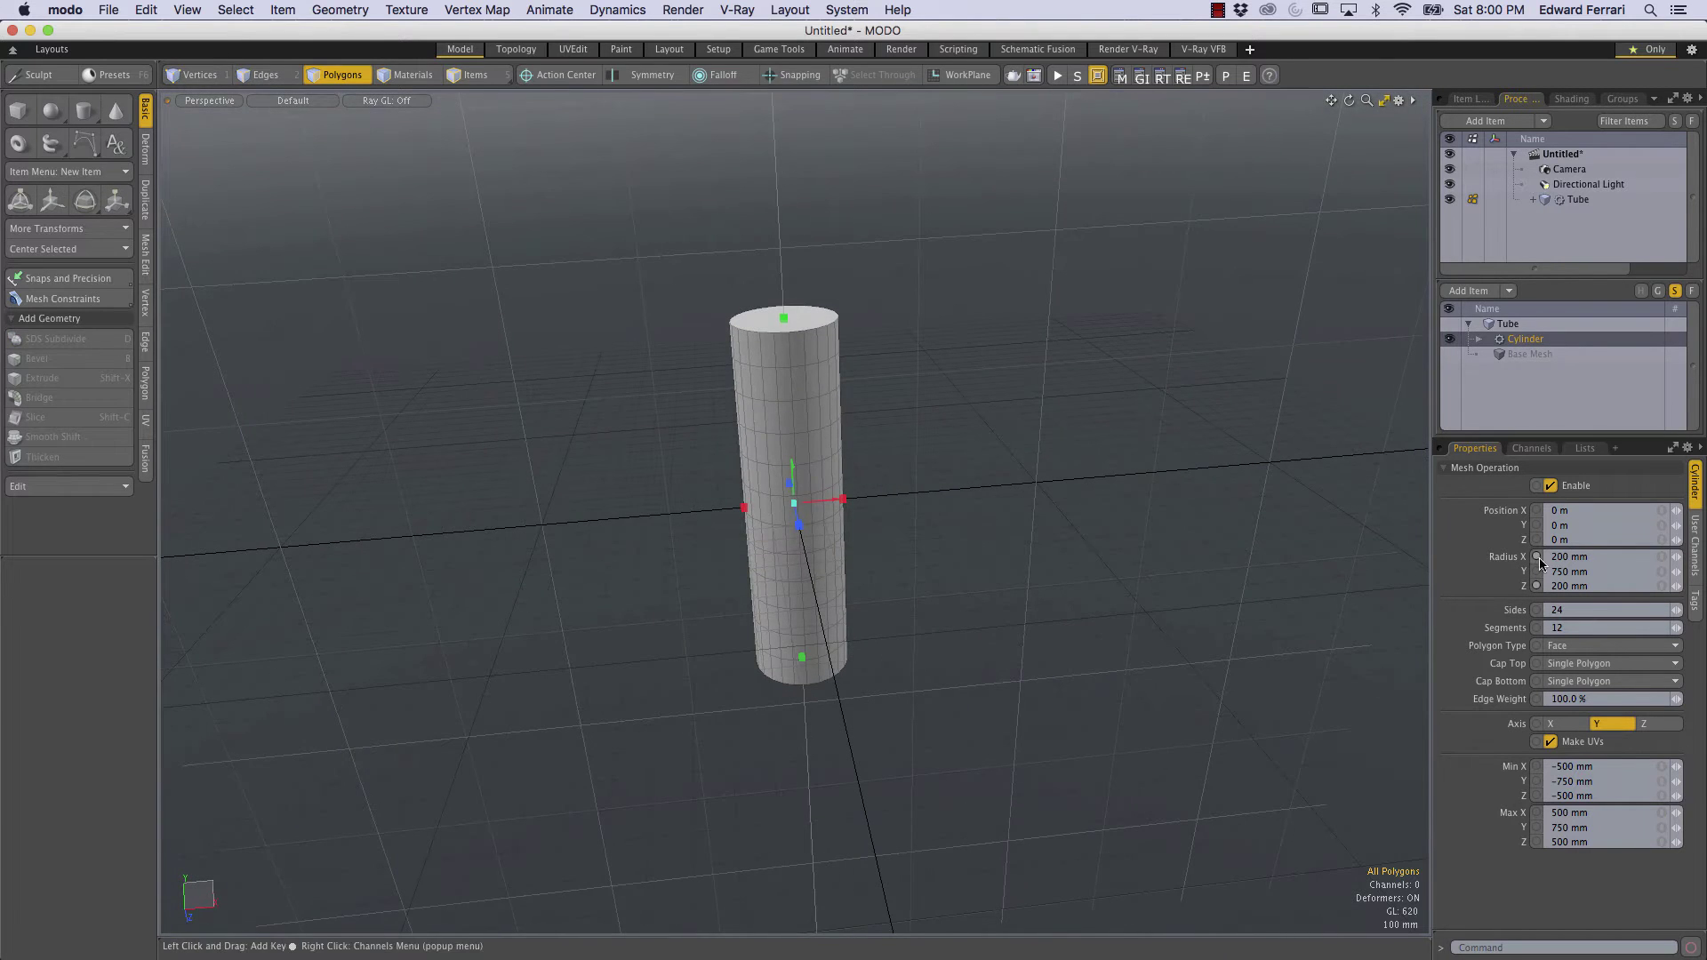
{"action": "left_click_drag", "start_coordinate": [1284, 579], "coordinate": [1002, 601], "text": "alt"}
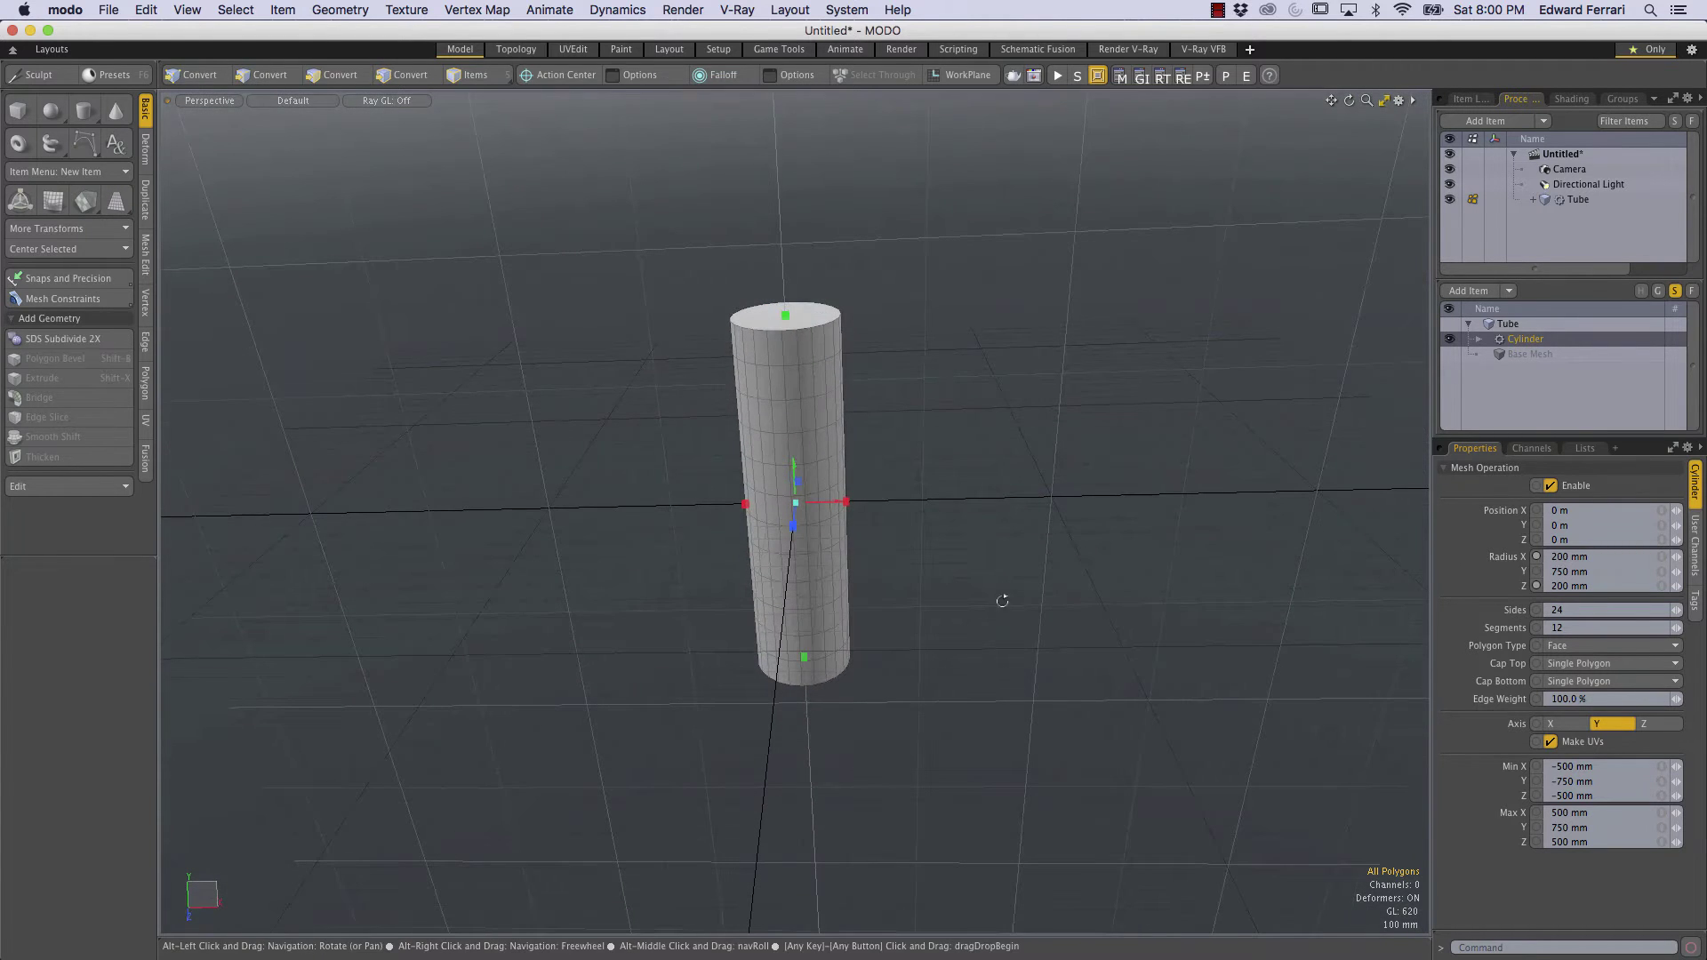
Switch the cylinder's polygon type to Catmull Clark
{"action": "left_click", "coordinate": [1561, 645]}
{"action": "left_click", "coordinate": [1563, 675]}
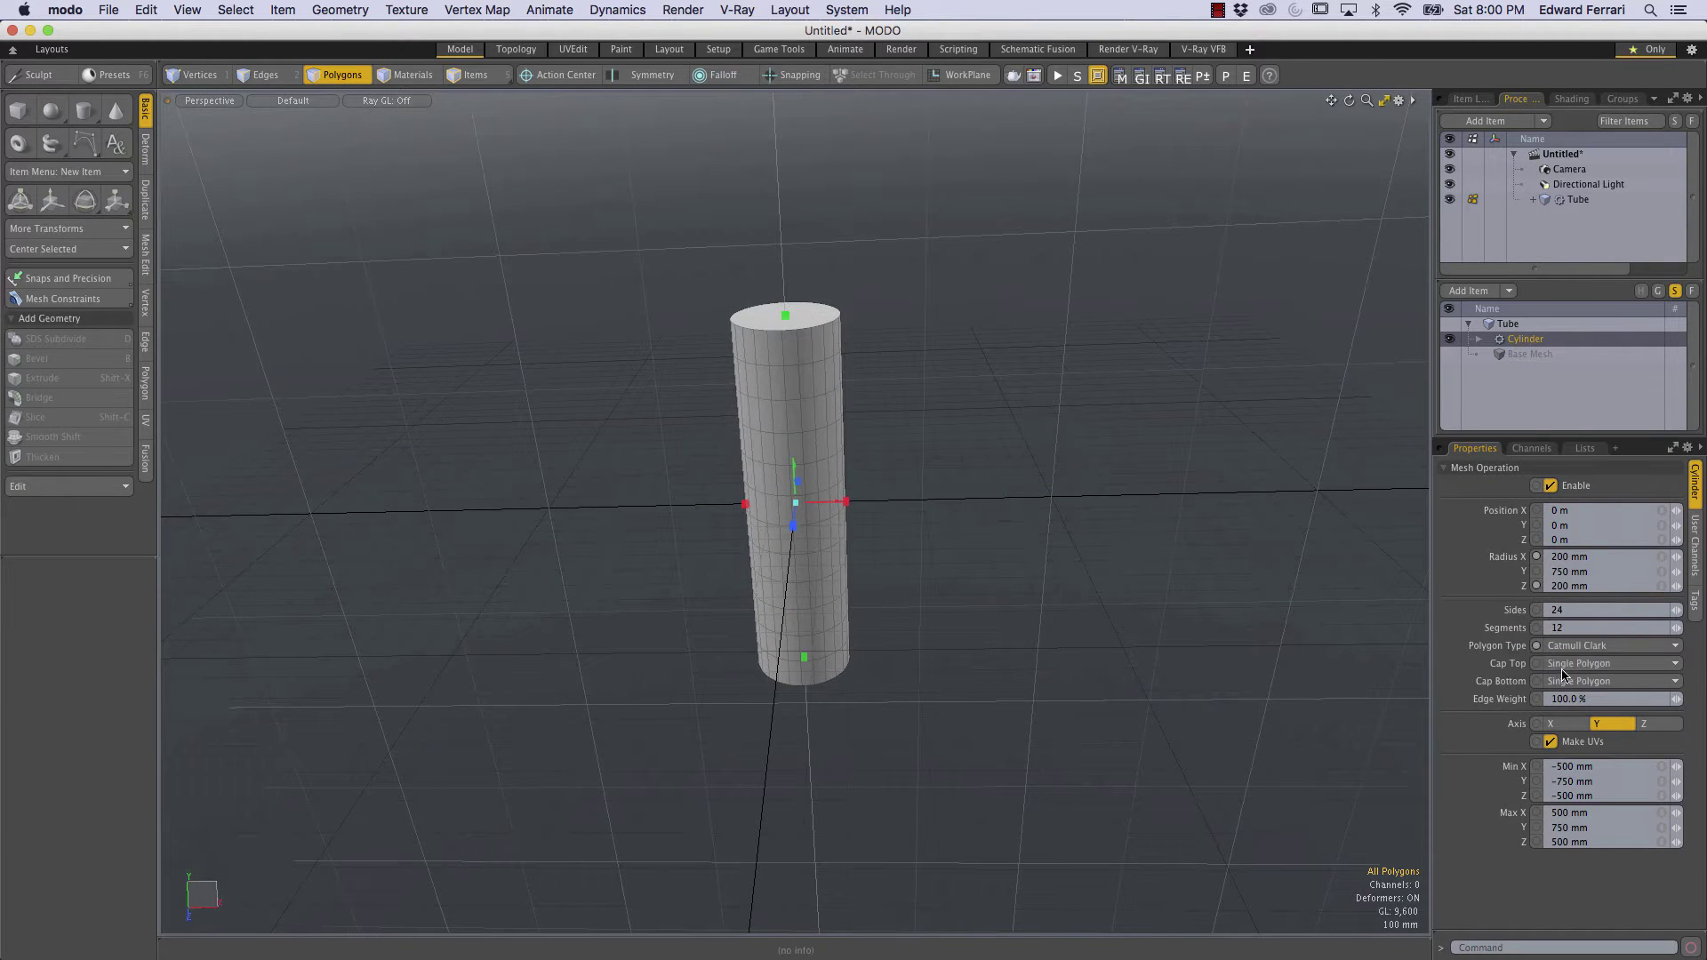
{"action": "left_click_drag", "start_coordinate": [809, 309], "coordinate": [955, 400], "text": "ctrl+alt"}
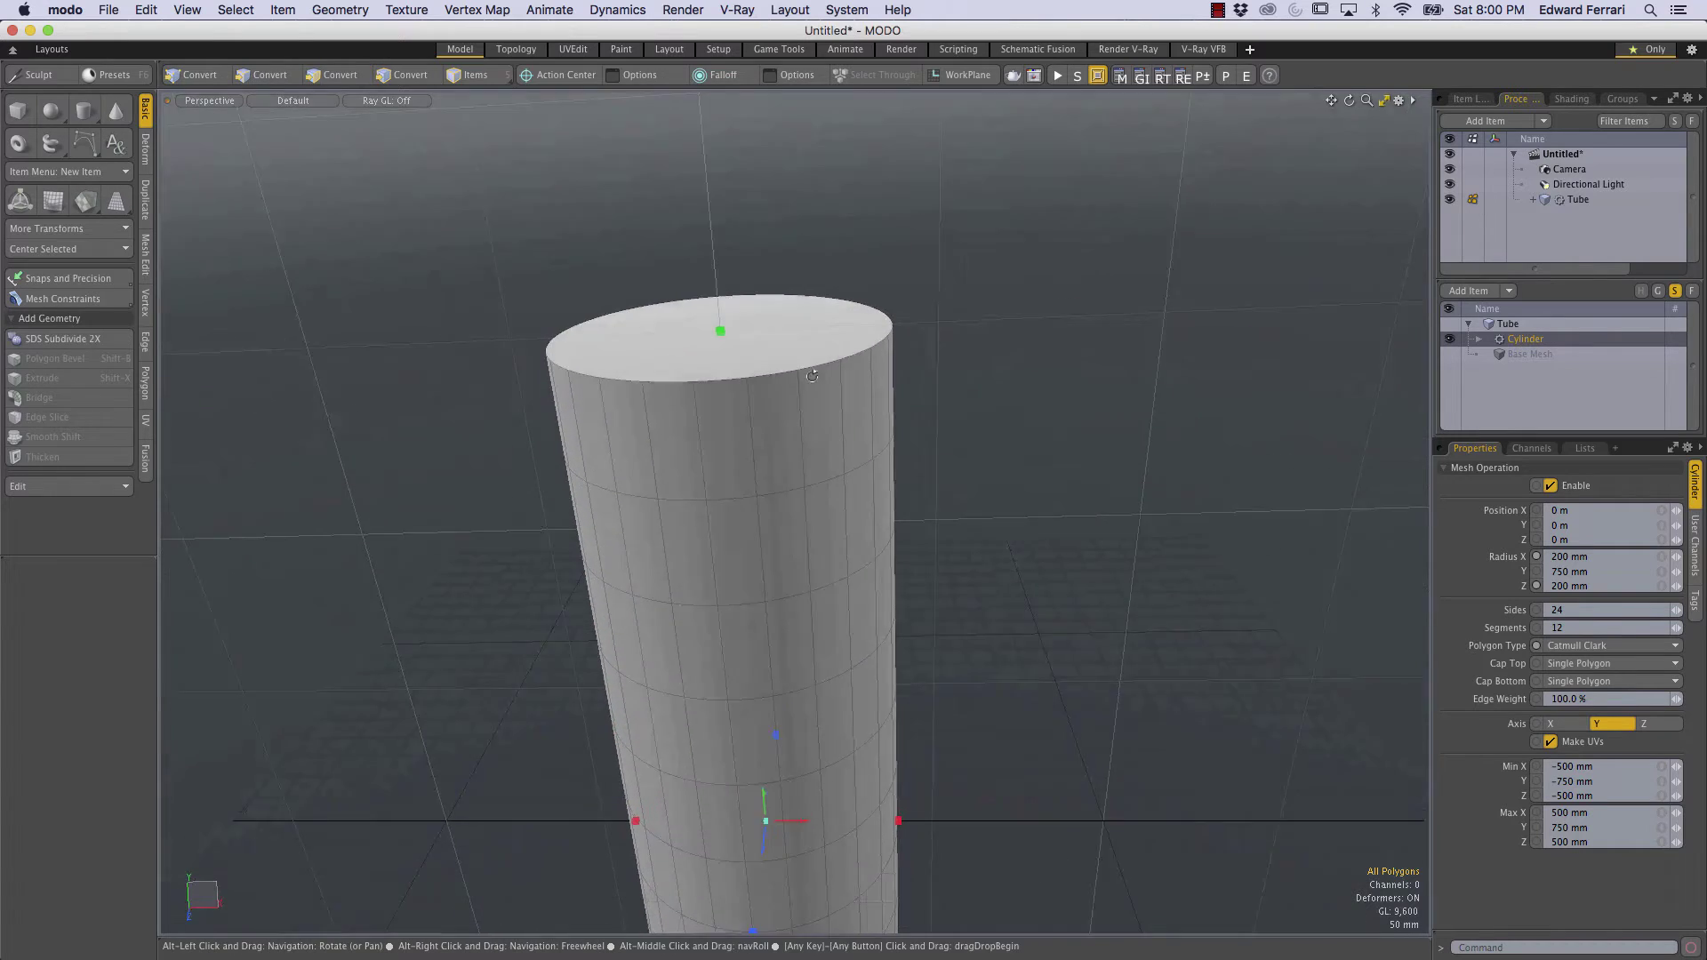
{"action": "left_click_drag", "start_coordinate": [812, 376], "coordinate": [724, 369], "text": "alt"}
{"action": "key", "text": "3"}
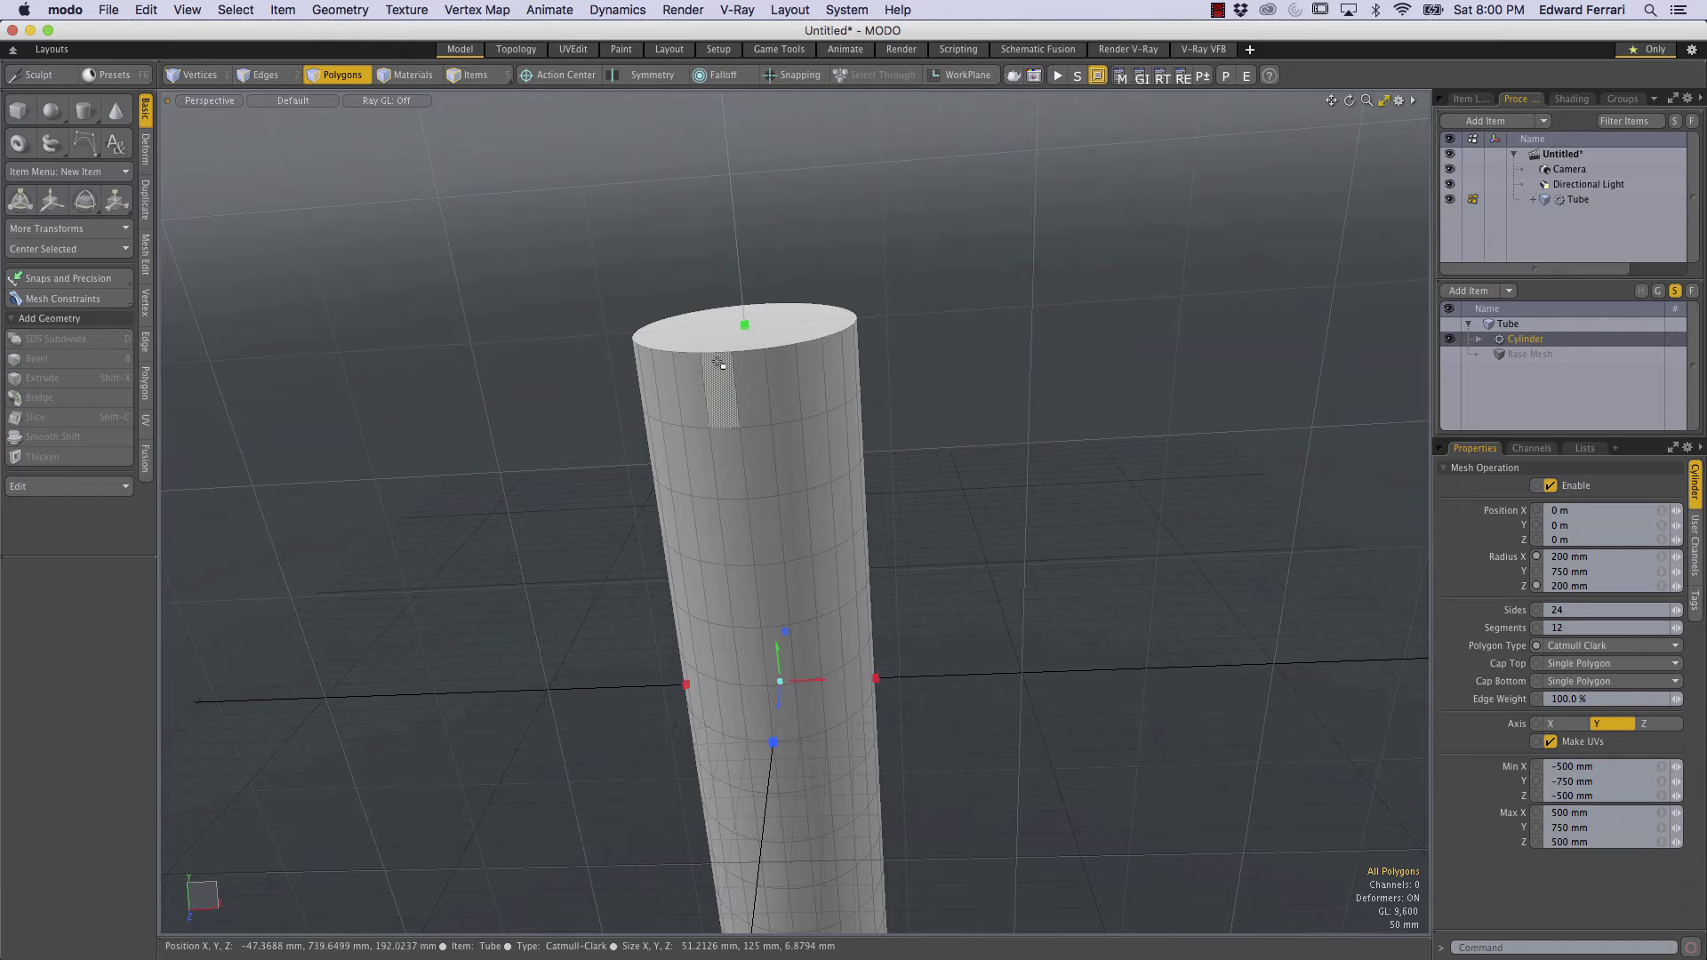
Set the cylinder's edge weight to 10%, then 0%, and inspect the rounding of its ends
{"action": "left_click", "coordinate": [1594, 696]}
{"action": "type", "text": "10"}
{"action": "key", "text": "Return"}
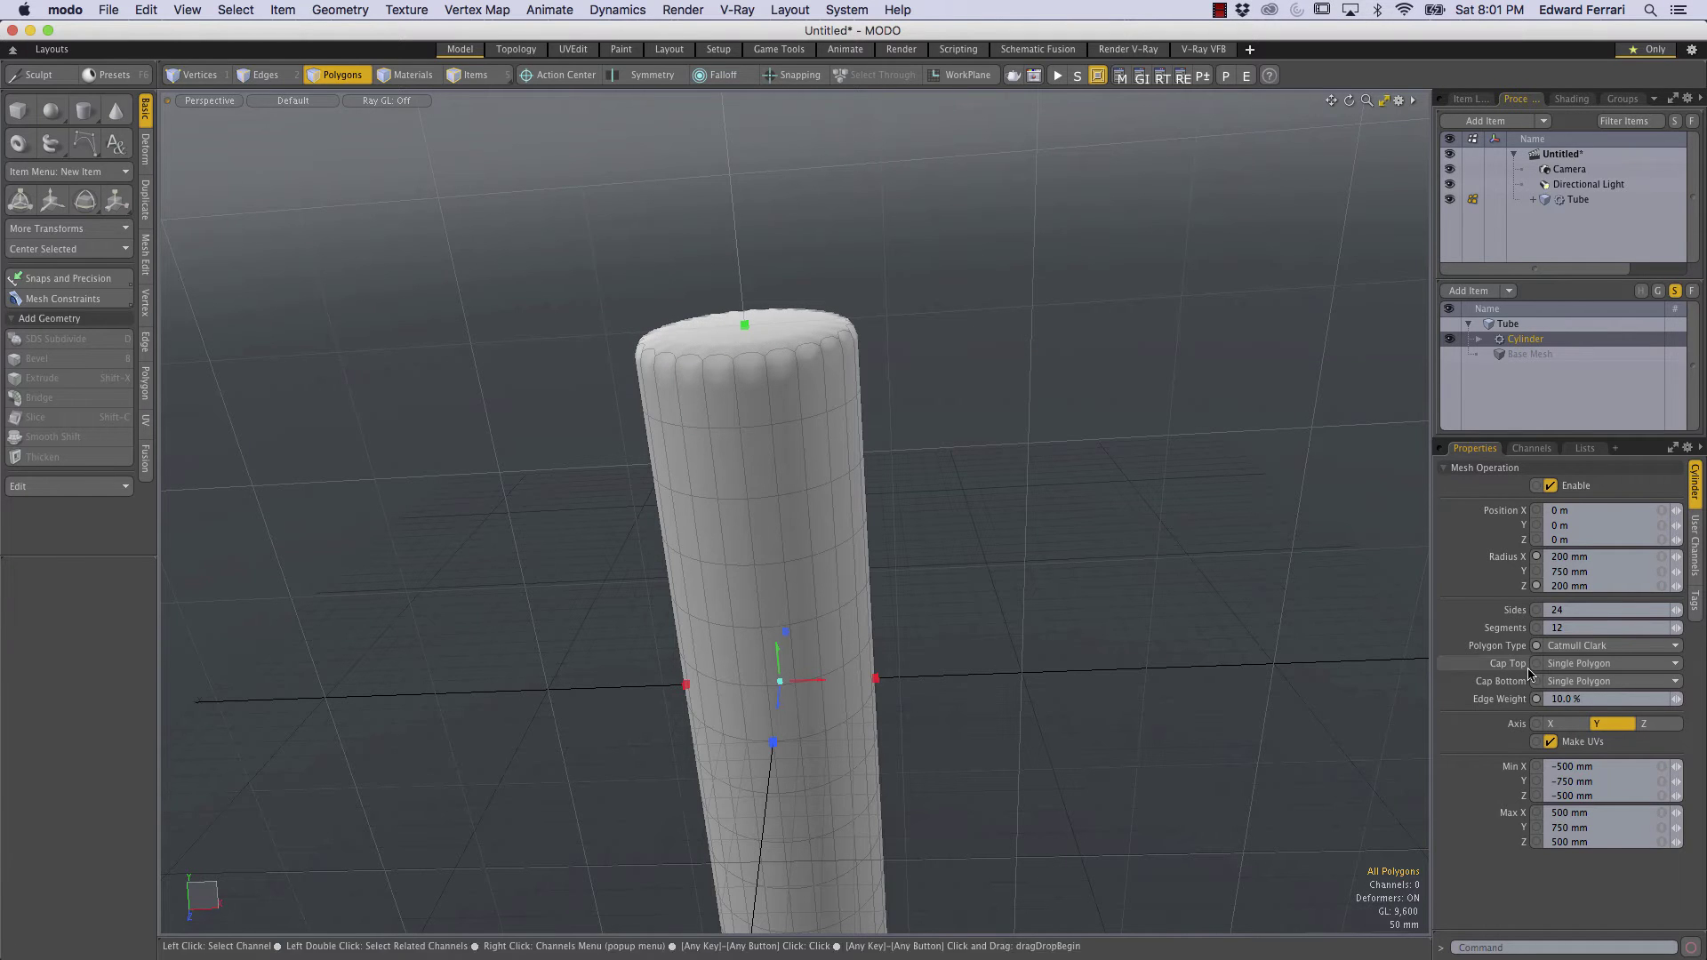
{"action": "key", "text": "Return"}
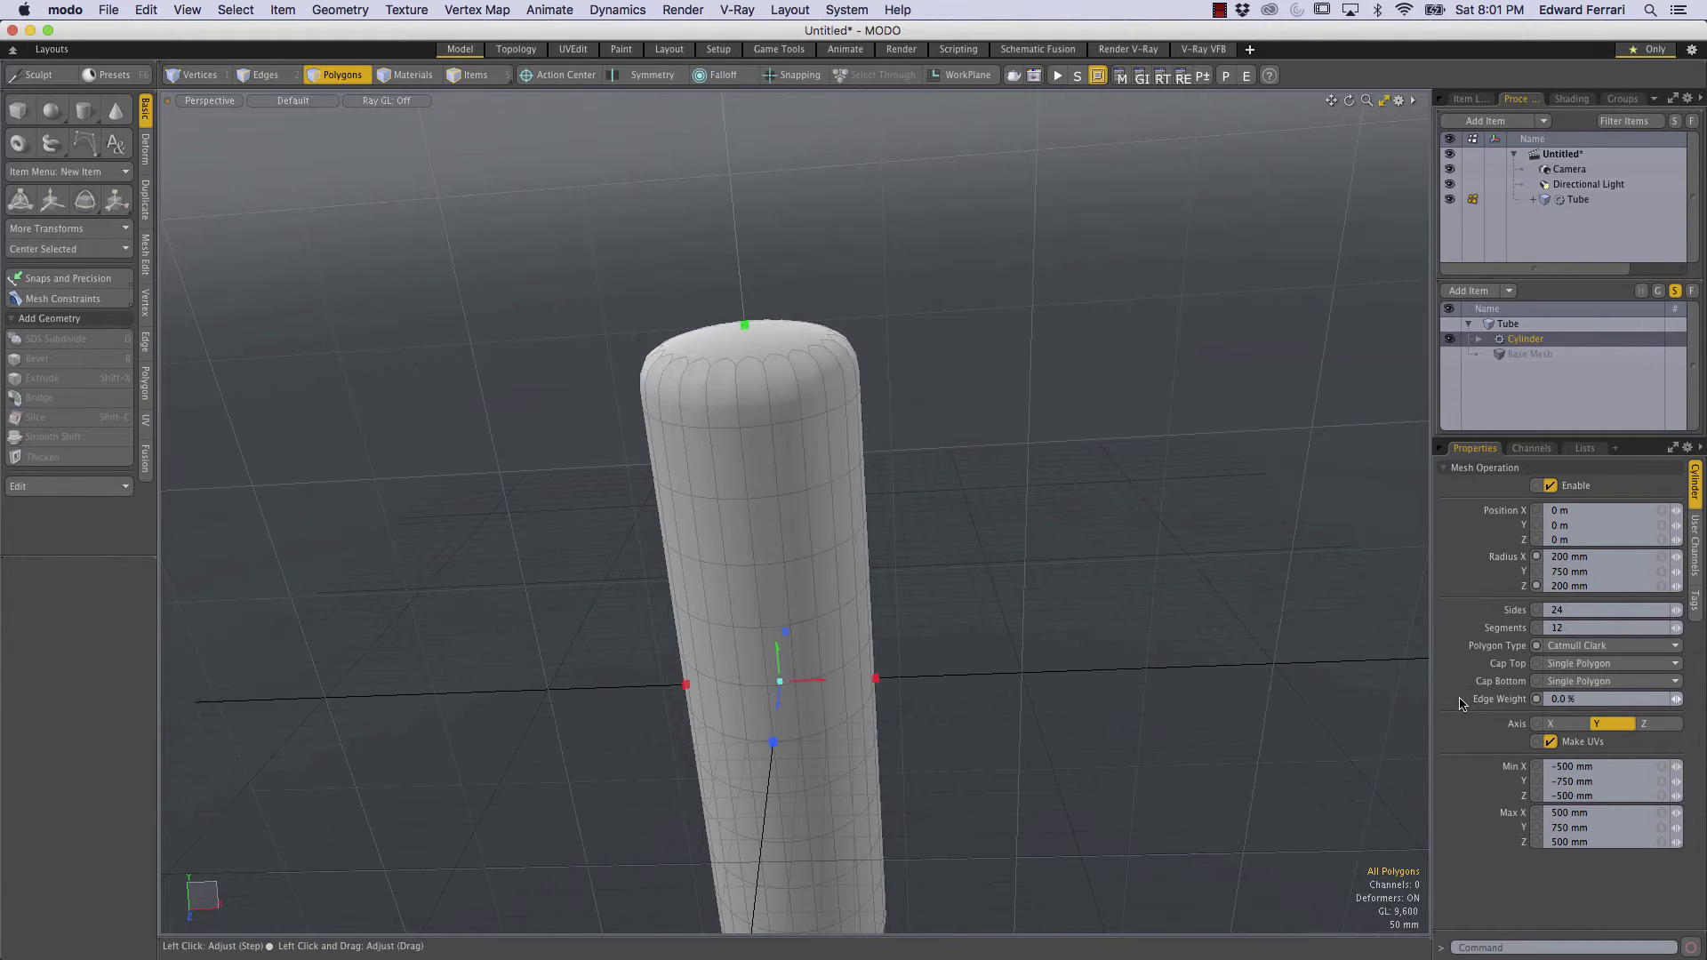
{"action": "scroll", "coordinate": [770, 480], "scroll_direction": "down", "scroll_amount": 5}
{"action": "left_click_drag", "start_coordinate": [771, 631], "coordinate": [794, 521], "text": "alt+shift"}
{"action": "scroll", "coordinate": [865, 370], "scroll_direction": "up", "scroll_amount": 5}
{"action": "left_click_drag", "start_coordinate": [865, 369], "coordinate": [805, 316], "text": "alt"}
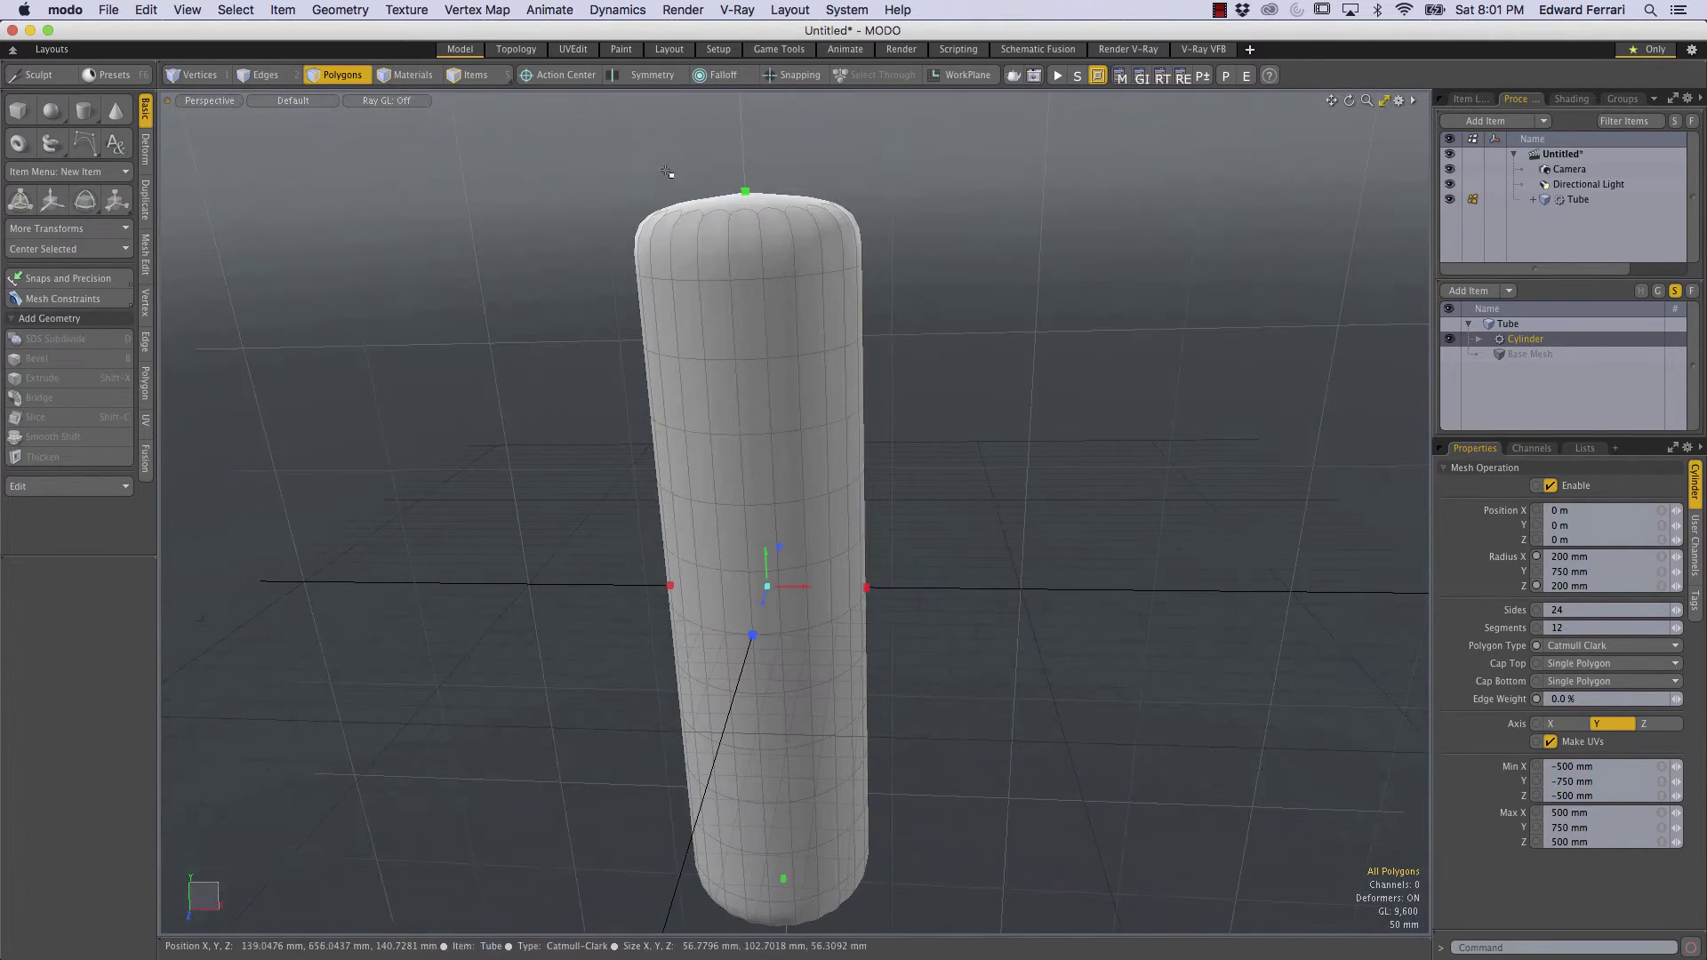
{"action": "left_click_drag", "start_coordinate": [748, 255], "coordinate": [754, 274], "text": "alt"}
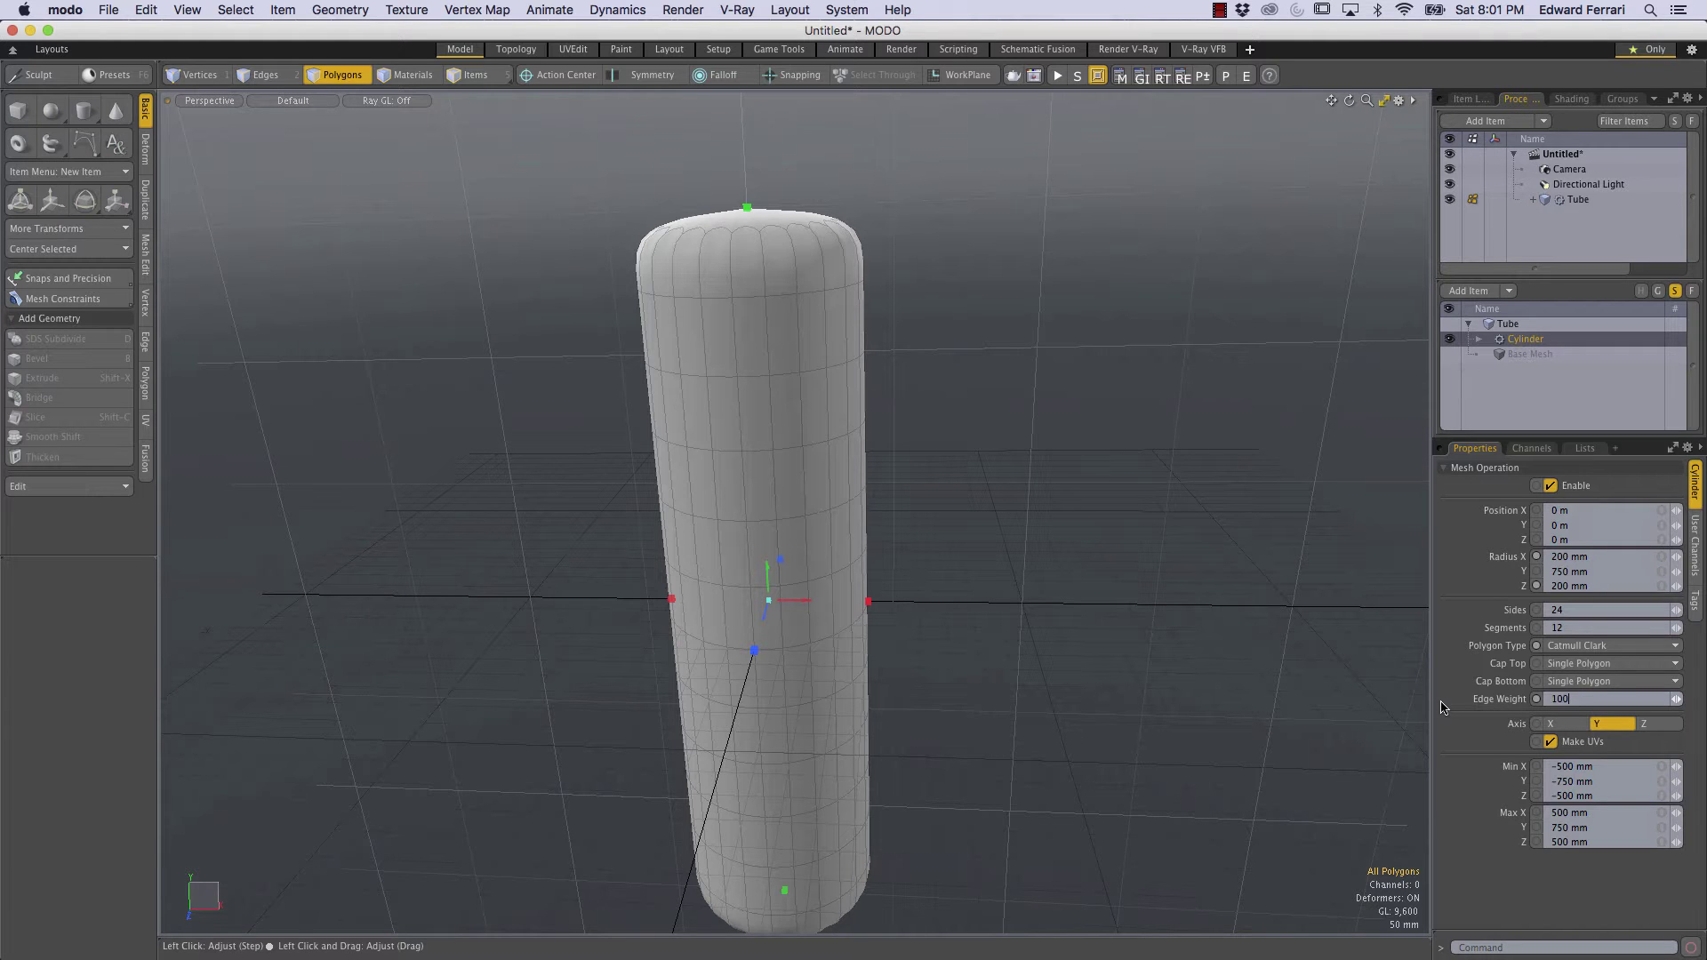
Set the cylinder's edge weight to 100% and its polygon type back to Face
{"action": "key", "text": "Return"}
{"action": "left_click_drag", "start_coordinate": [964, 493], "coordinate": [955, 503], "text": "alt"}
{"action": "left_click", "coordinate": [1607, 653]}
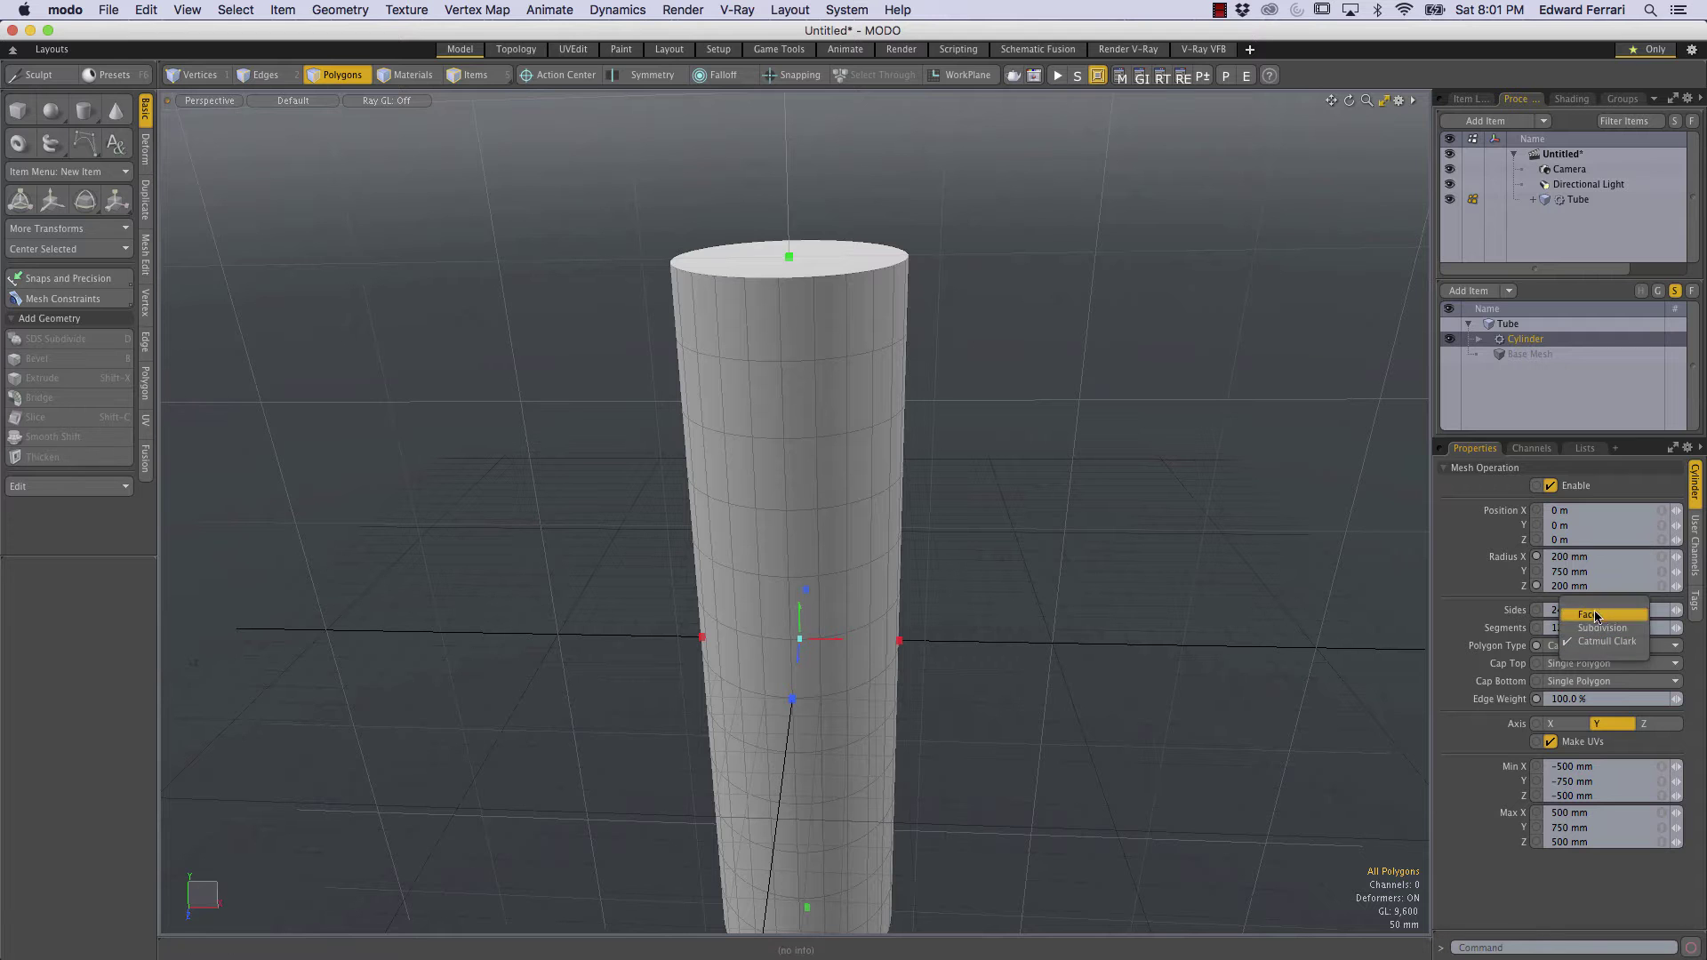
{"action": "left_click", "coordinate": [1600, 616]}
{"action": "left_click_drag", "start_coordinate": [1028, 313], "coordinate": [877, 354], "text": "alt"}
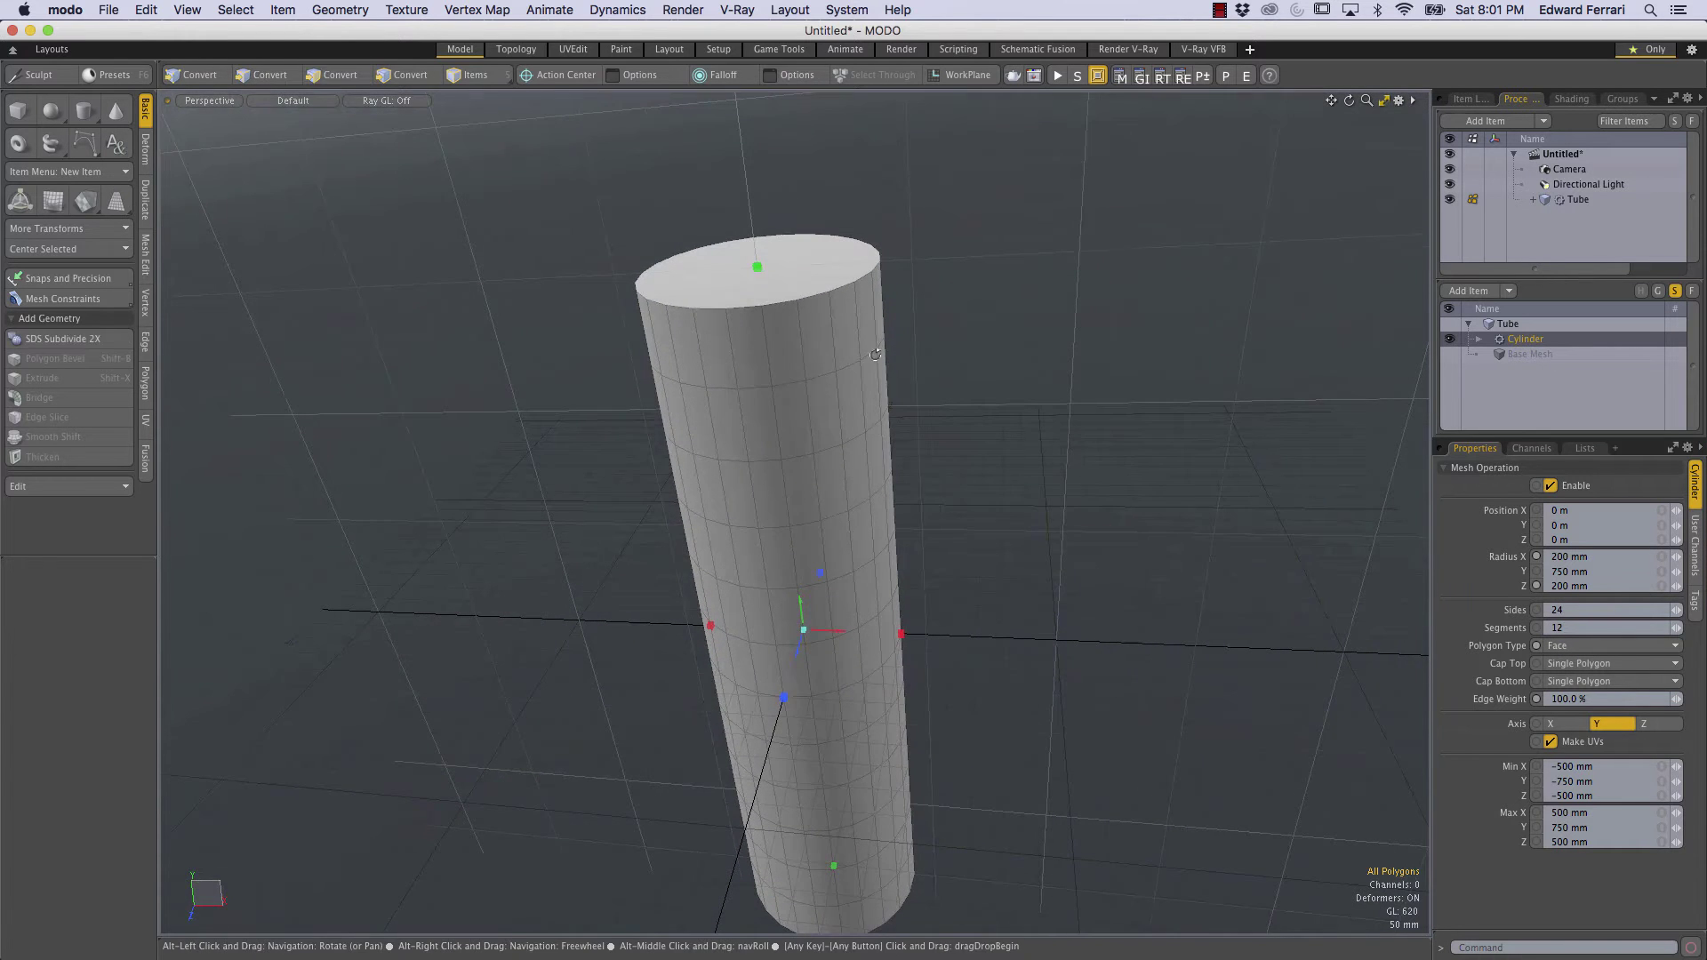
{"action": "left_click_drag", "start_coordinate": [922, 419], "coordinate": [921, 503], "text": "alt"}
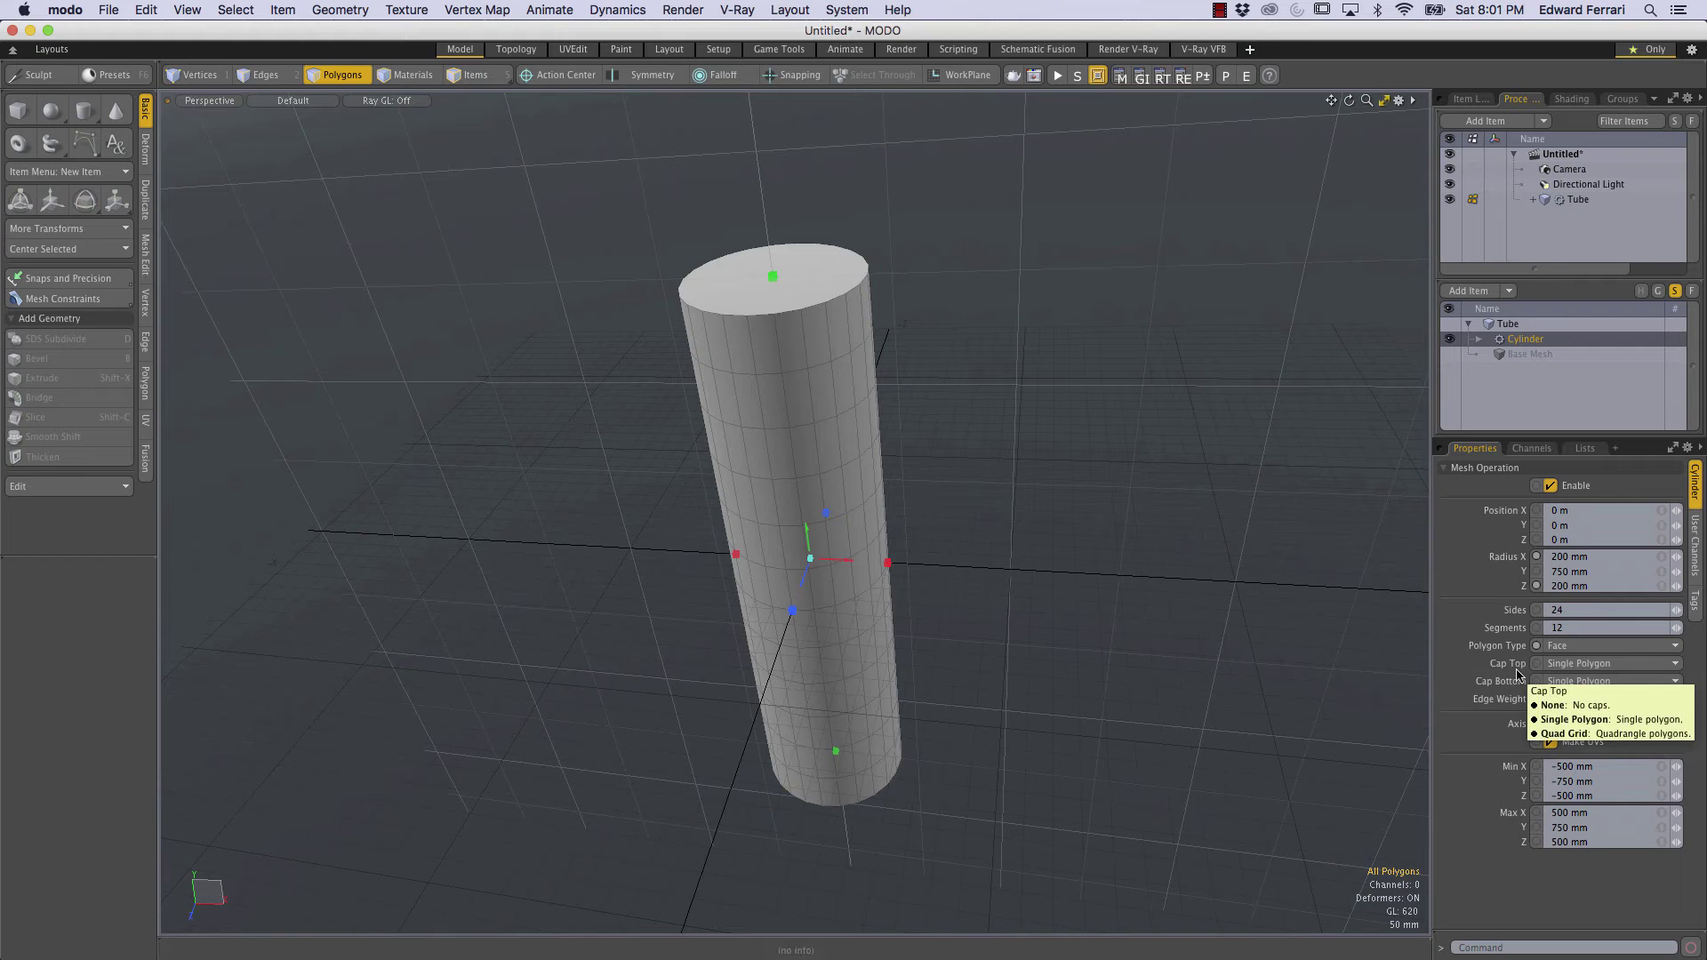
Set the cylinder's top and bottom caps to None so both ends are open
{"action": "left_click", "coordinate": [1565, 663]}
{"action": "left_click", "coordinate": [1561, 643]}
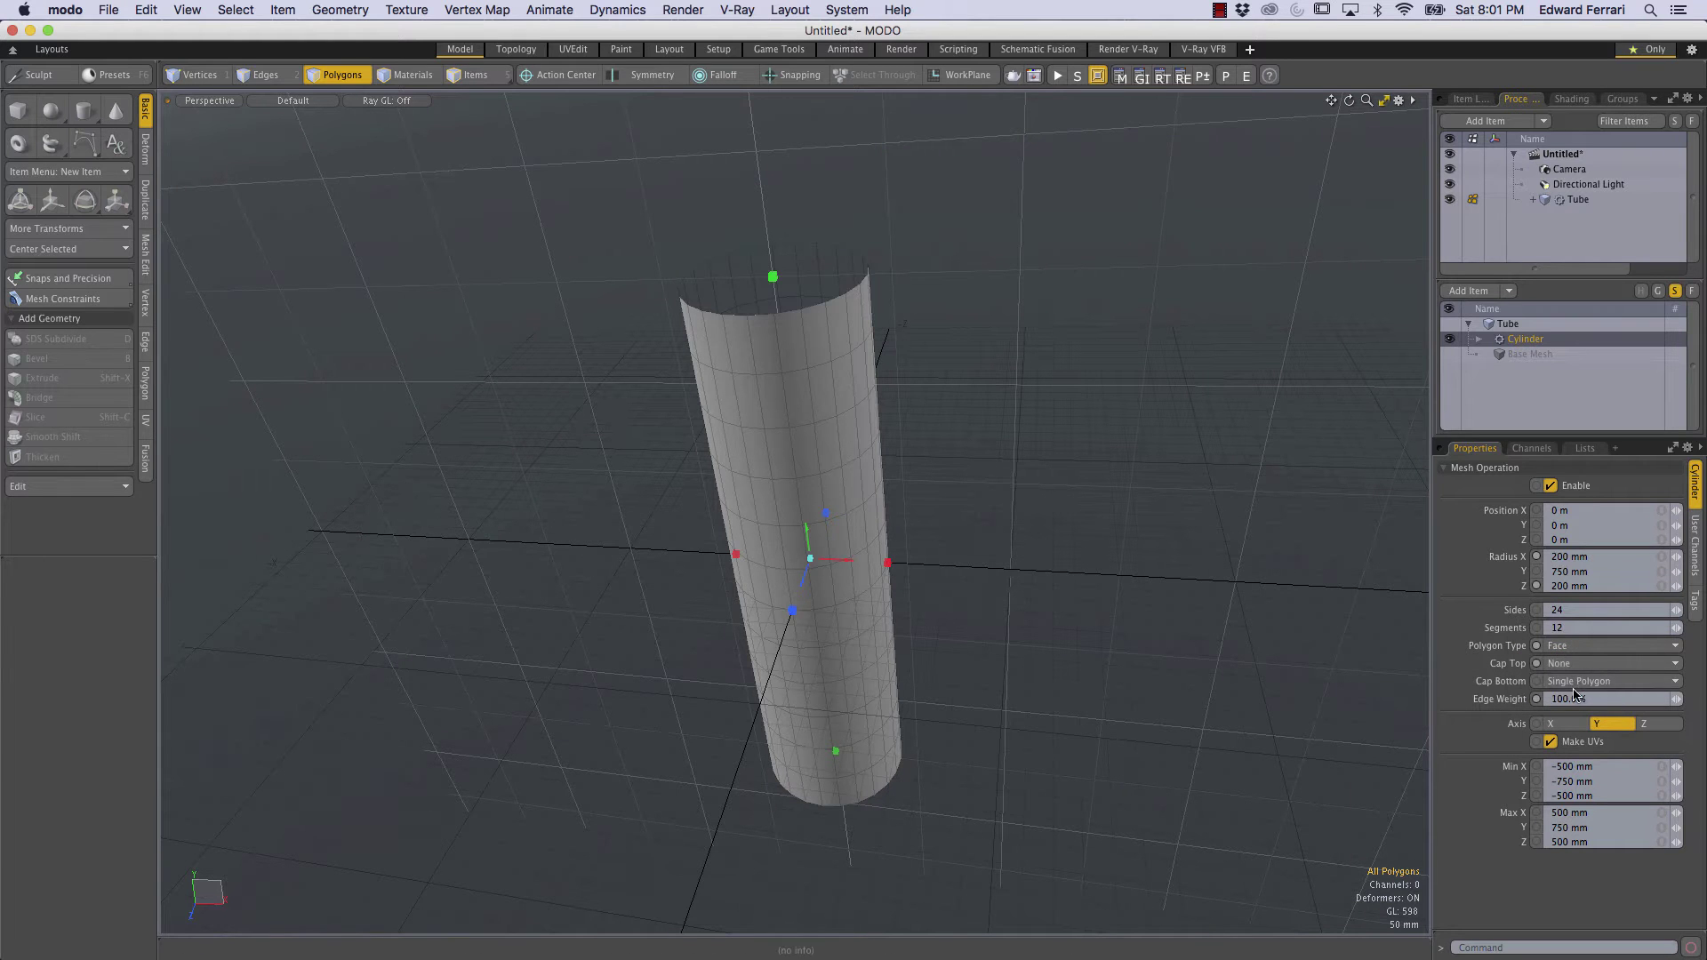
{"action": "left_click", "coordinate": [1574, 684]}
{"action": "left_click", "coordinate": [1569, 673]}
{"action": "left_click_drag", "start_coordinate": [1075, 366], "coordinate": [907, 801], "text": "alt"}
{"action": "left_click_drag", "start_coordinate": [868, 606], "coordinate": [941, 537], "text": "alt"}
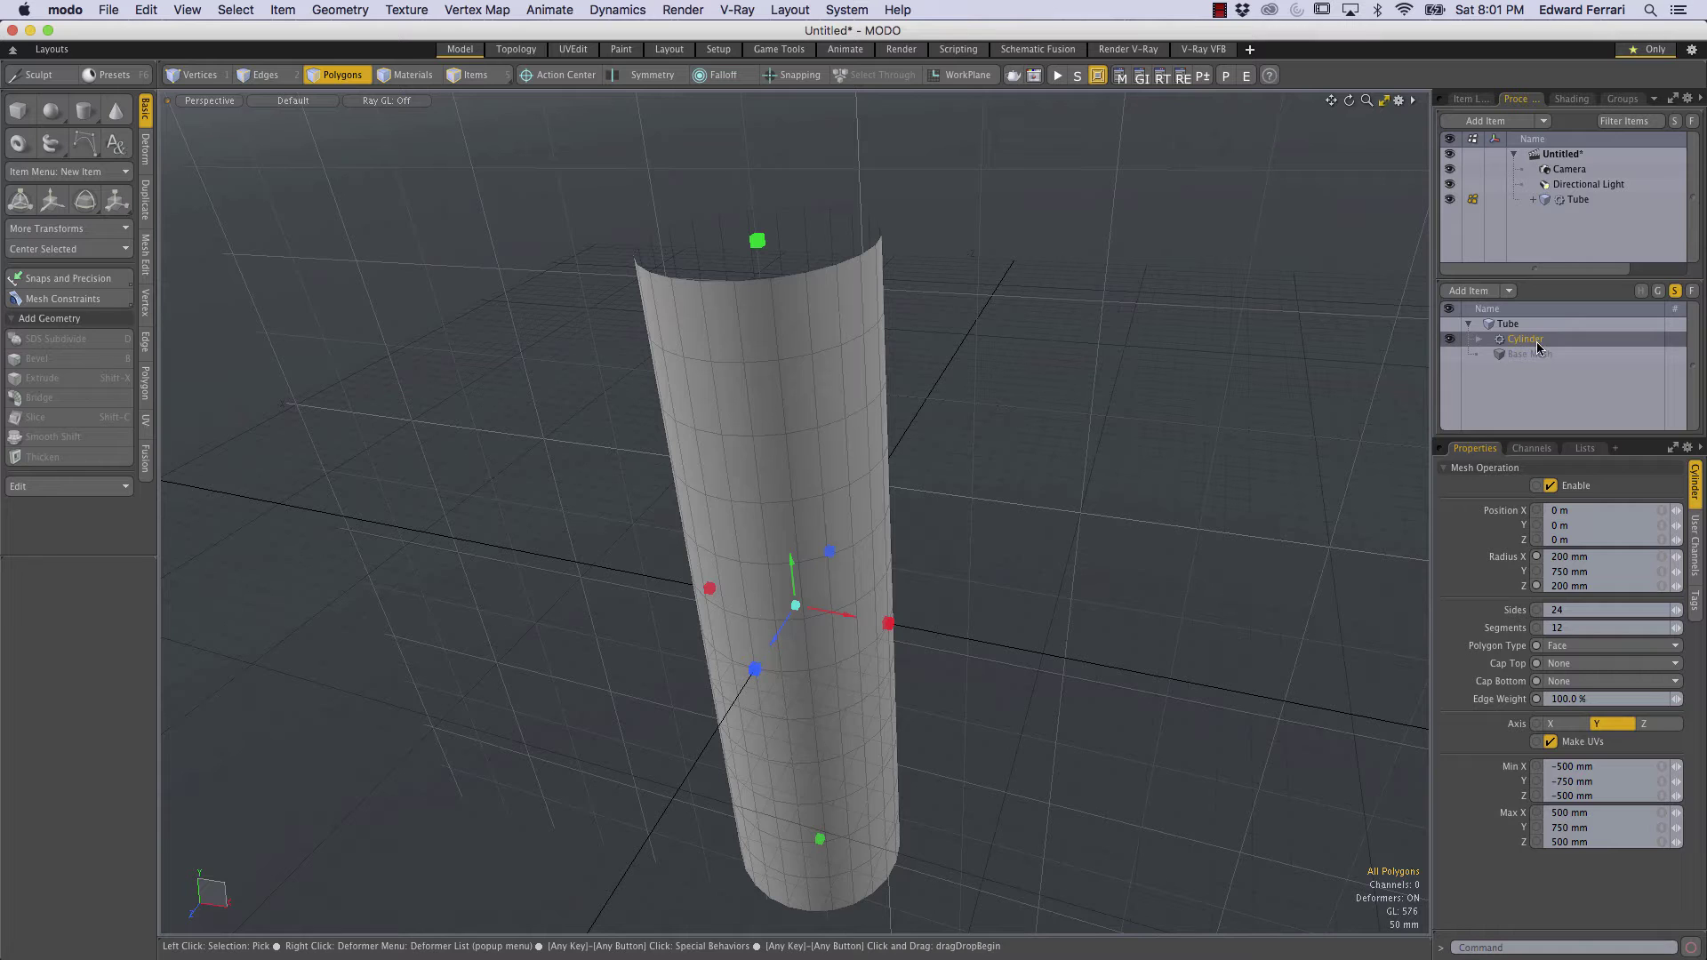
Search the mesh operations for "thicken" and add Thicken above the cylinder in the Tube's stack
{"action": "left_click", "coordinate": [1468, 291]}
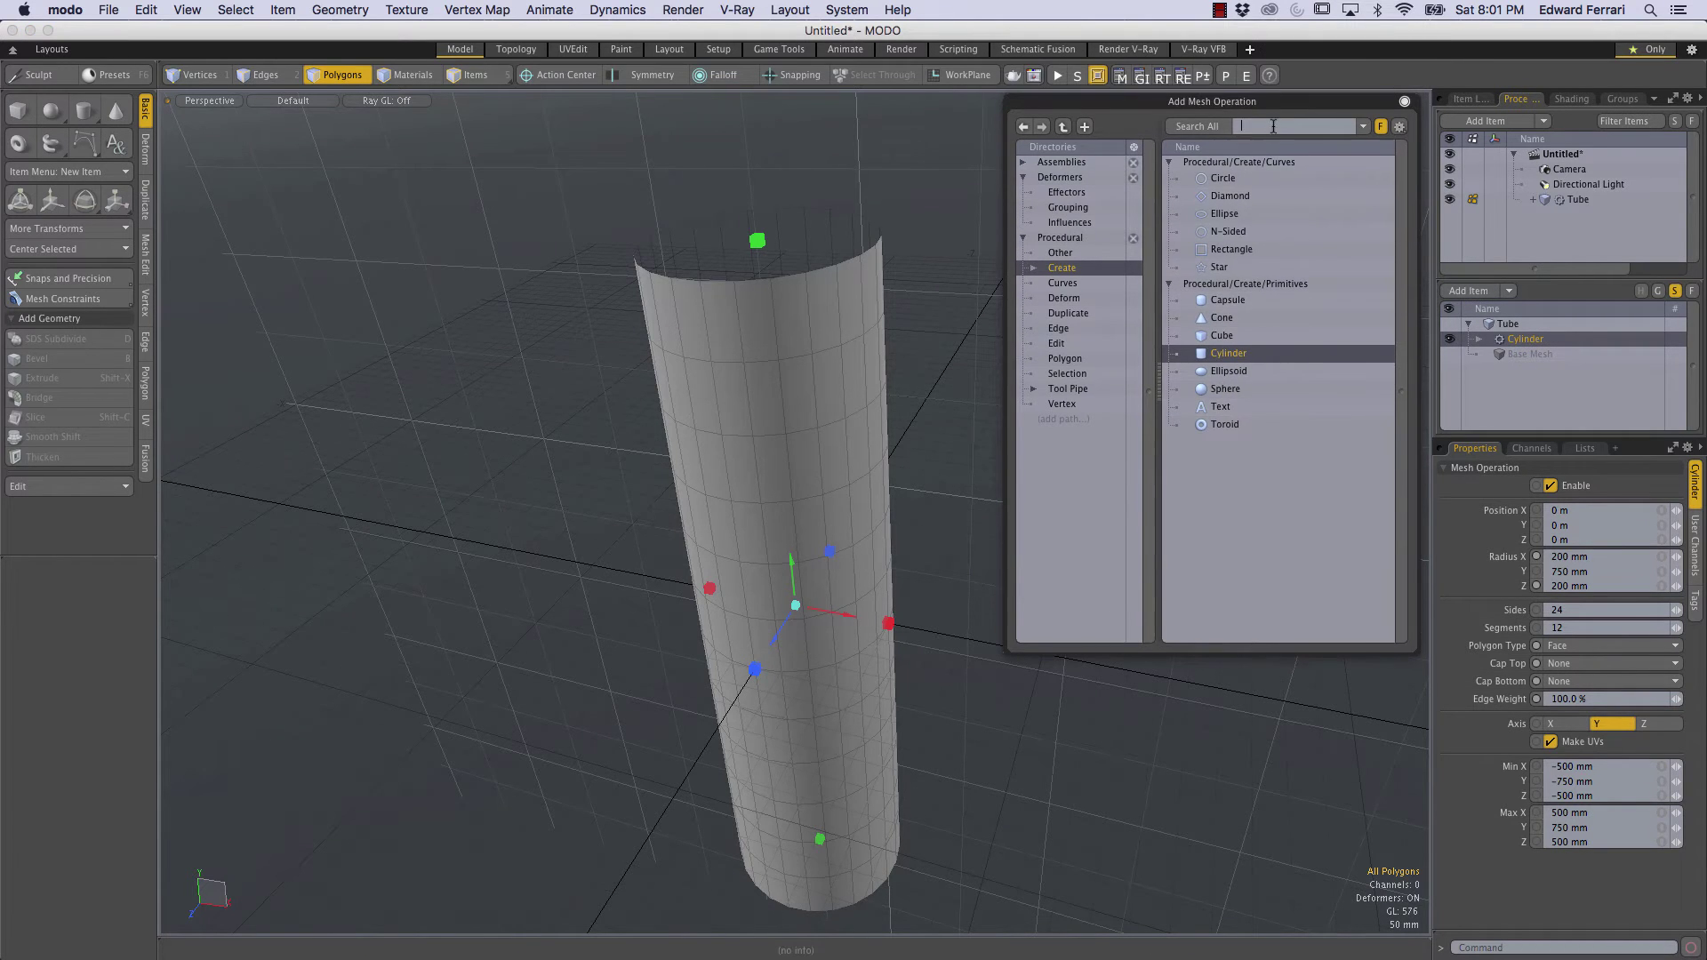
{"action": "type", "text": "thicken"}
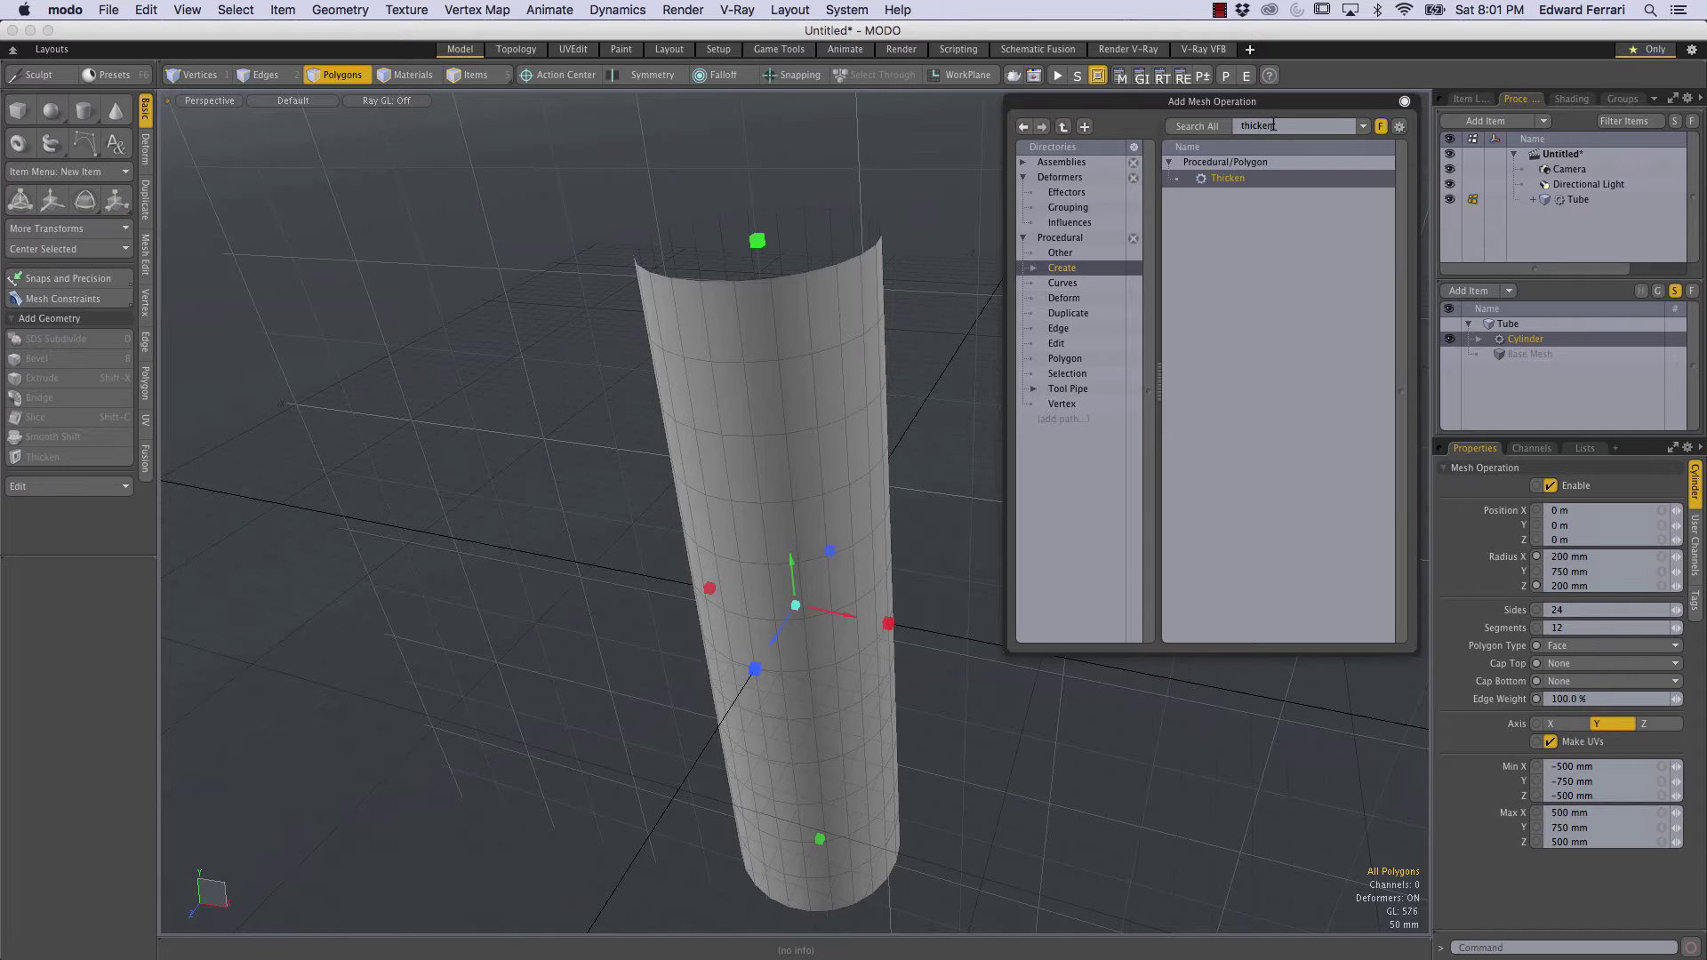
{"action": "double_click", "coordinate": [1238, 180]}
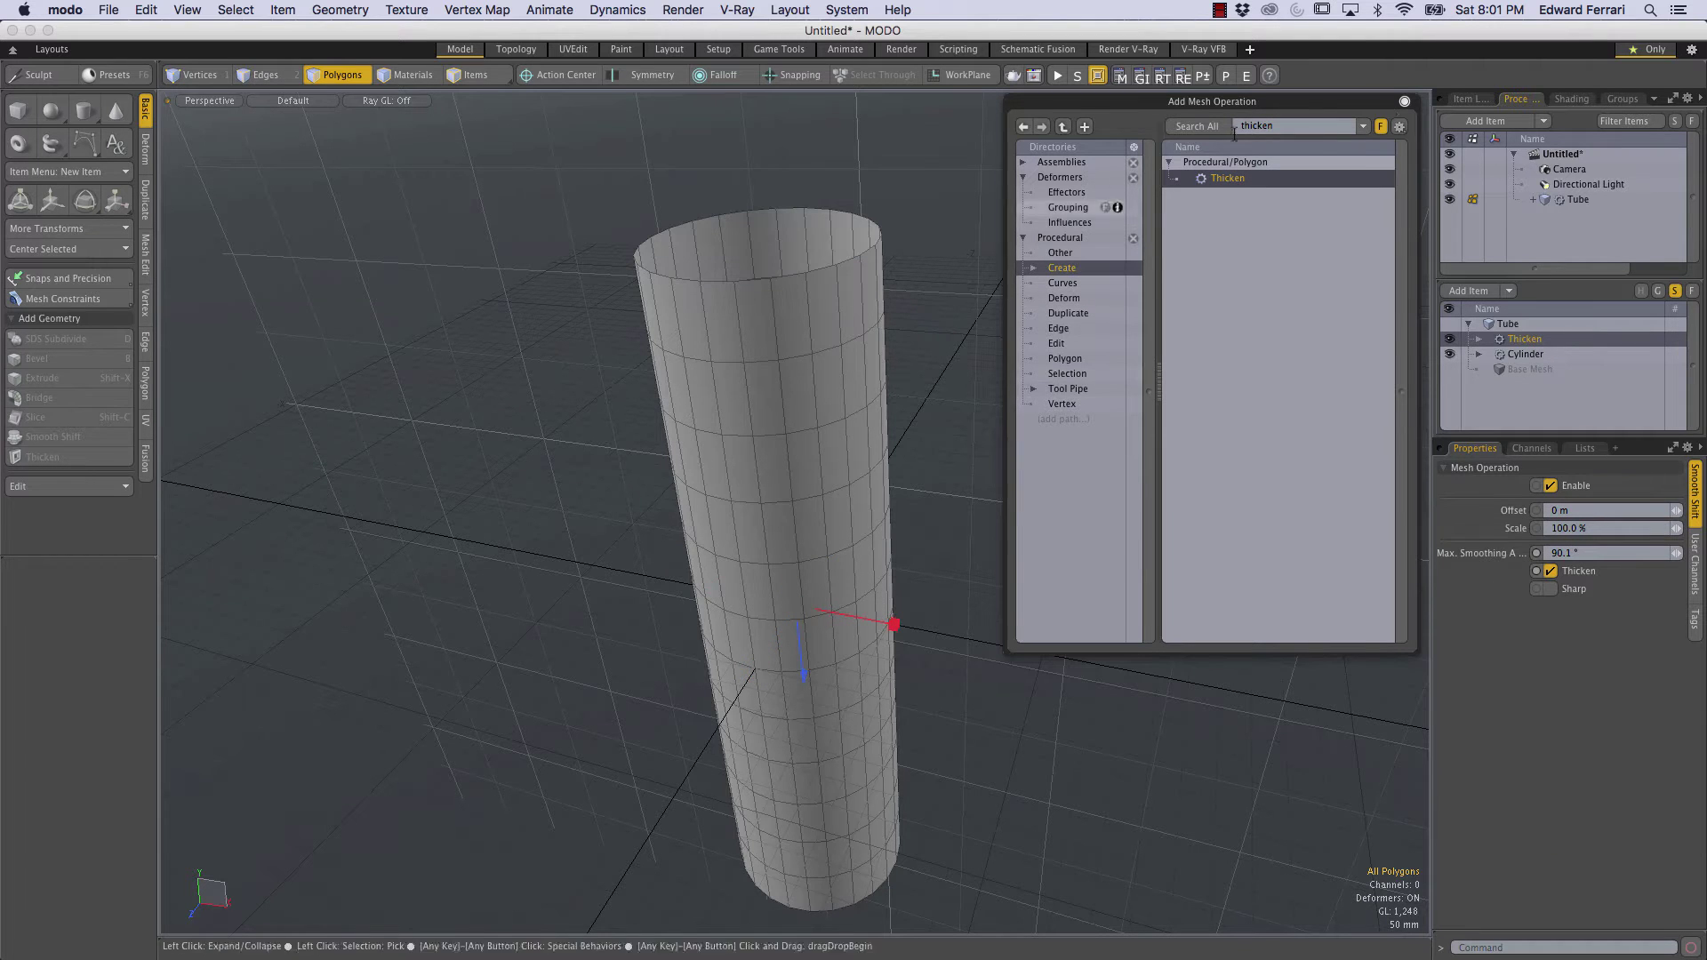
{"action": "left_click", "coordinate": [1405, 103]}
Give the tube wall thickness by setting the Thicken offset to 76 mm
{"action": "left_click_drag", "start_coordinate": [792, 617], "coordinate": [855, 647], "text": "alt"}
{"action": "left_click_drag", "start_coordinate": [878, 277], "coordinate": [877, 376], "text": "alt"}
{"action": "scroll", "coordinate": [838, 450], "scroll_direction": "down", "scroll_amount": 3}
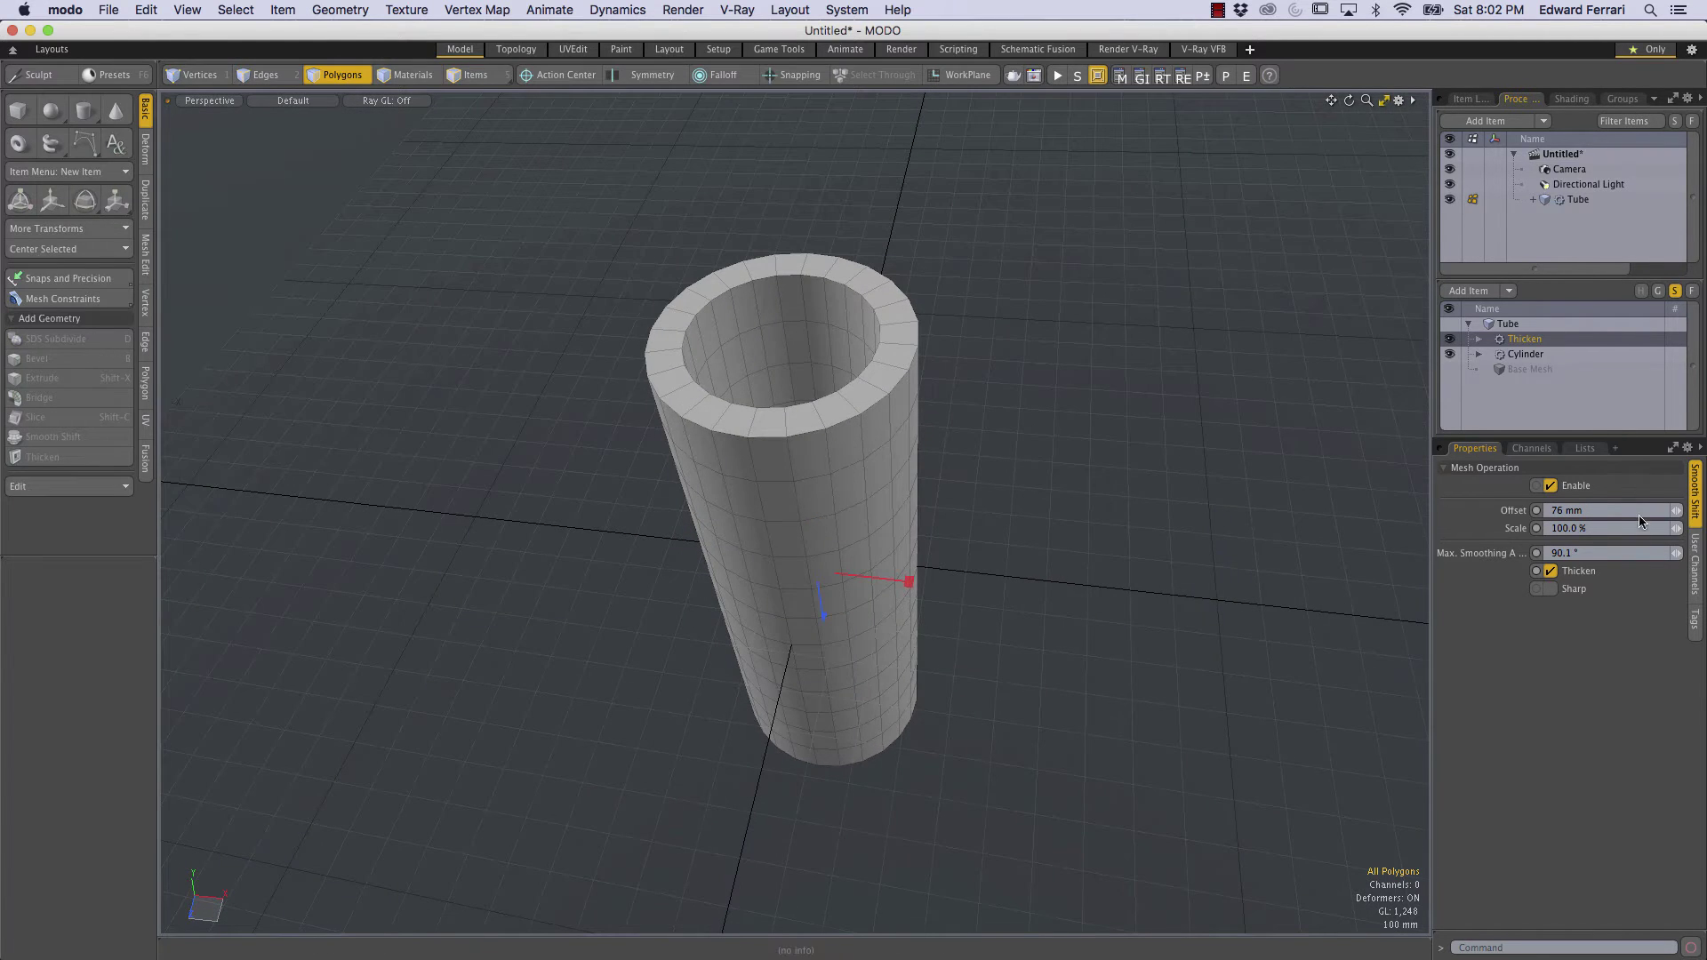
Reduce the Cylinder operation to 6 sides and 4 segments
{"action": "left_click", "coordinate": [1524, 354]}
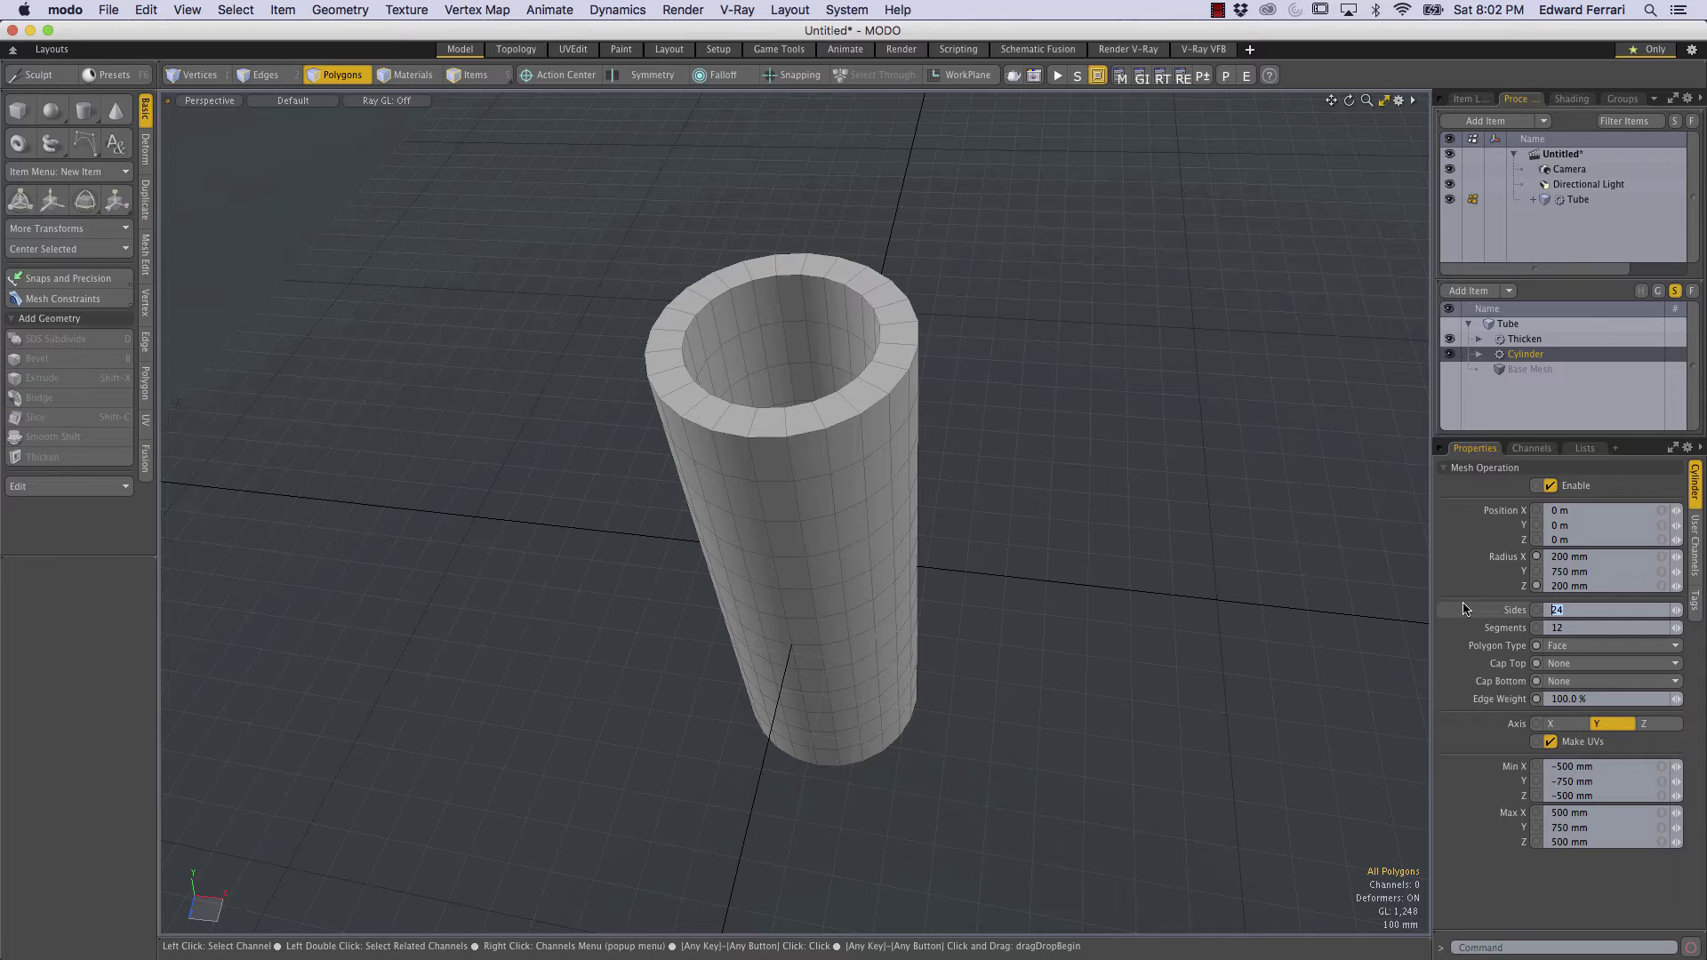
{"action": "key", "text": "Return"}
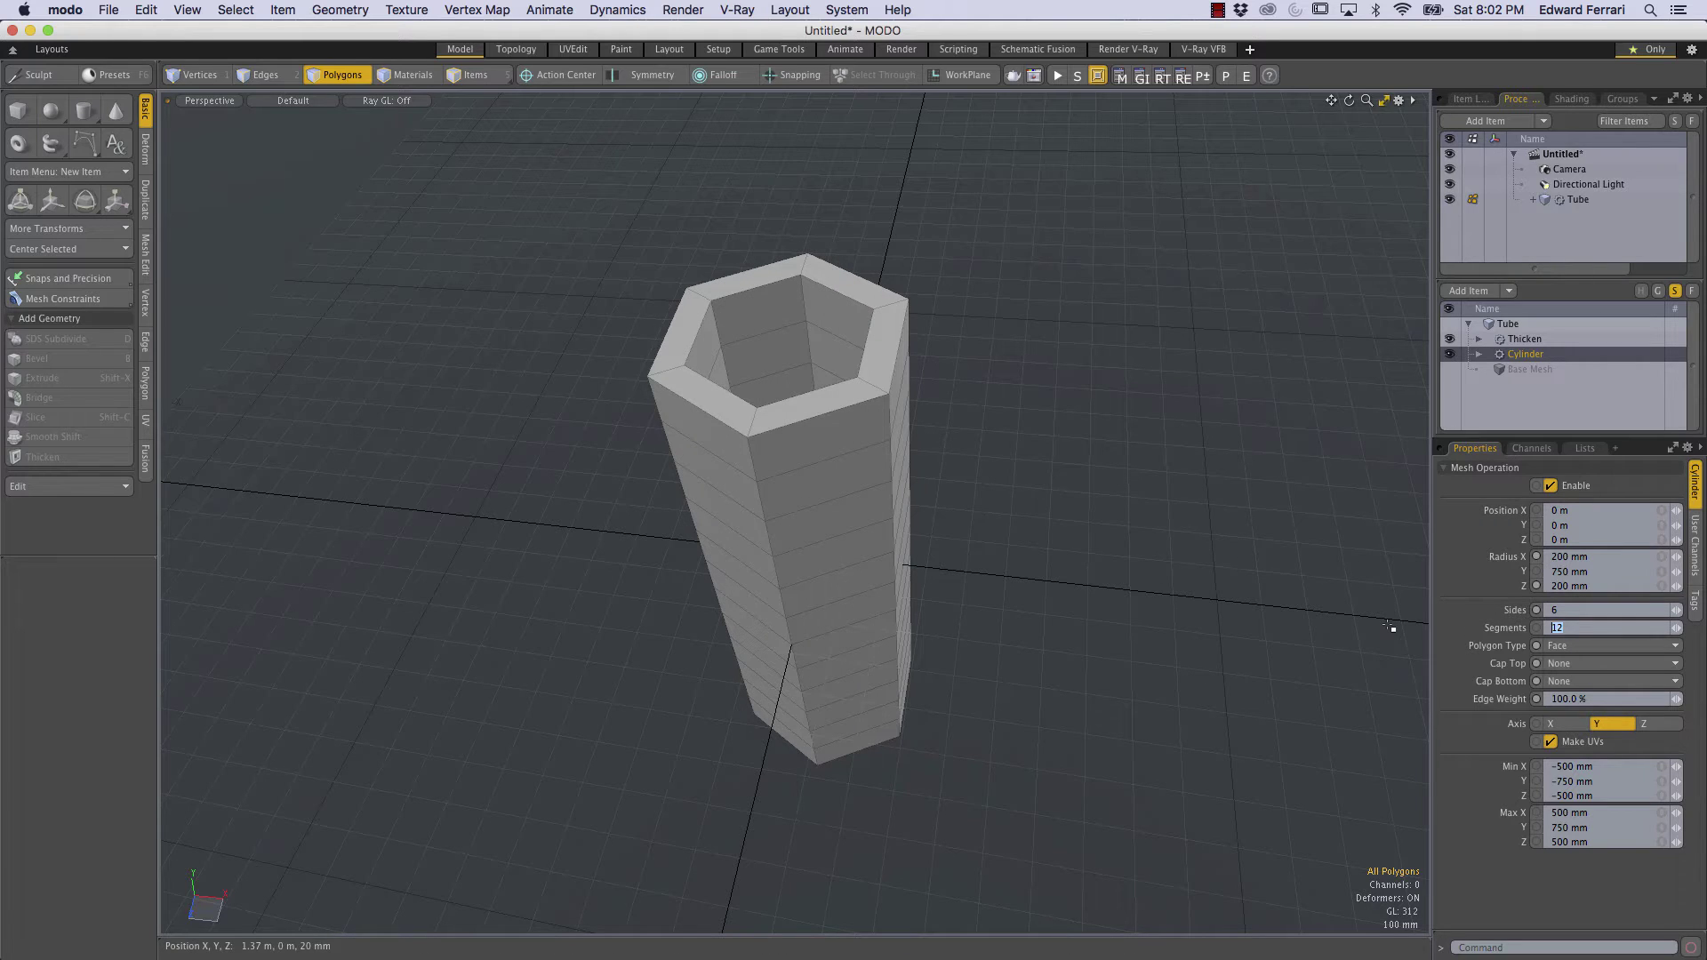
{"action": "left_click_drag", "start_coordinate": [790, 597], "coordinate": [795, 395], "text": "alt"}
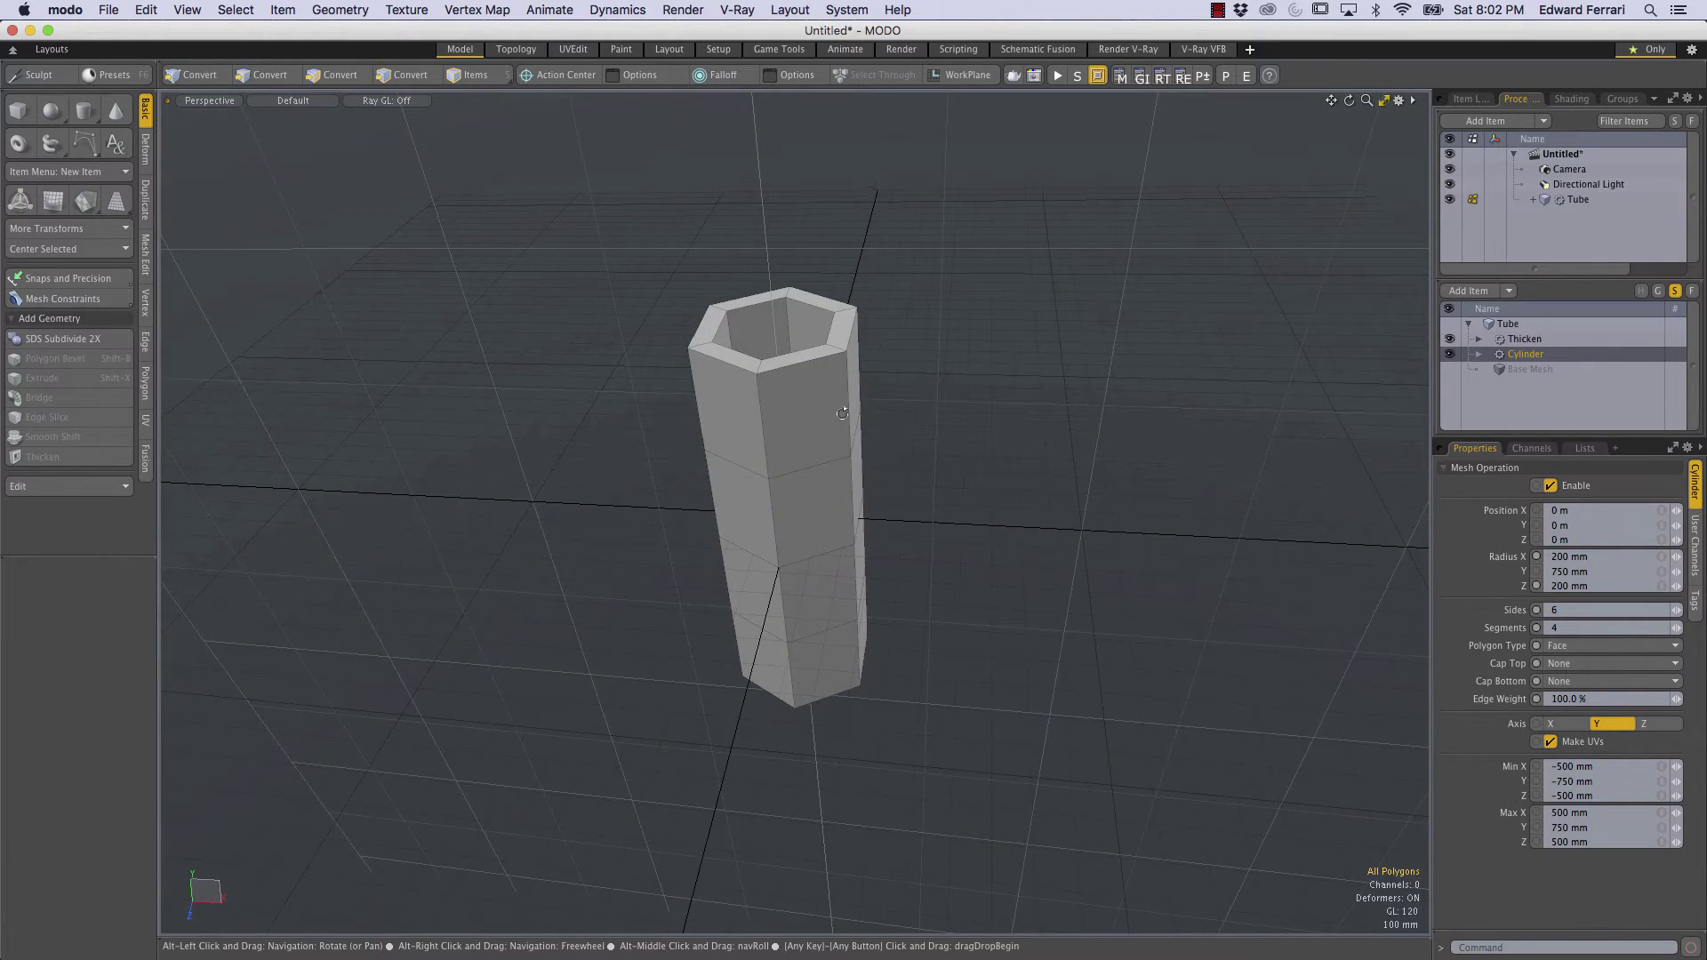
{"action": "mouse_move", "coordinate": [869, 533]}
{"action": "left_mouse_down", "text": "ctrl+alt"}
{"action": "mouse_move", "coordinate": [928, 490]}
{"action": "mouse_move", "coordinate": [876, 508]}
{"action": "mouse_move", "coordinate": [871, 544]}
{"action": "left_mouse_up", "text": "ctrl+alt"}
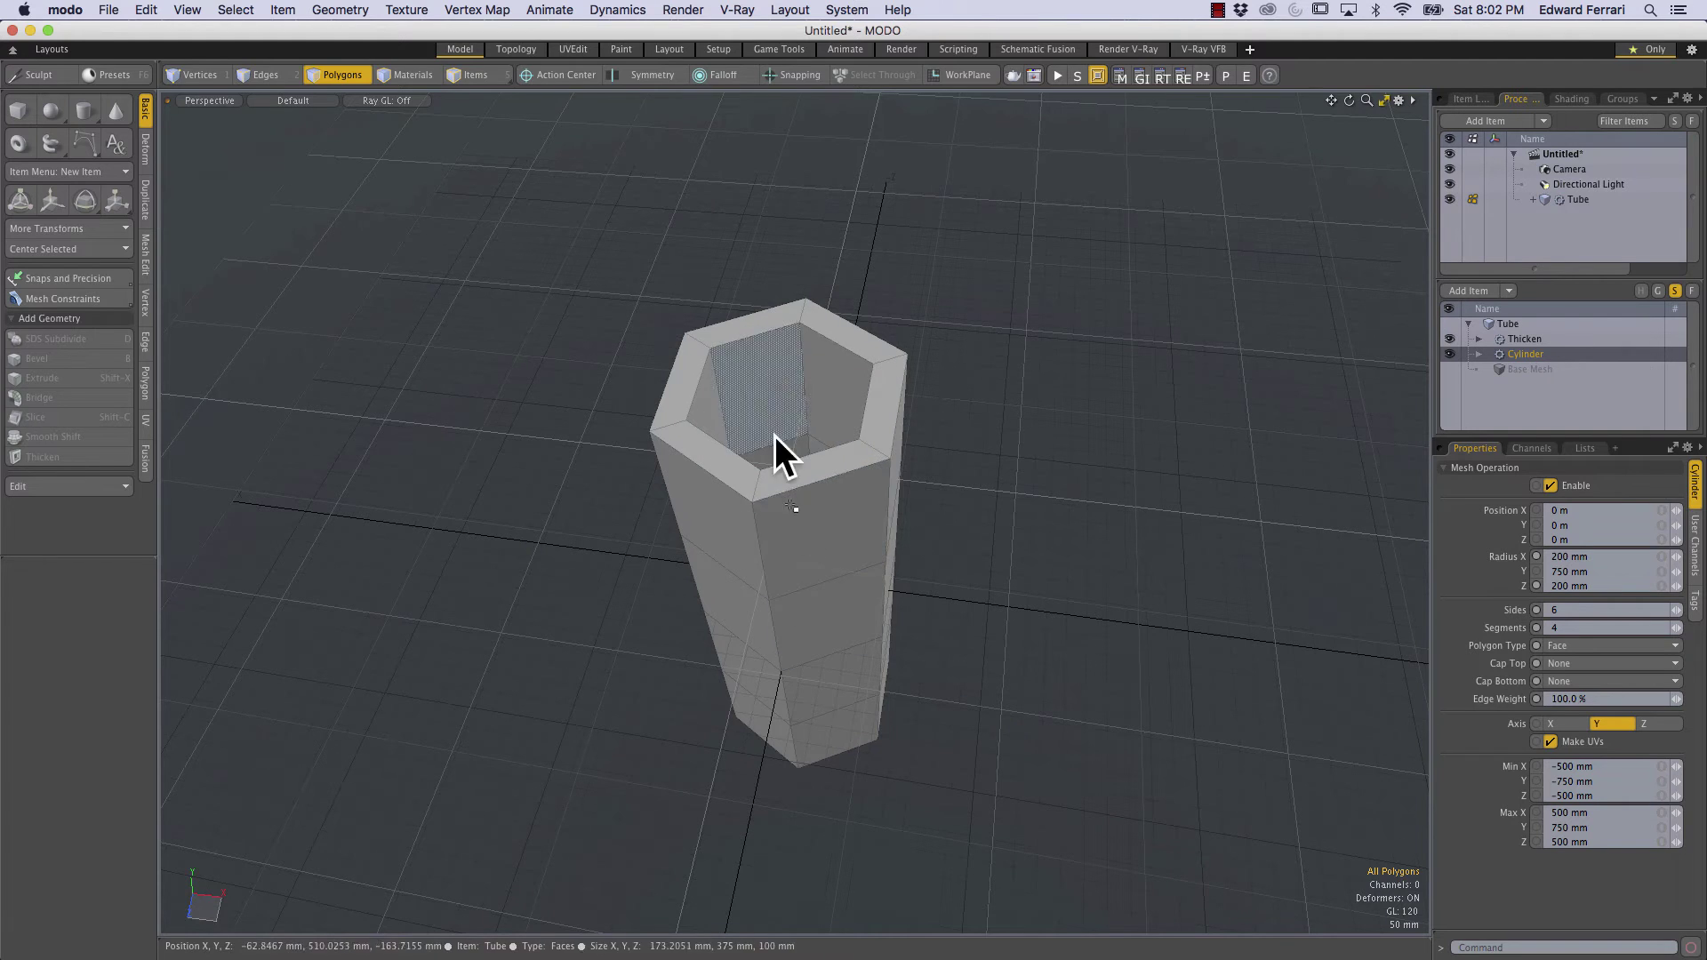
Set the cylinder to 24 sides and 8 segments for a smoother tube
{"action": "left_click_drag", "start_coordinate": [776, 436], "coordinate": [825, 389], "text": "alt"}
{"action": "left_click_drag", "start_coordinate": [718, 347], "coordinate": [807, 441], "text": "ctrl+alt"}
{"action": "left_click_drag", "start_coordinate": [897, 412], "coordinate": [920, 416], "text": "alt"}
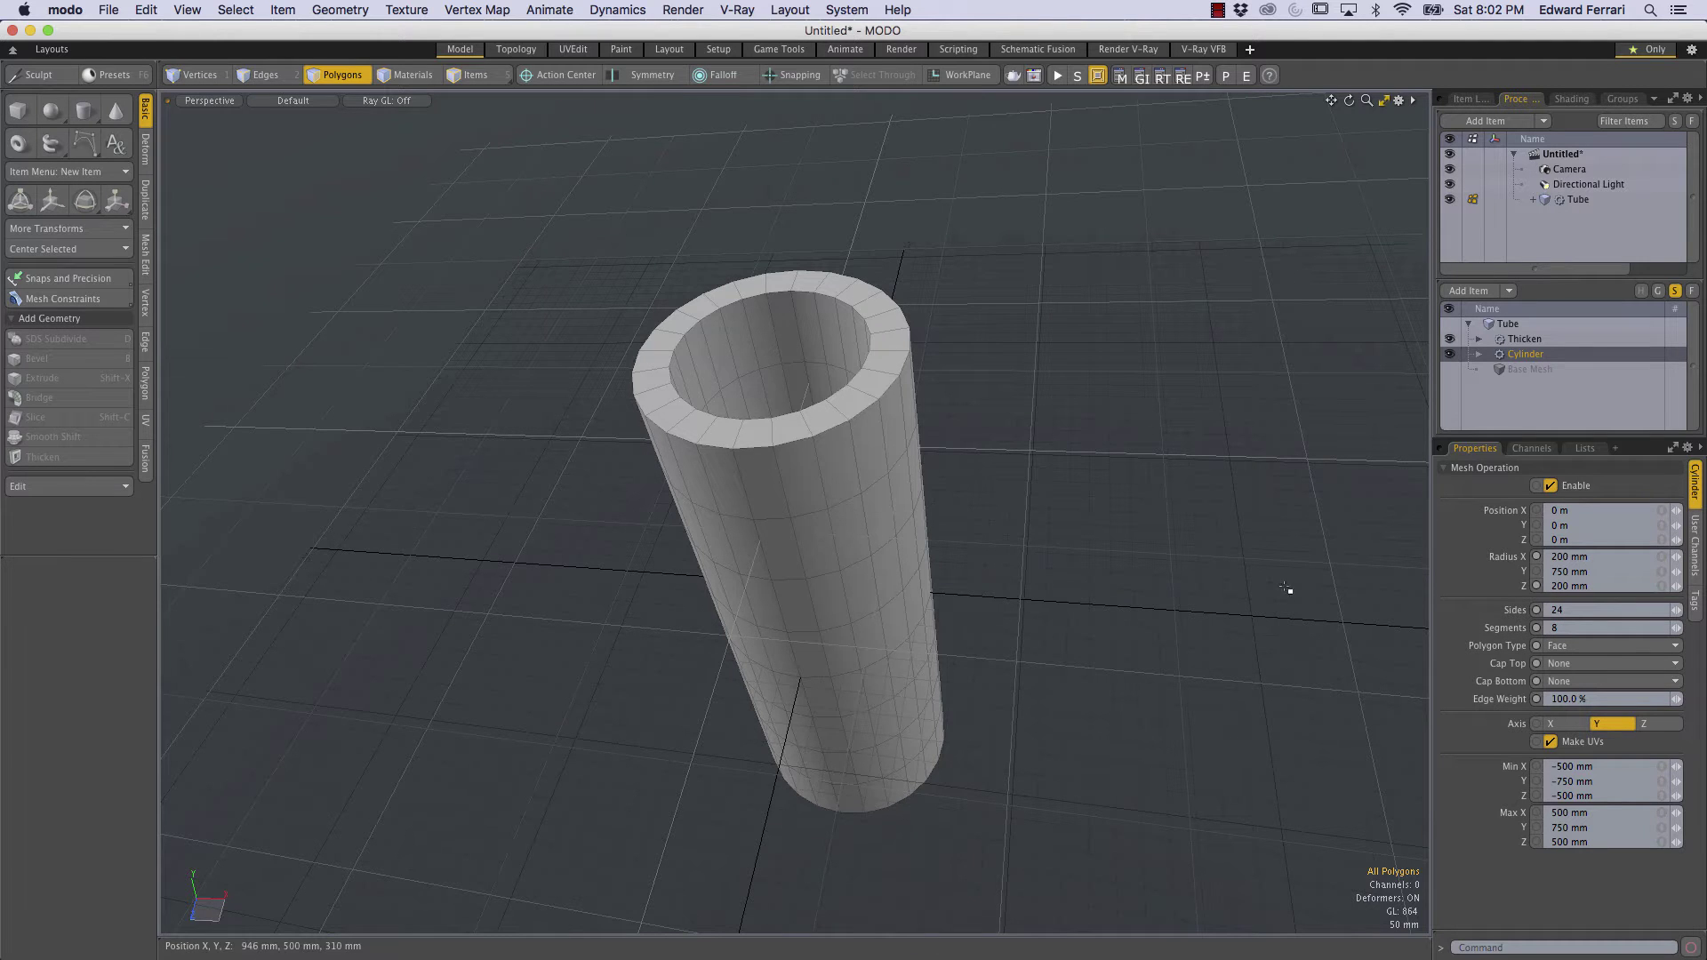
{"action": "left_click_drag", "start_coordinate": [1061, 546], "coordinate": [930, 392], "text": "alt"}
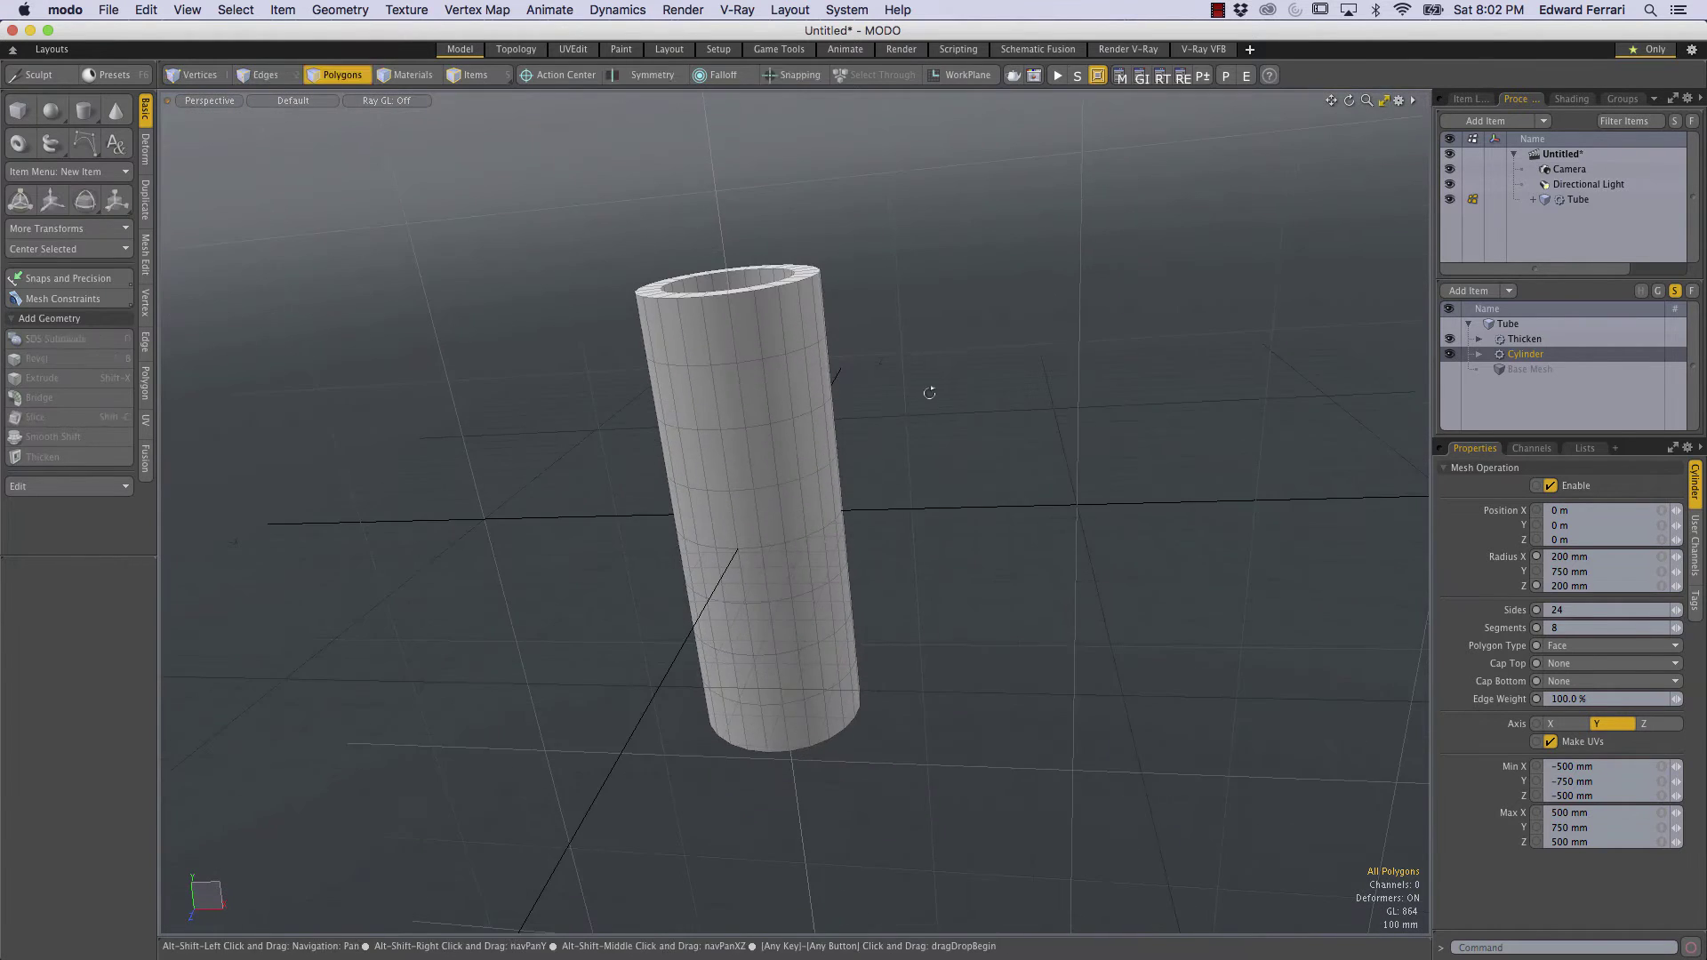
Flatten the cylinder into a disc by setting its Y radius to 0 m
{"action": "left_click_drag", "start_coordinate": [897, 480], "coordinate": [945, 506], "text": "alt"}
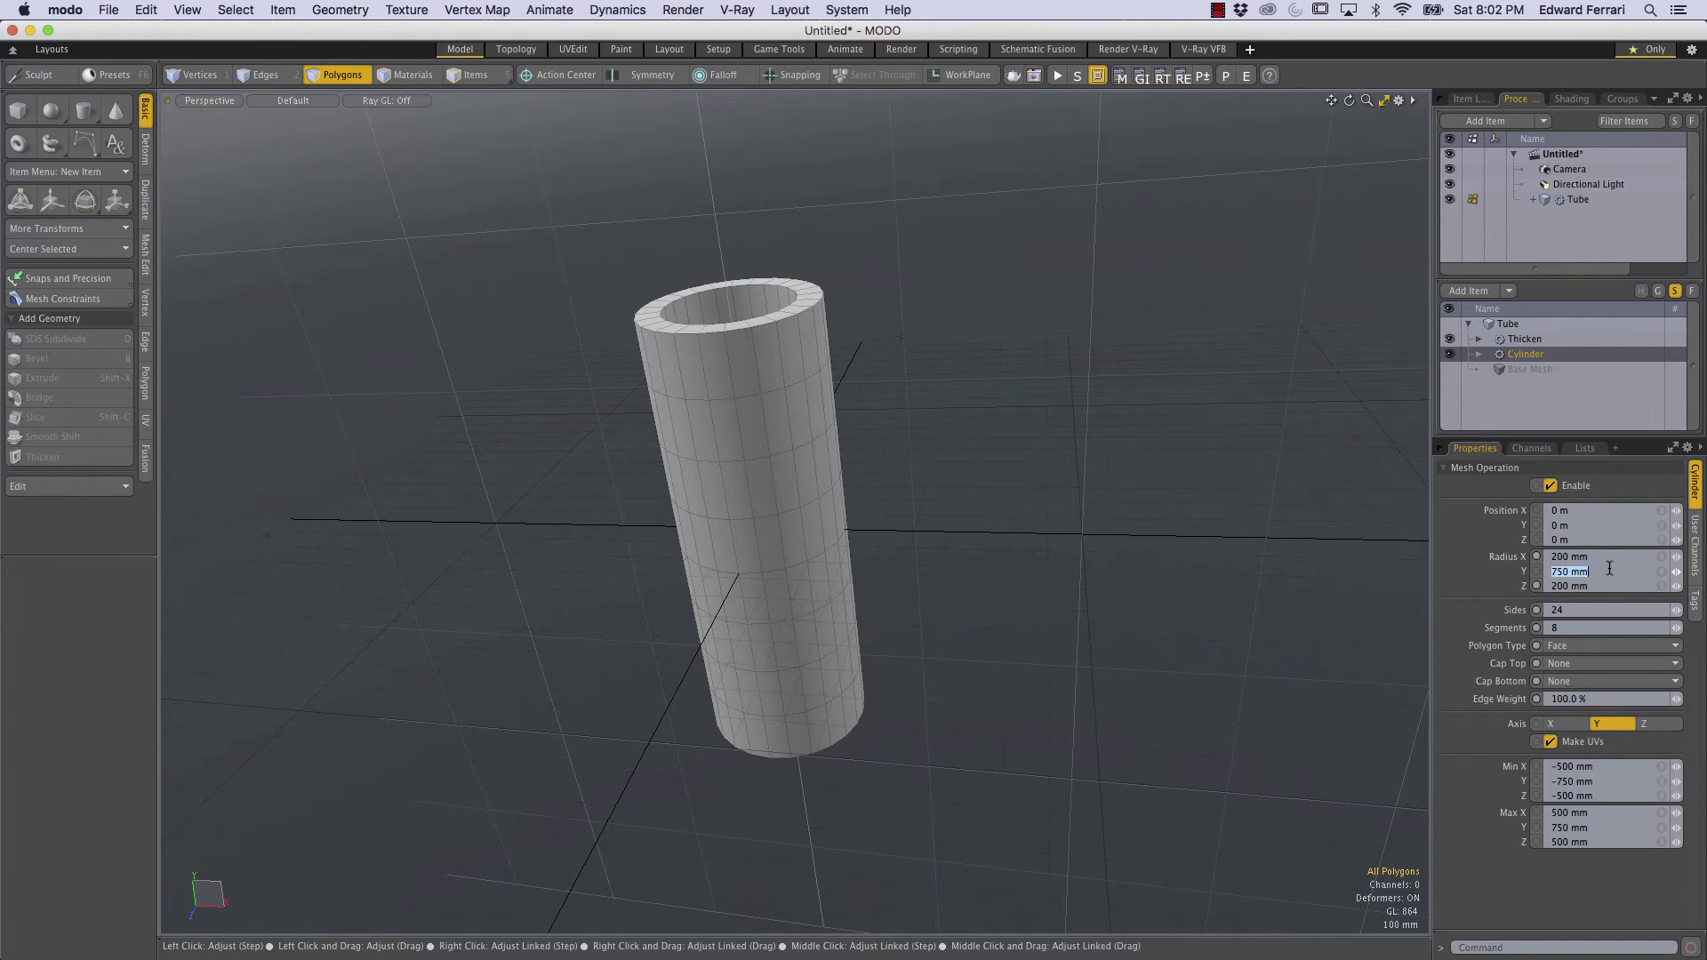
{"action": "type", "text": "0"}
{"action": "key", "text": "Return"}
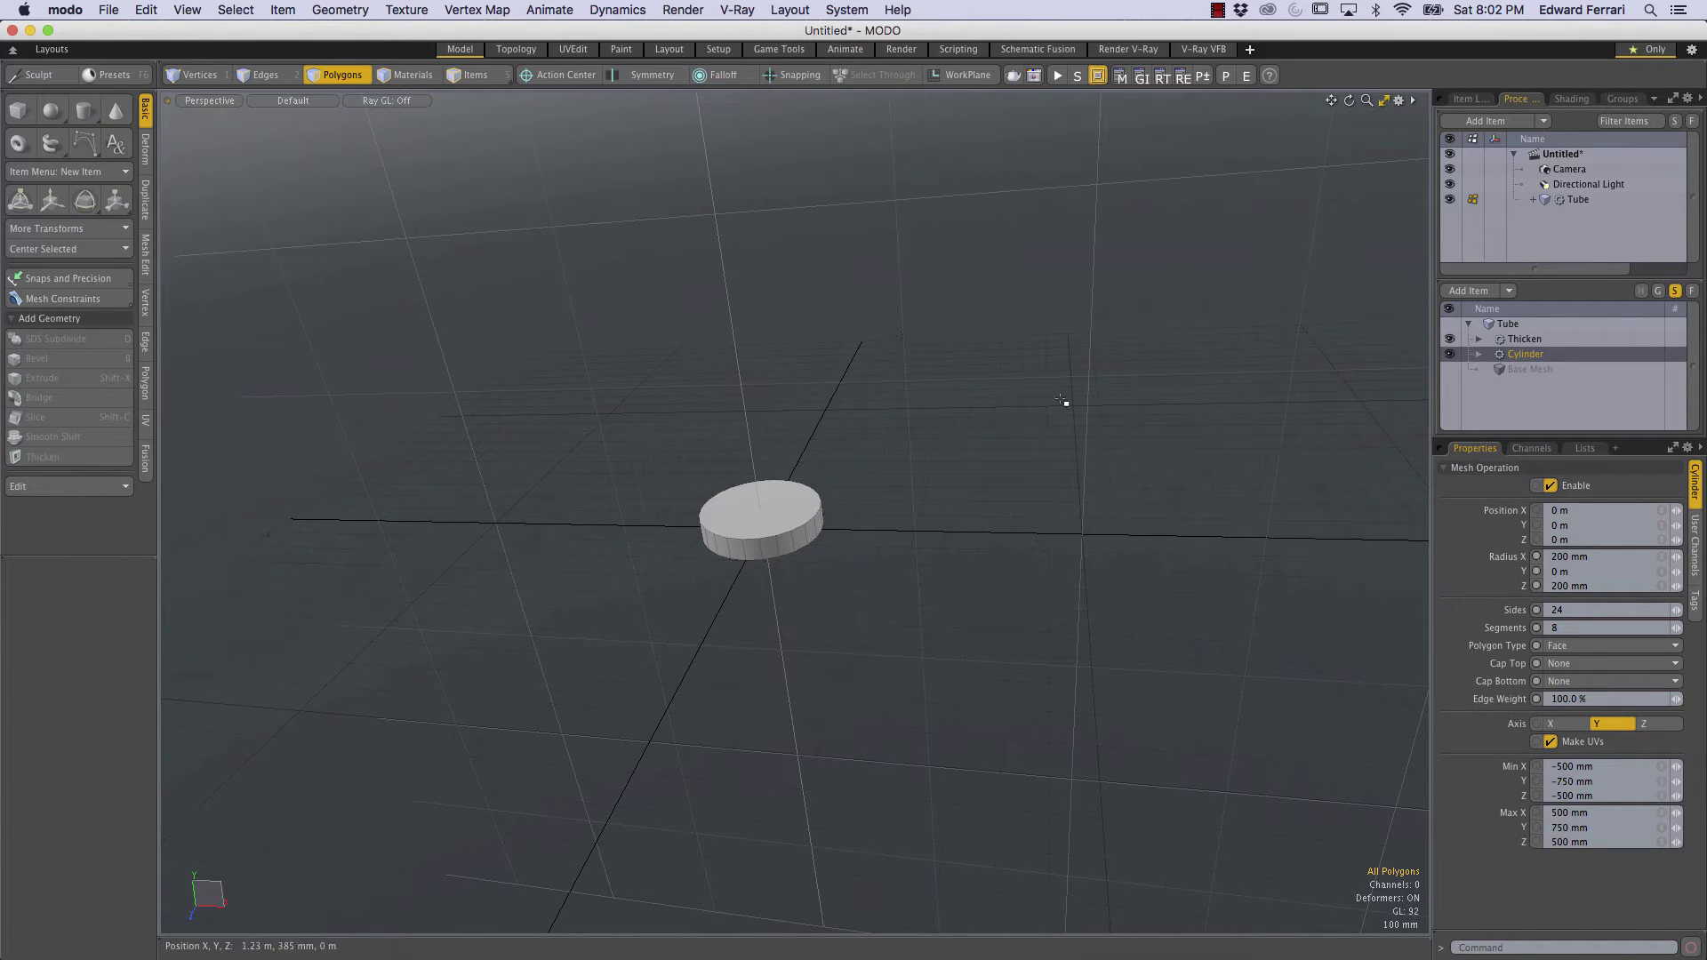
Delete the Thicken operation from the Tube's stack and select the Cylinder operation
{"action": "left_click", "coordinate": [1523, 339]}
{"action": "right_click", "coordinate": [1523, 339]}
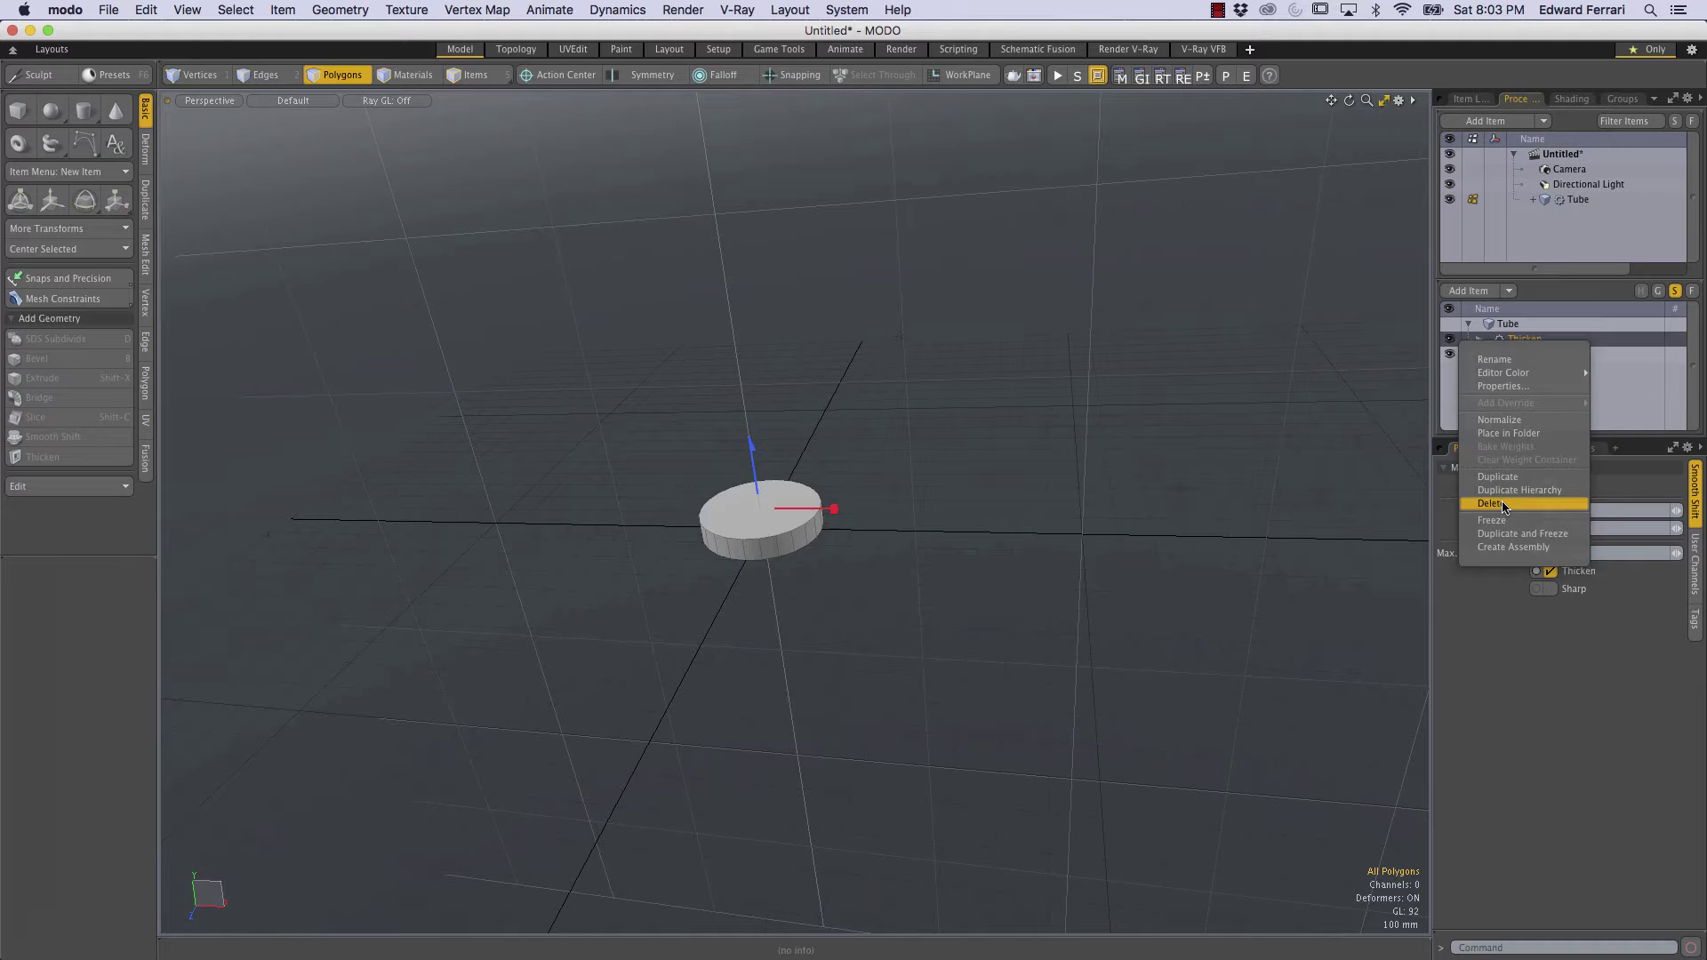
{"action": "left_click", "coordinate": [1502, 504]}
{"action": "left_click_drag", "start_coordinate": [763, 465], "coordinate": [881, 541], "text": "alt"}
{"action": "left_click", "coordinate": [1526, 341]}
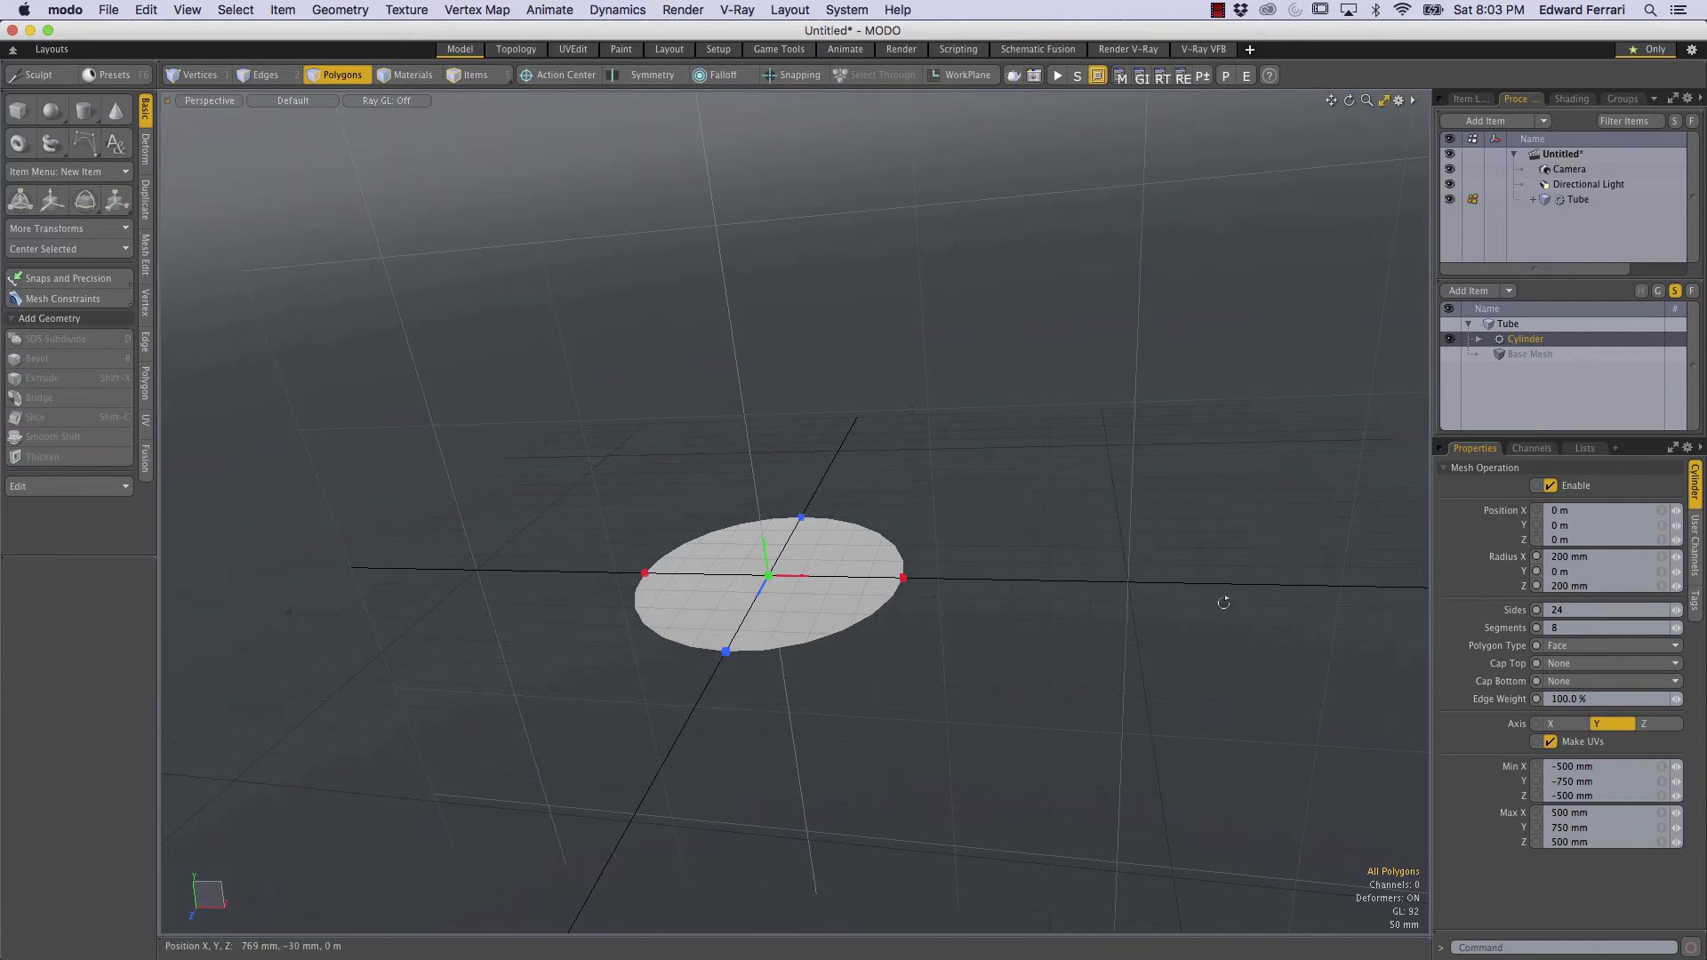
Add a new empty mesh item to the scene and name it CRV_01
{"action": "left_click_drag", "start_coordinate": [1049, 587], "coordinate": [1050, 615], "text": "alt"}
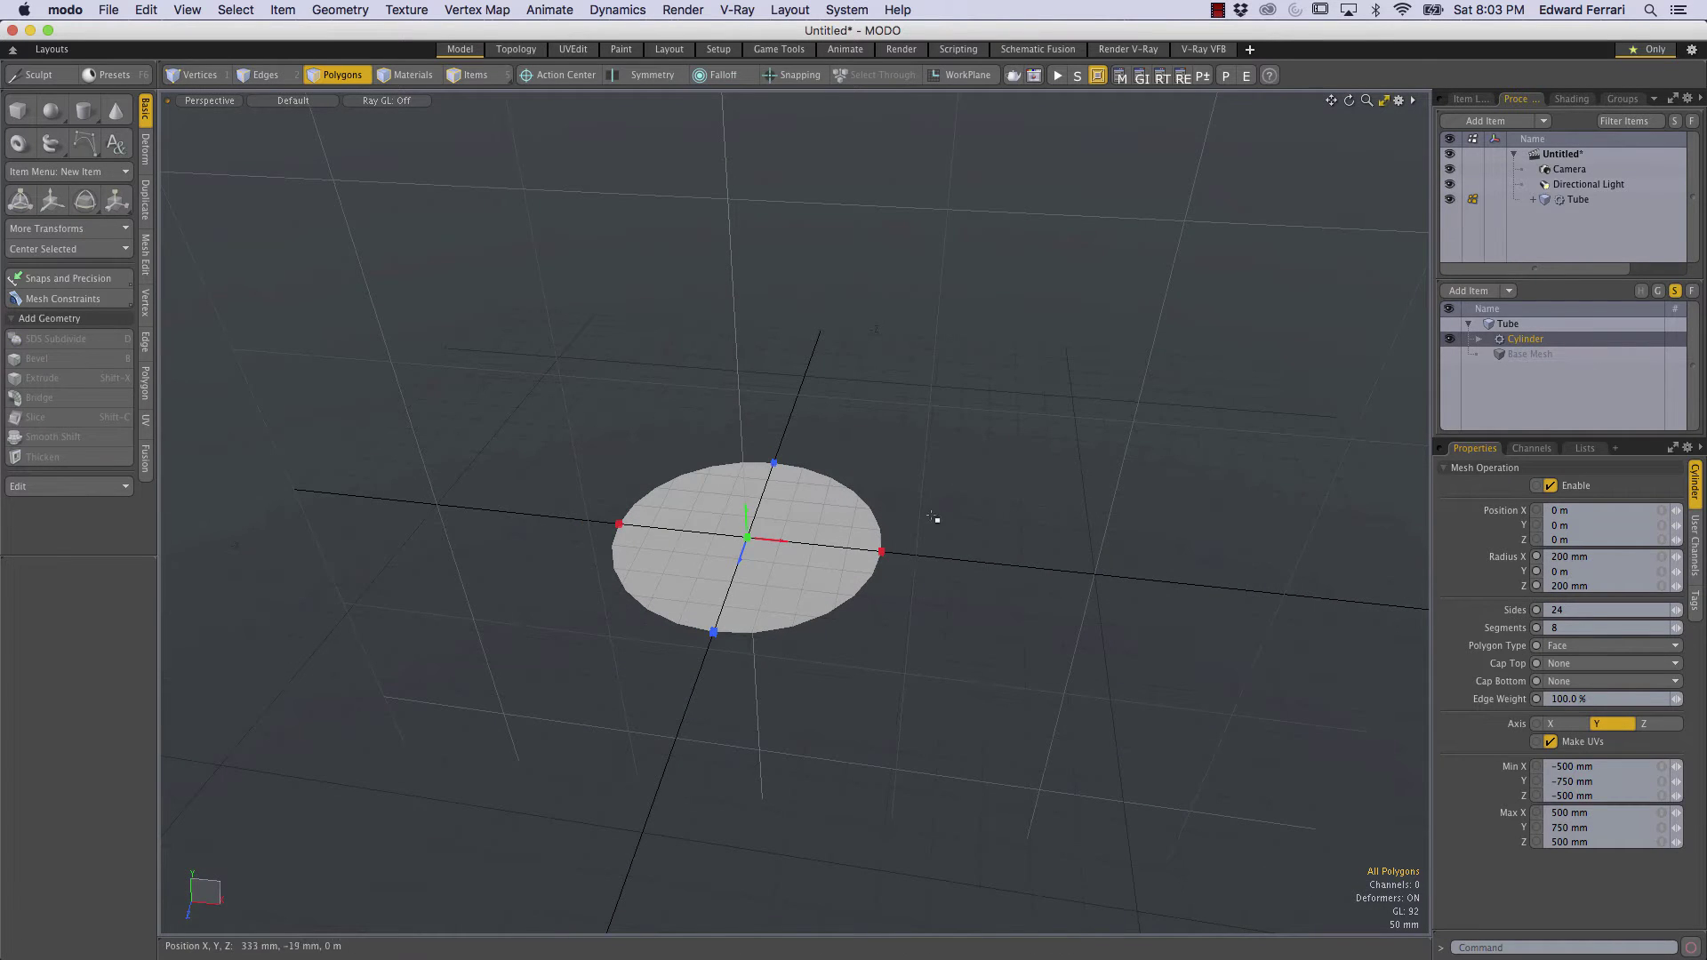
{"action": "left_click_drag", "start_coordinate": [752, 569], "coordinate": [903, 602], "text": "ctrl+alt"}
{"action": "left_click_drag", "start_coordinate": [805, 524], "coordinate": [816, 487], "text": "alt"}
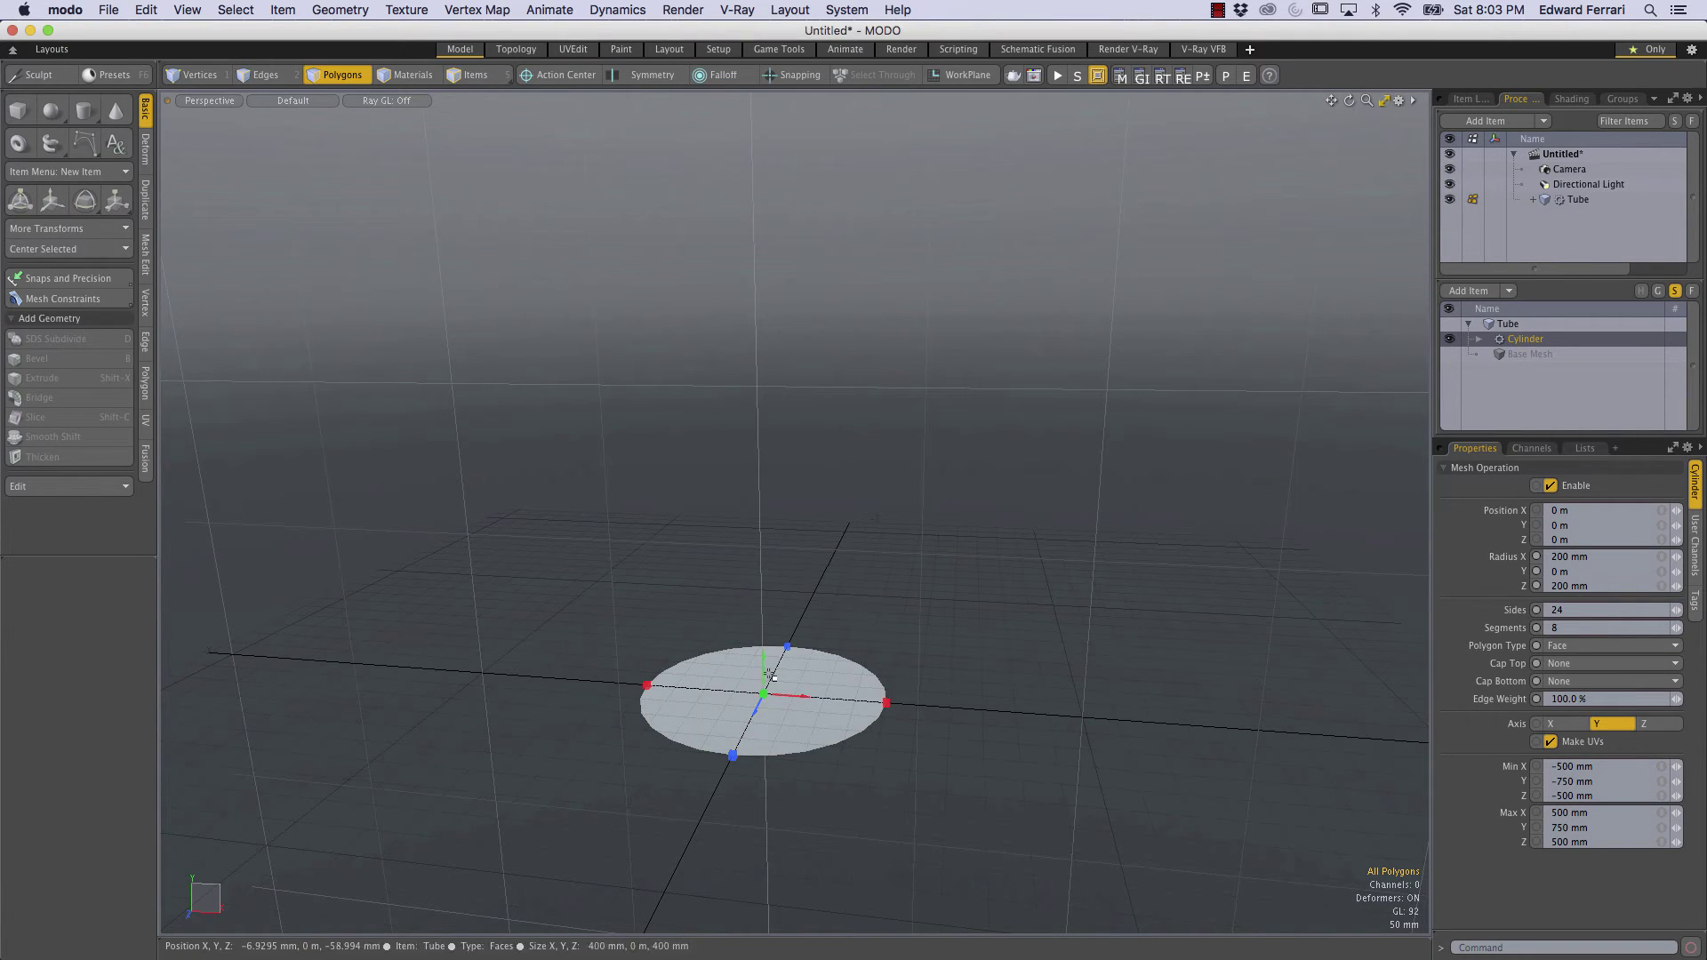
{"action": "left_click_drag", "start_coordinate": [751, 263], "coordinate": [675, 240], "text": "ctrl+alt"}
{"action": "left_click_drag", "start_coordinate": [731, 307], "coordinate": [783, 378], "text": "alt+shift"}
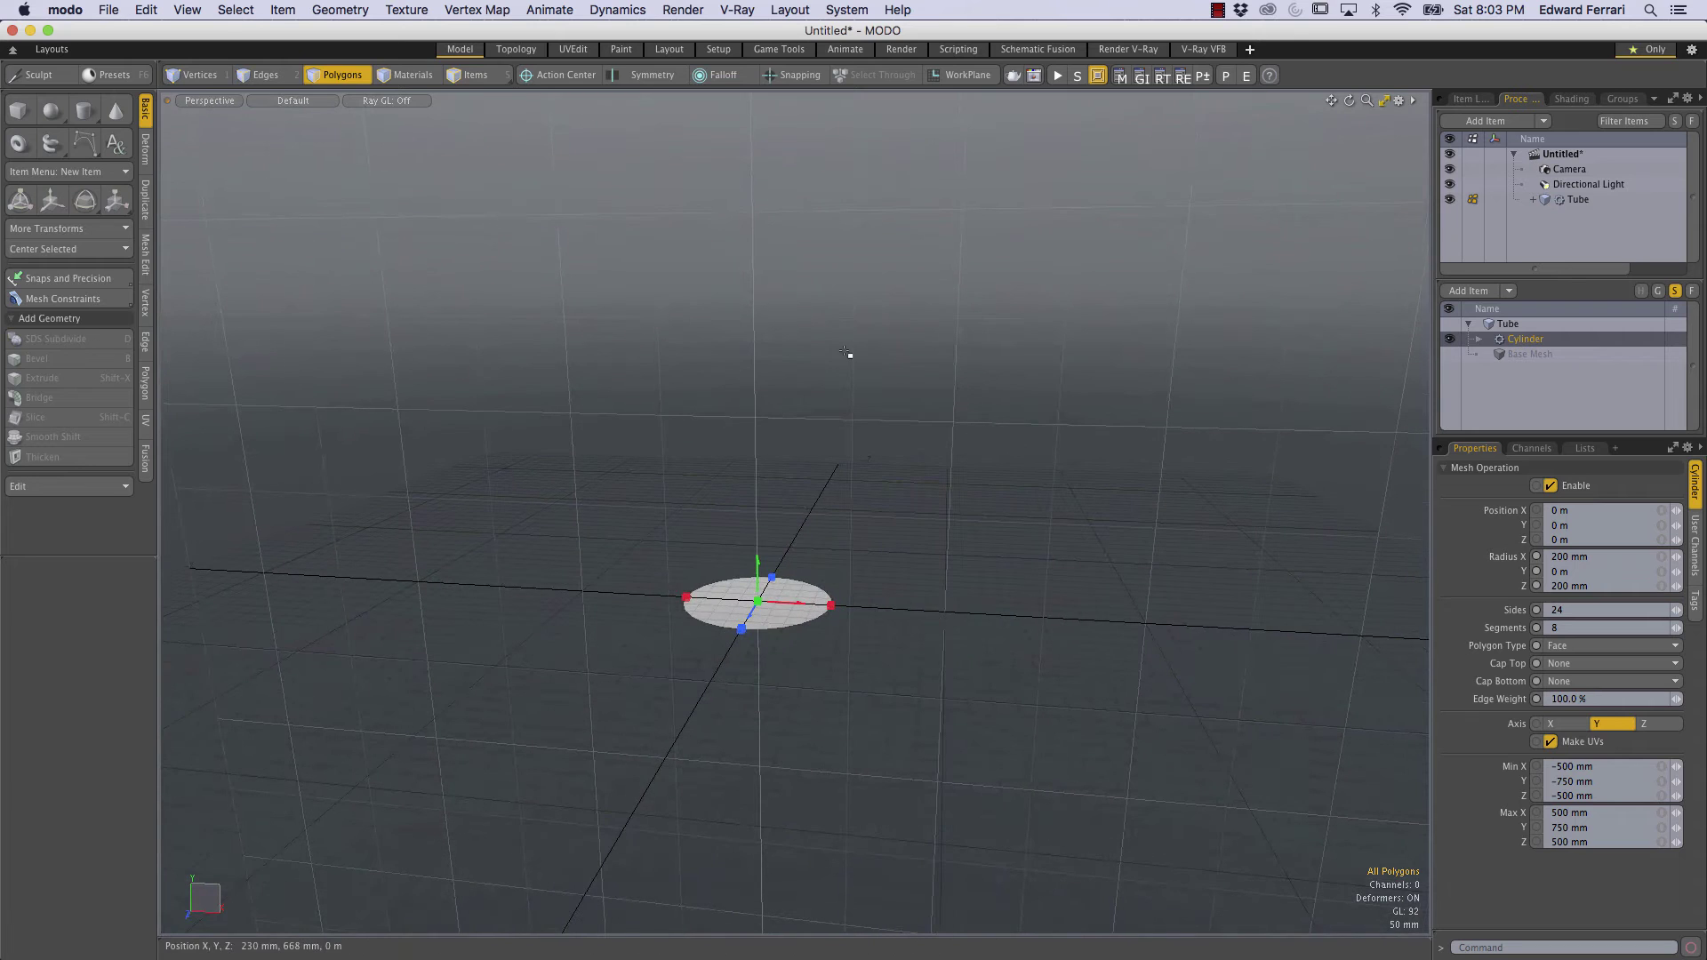
{"action": "key", "text": "n"}
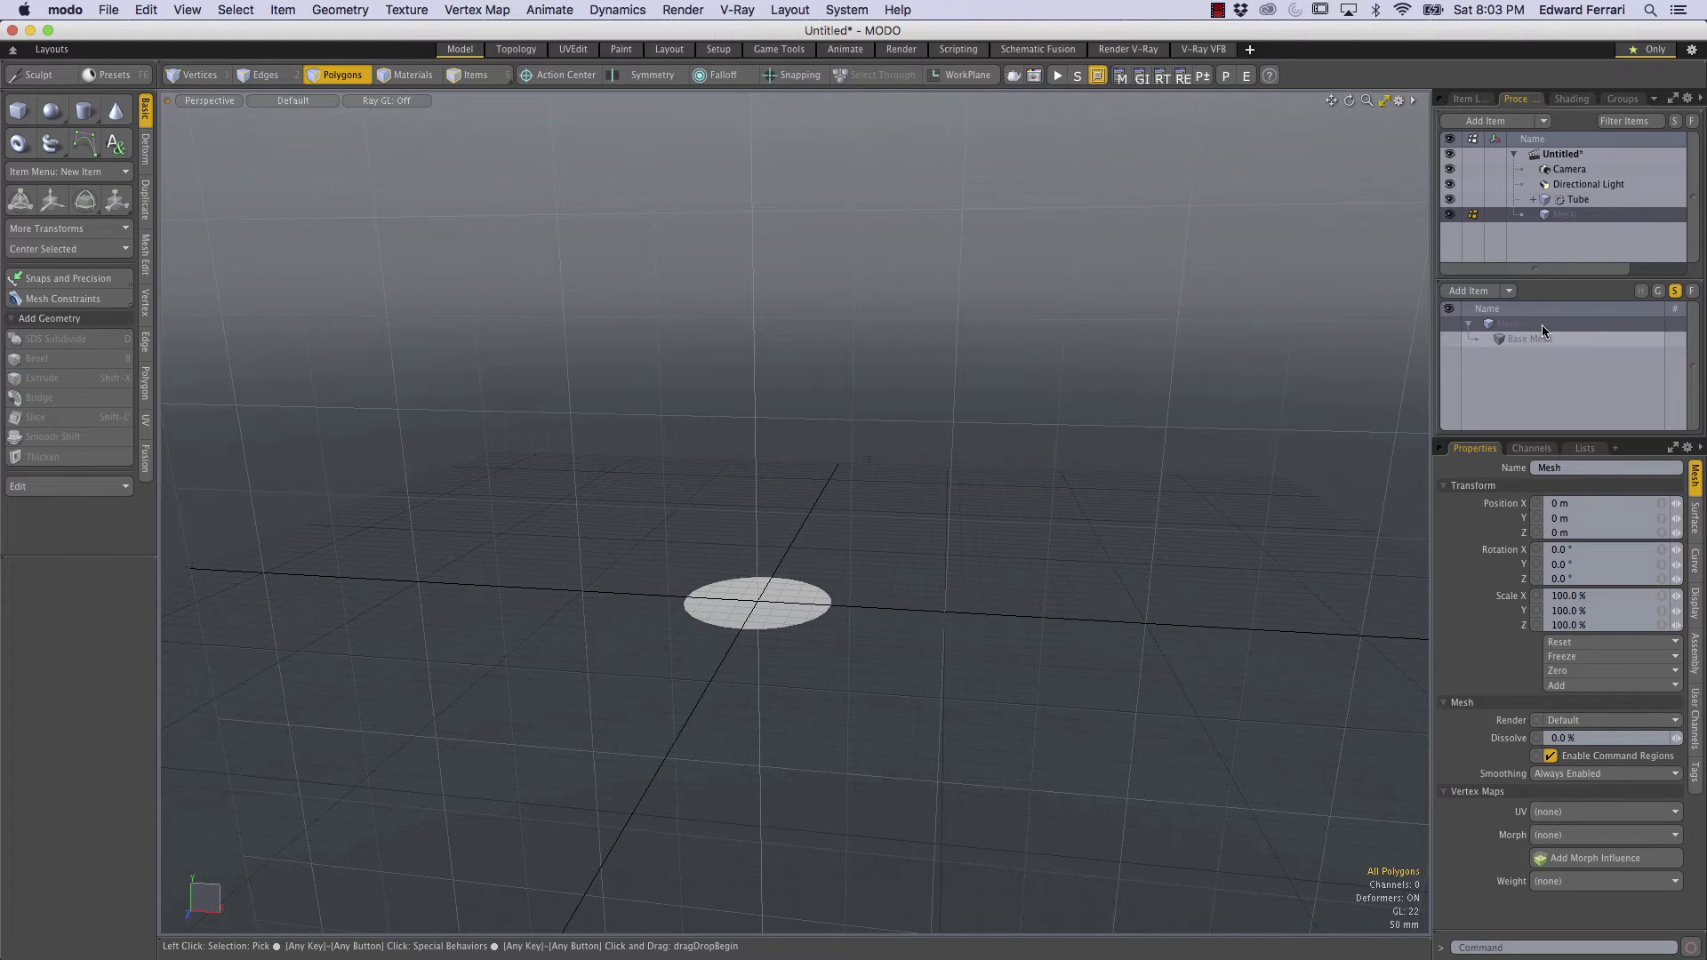
{"action": "double_click", "coordinate": [1577, 213]}
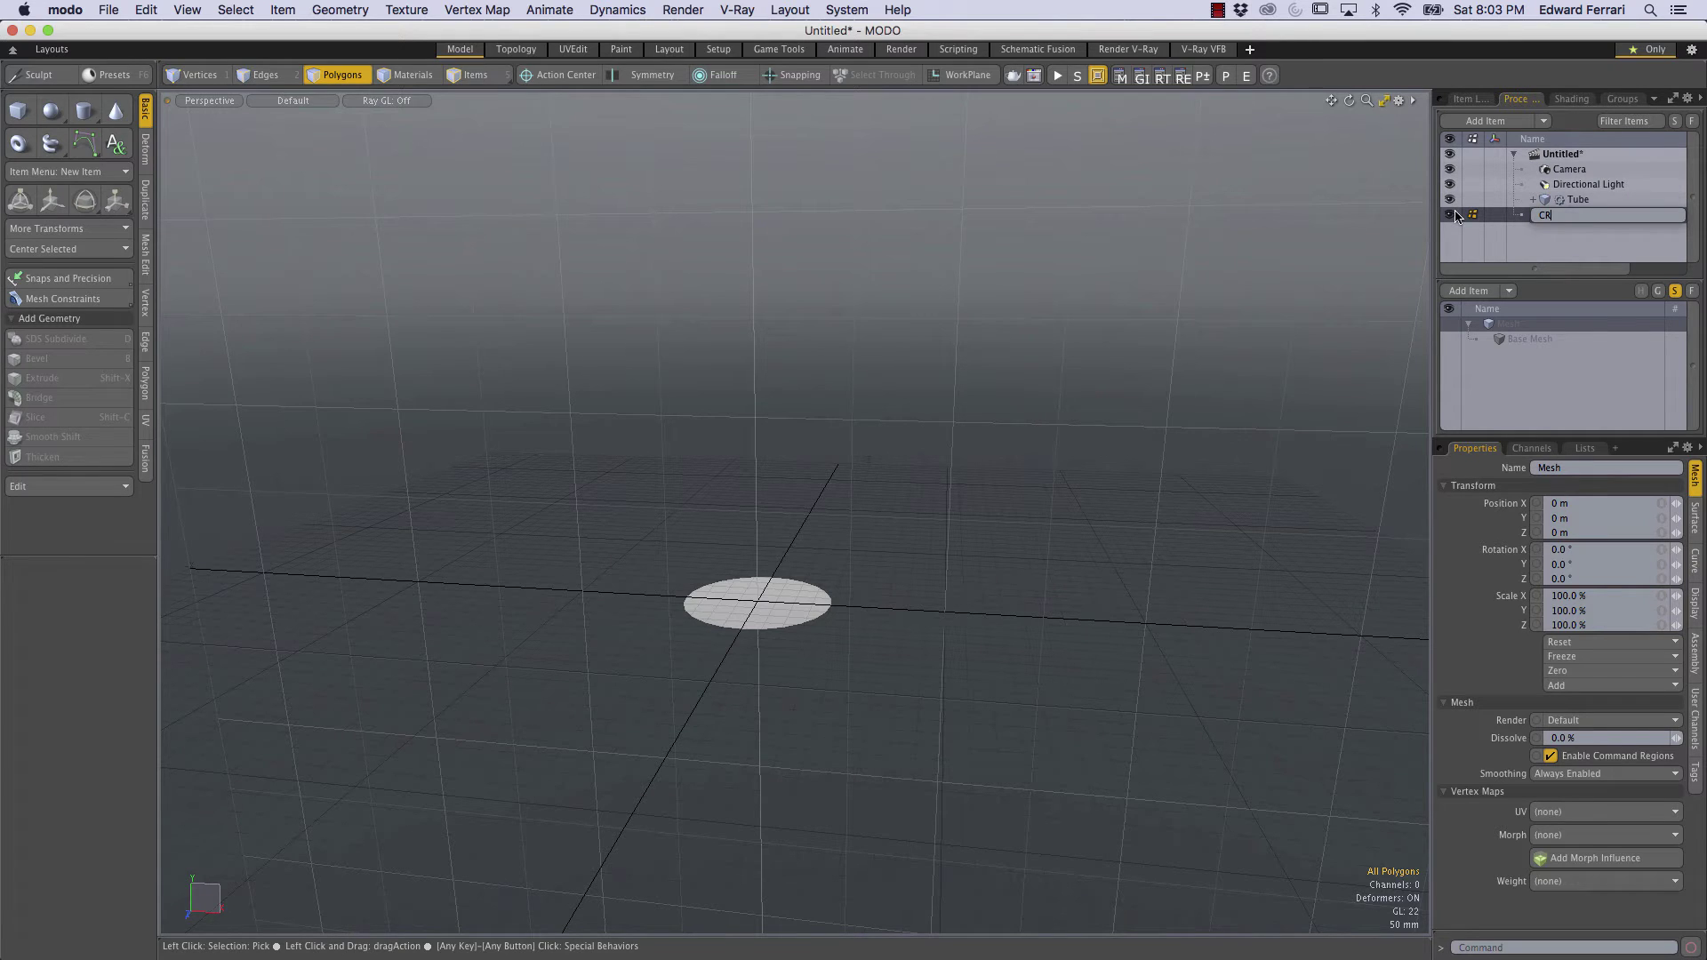
{"action": "type", "text": "CRV_01"}
{"action": "key", "text": "Return"}
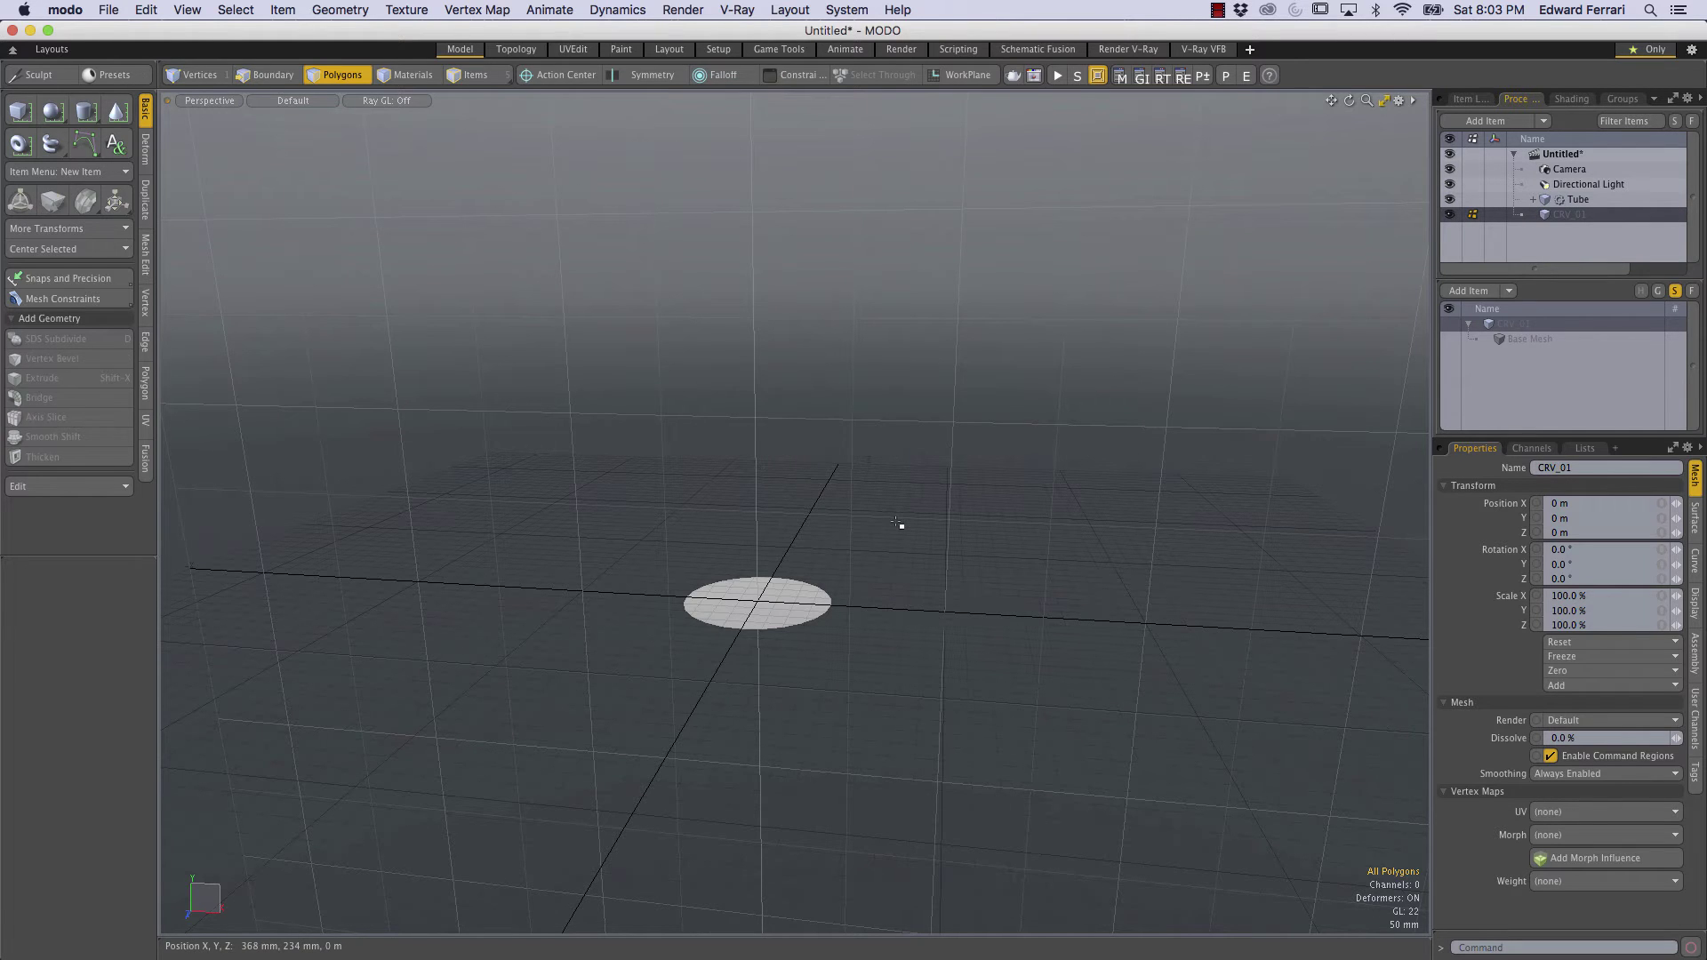
Switch the viewport to the Front view, framed around the origin for drawing a curve
{"action": "key", "text": "ctrl+space"}
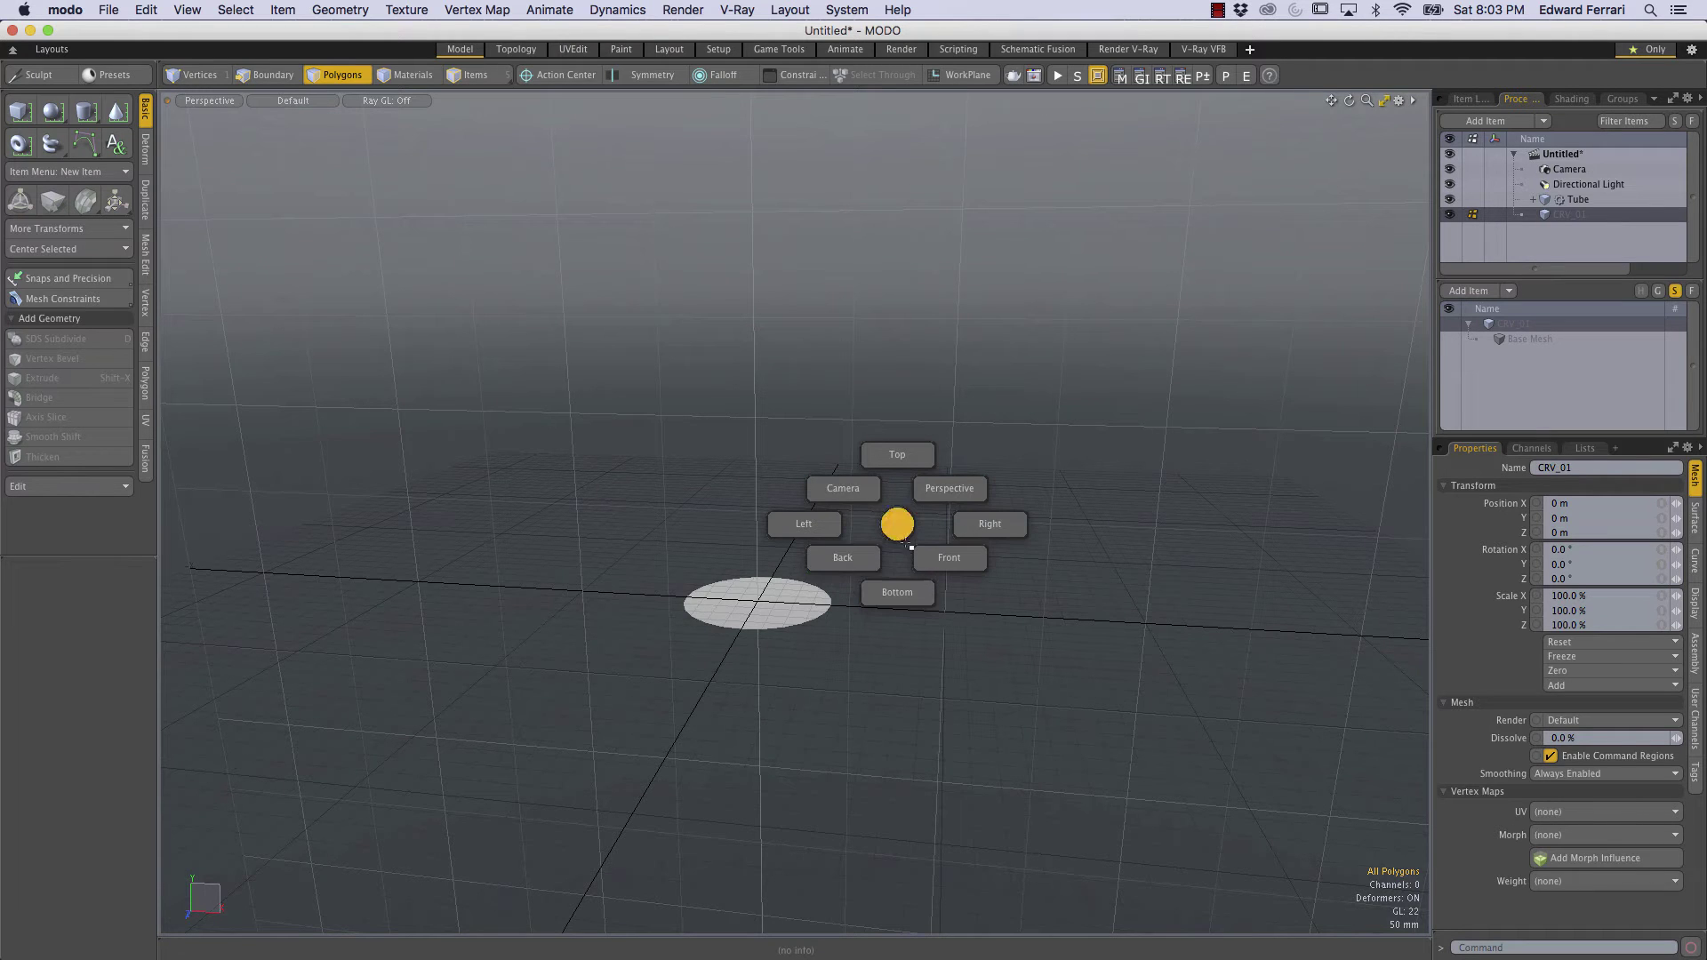
{"action": "left_click", "coordinate": [951, 559]}
{"action": "left_click_drag", "start_coordinate": [805, 497], "coordinate": [895, 563], "text": "ctrl+alt"}
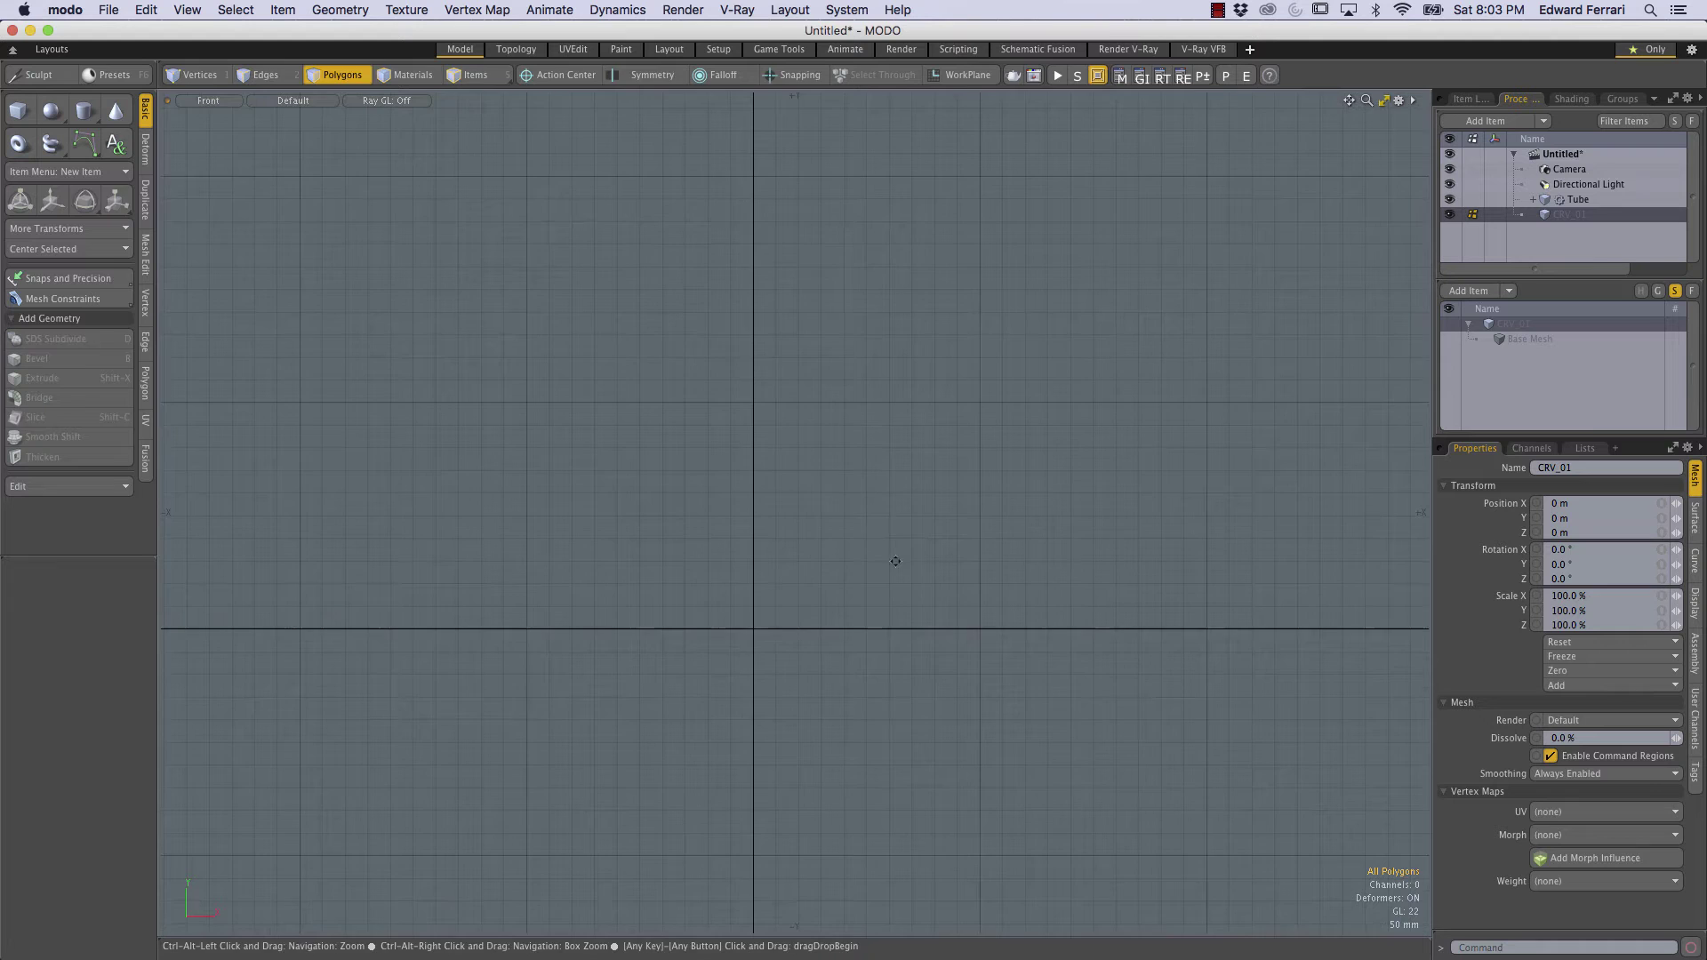
{"action": "left_click_drag", "start_coordinate": [796, 601], "coordinate": [793, 492], "text": "alt+shift"}
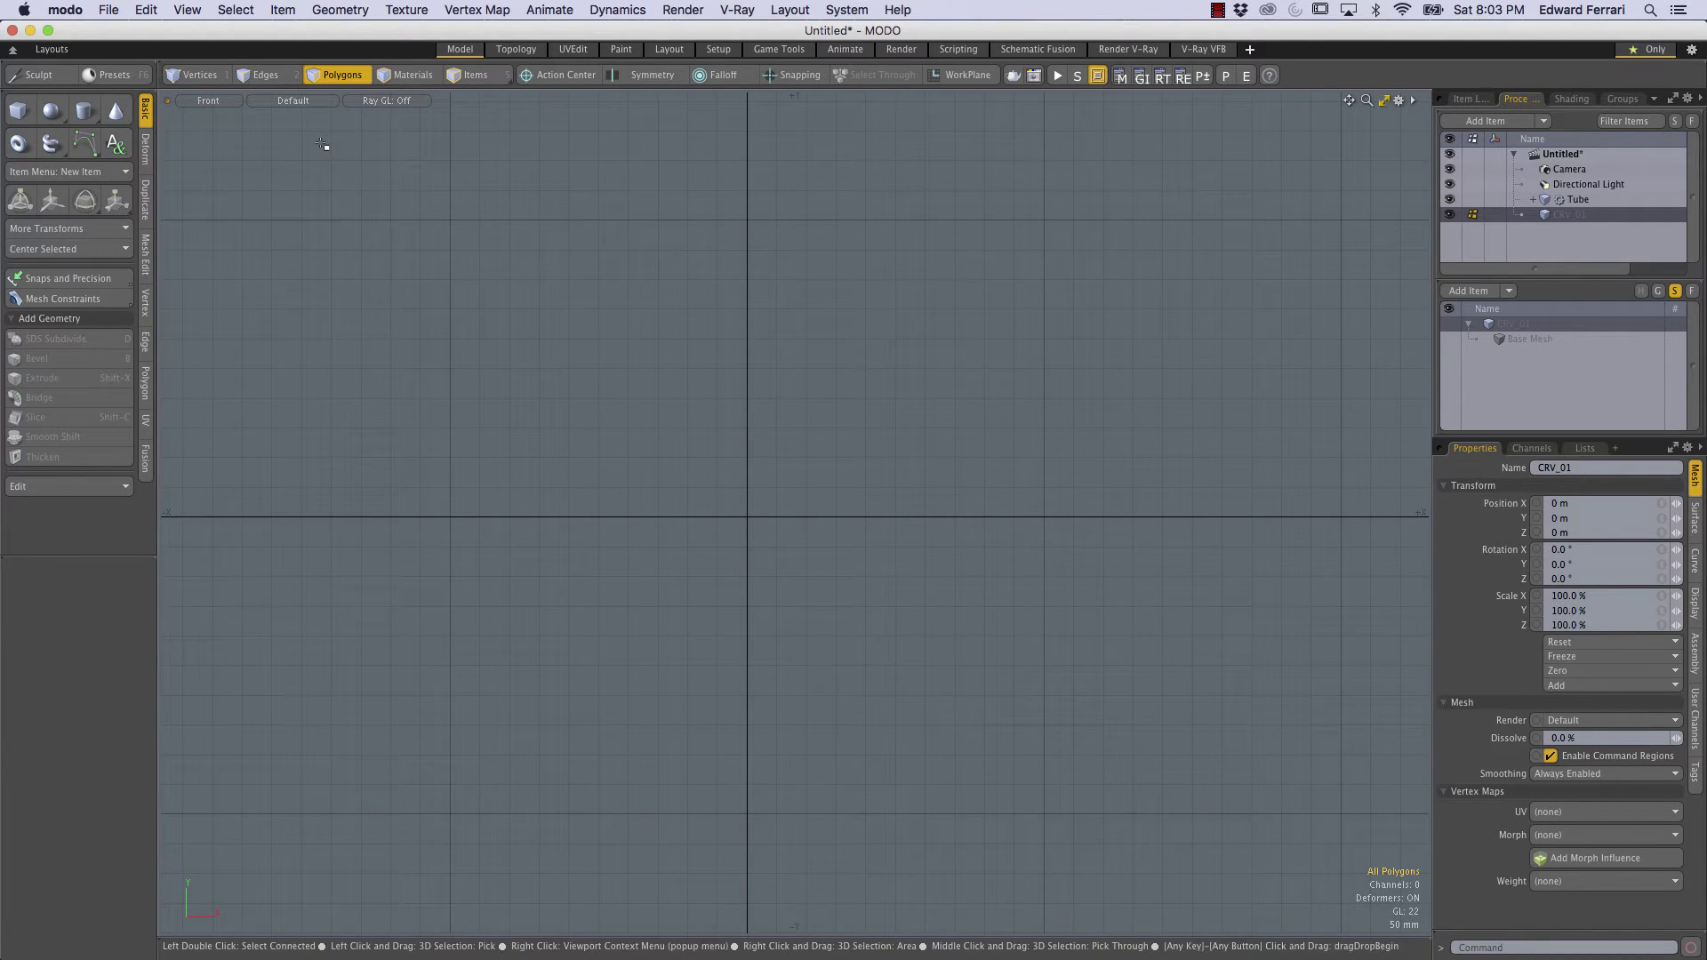
{"action": "left_click", "coordinate": [84, 145]}
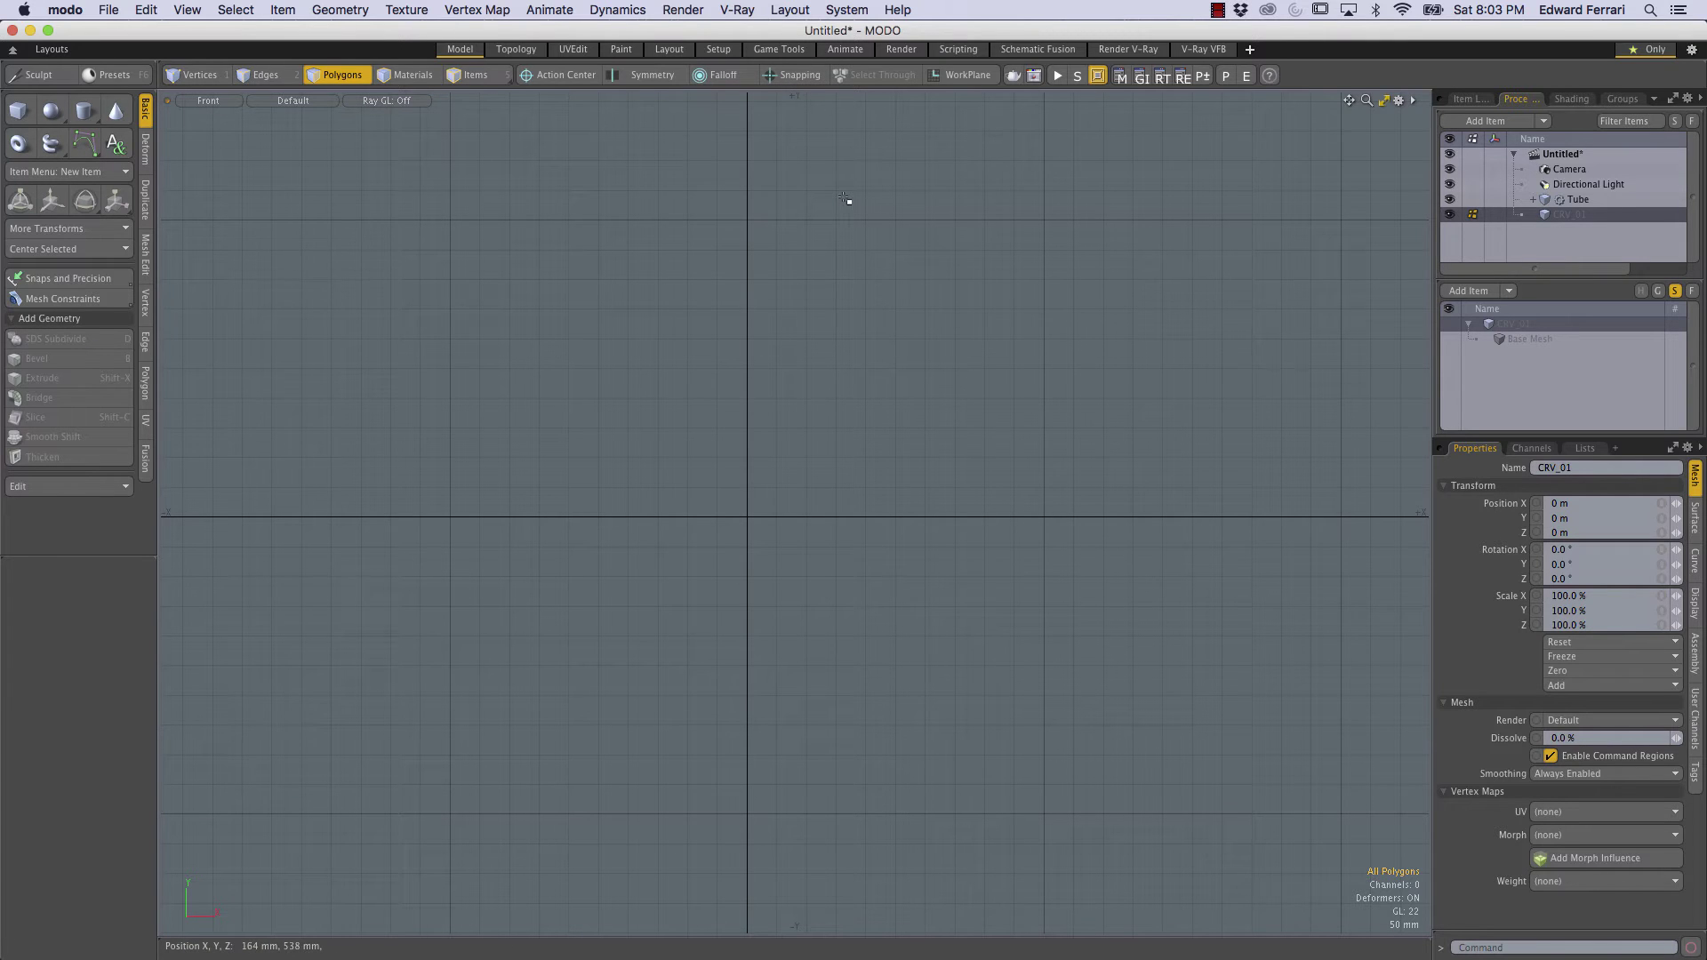
Turn on snapping and set Grid as the only snap type instead of Vertex
{"action": "key", "text": "F11"}
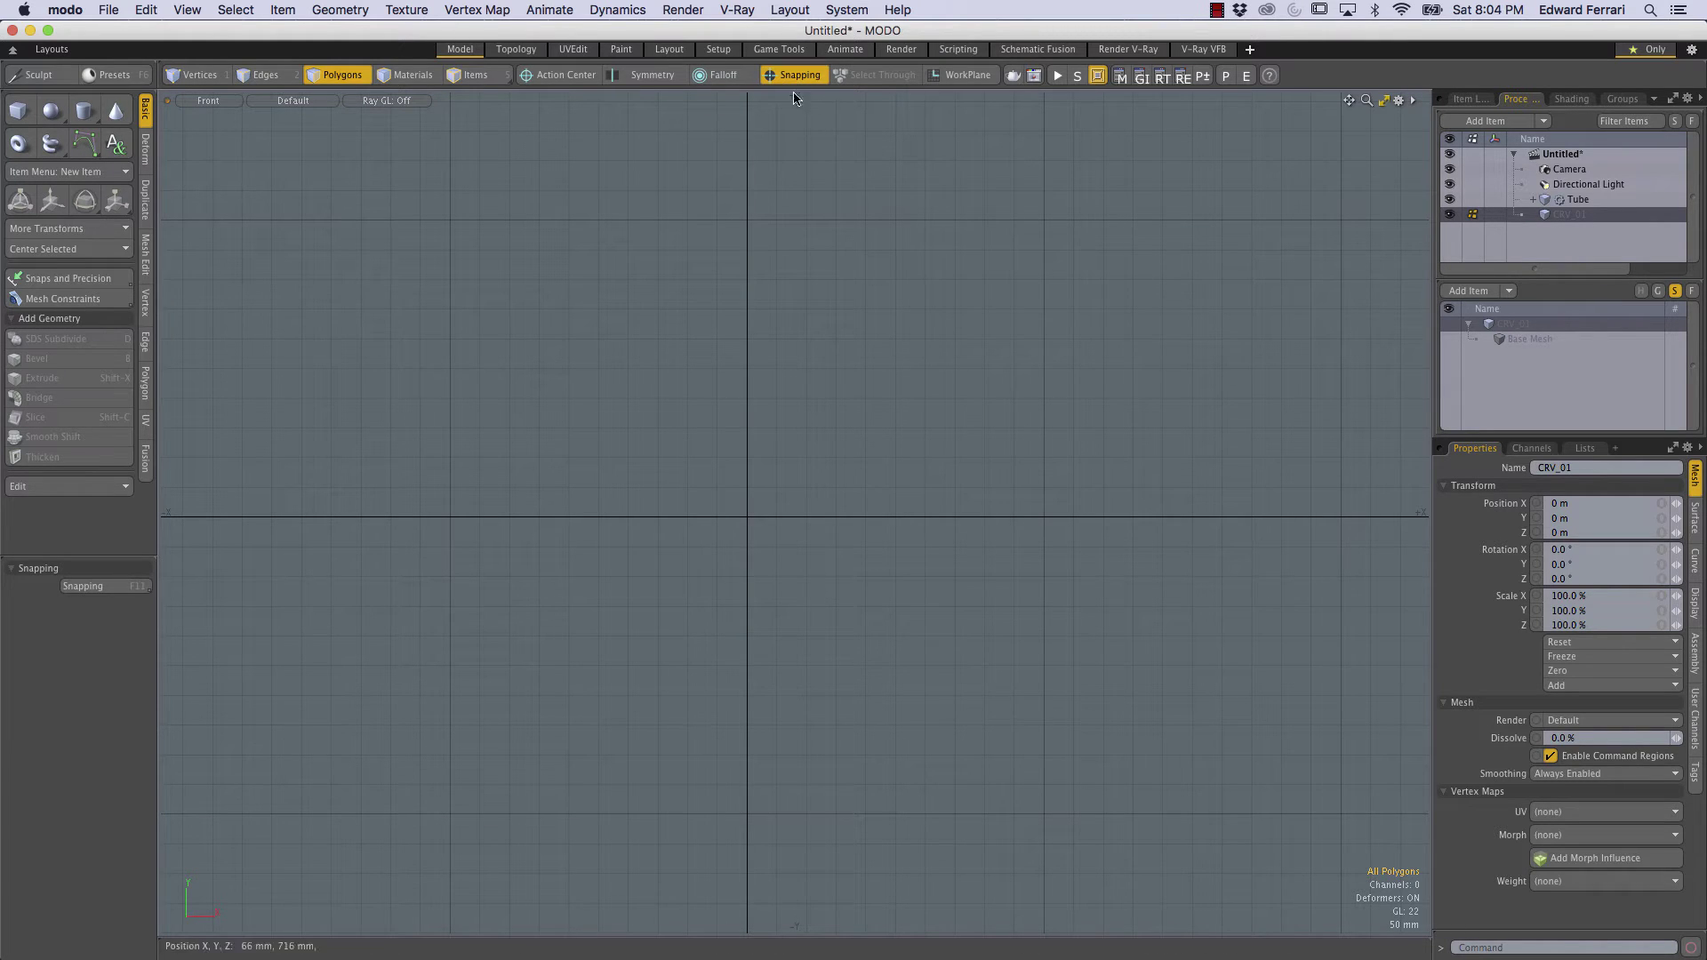
{"action": "key", "text": "ctrl"}
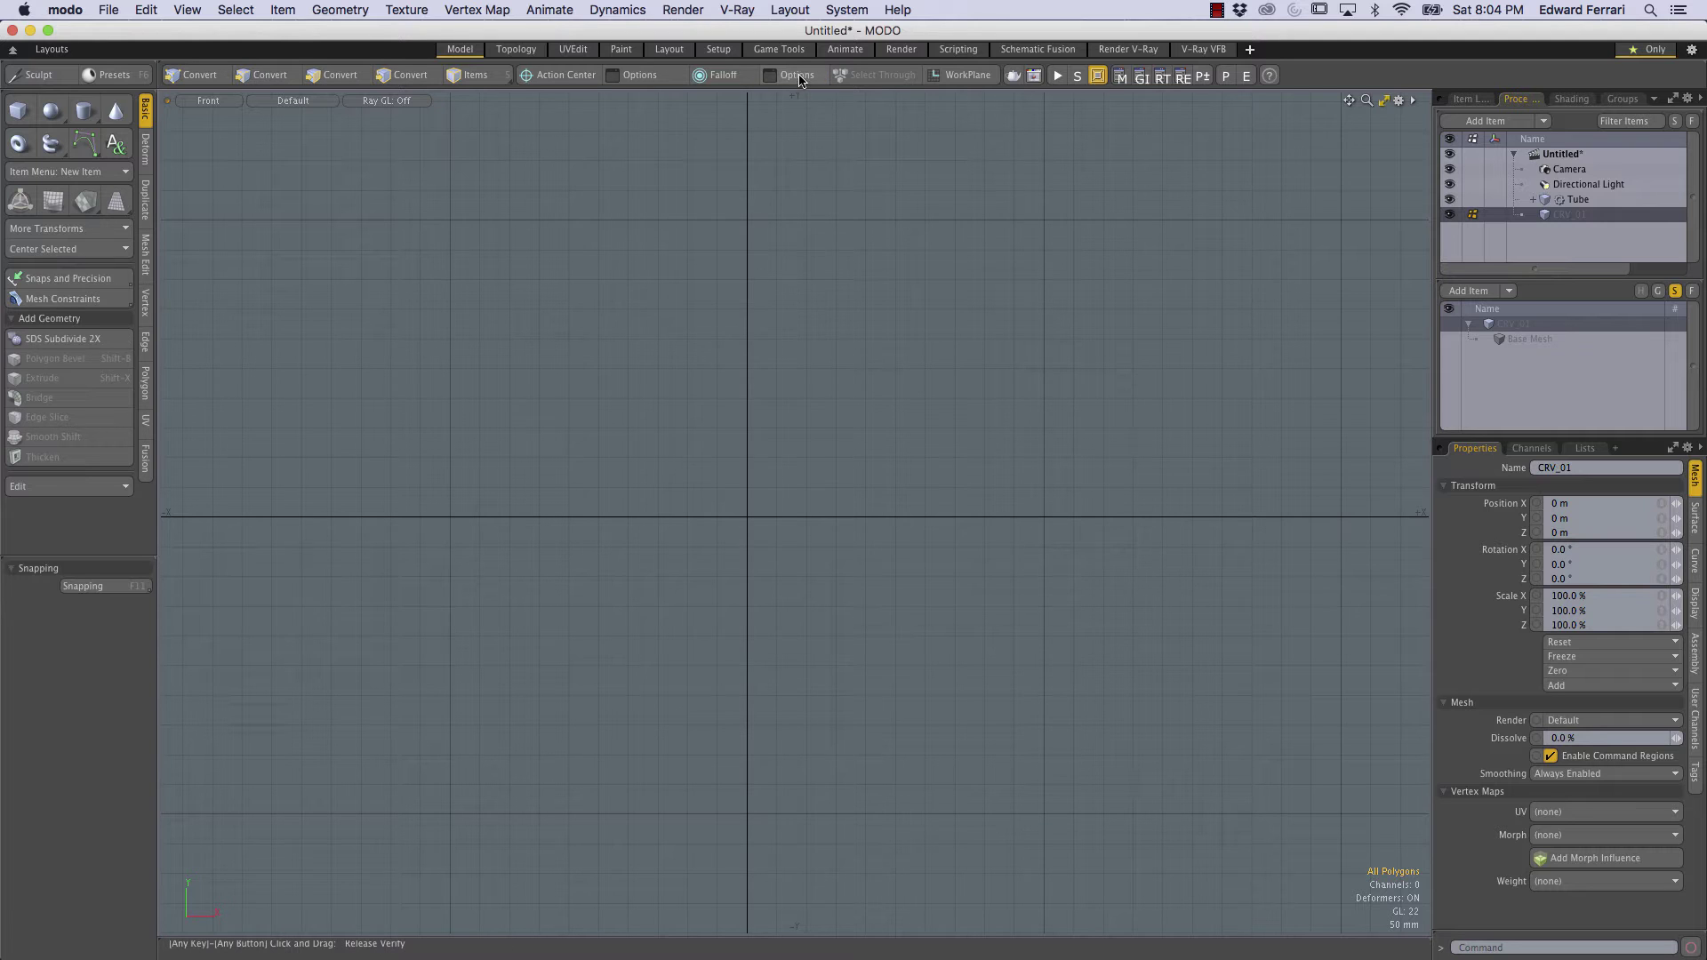
{"action": "left_click", "coordinate": [800, 77], "text": "ctrl"}
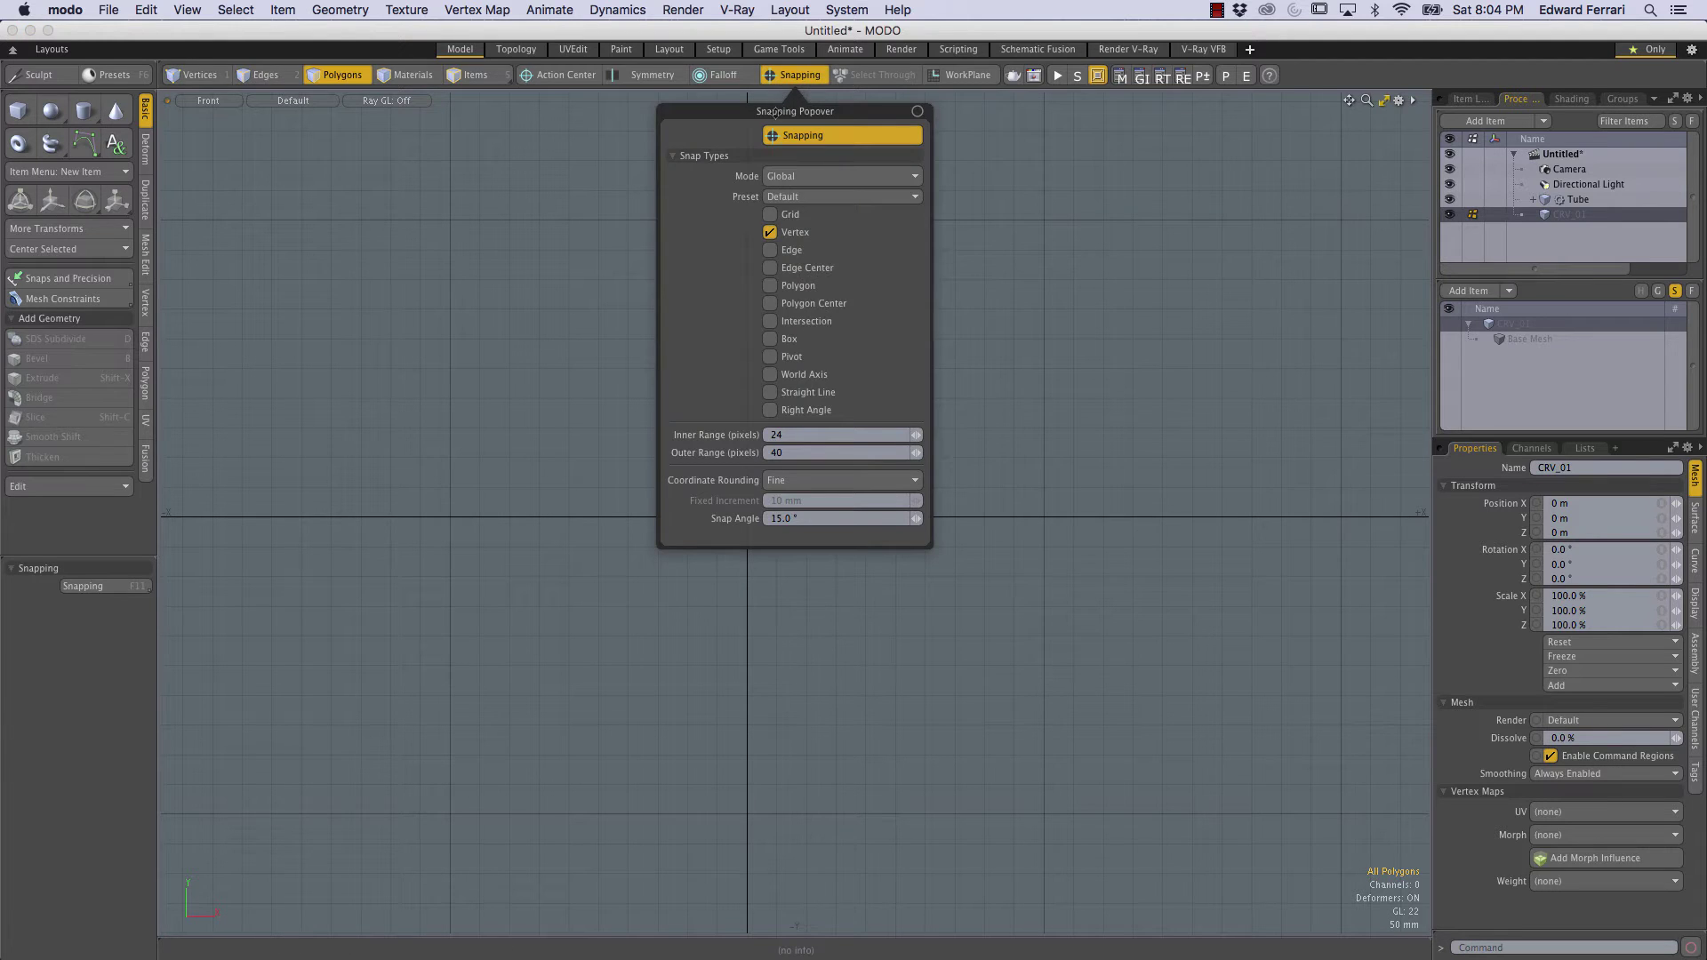
{"action": "left_click_drag", "start_coordinate": [775, 113], "coordinate": [1222, 140]}
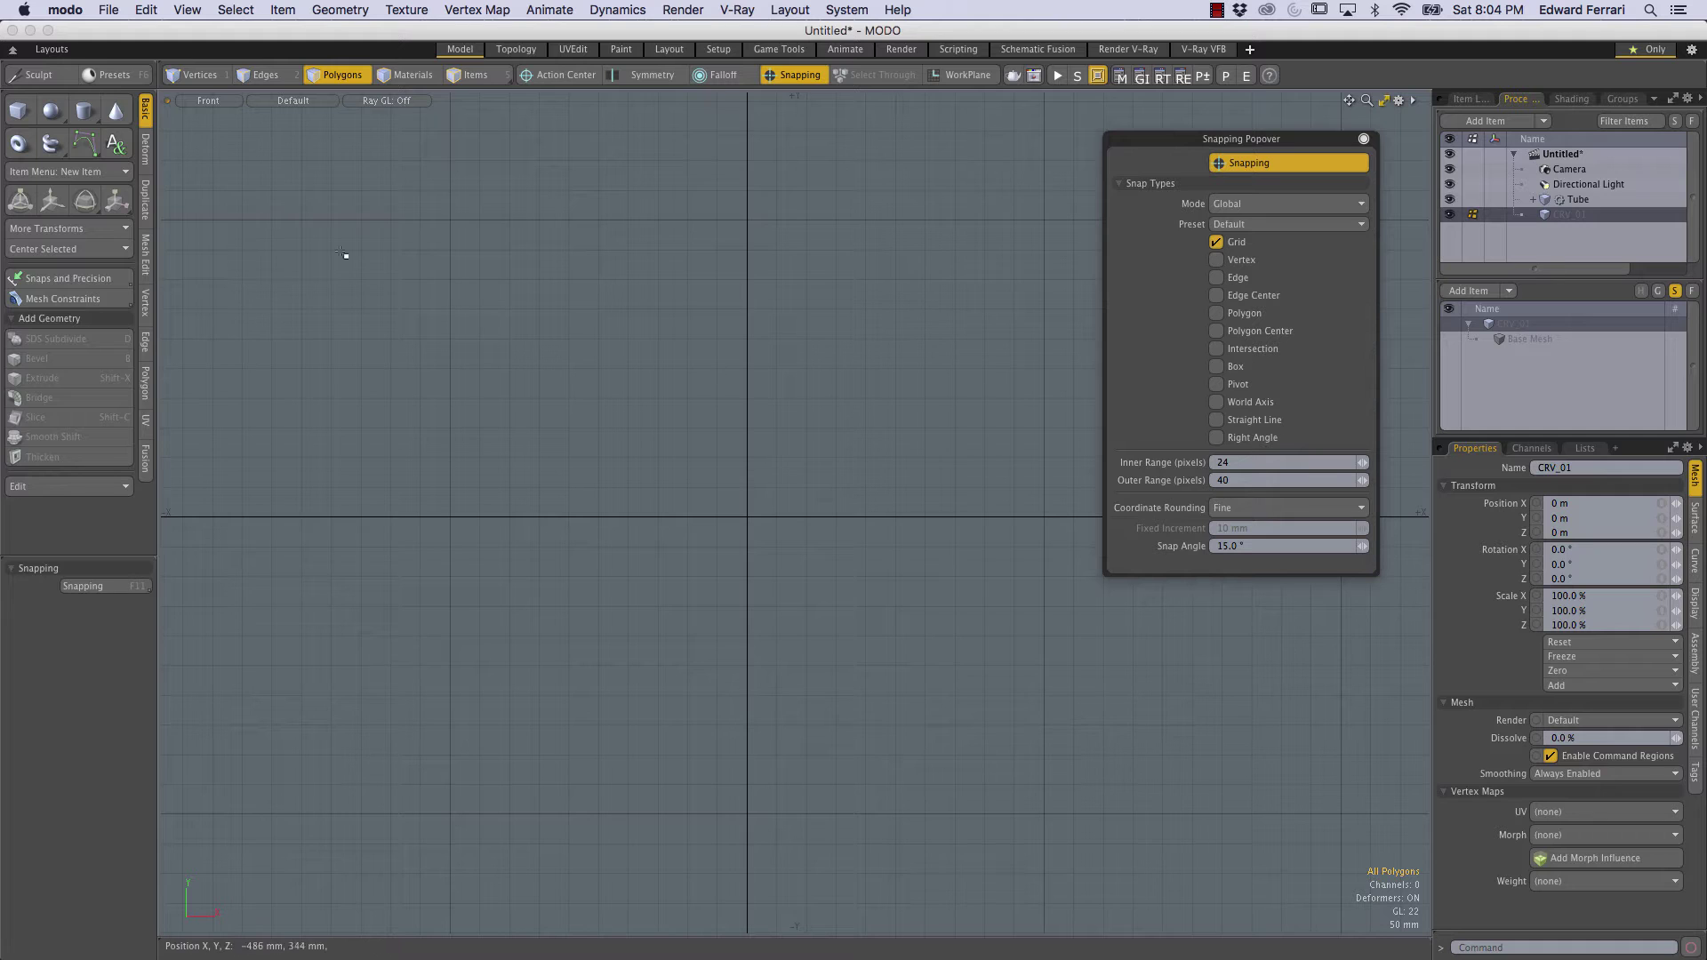
Draw a straight B-spline in CRV_01 from the origin up the Y axis to 500 mm, with a point every 100 mm
{"action": "left_click", "coordinate": [85, 143]}
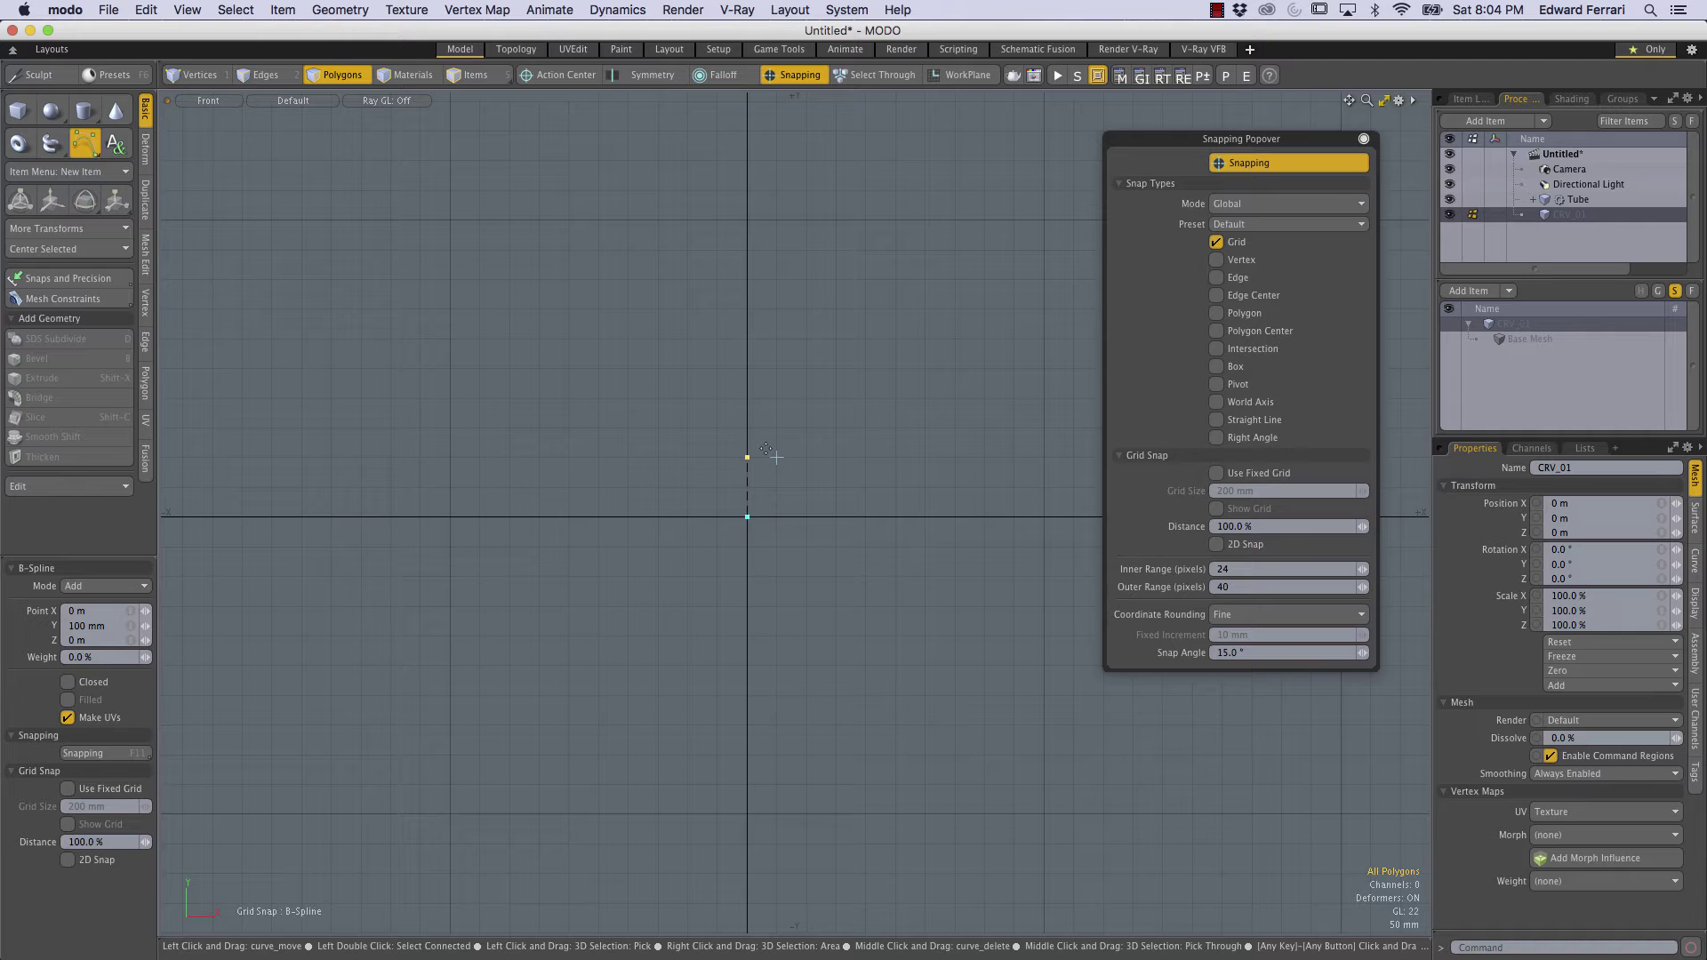
{"action": "left_click", "coordinate": [745, 340]}
{"action": "left_click", "coordinate": [747, 279]}
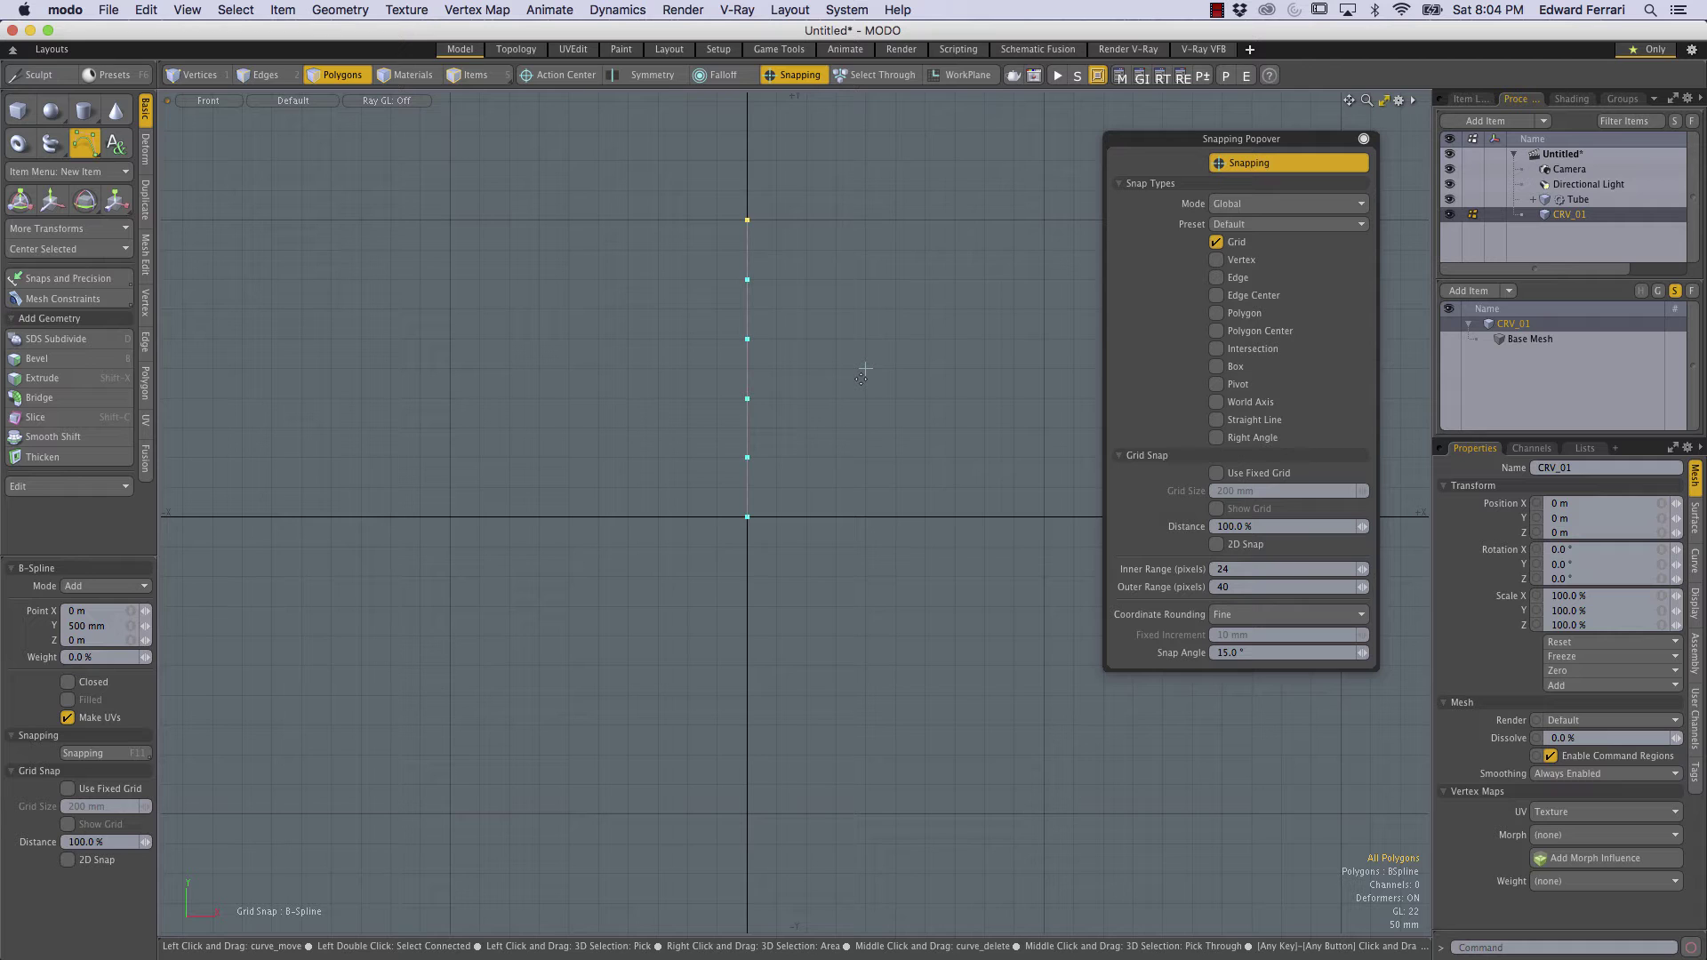
{"action": "key", "text": "space"}
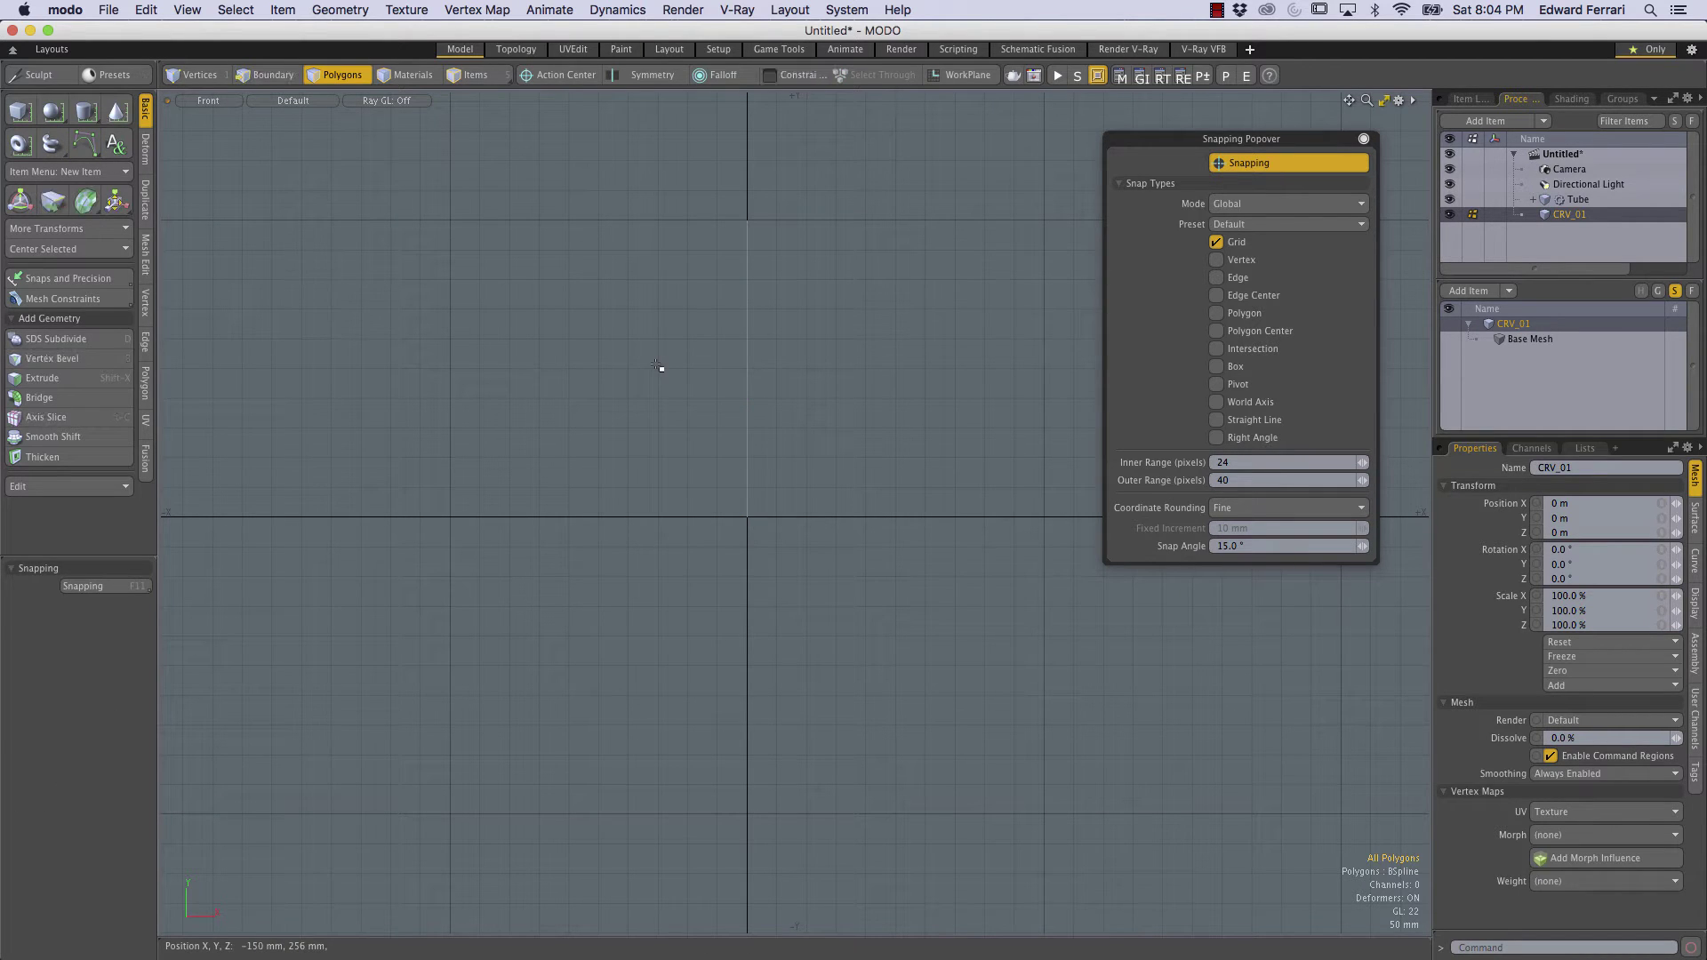
Examine the curve in the Right, Front and Perspective views and check how it rises from the disc
{"action": "key", "text": "ctrl+space"}
{"action": "left_click", "coordinate": [750, 366]}
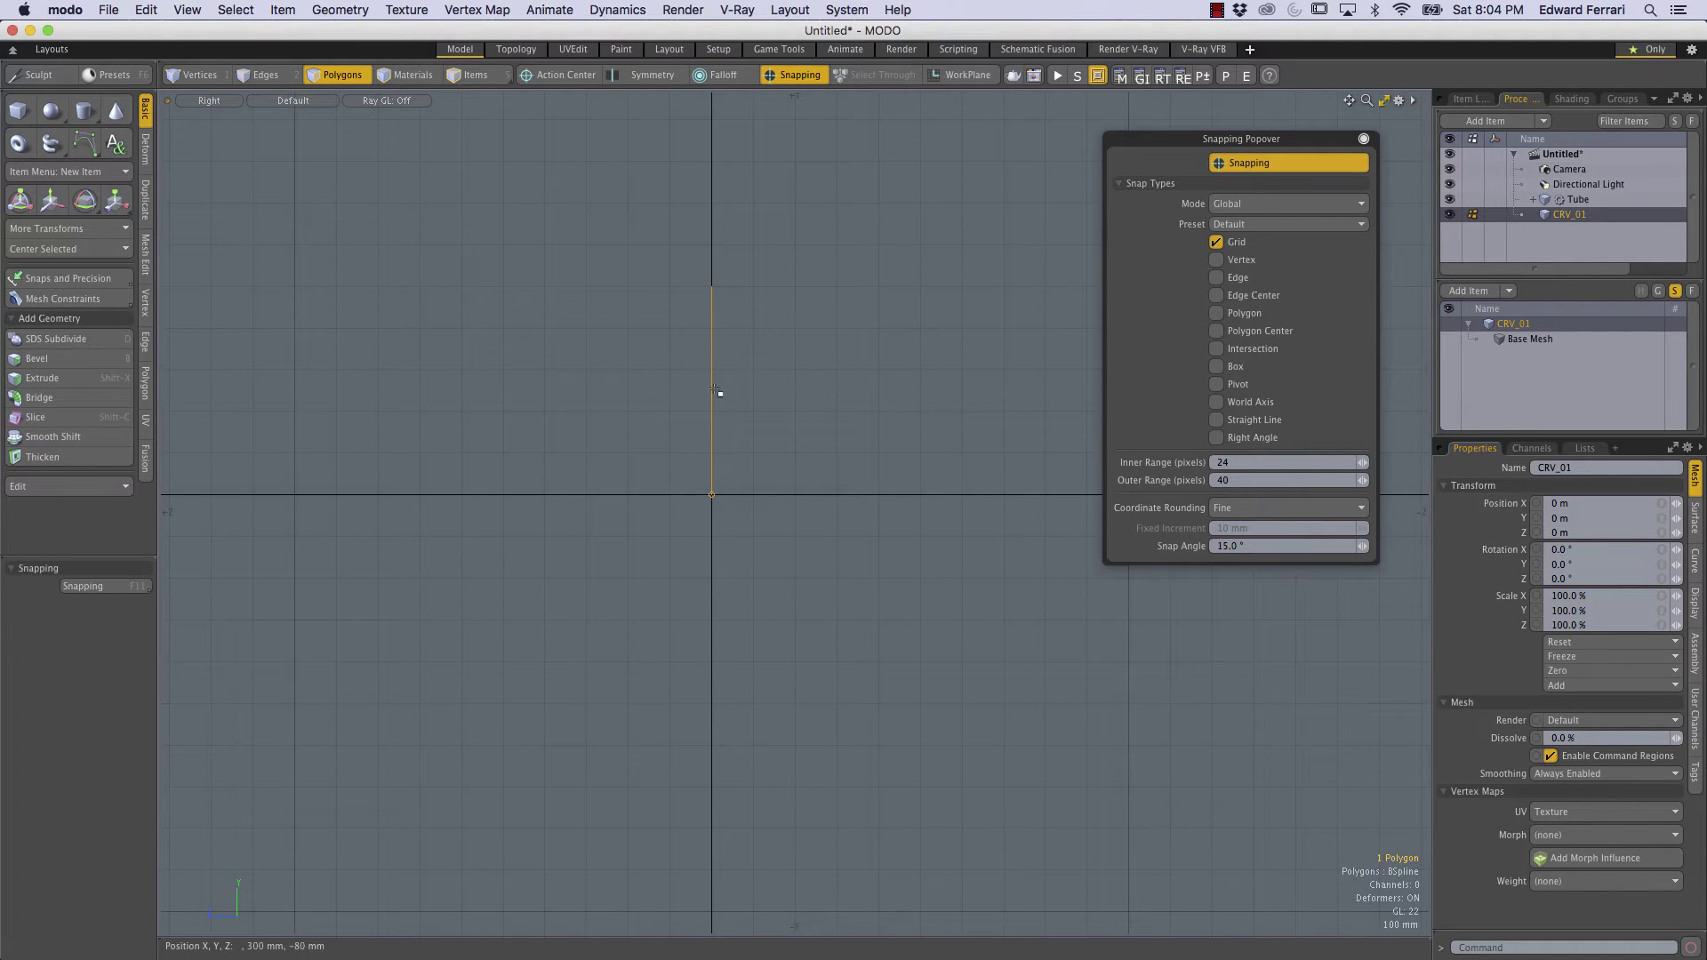
{"action": "key", "text": "ctrl+space"}
{"action": "left_click", "coordinate": [814, 455]}
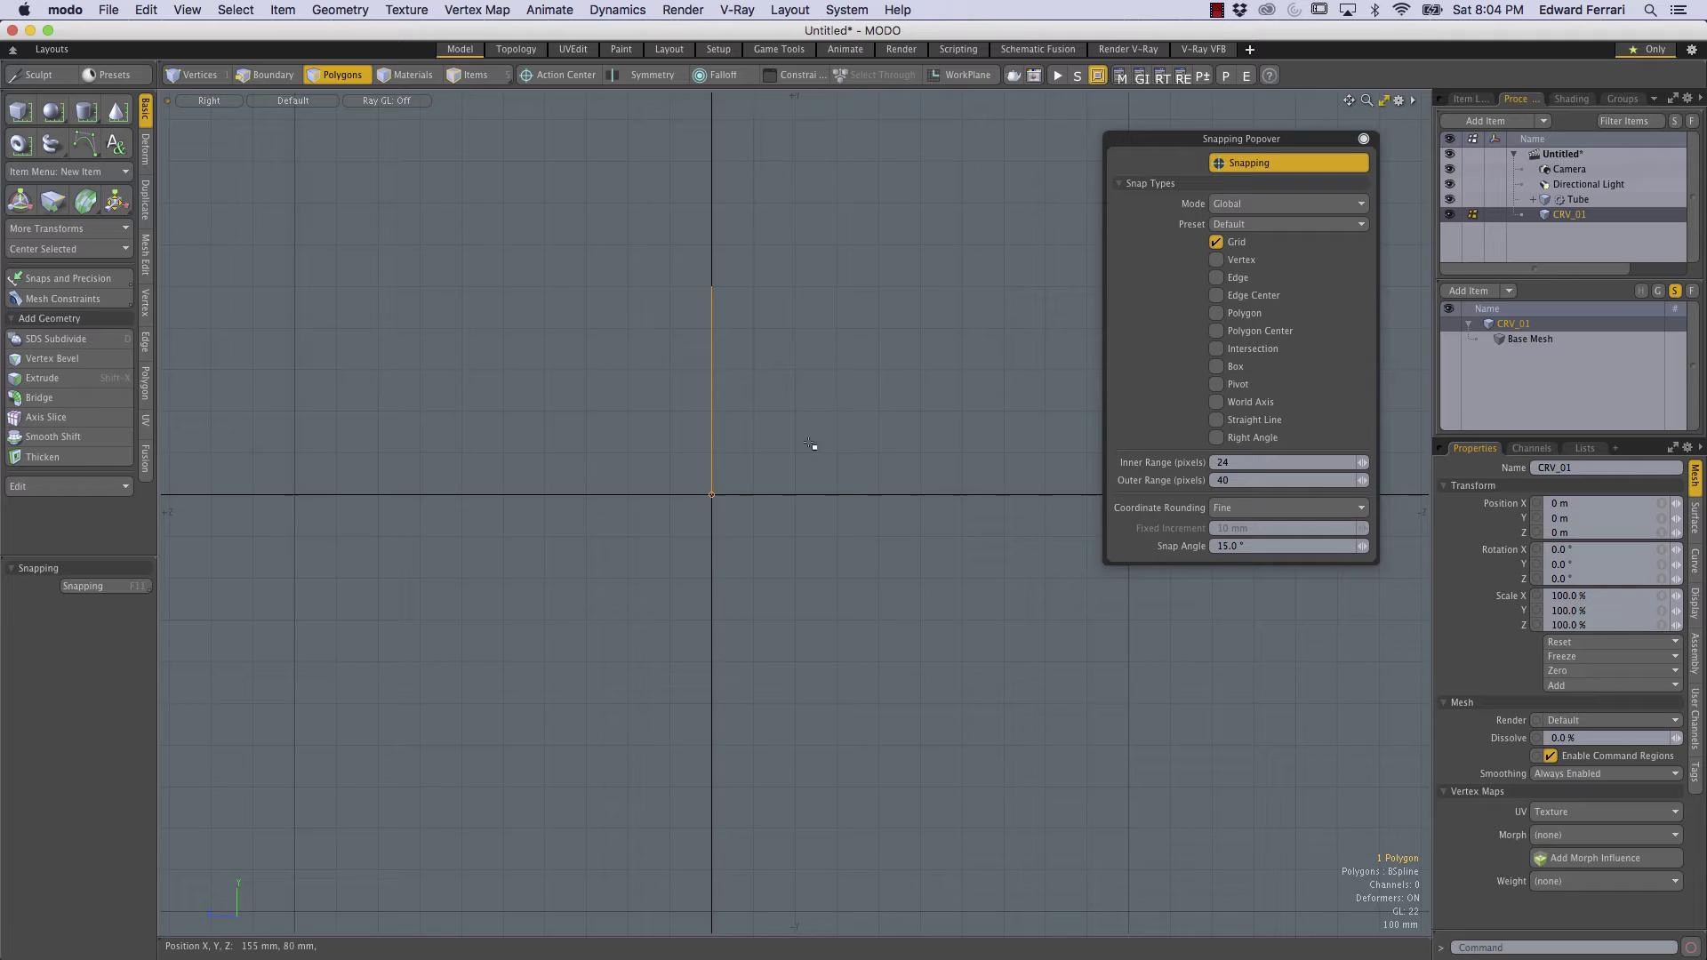
{"action": "scroll", "coordinate": [854, 442], "scroll_direction": "up", "scroll_amount": 3}
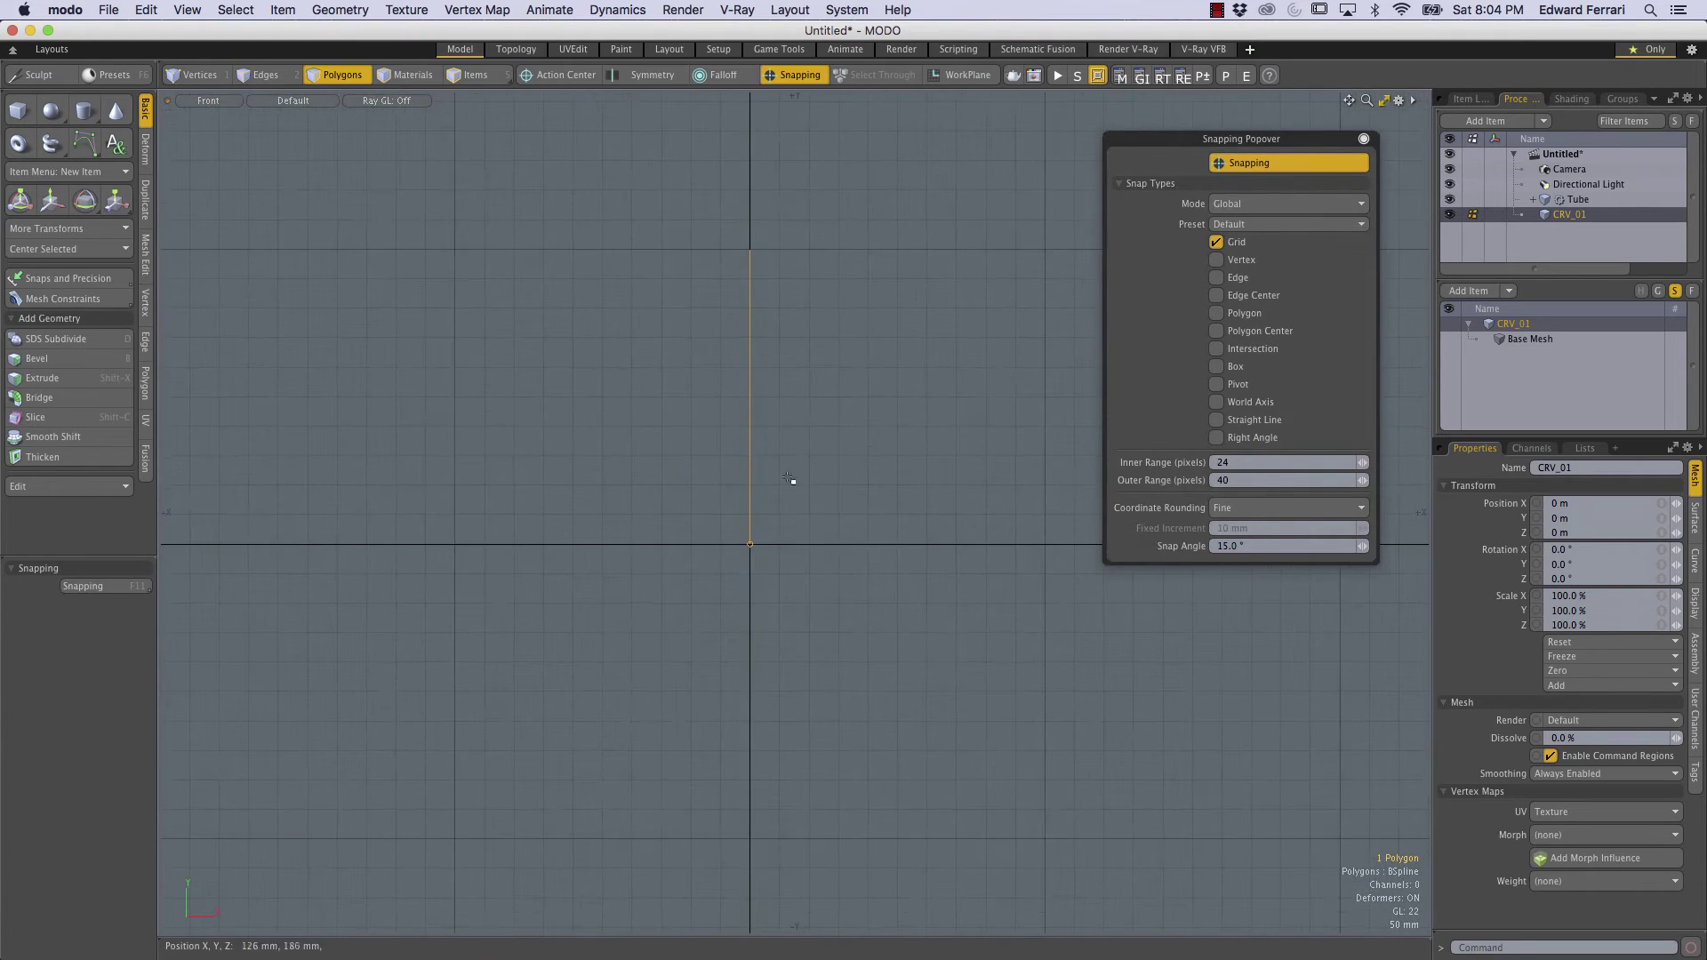
{"action": "key", "text": "ctrl+space"}
{"action": "left_click", "coordinate": [846, 325]}
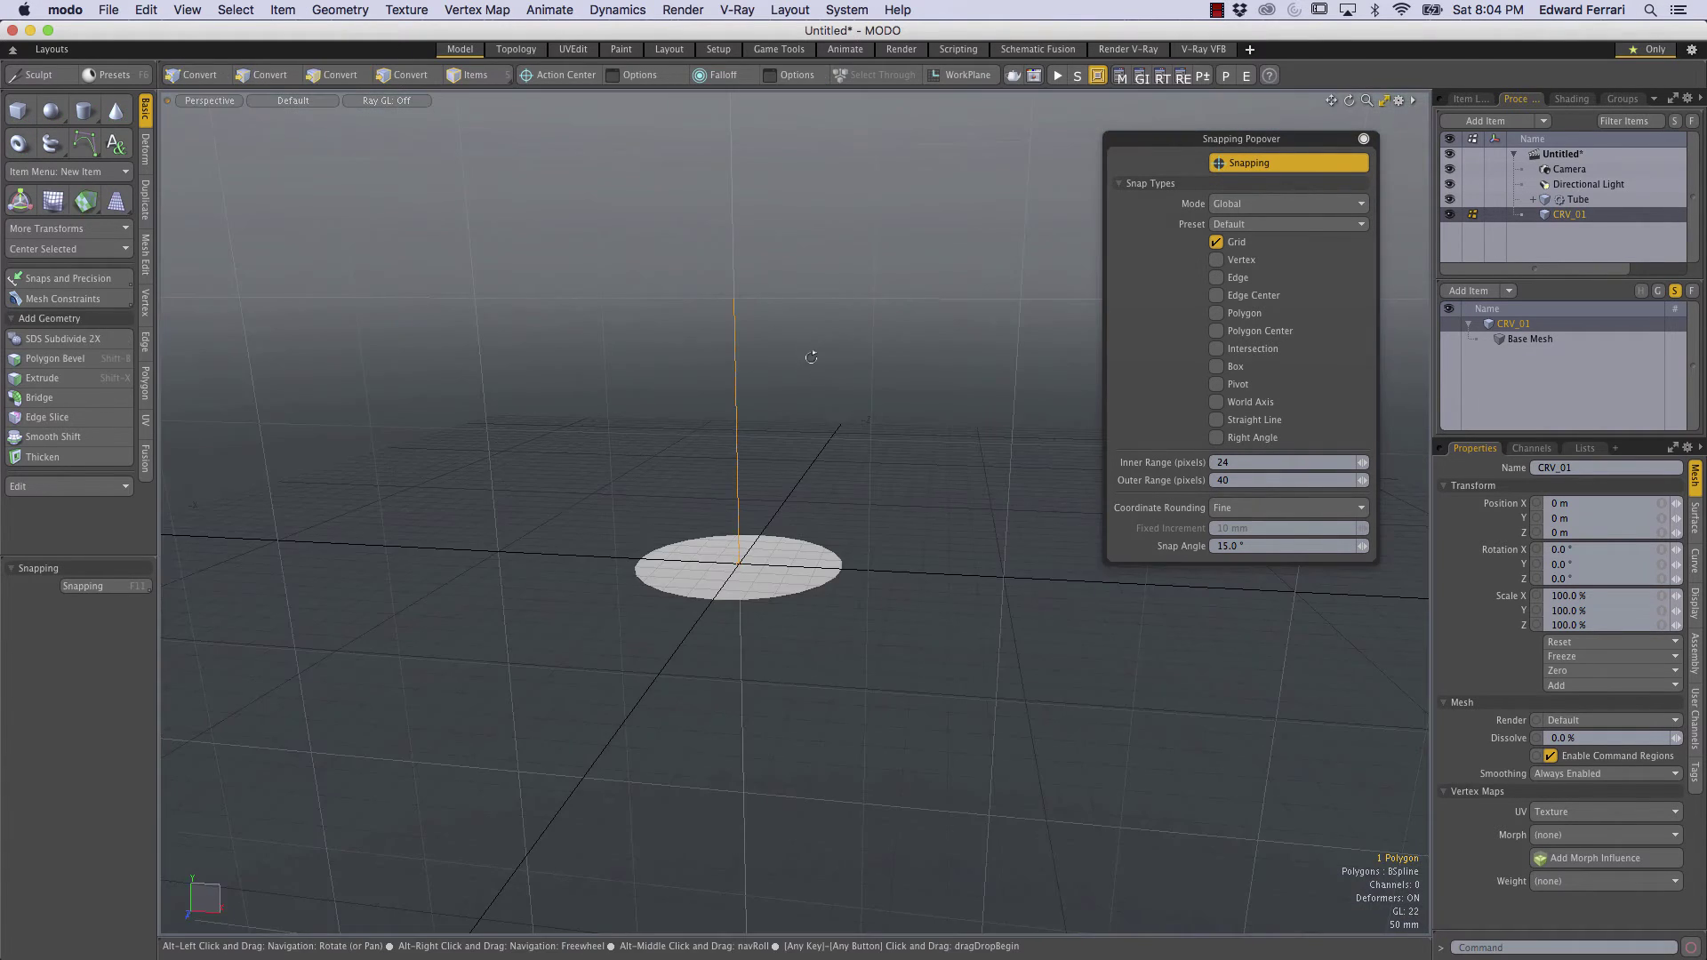
{"action": "left_click_drag", "start_coordinate": [808, 358], "coordinate": [774, 407], "text": "alt"}
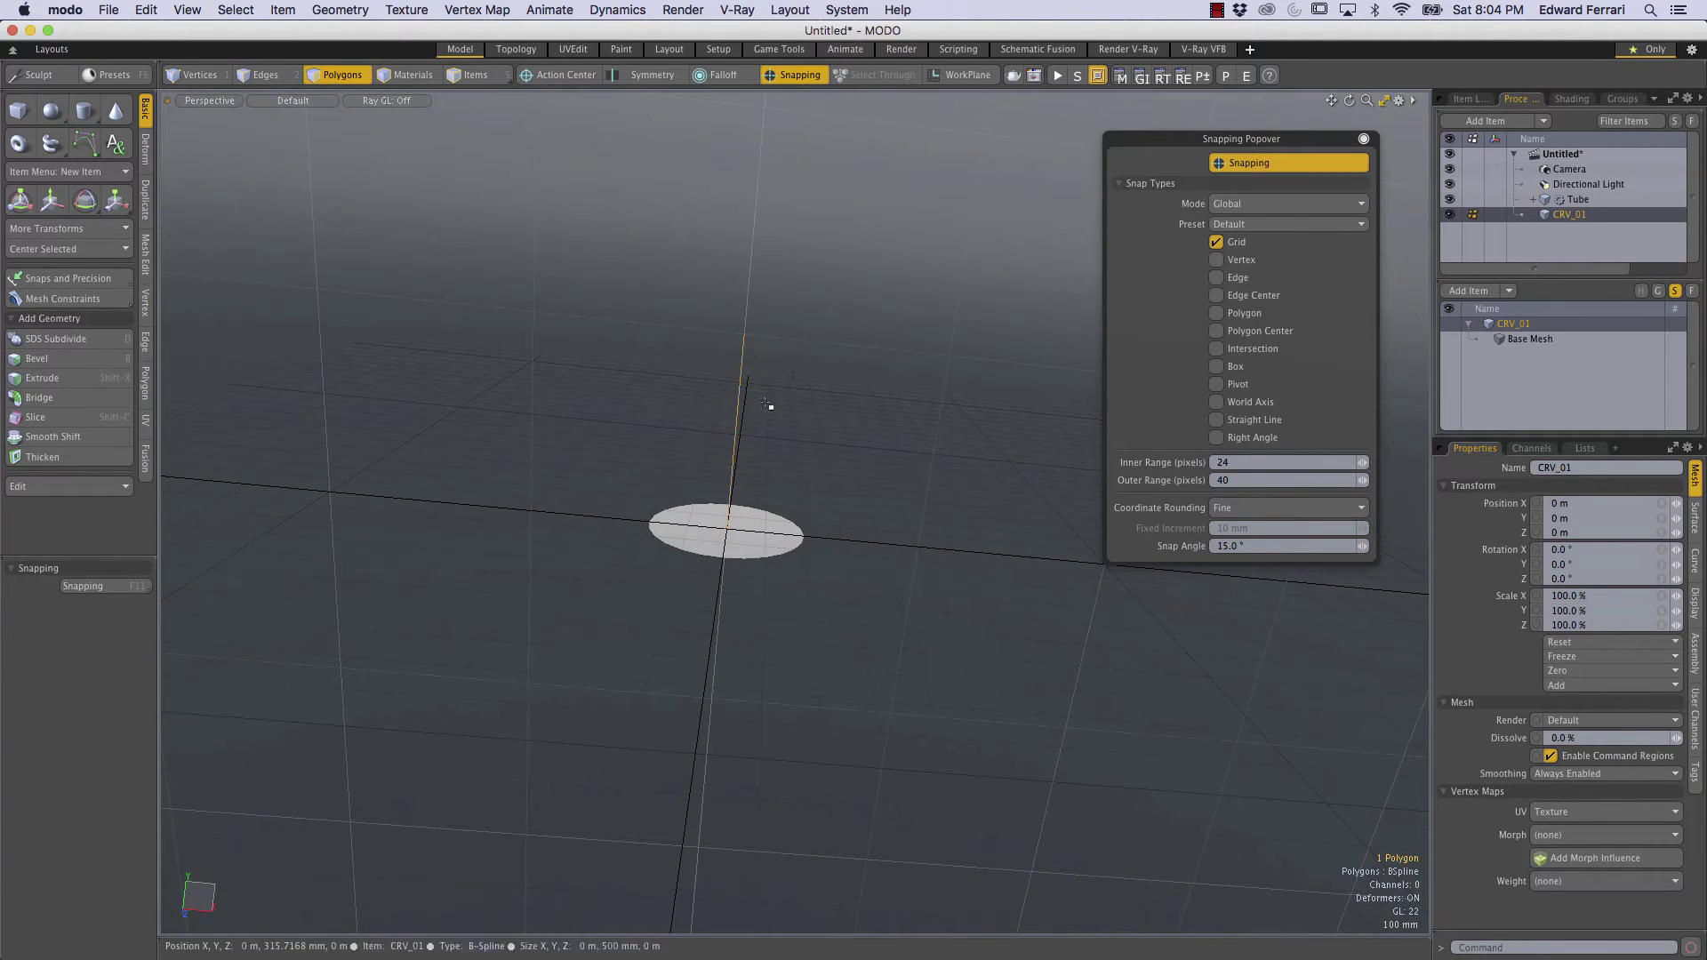
{"action": "left_click_drag", "start_coordinate": [758, 264], "coordinate": [708, 354], "text": "alt"}
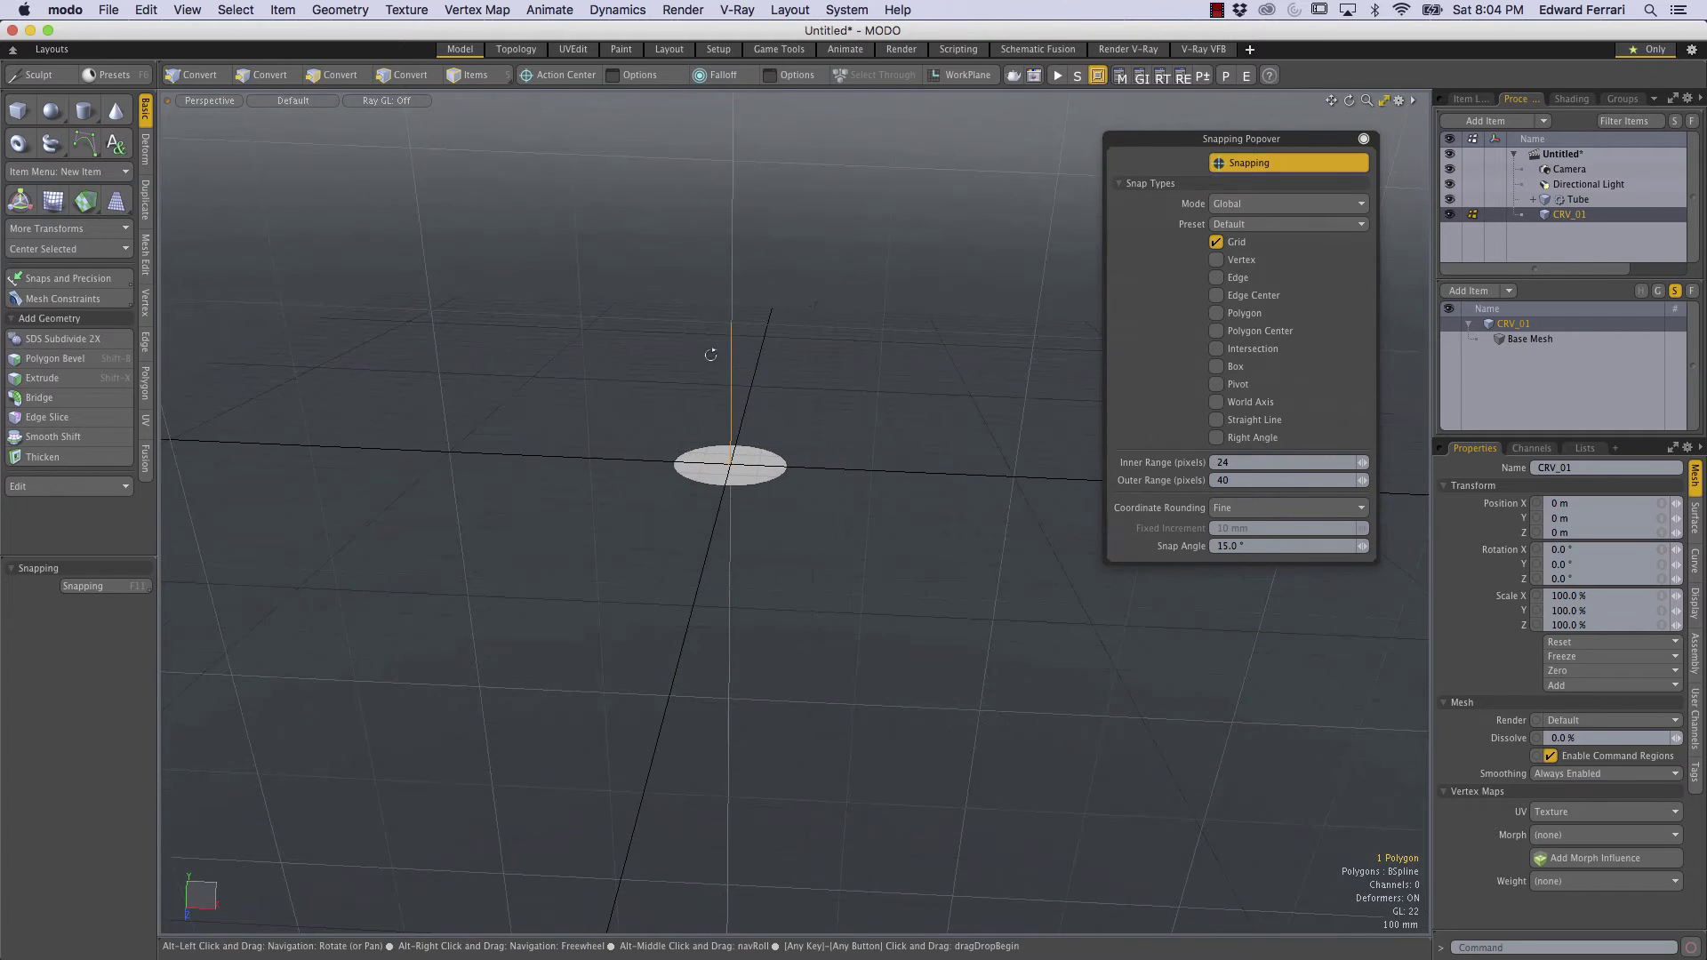
{"action": "left_click_drag", "start_coordinate": [763, 472], "coordinate": [792, 533], "text": "alt"}
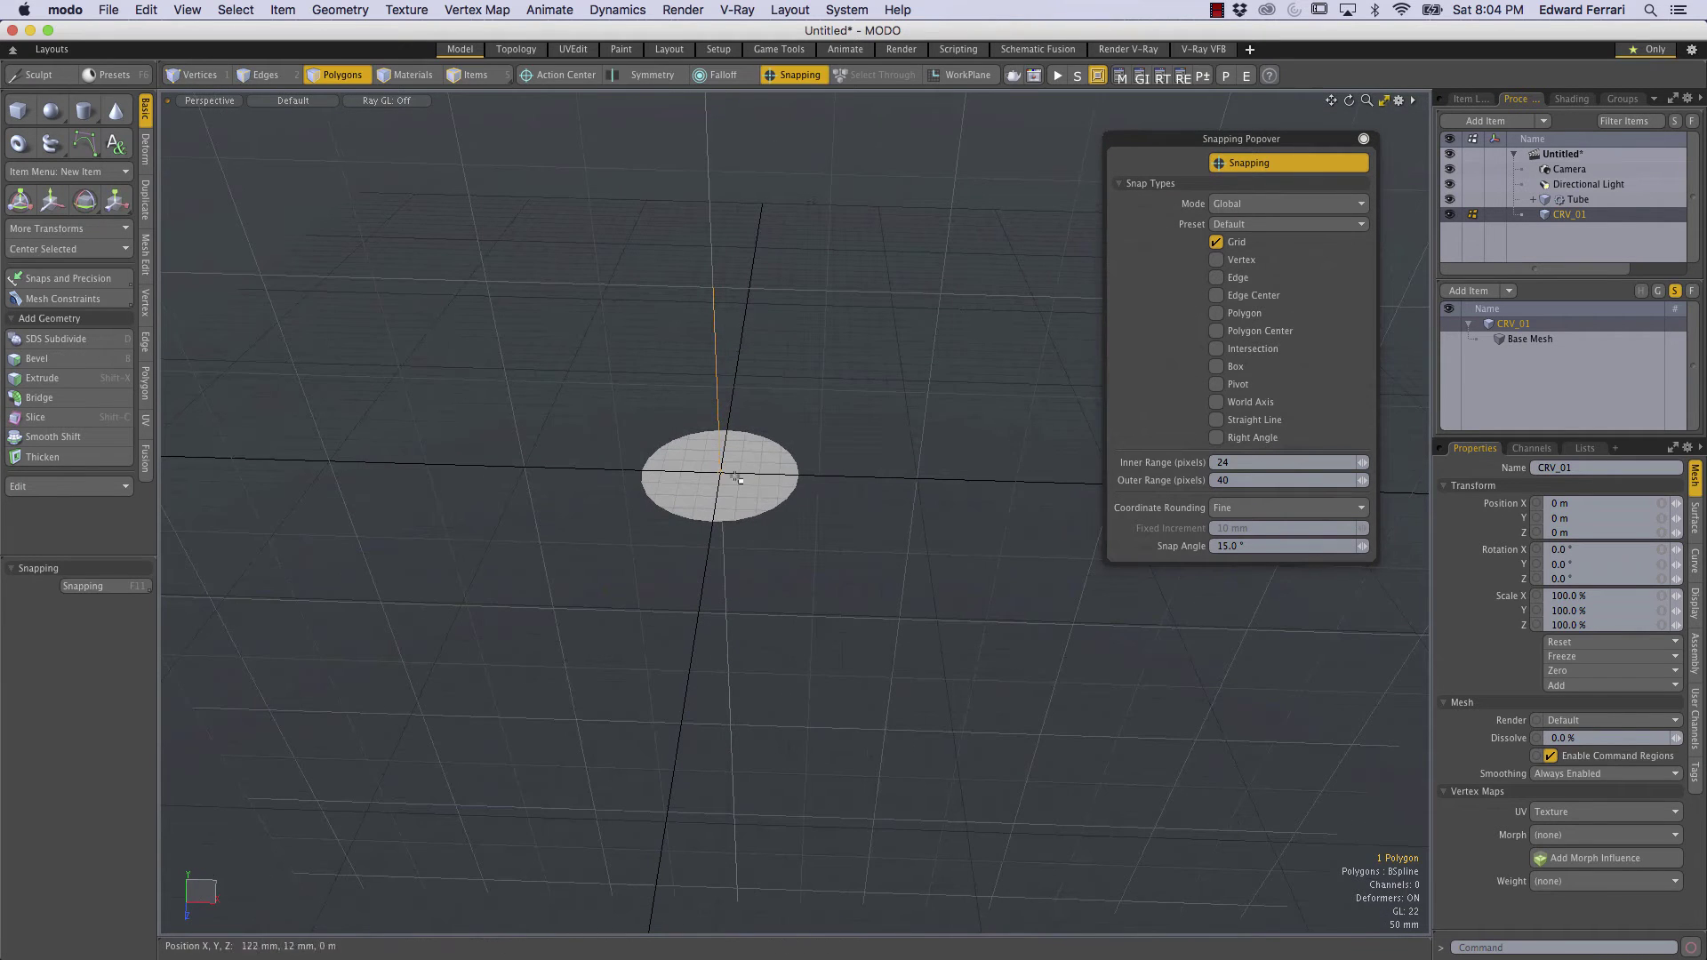
{"action": "left_click_drag", "start_coordinate": [746, 475], "coordinate": [800, 484], "text": "ctrl+alt"}
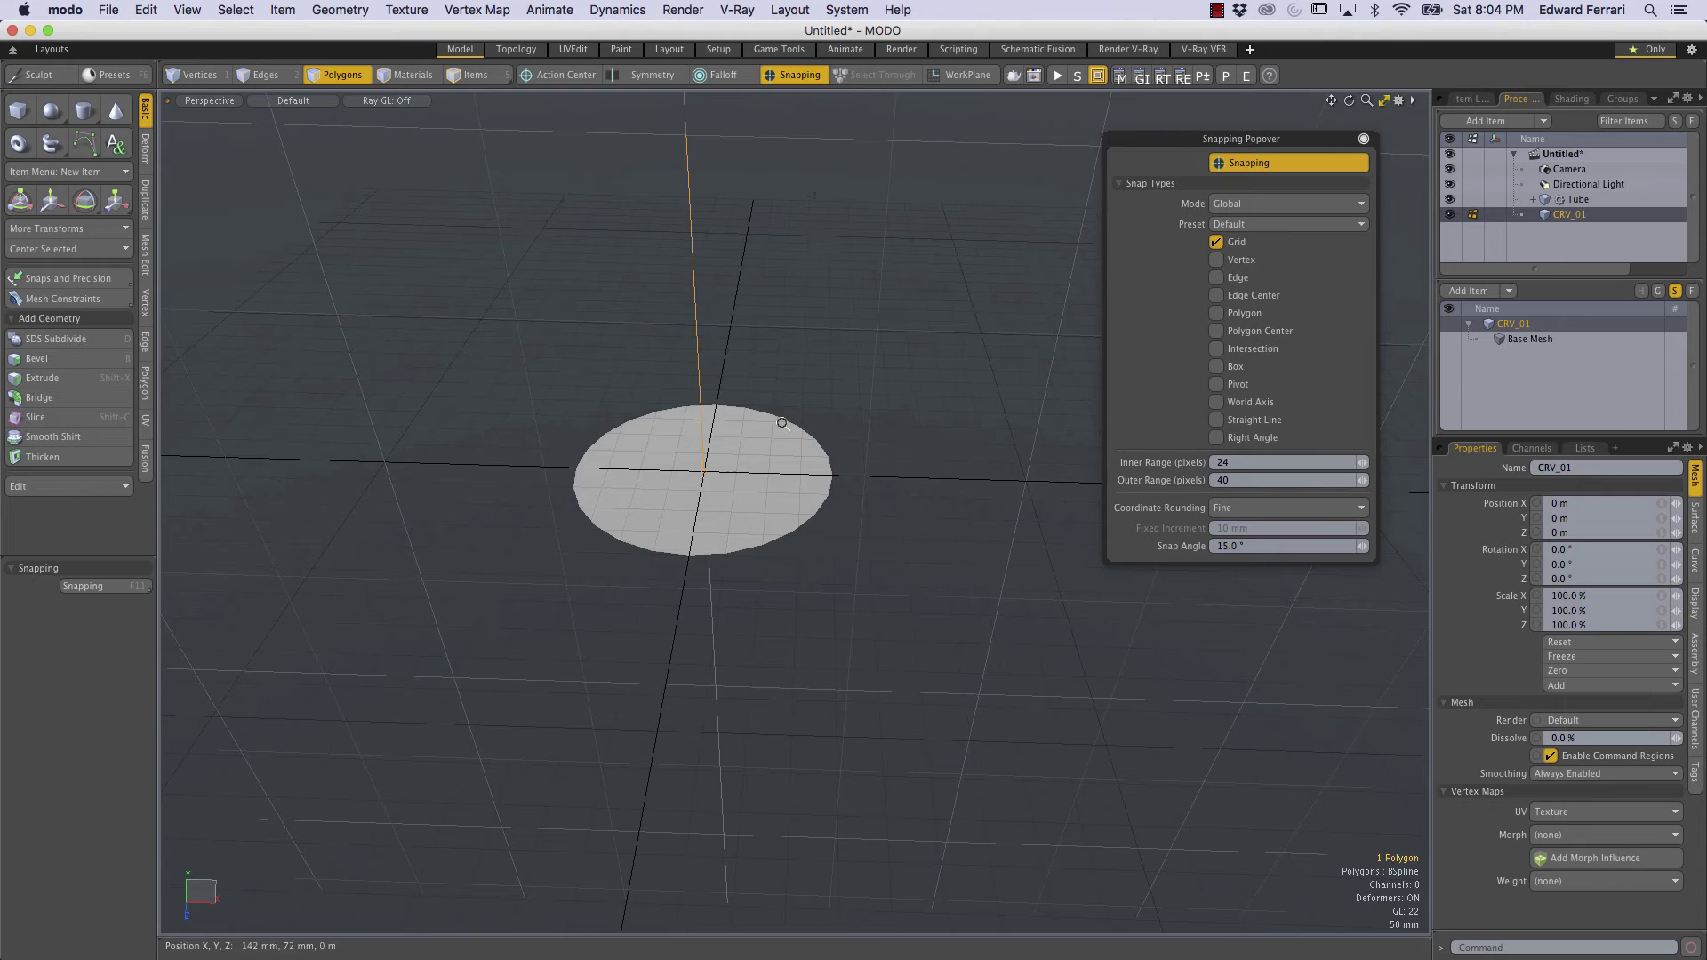
{"action": "left_click_drag", "start_coordinate": [783, 423], "coordinate": [762, 267], "text": "ctrl+alt"}
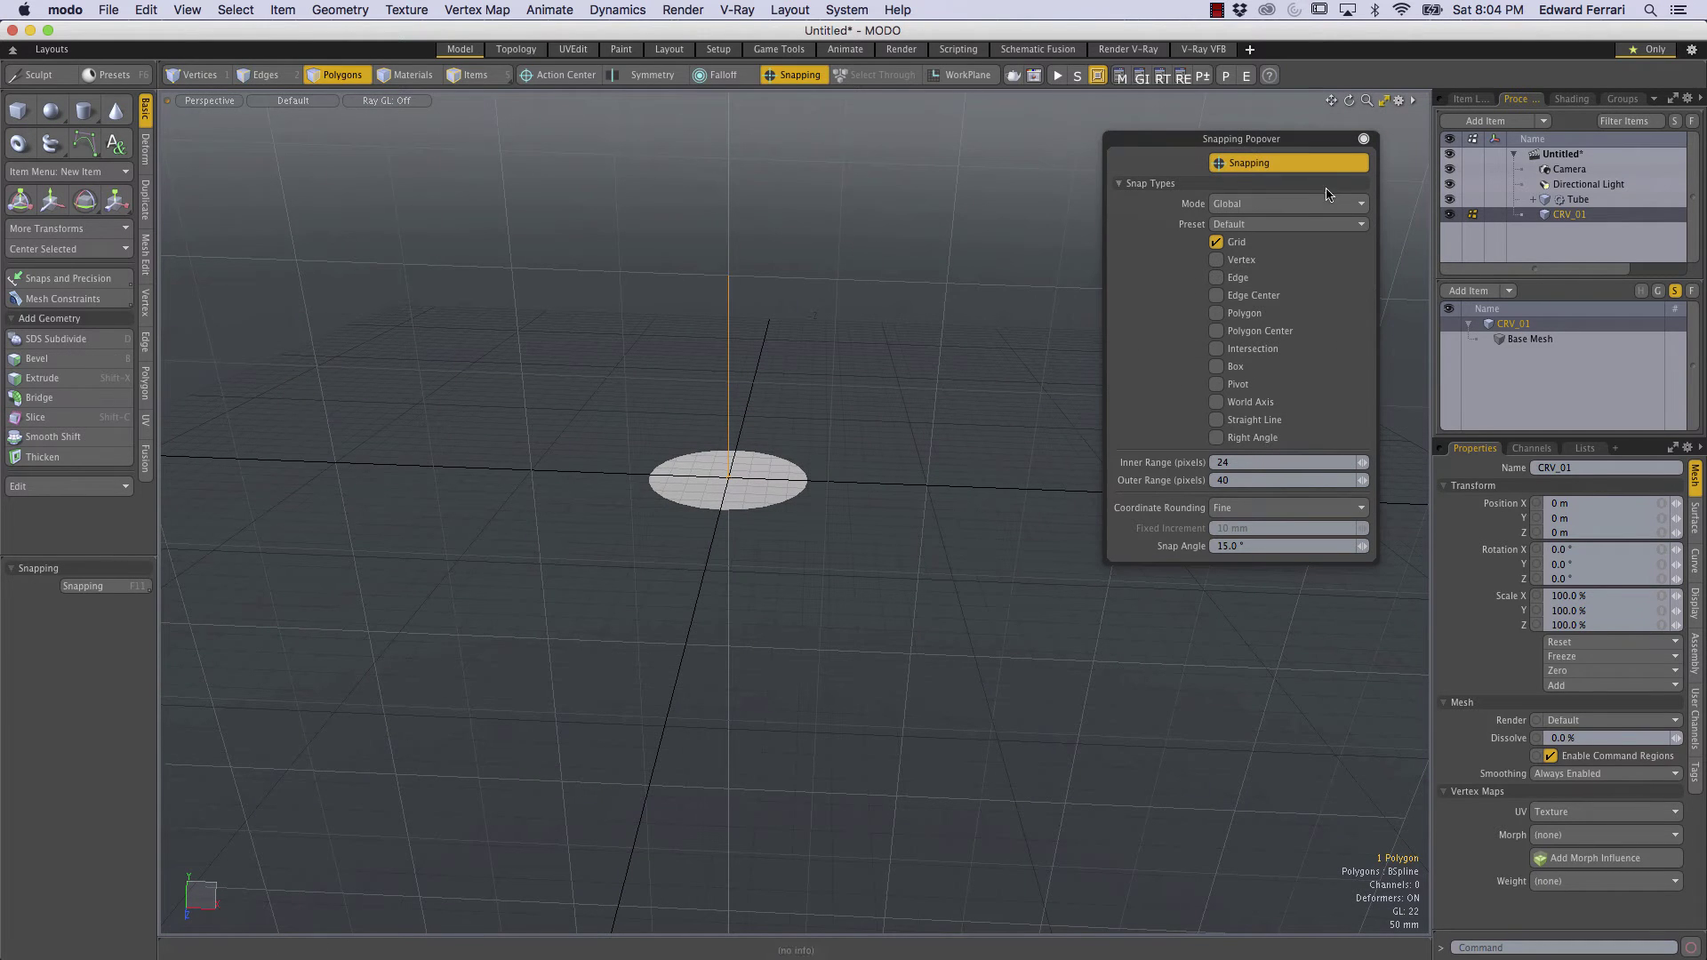
Turn off snapping, restore Vertex as the only snap type and close the snapping options
{"action": "left_click", "coordinate": [1263, 163]}
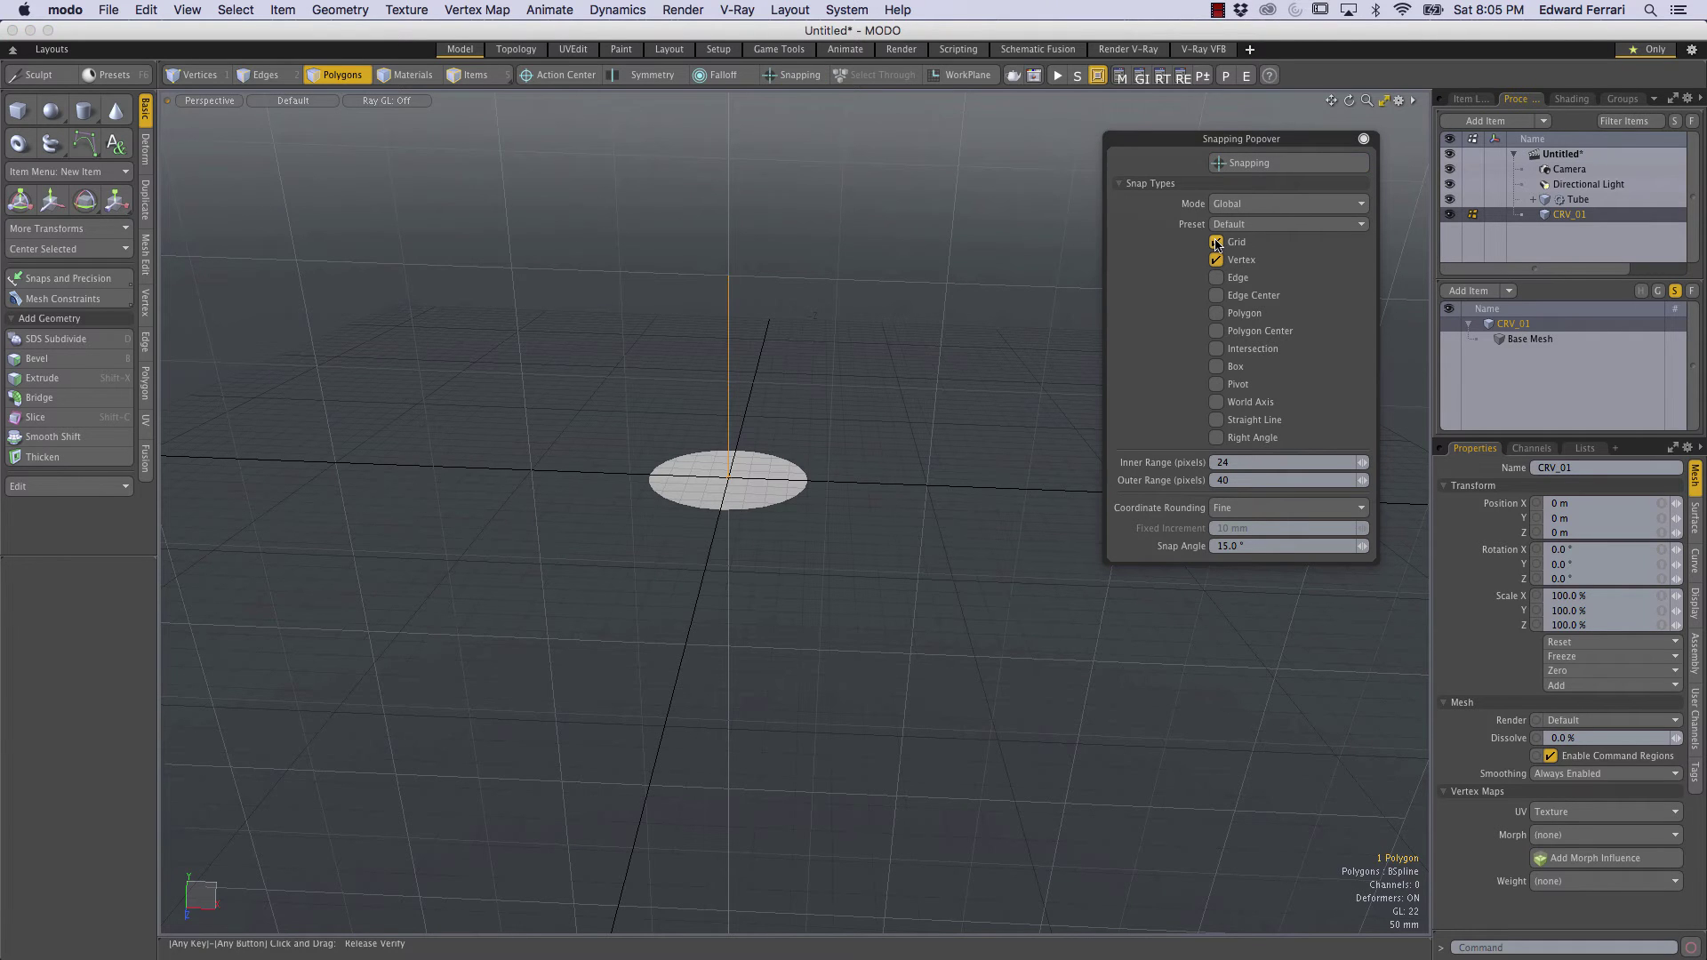
{"action": "left_click", "coordinate": [1216, 242]}
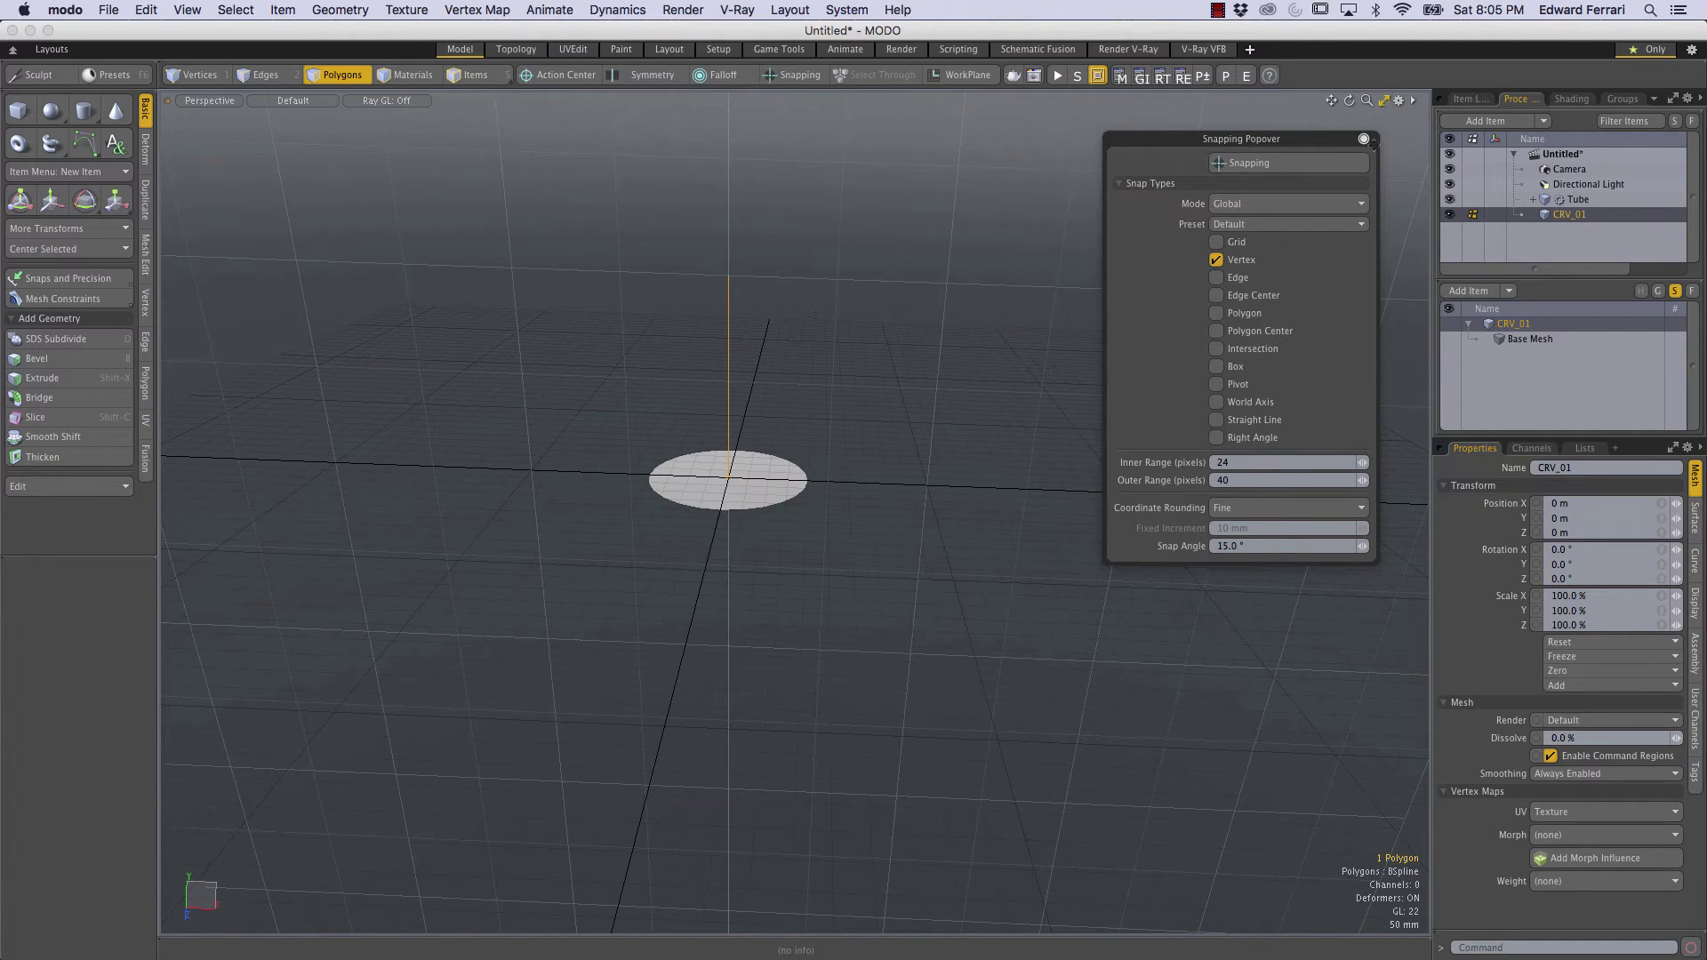
{"action": "left_click", "coordinate": [1363, 139]}
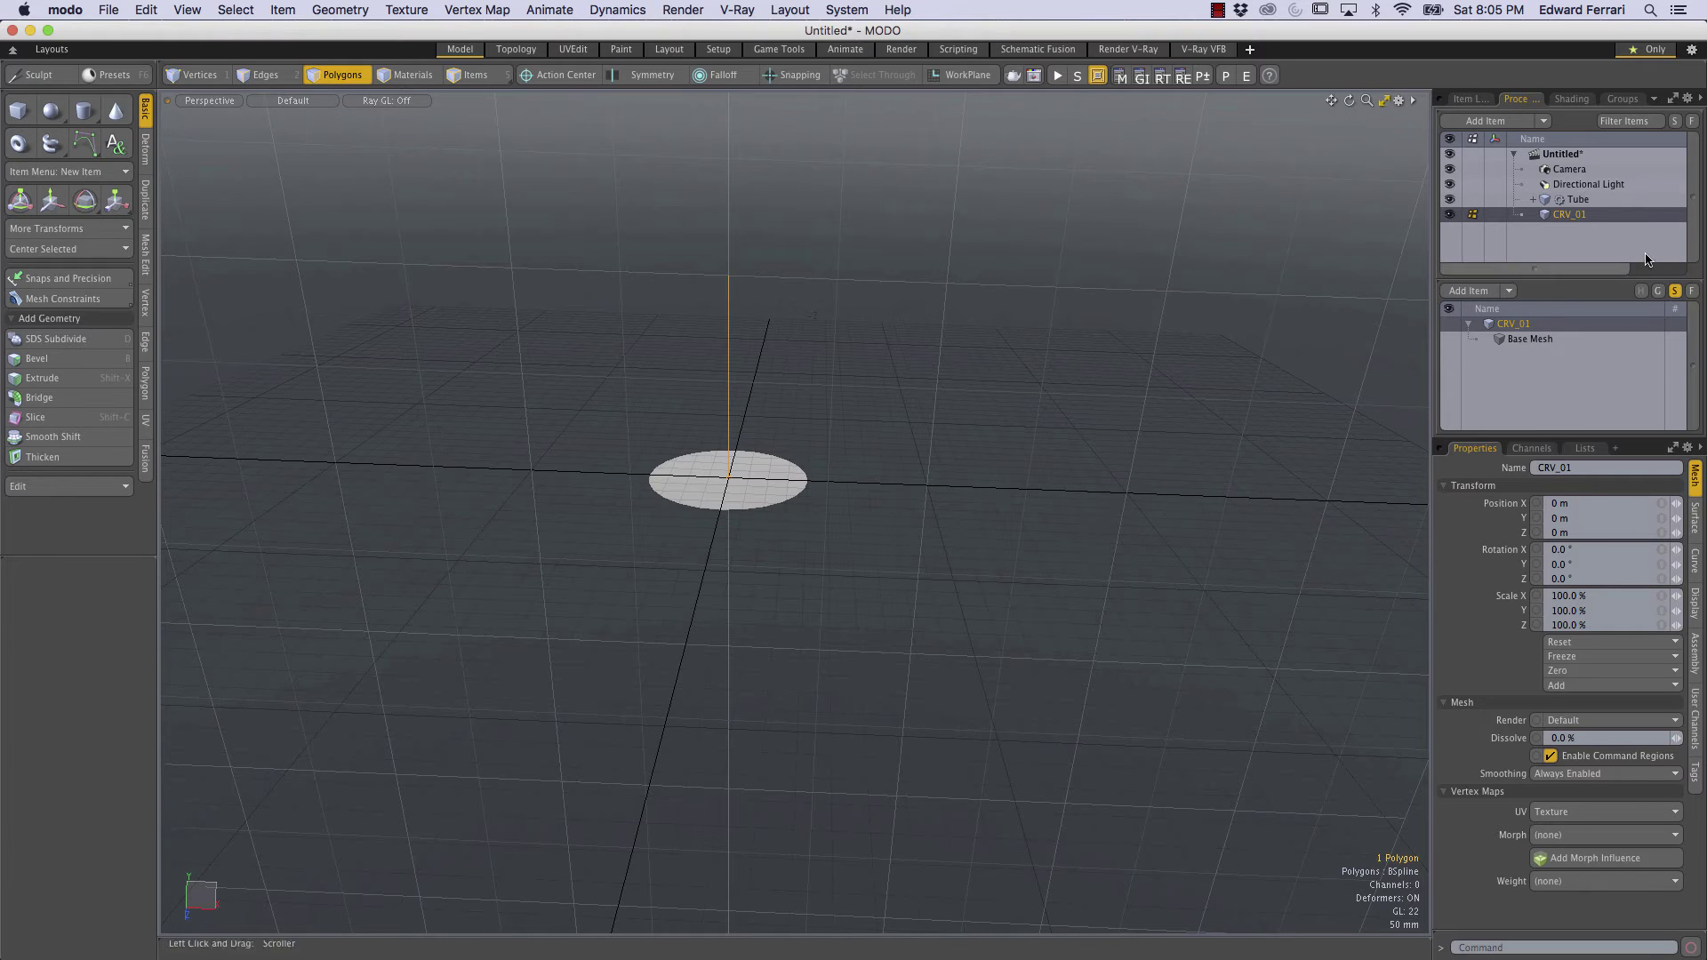
Set the X and Z radius of the Tube's Cylinder operation to 50 mm
{"action": "left_click", "coordinate": [1561, 202]}
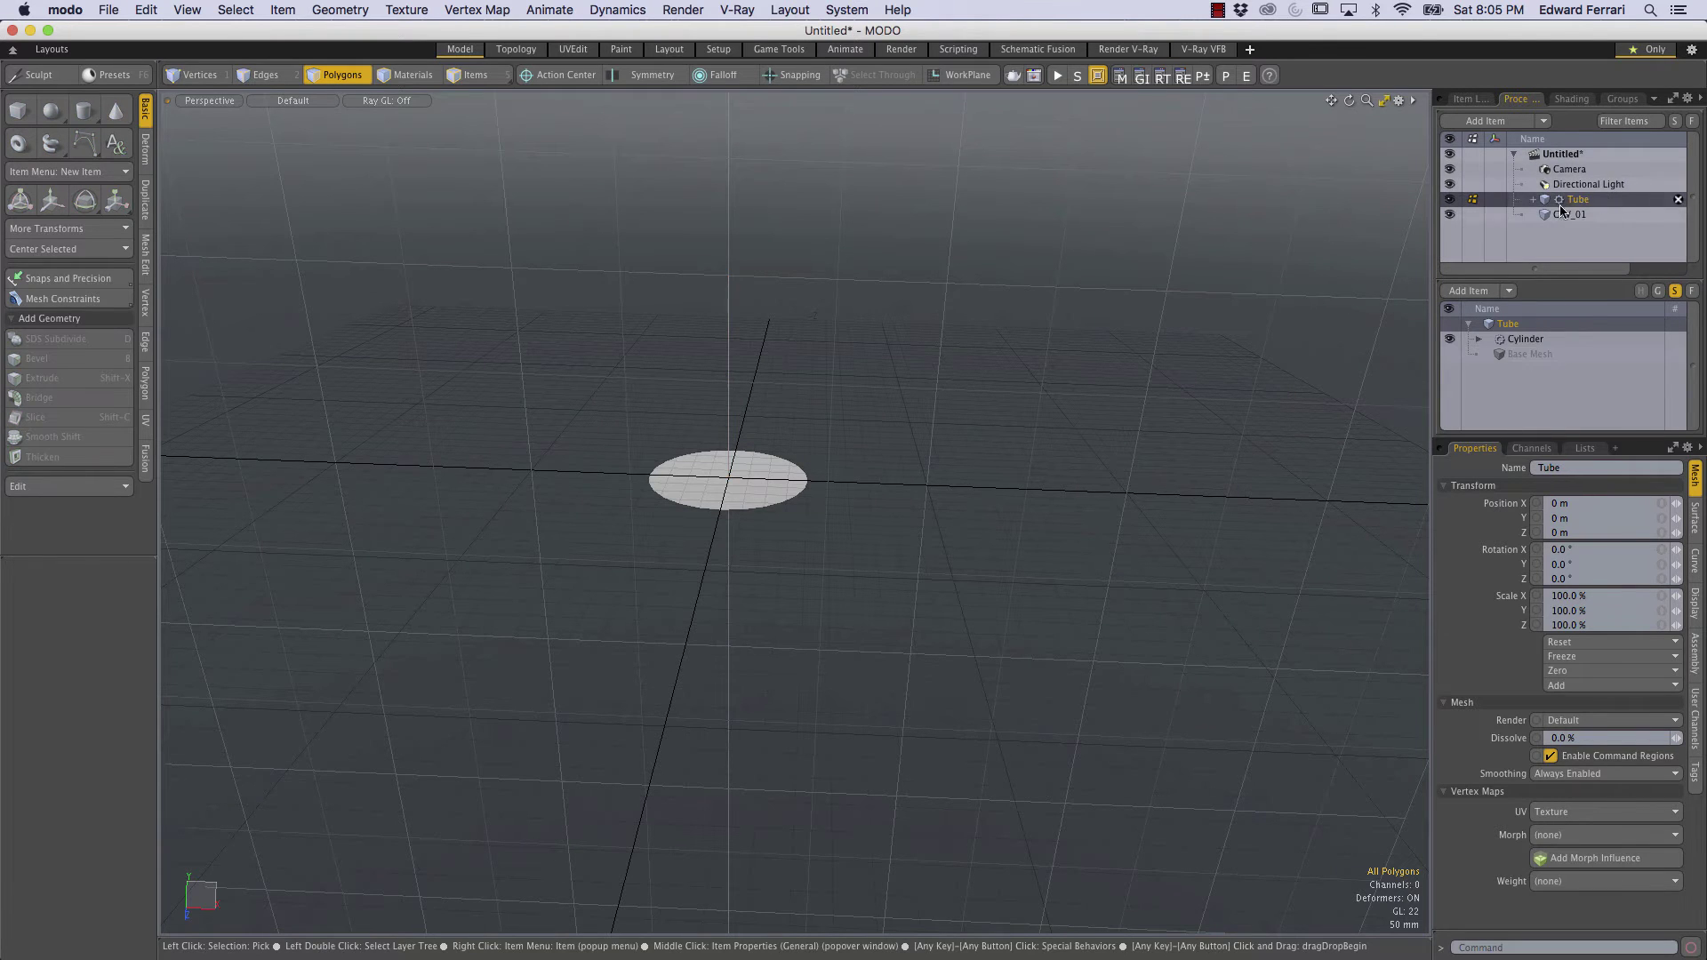
{"action": "left_click", "coordinate": [1527, 339]}
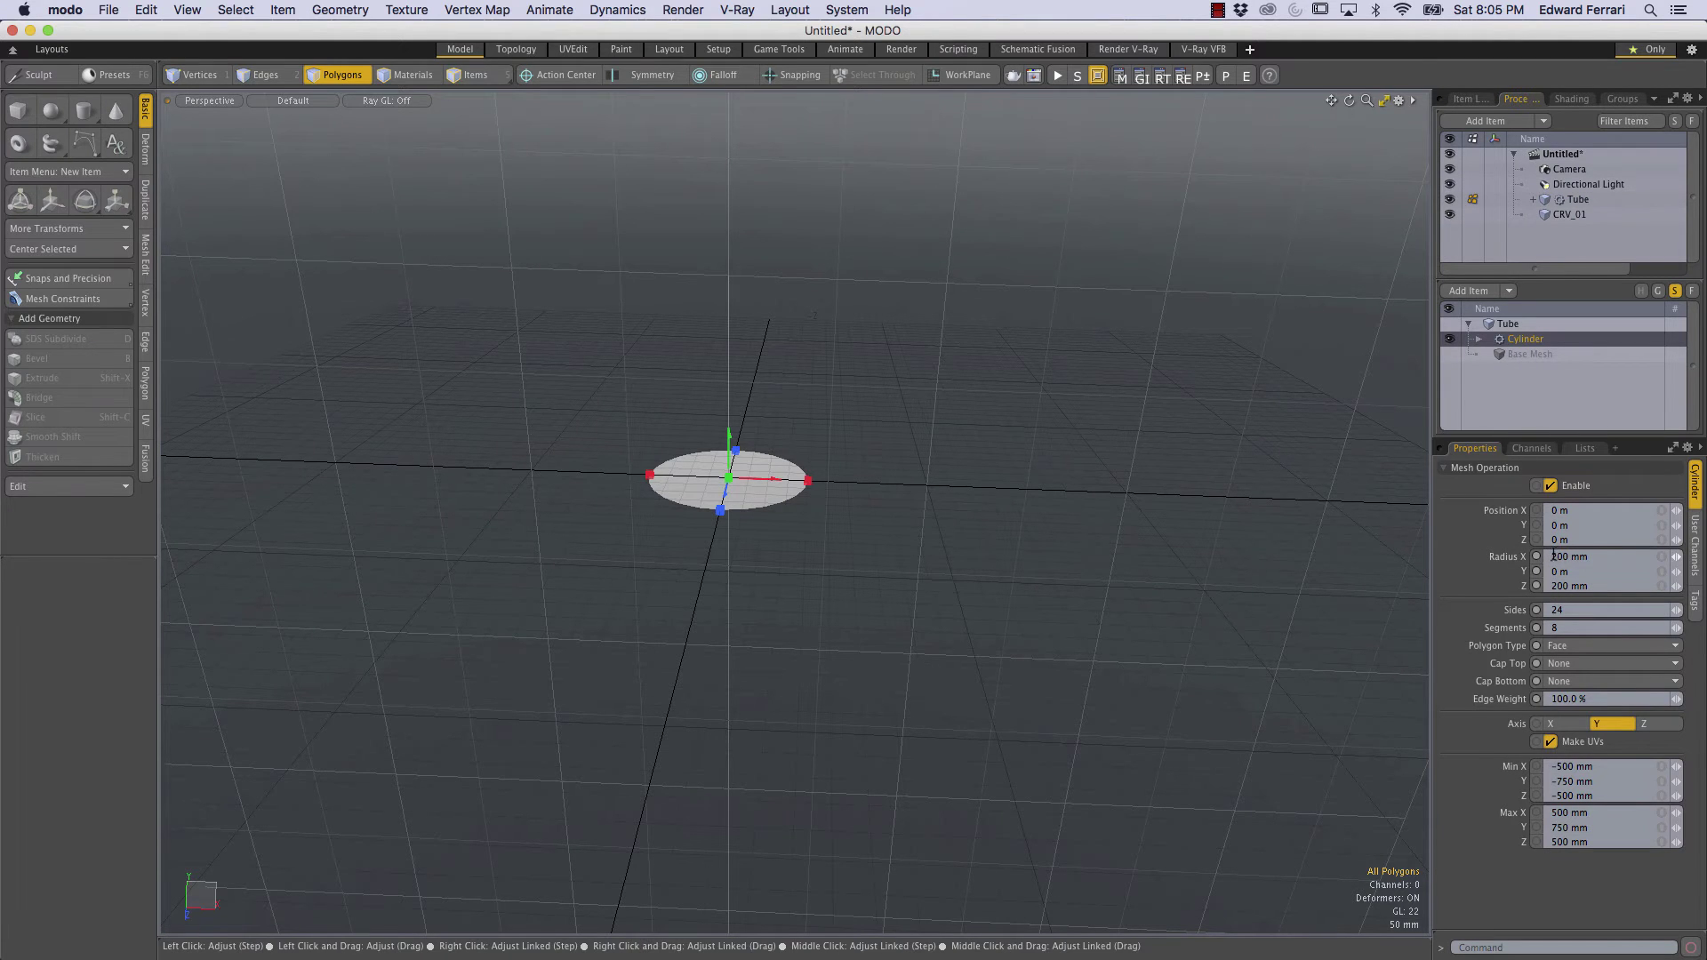
{"action": "left_click", "coordinate": [1597, 557]}
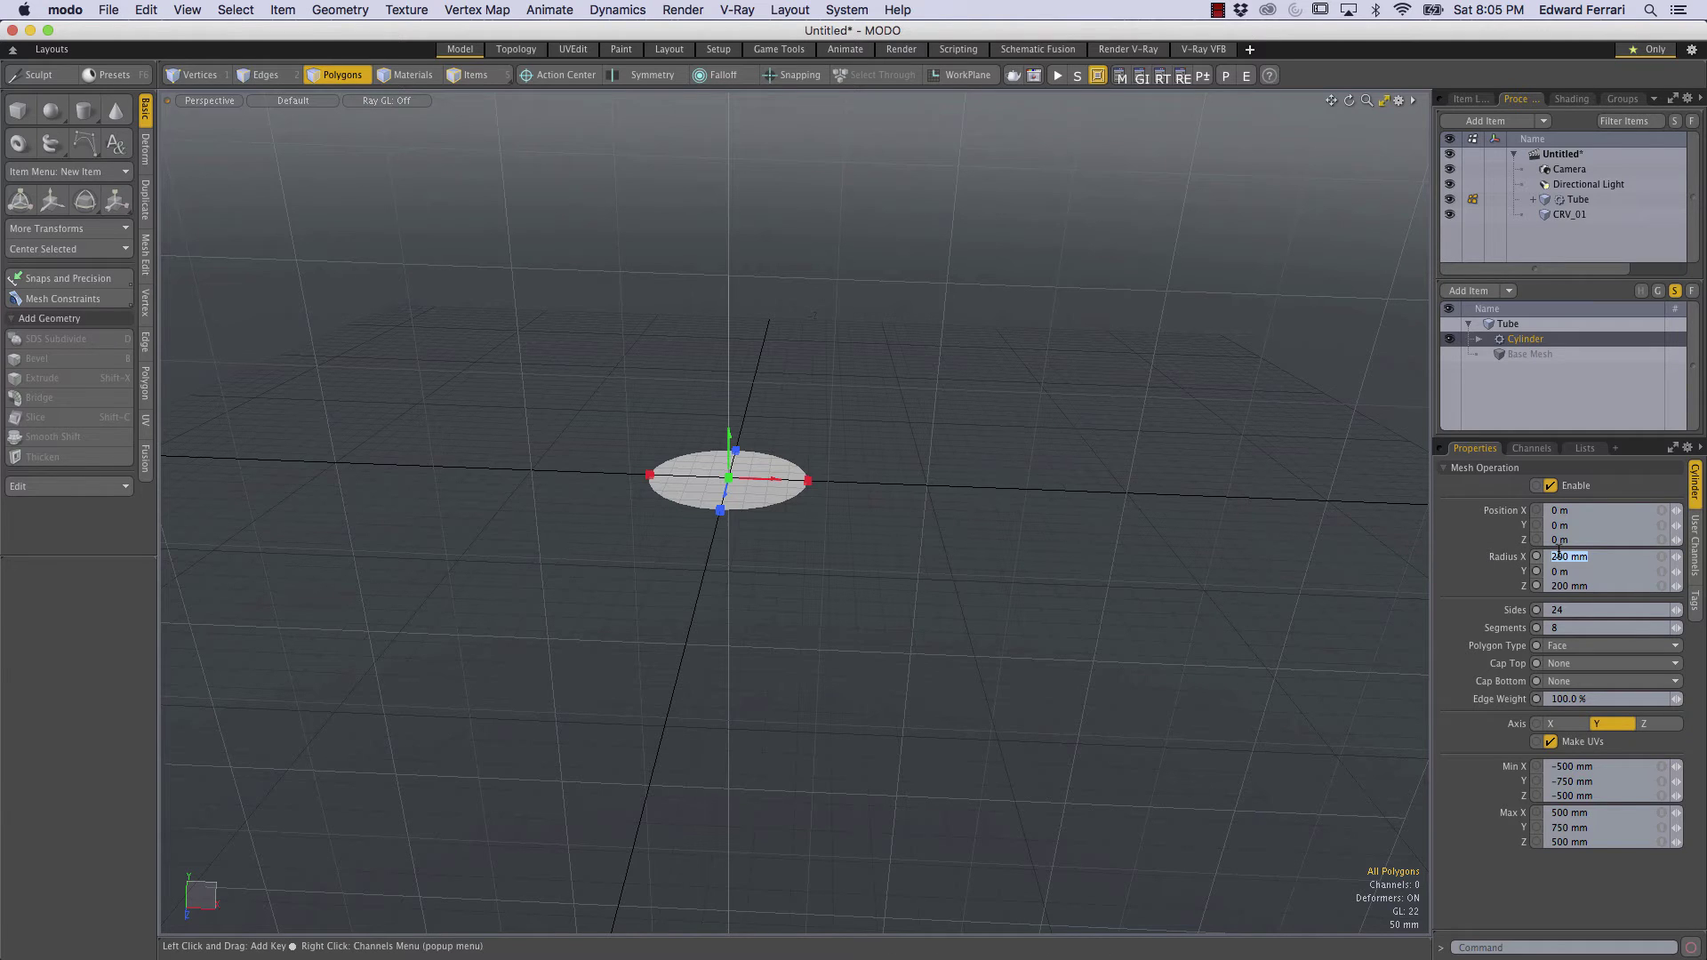
{"action": "type", "text": "50"}
{"action": "key", "text": "Tab"}
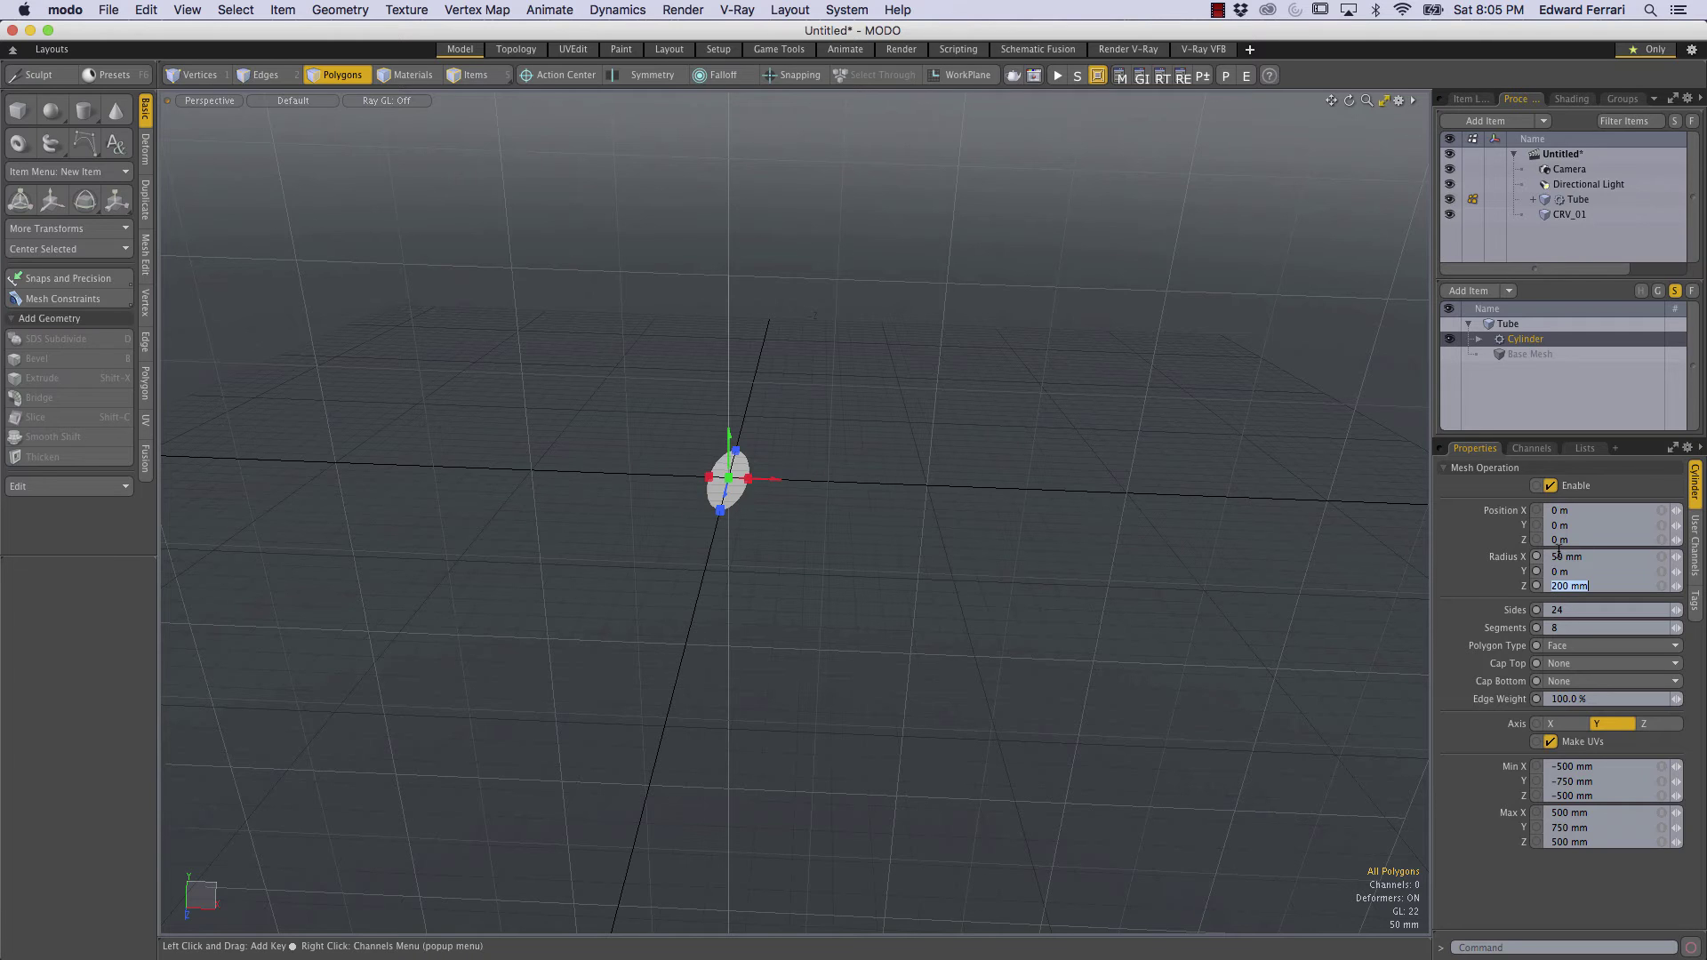
{"action": "type", "text": "50"}
{"action": "key", "text": "Return"}
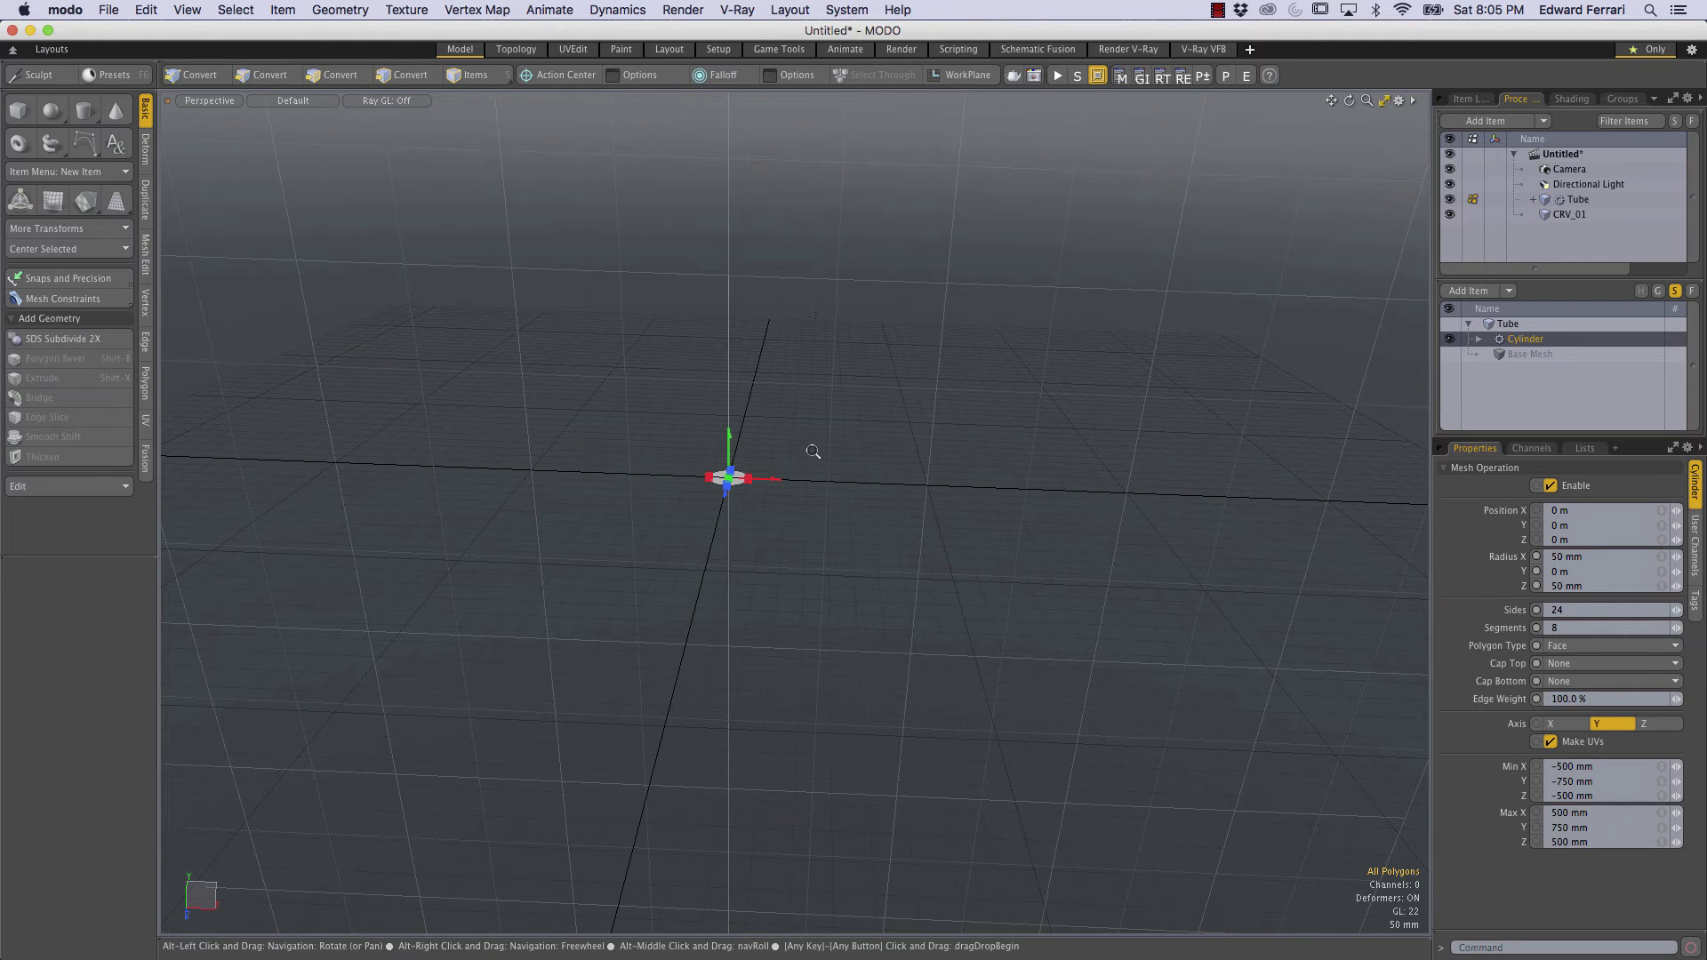
{"action": "left_click_drag", "start_coordinate": [812, 458], "coordinate": [803, 585], "text": "alt"}
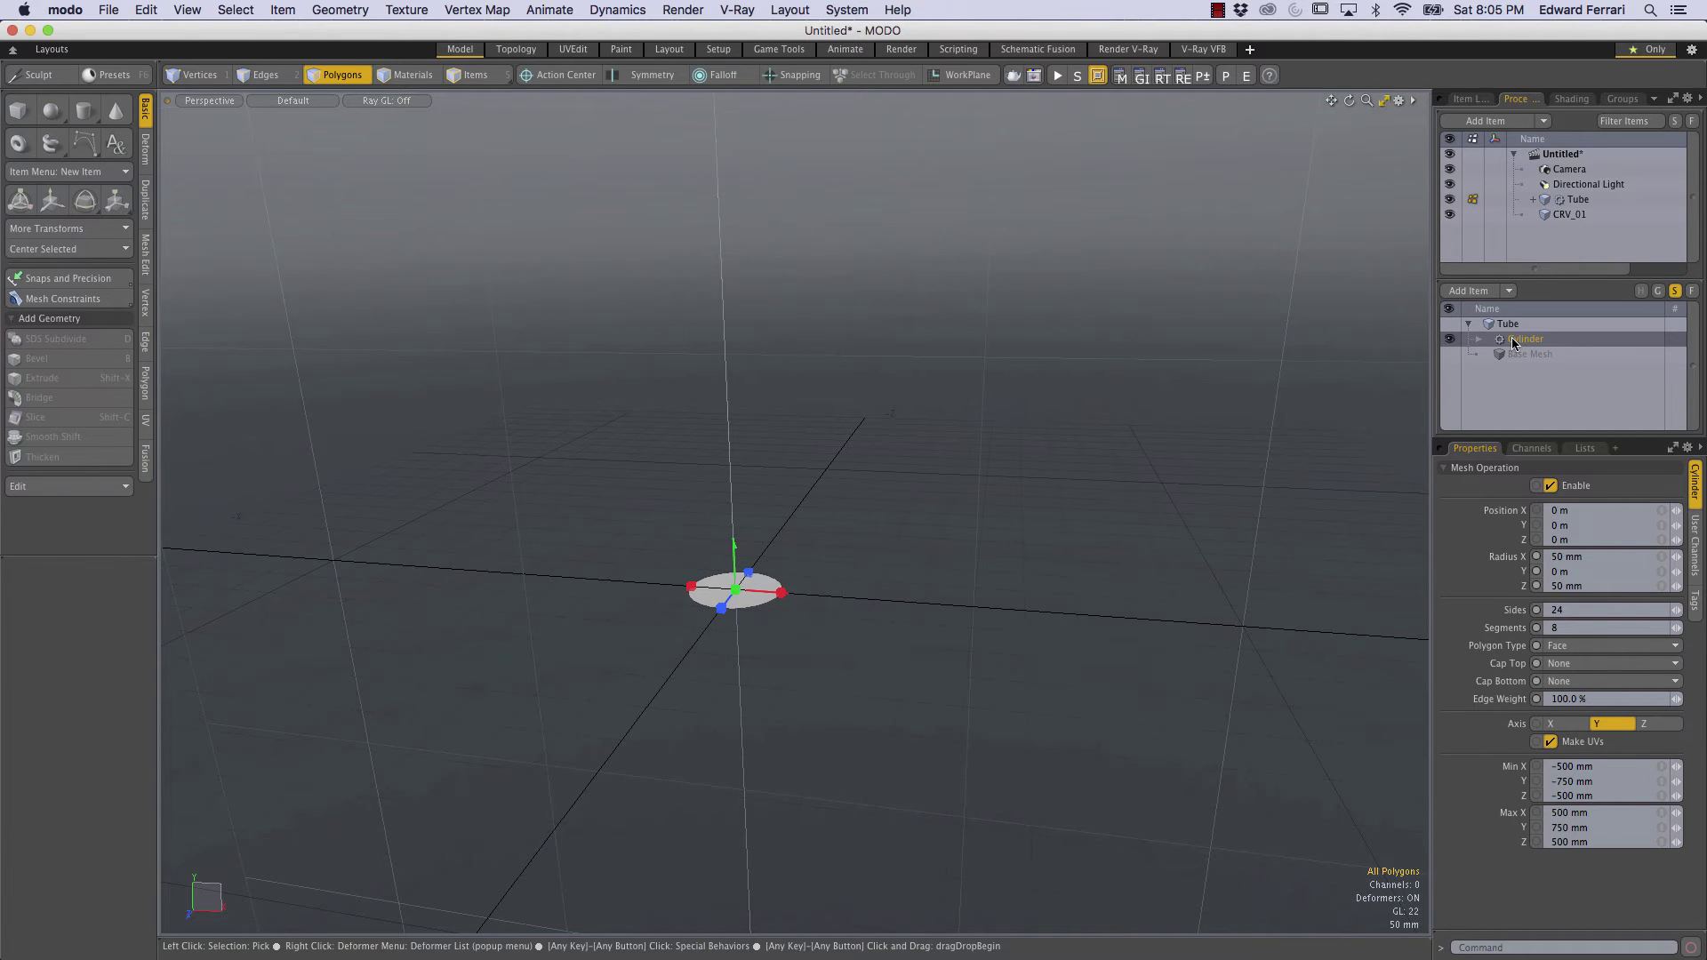
Add a Curve Extrude mesh operation to the Tube above the Cylinder, using CRV_01 as its path
{"action": "left_click", "coordinate": [1475, 292]}
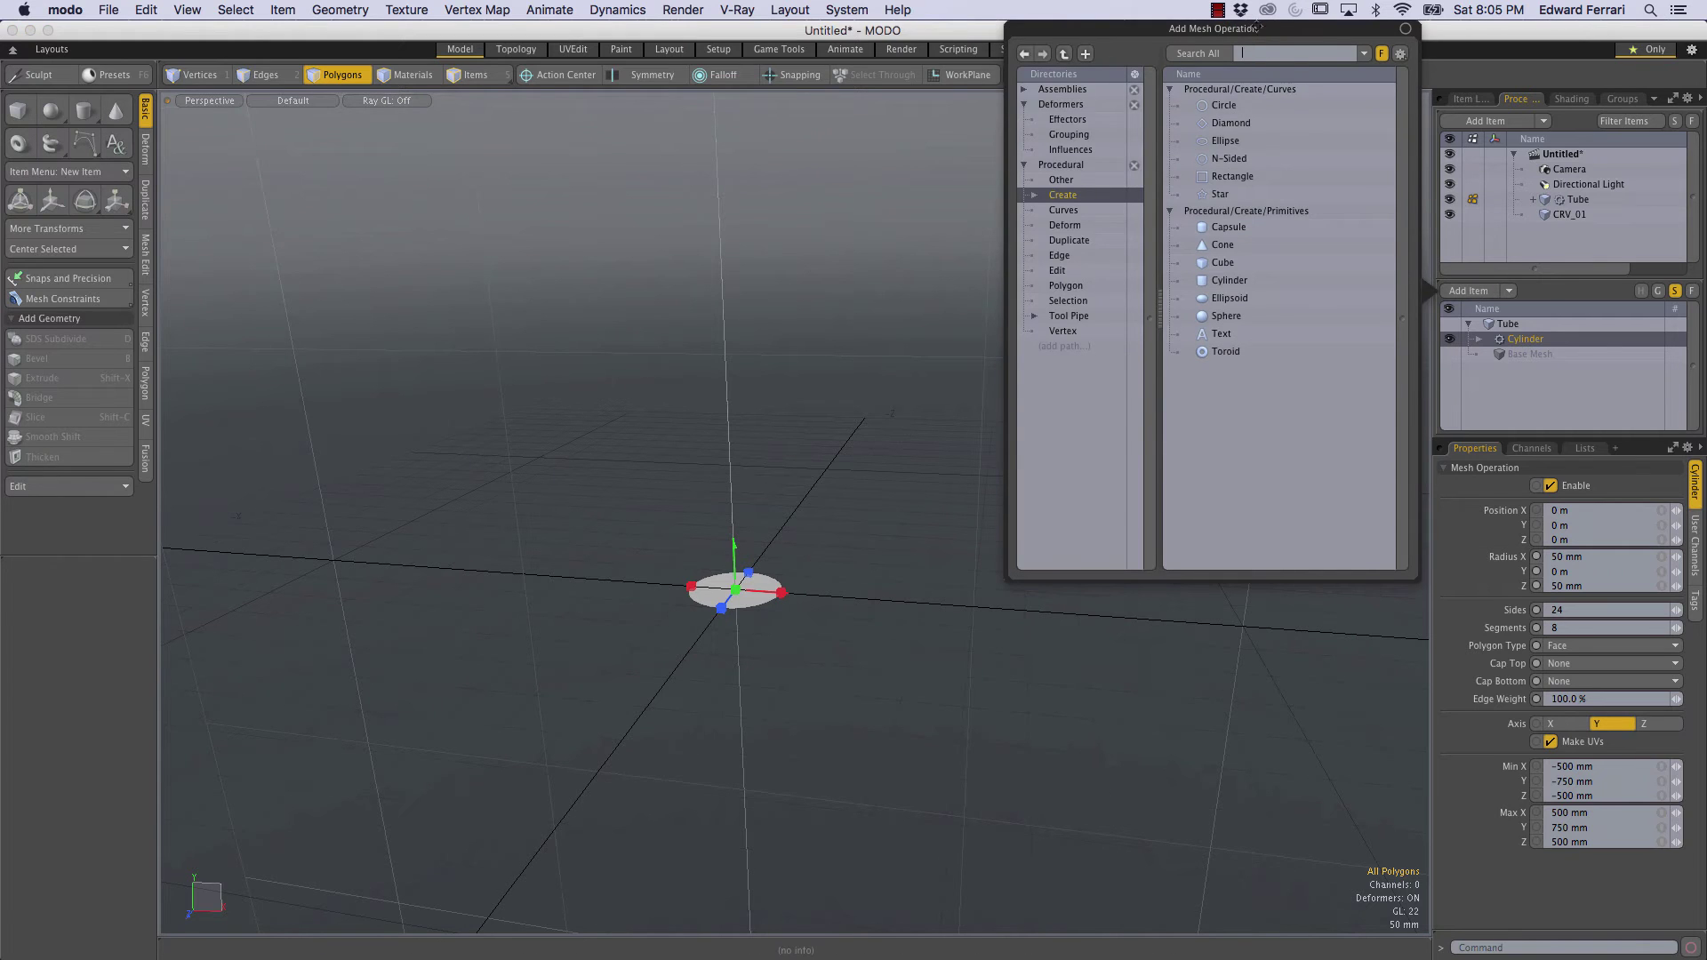
{"action": "type", "text": "curve ex"}
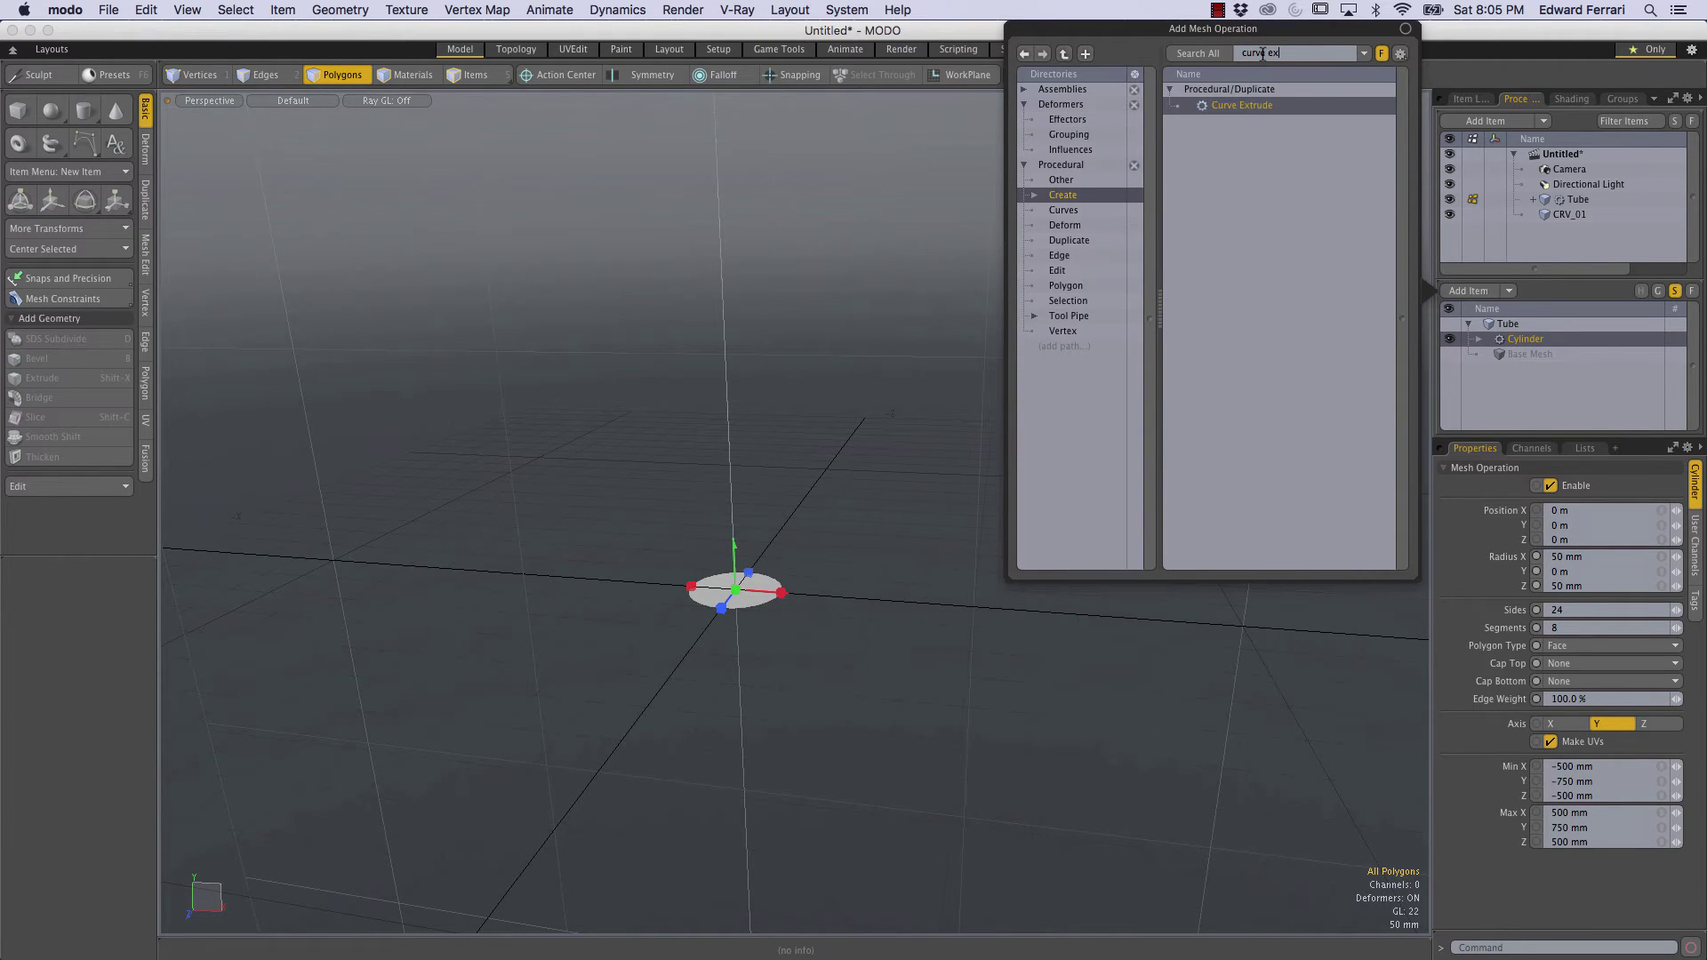
{"action": "double_click", "coordinate": [1237, 105]}
{"action": "mouse_move", "coordinate": [401, 268]}
{"action": "left_mouse_down"}
{"action": "mouse_move", "coordinate": [429, 236]}
{"action": "mouse_move", "coordinate": [426, 278]}
{"action": "left_mouse_up"}
{"action": "left_click", "coordinate": [403, 301]}
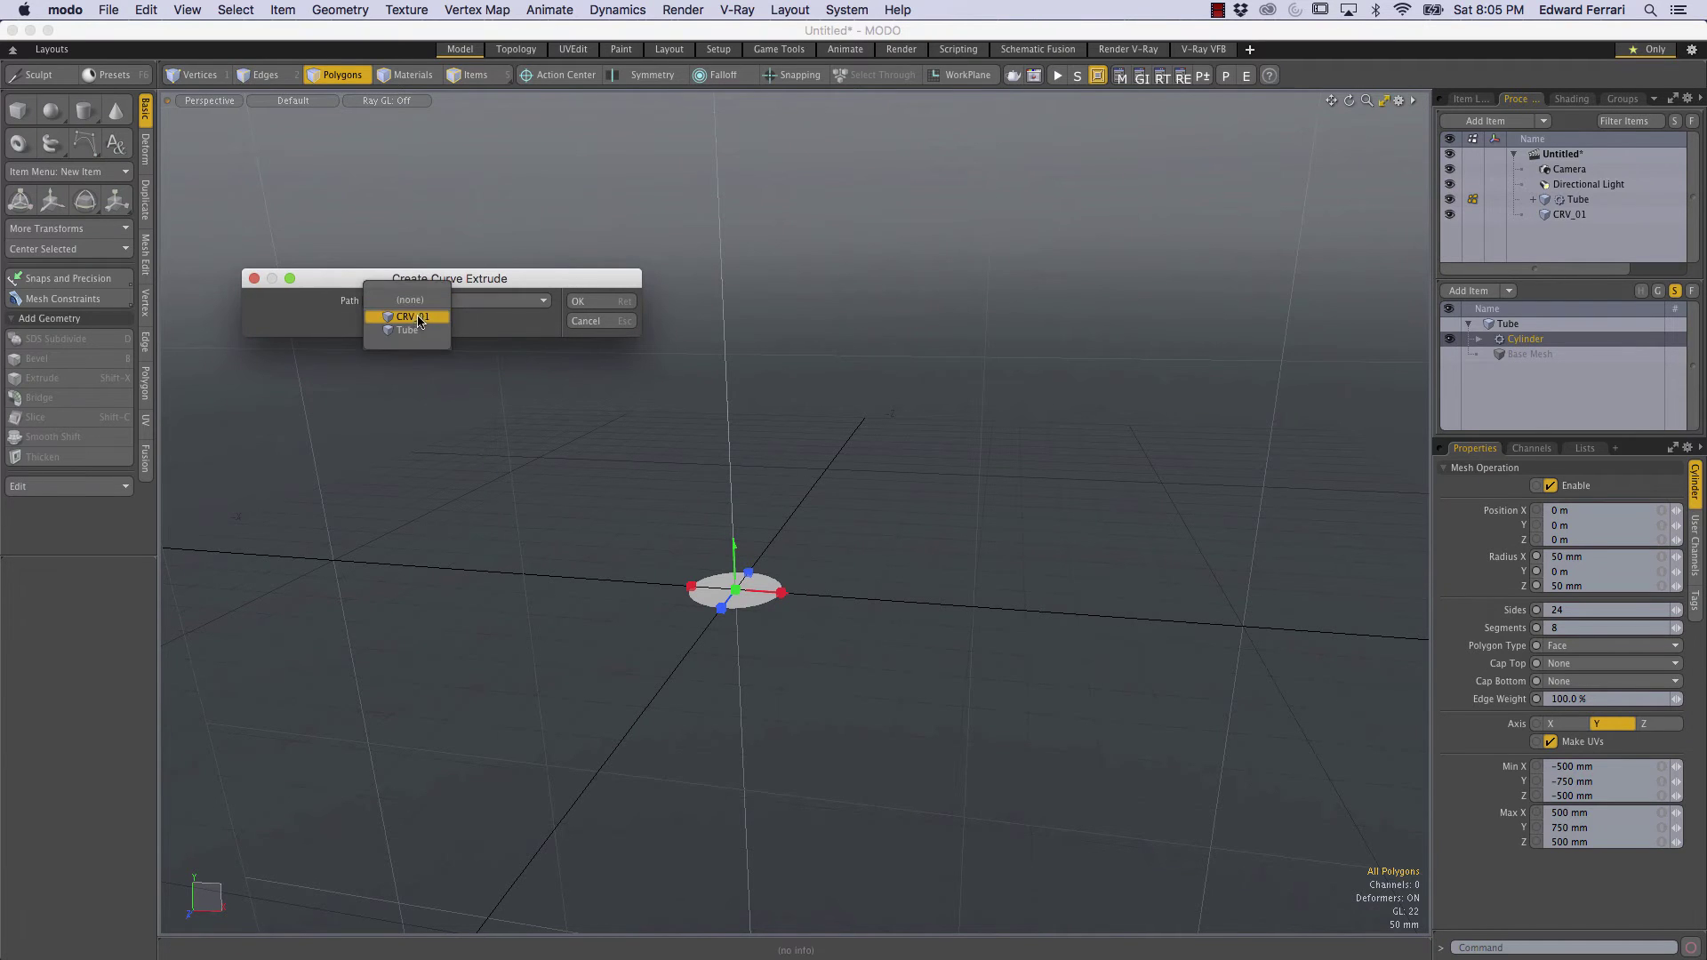
{"action": "left_click", "coordinate": [423, 318]}
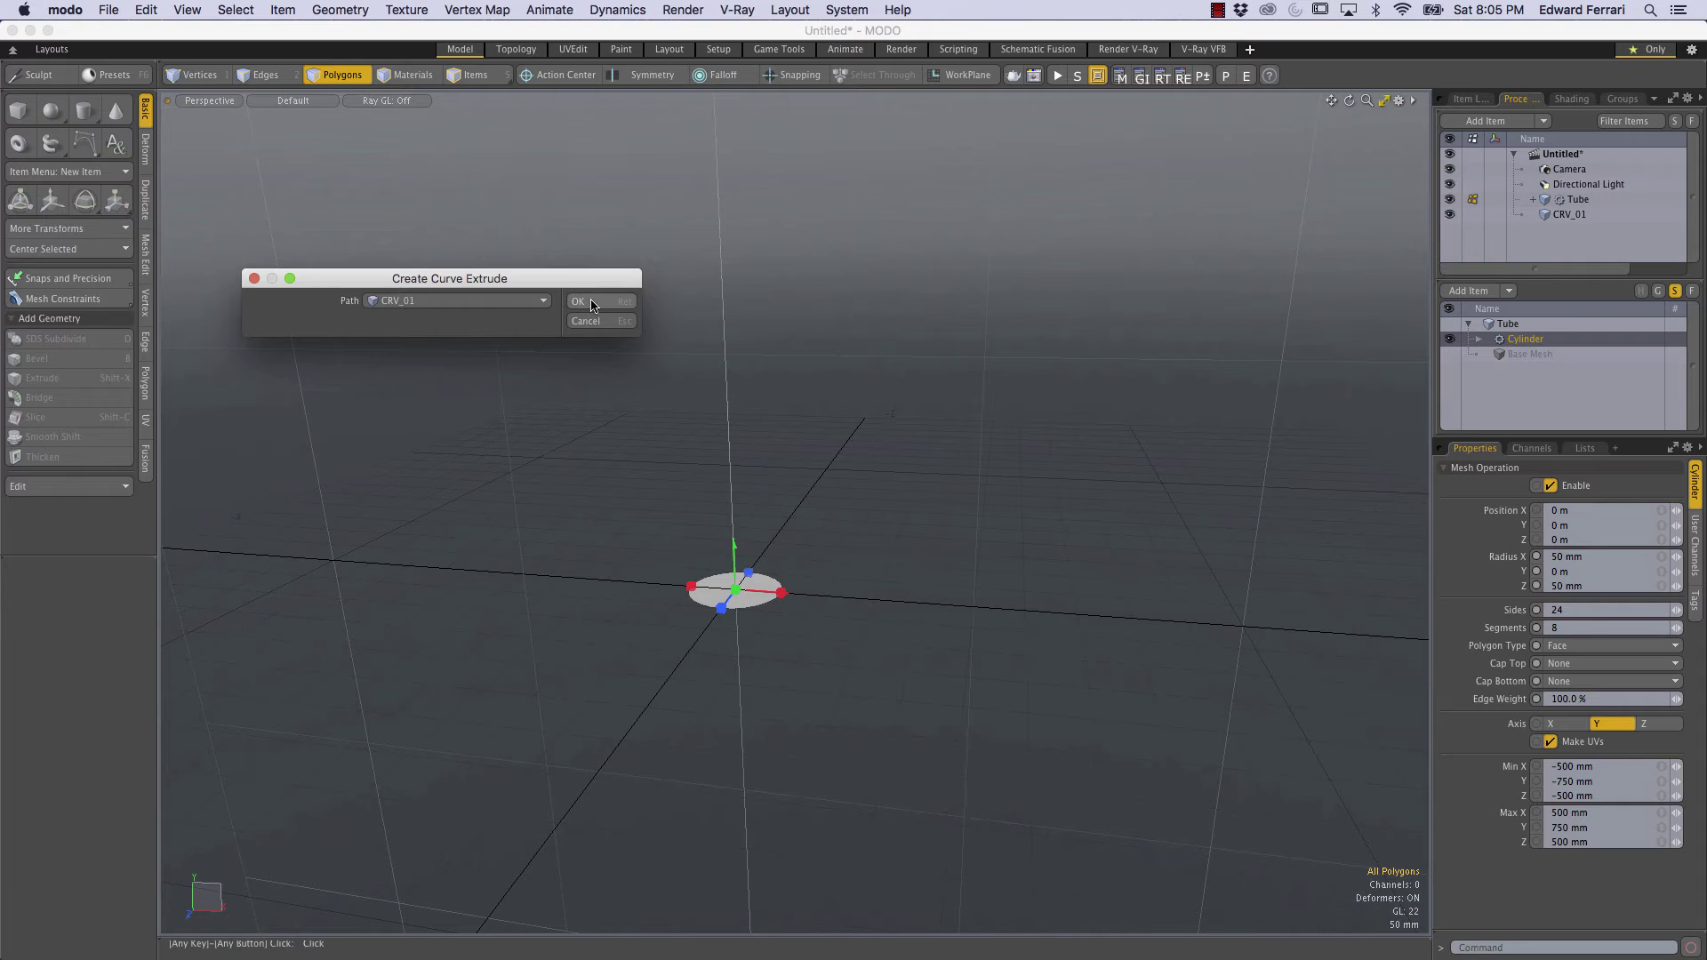
{"action": "left_click", "coordinate": [592, 303]}
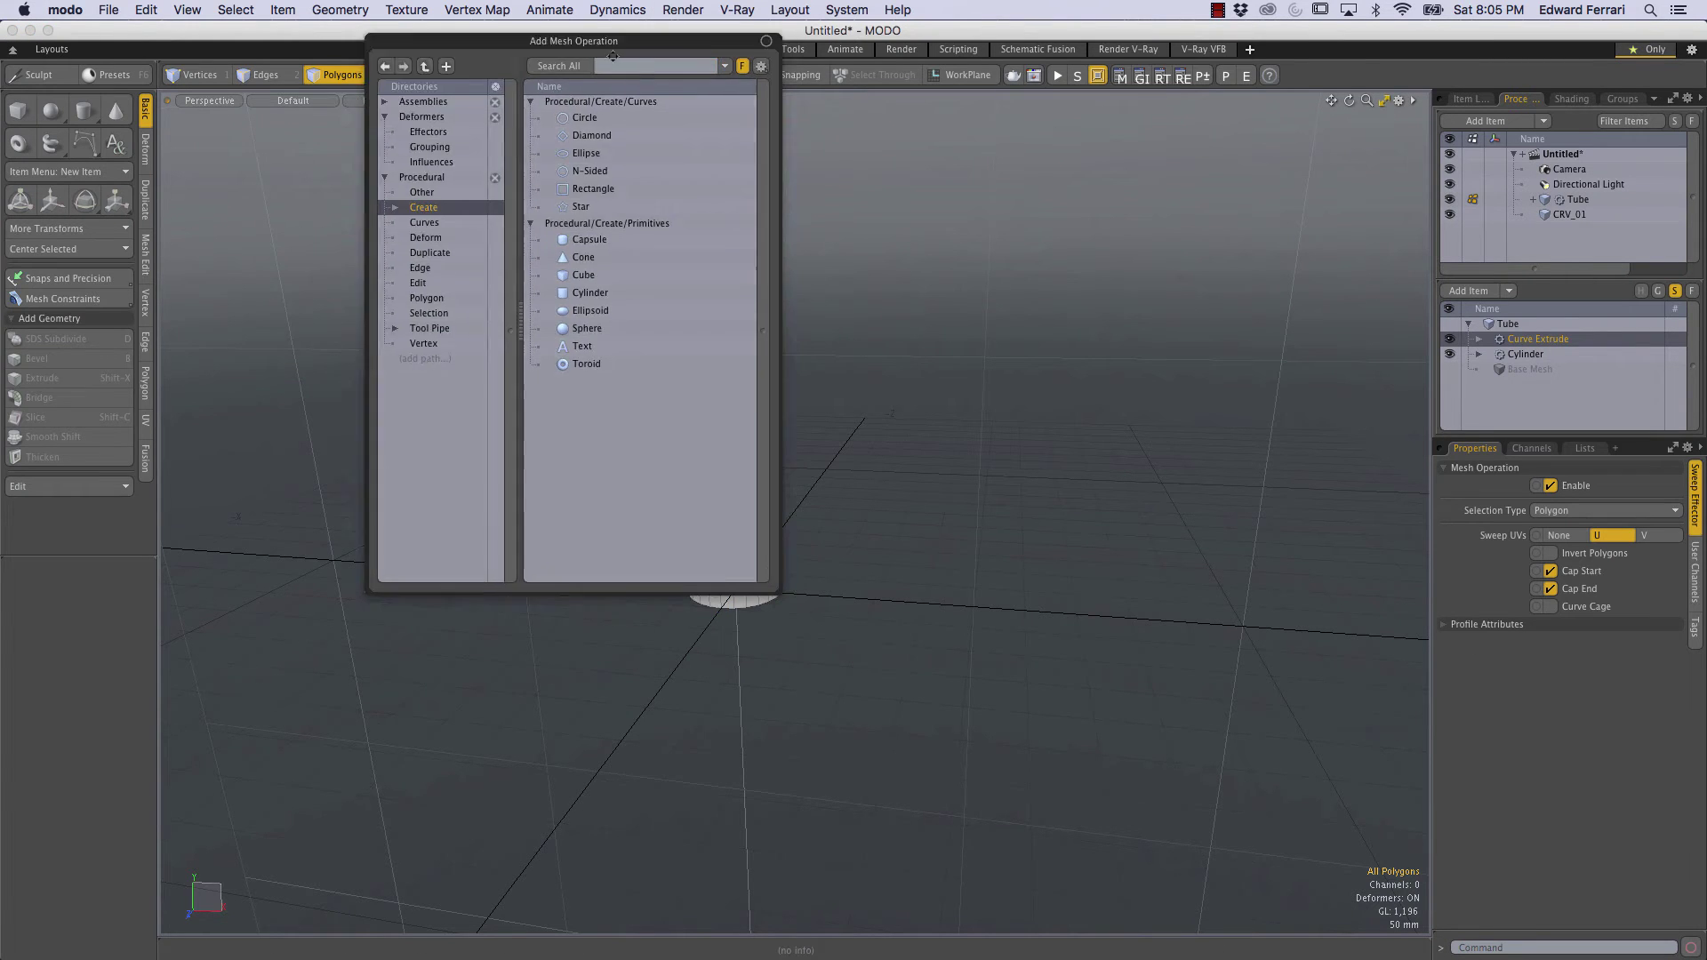
{"action": "left_click_drag", "start_coordinate": [960, 375], "coordinate": [826, 591], "text": "ctrl+alt"}
{"action": "left_click_drag", "start_coordinate": [827, 568], "coordinate": [812, 507], "text": "ctrl+alt"}
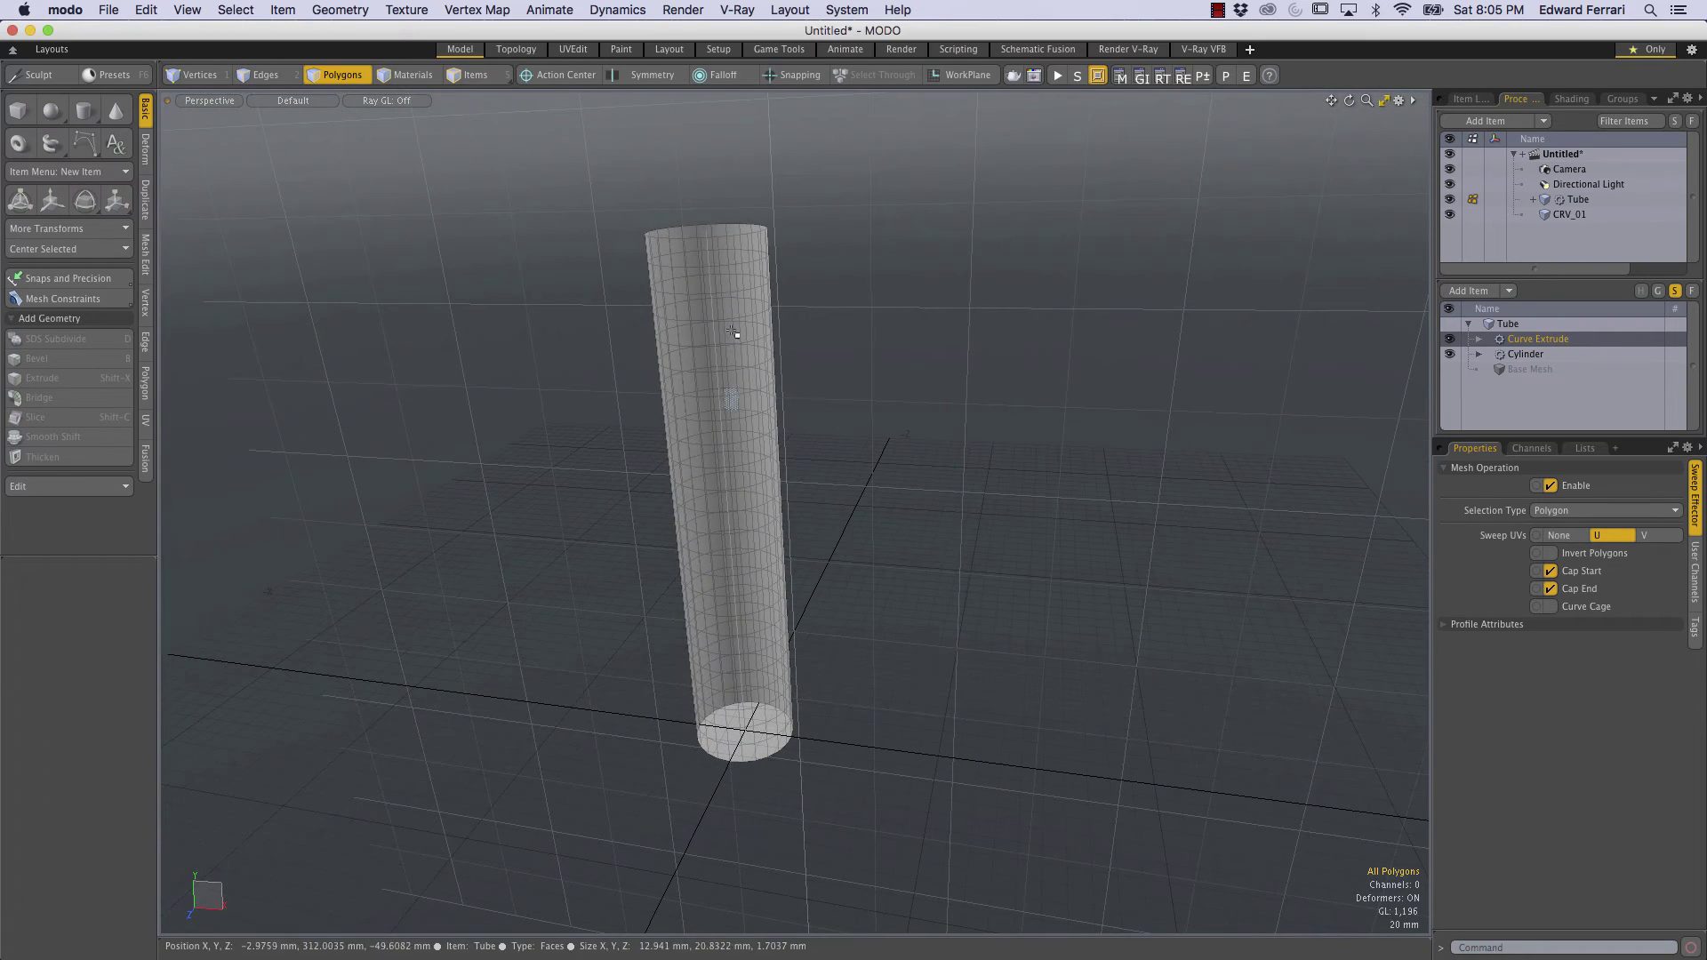
{"action": "left_click_drag", "start_coordinate": [710, 283], "coordinate": [735, 335], "text": "alt"}
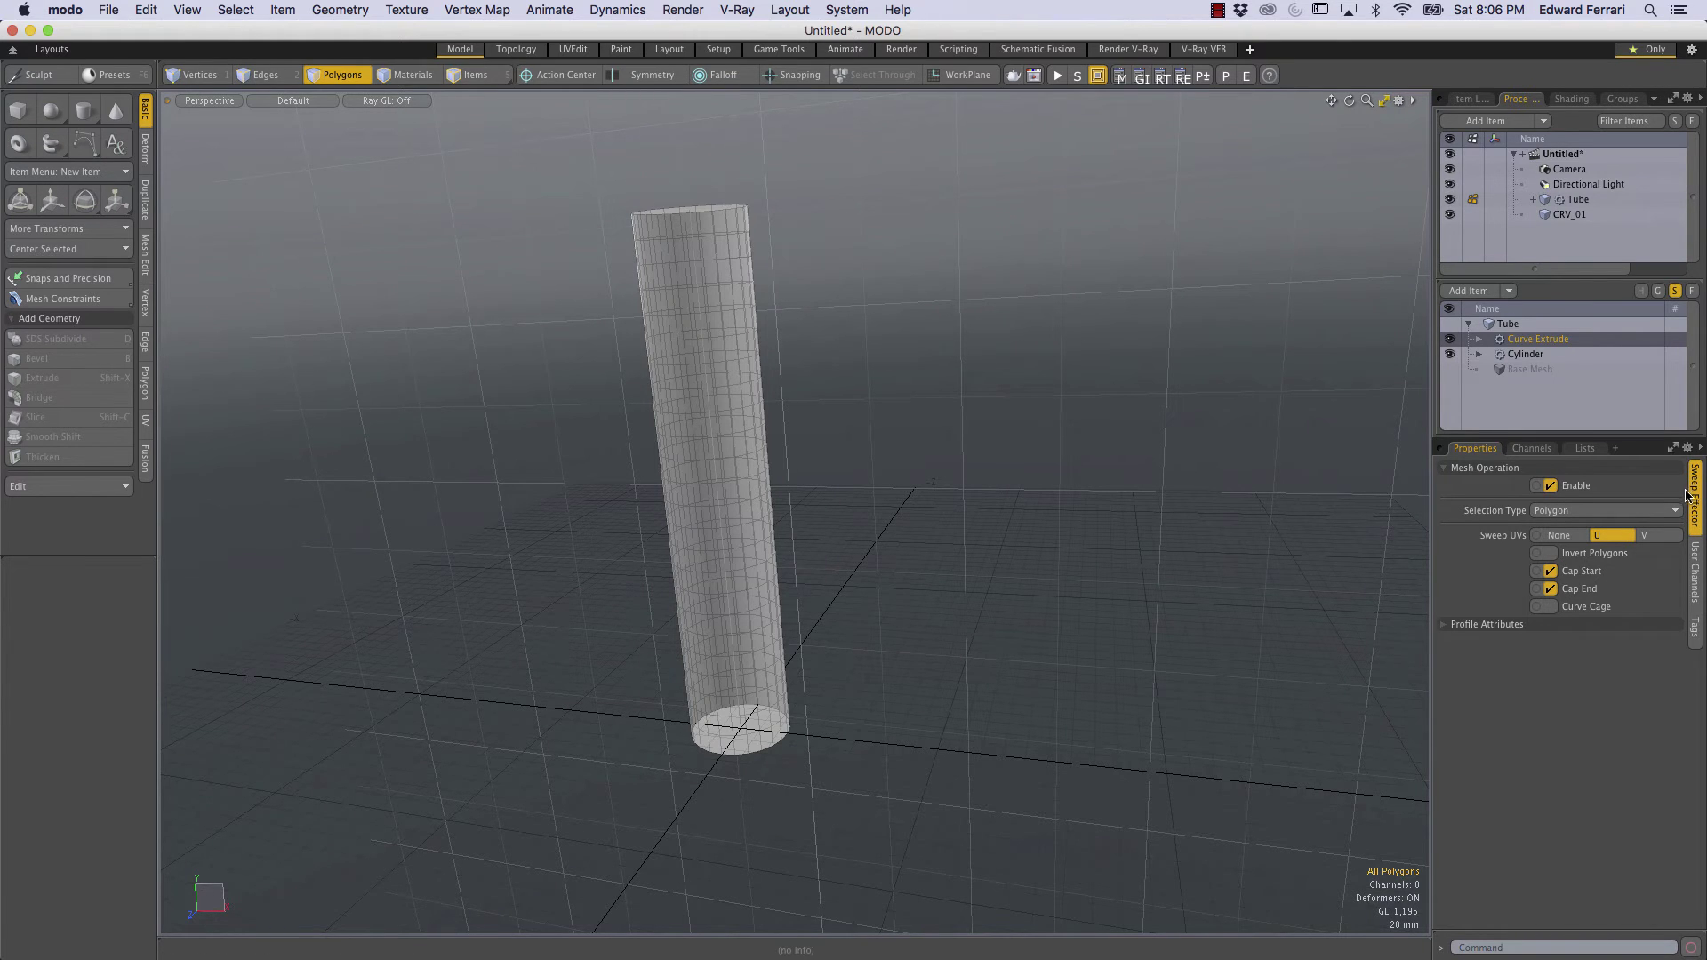
Invert the polygons of the Curve Extrude and turn off its start and end caps
{"action": "left_click", "coordinate": [1552, 554]}
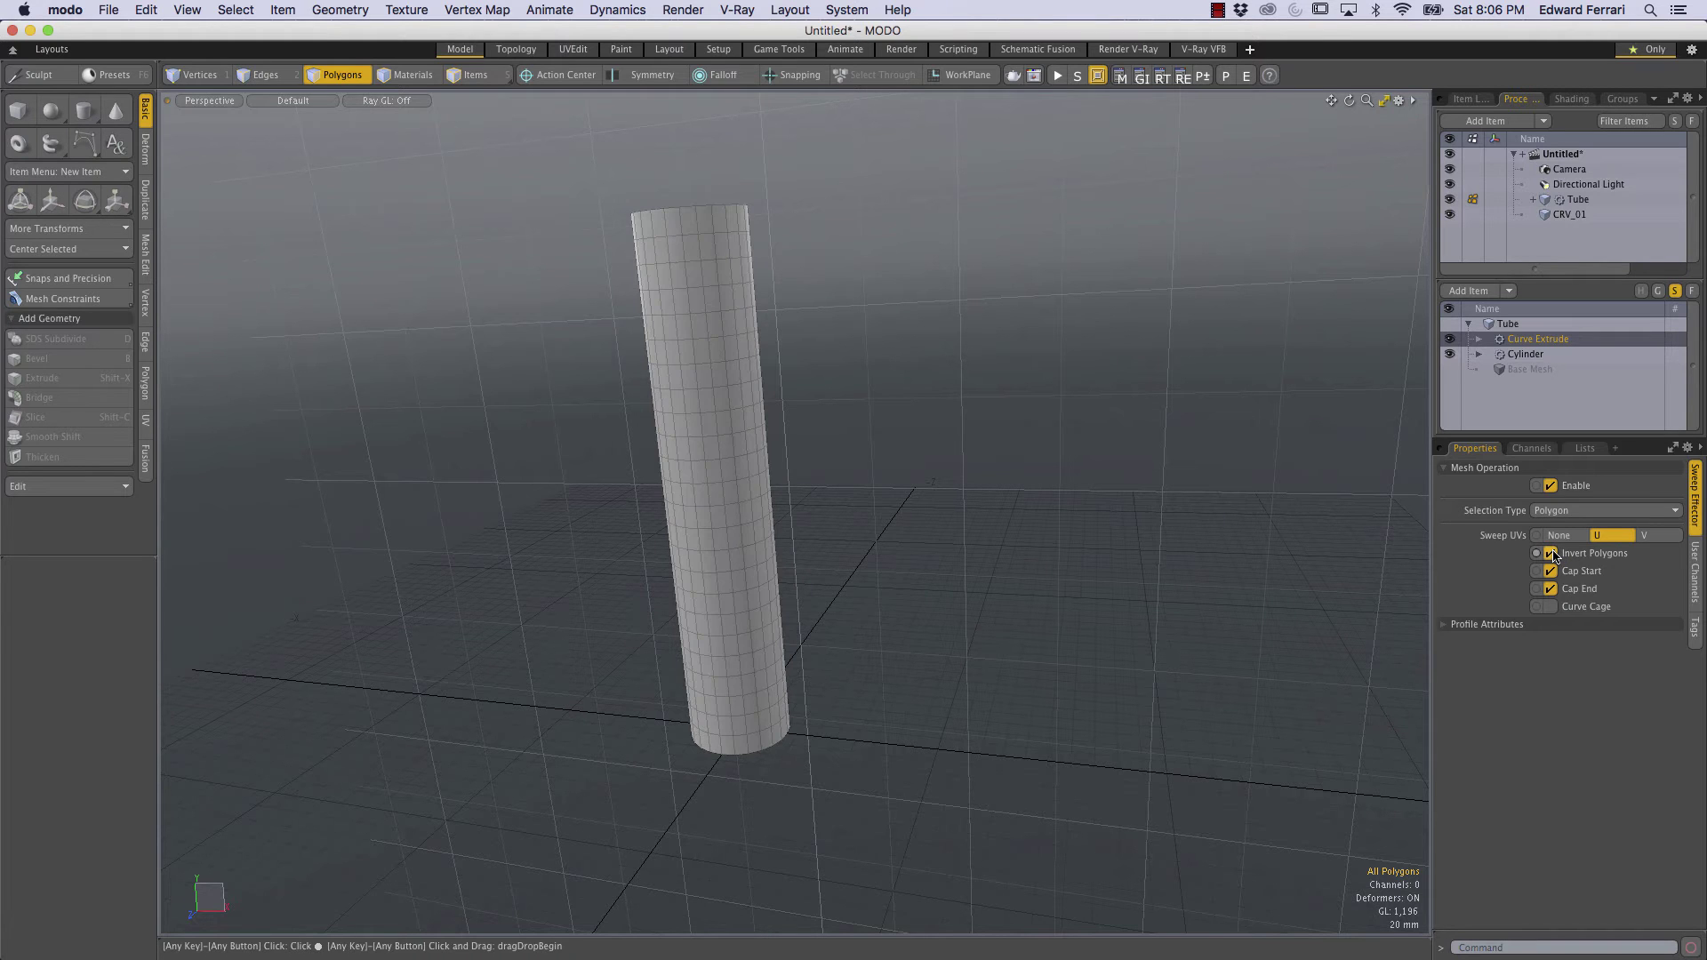
{"action": "left_click_drag", "start_coordinate": [756, 284], "coordinate": [751, 811], "text": "alt"}
{"action": "left_click_drag", "start_coordinate": [868, 355], "coordinate": [801, 677], "text": "alt"}
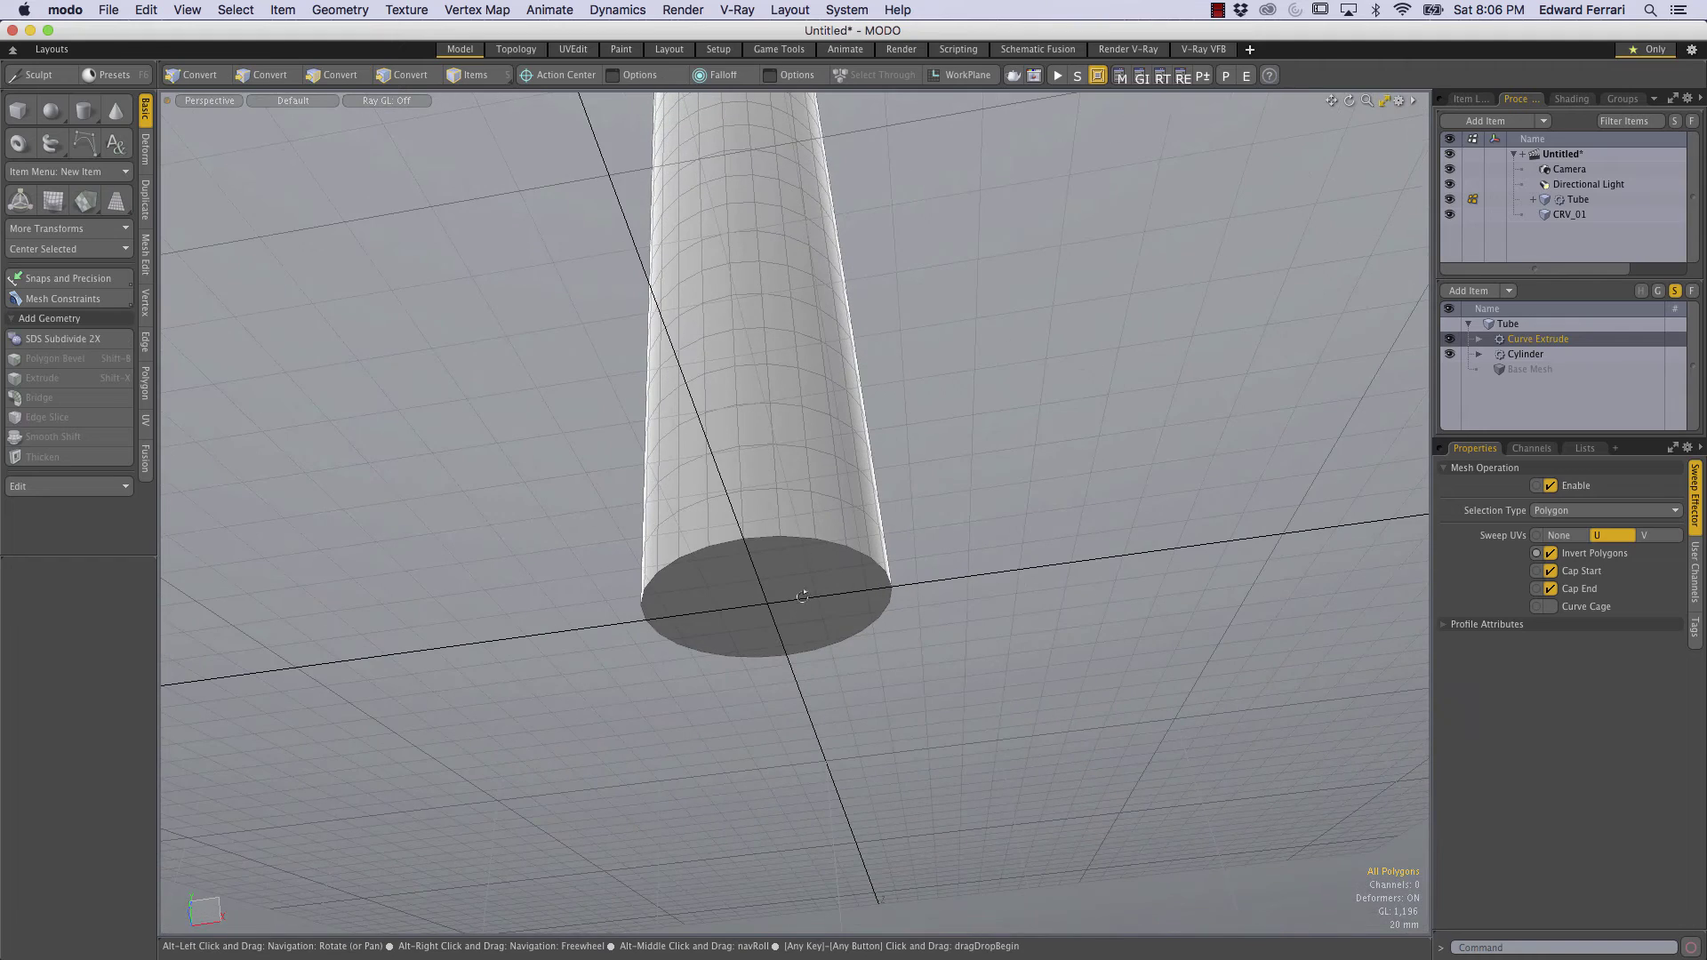
{"action": "left_click_drag", "start_coordinate": [801, 596], "coordinate": [1218, 483], "text": "alt"}
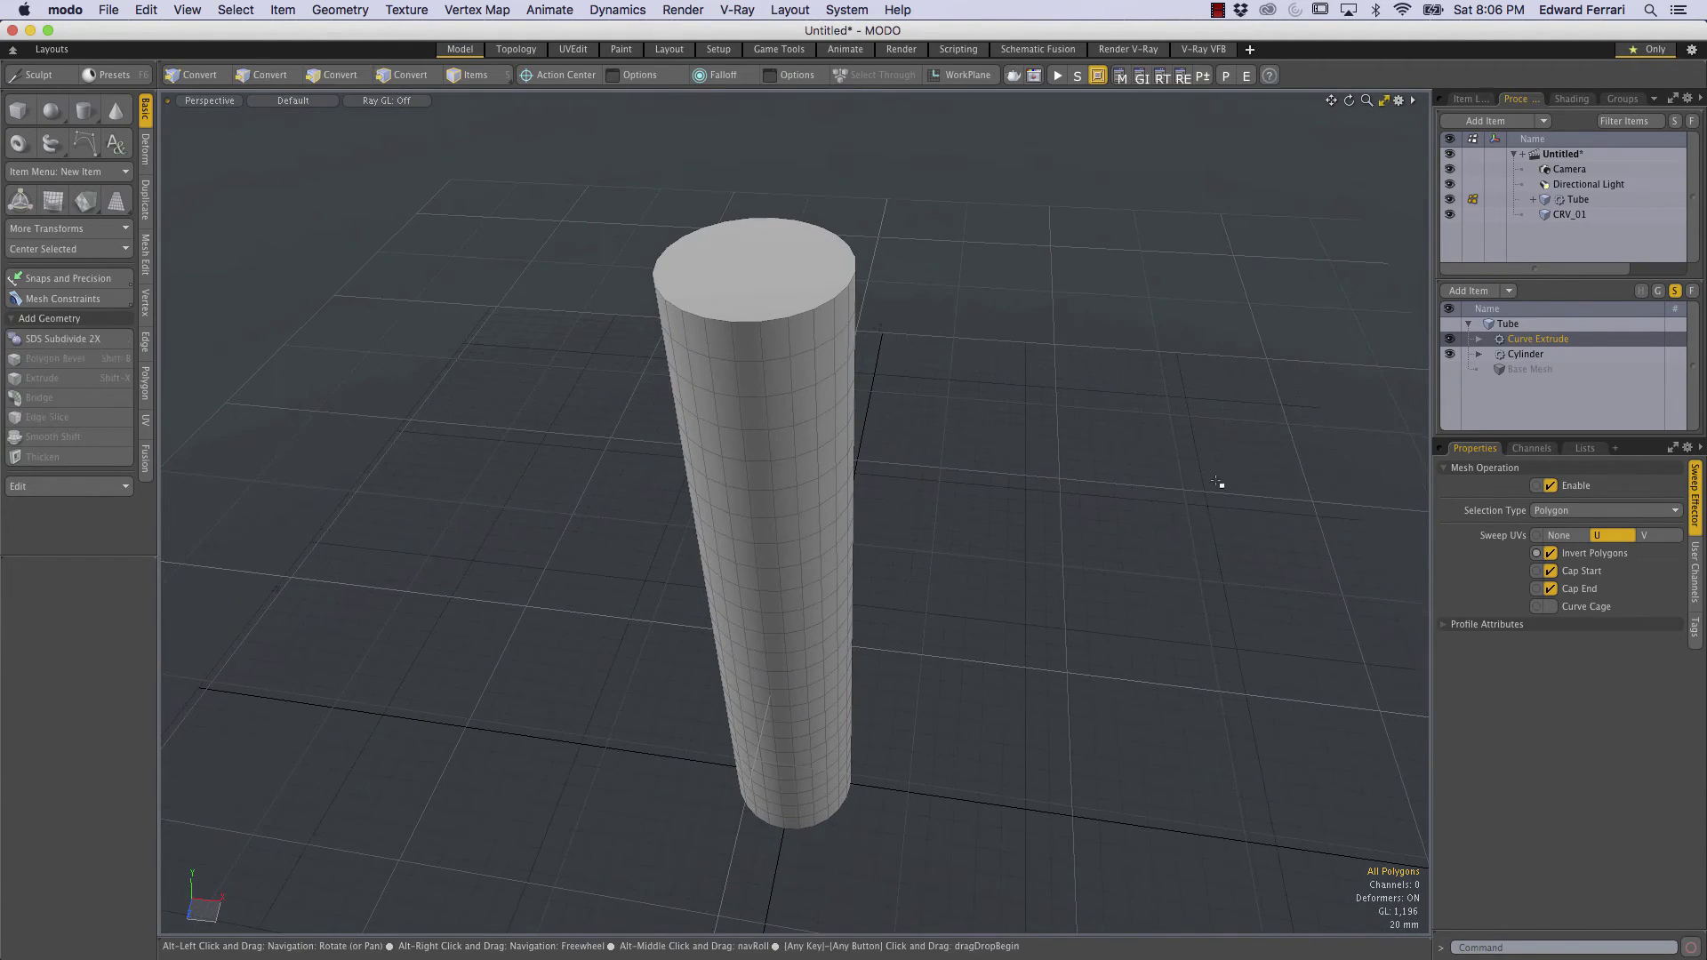
{"action": "left_click", "coordinate": [1550, 589]}
{"action": "left_click_drag", "start_coordinate": [1013, 397], "coordinate": [1101, 389], "text": "alt"}
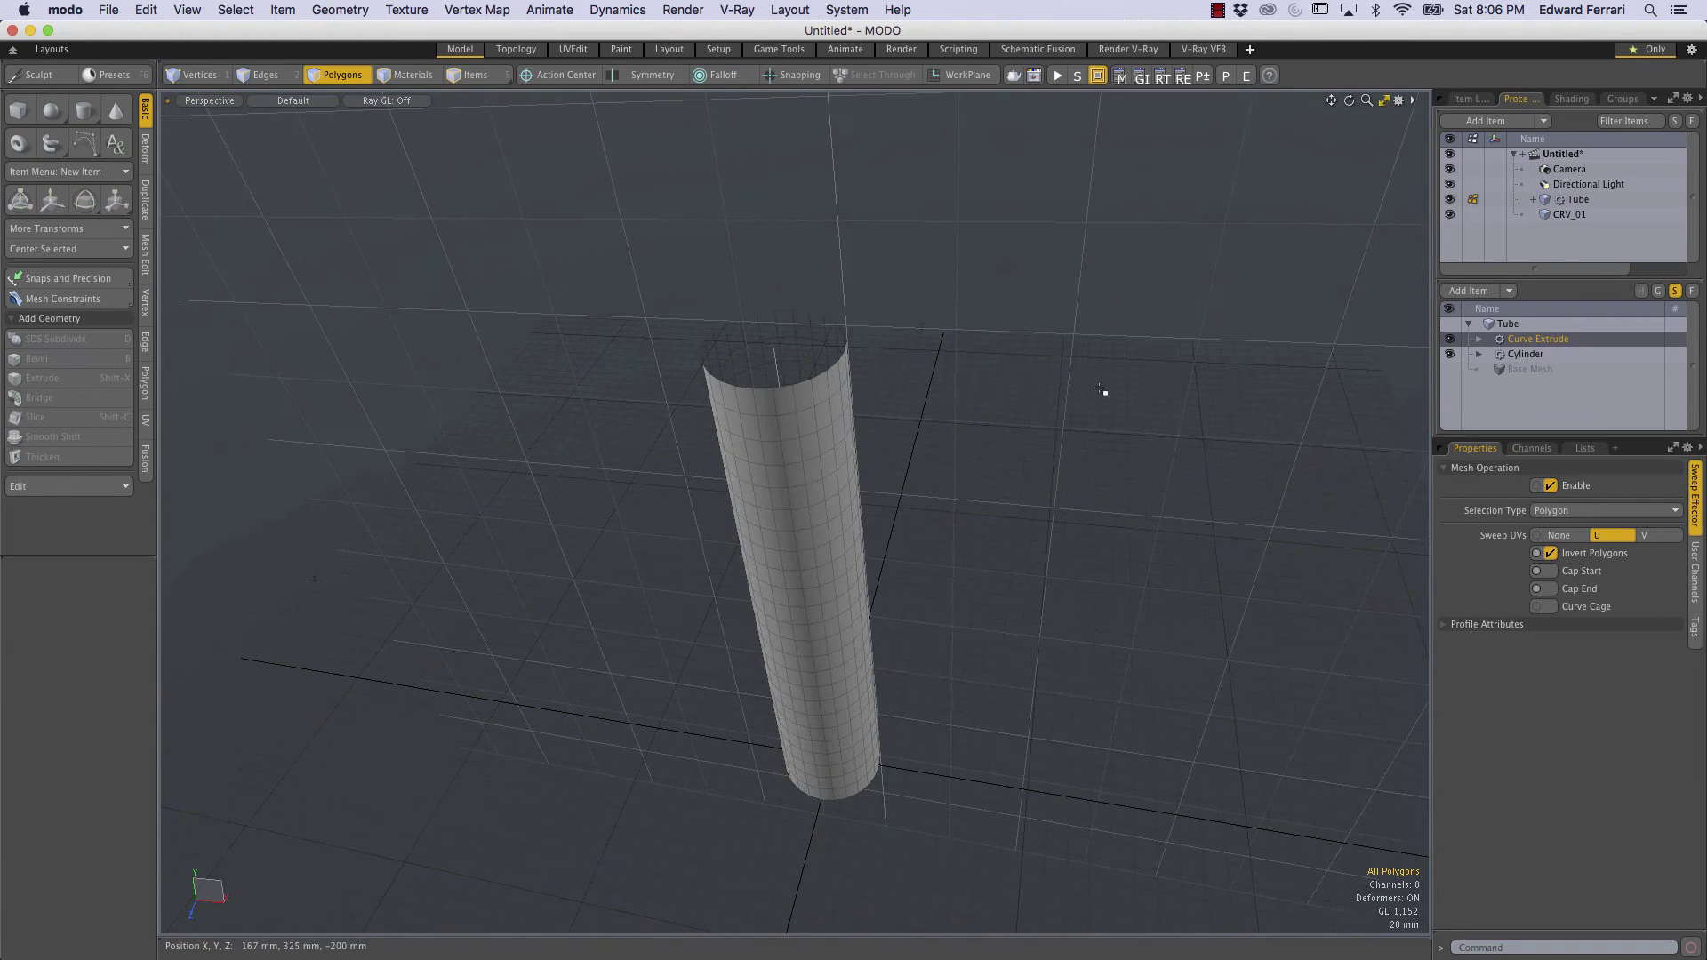
Add a Thicken mesh operation to the open tube with an offset of about 16 mm
{"action": "left_click", "coordinate": [1481, 294]}
{"action": "type", "text": "thicken"}
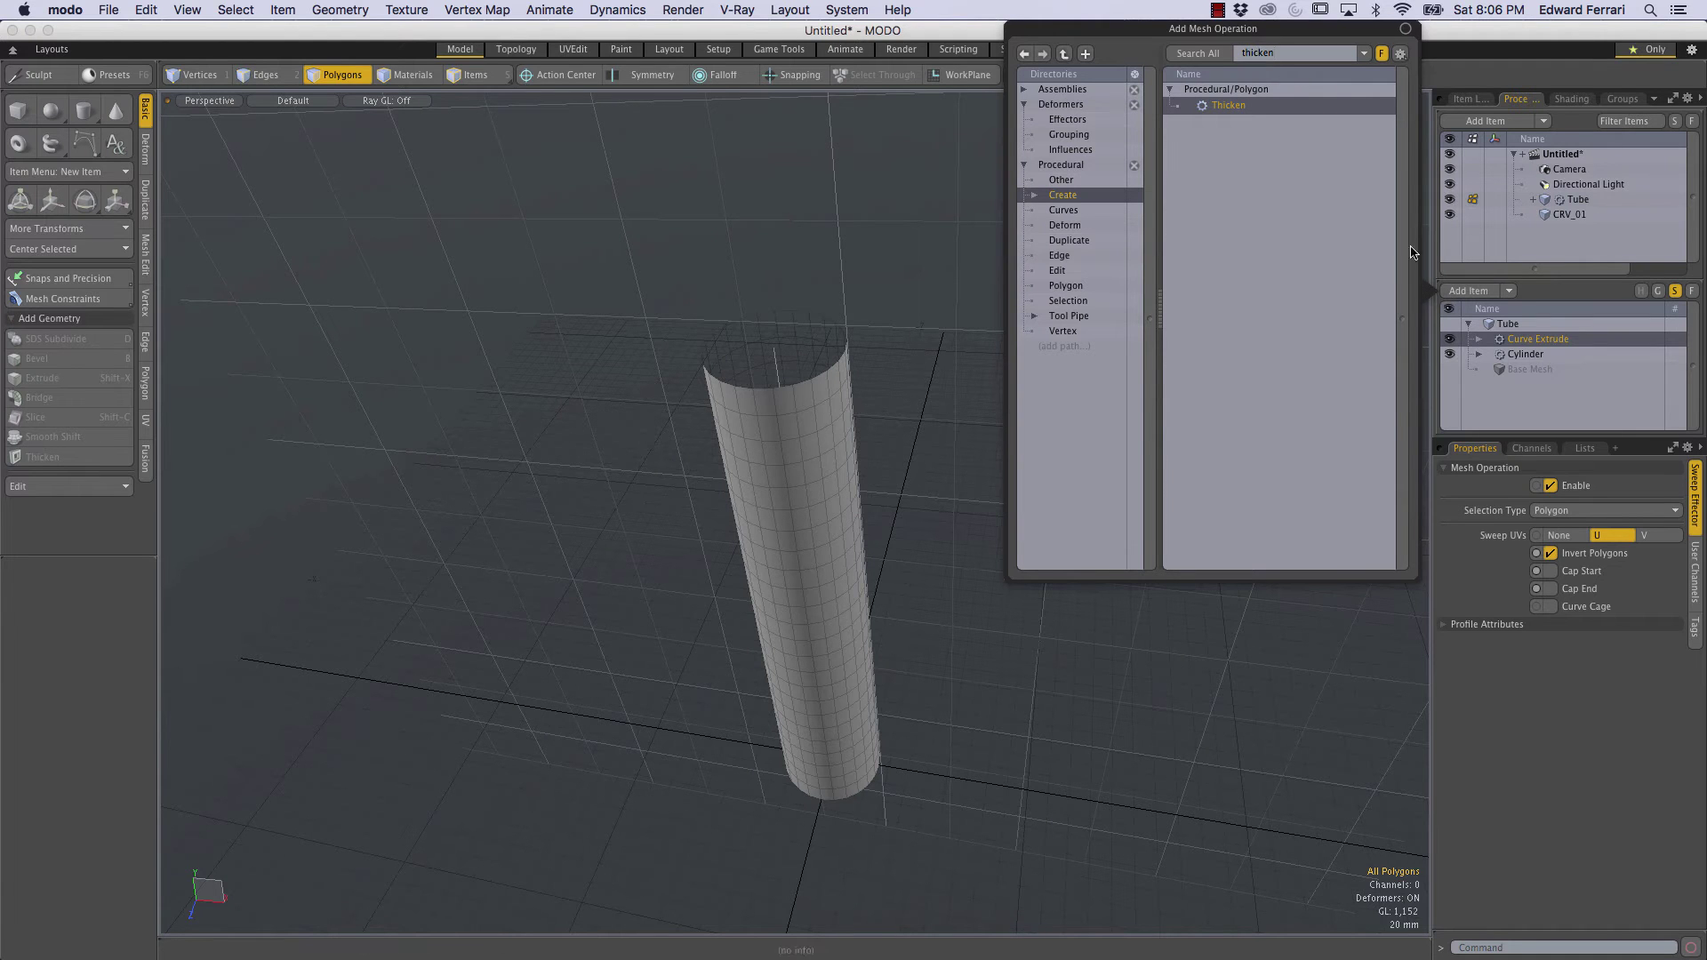
{"action": "double_click", "coordinate": [1238, 106]}
{"action": "left_click_drag", "start_coordinate": [793, 681], "coordinate": [945, 666], "text": "alt"}
{"action": "left_click_drag", "start_coordinate": [849, 545], "coordinate": [820, 660], "text": "alt"}
{"action": "left_click_drag", "start_coordinate": [957, 498], "coordinate": [845, 524], "text": "ctrl+alt"}
{"action": "left_click_drag", "start_coordinate": [844, 524], "coordinate": [843, 306], "text": "alt"}
{"action": "left_click_drag", "start_coordinate": [843, 307], "coordinate": [823, 497], "text": "alt+shift"}
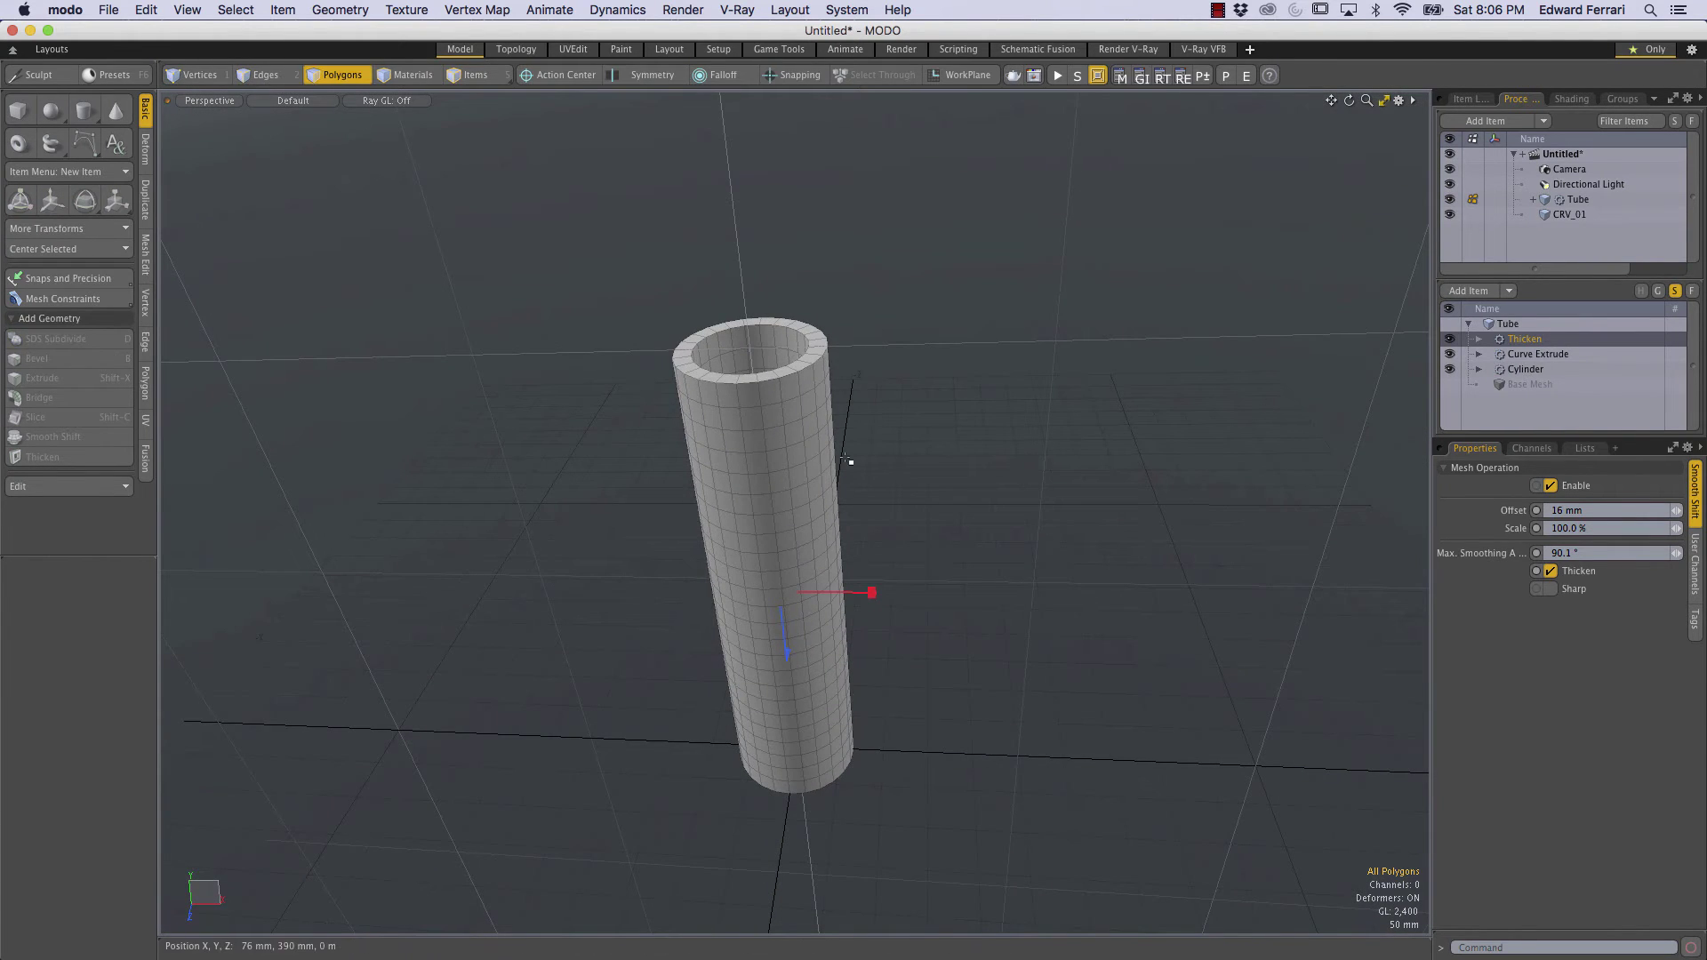
Bend the upper part of CRV_01, moving its 400 mm point to about X 96, Y 374 mm and its 300 mm point to X -77, Y 299 mm
{"action": "left_click", "coordinate": [1569, 214]}
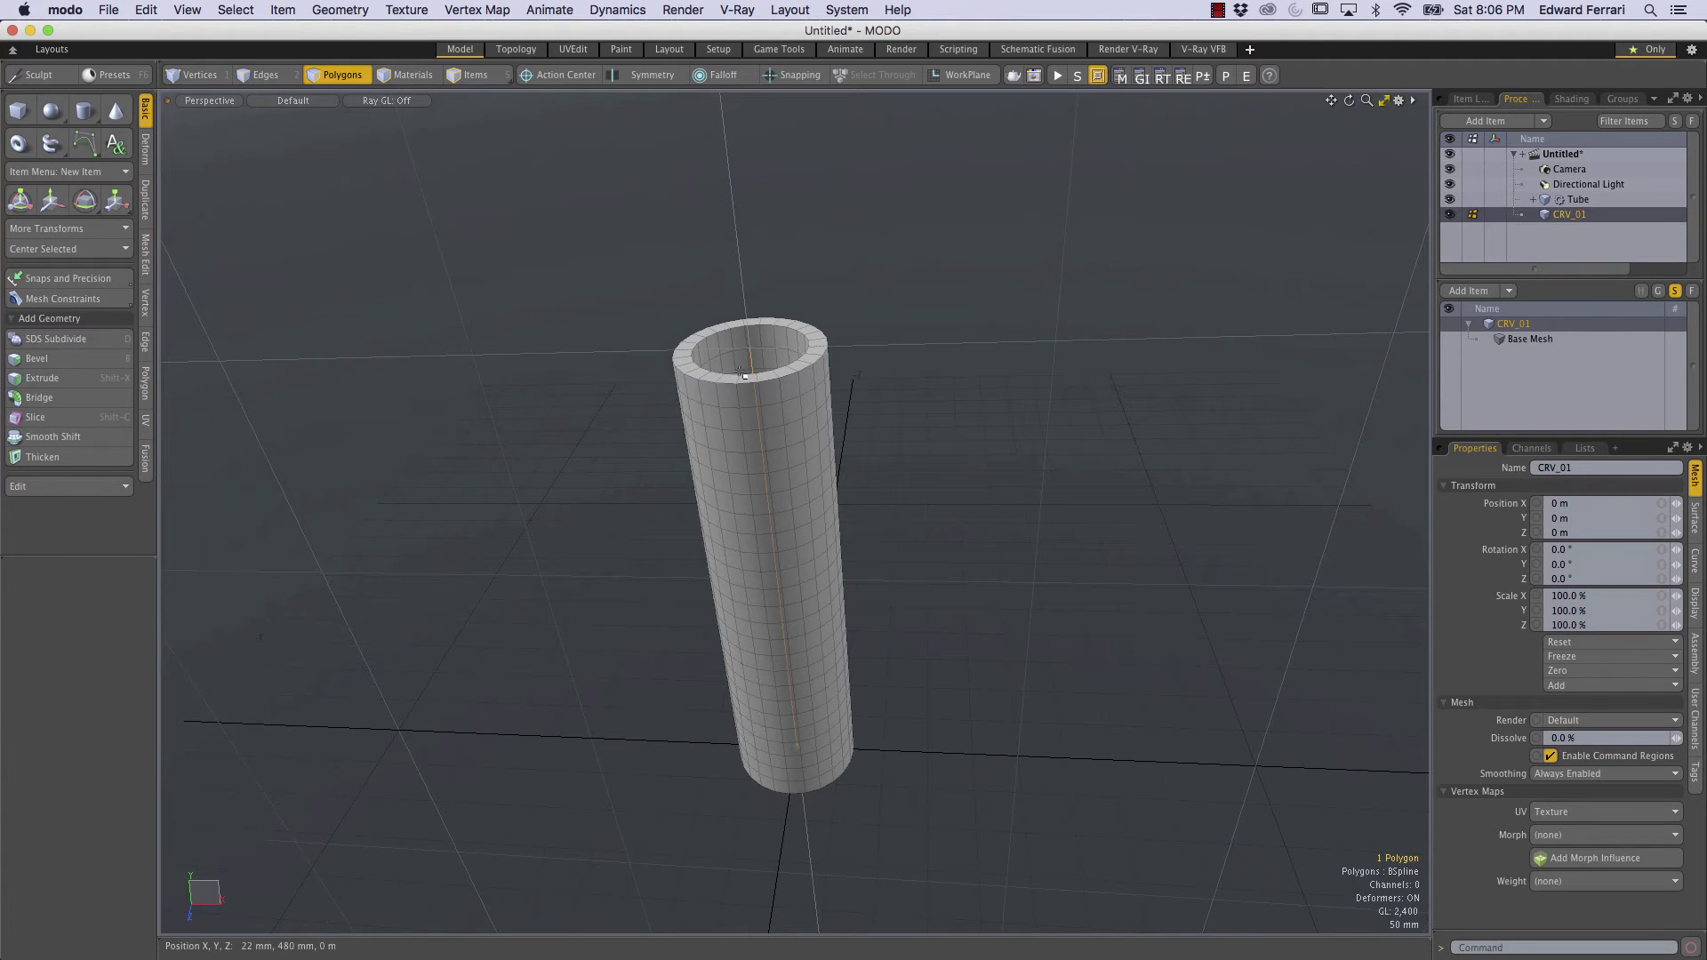
{"action": "left_click_drag", "start_coordinate": [745, 376], "coordinate": [763, 381], "text": "alt"}
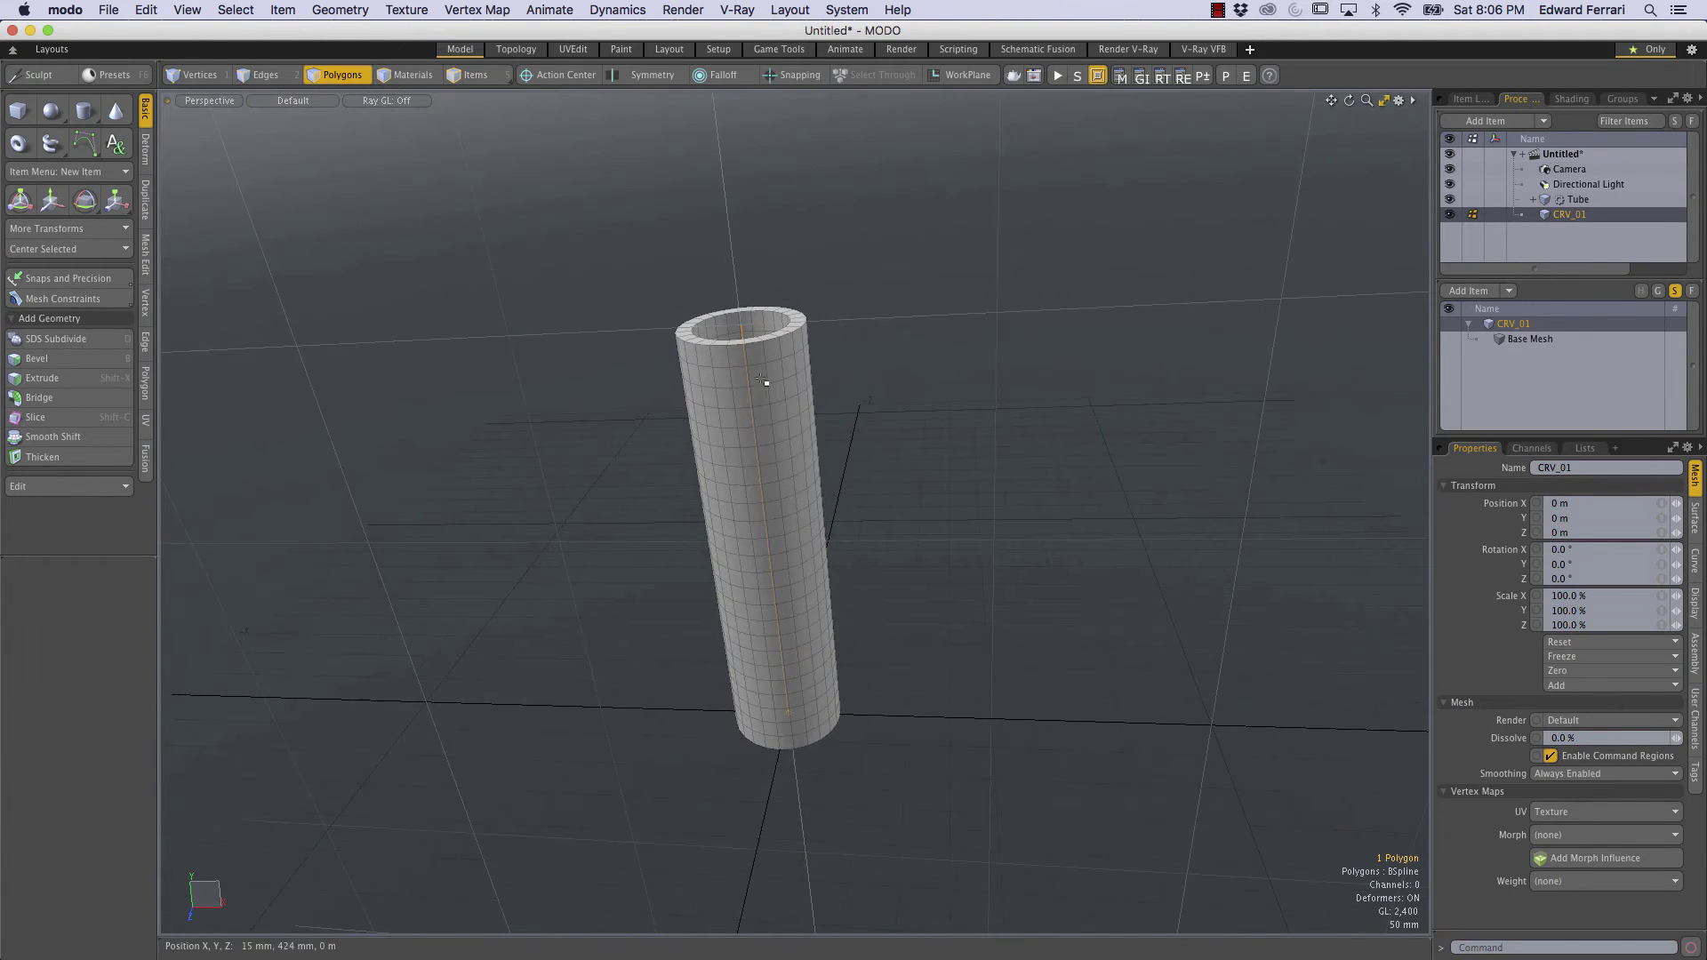
{"action": "left_click", "coordinate": [87, 146]}
{"action": "left_click_drag", "start_coordinate": [579, 438], "coordinate": [644, 353], "text": "alt"}
{"action": "left_click_drag", "start_coordinate": [798, 416], "coordinate": [874, 380], "text": "alt"}
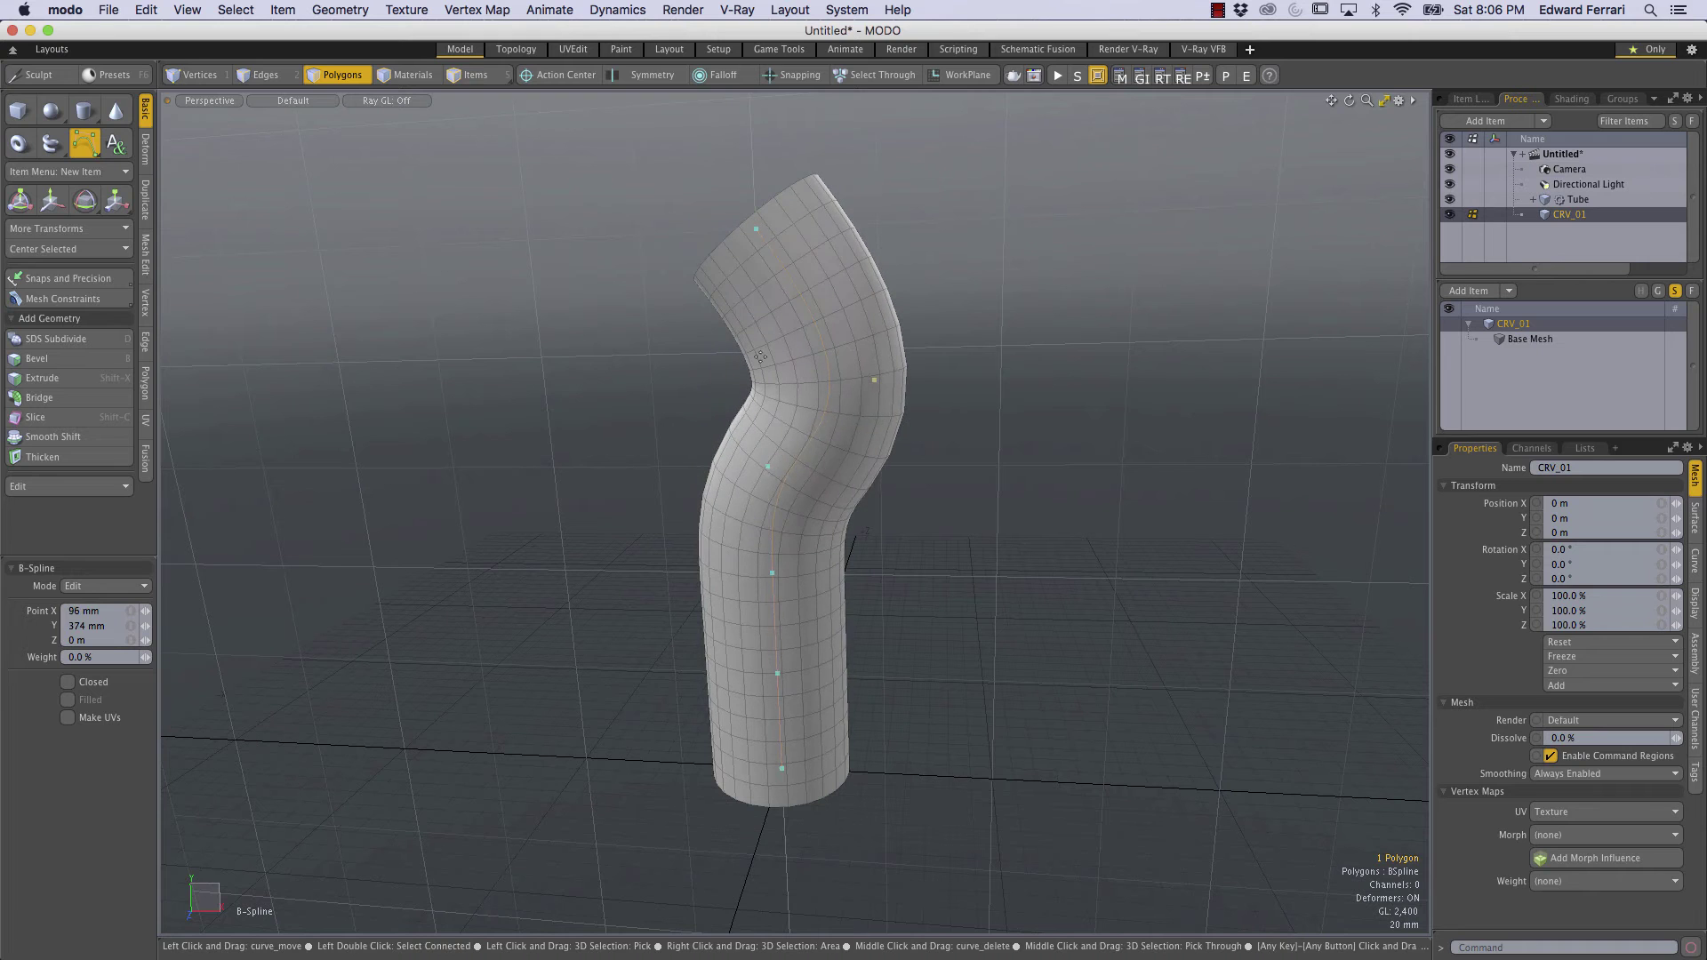
{"action": "left_click_drag", "start_coordinate": [774, 468], "coordinate": [683, 468]}
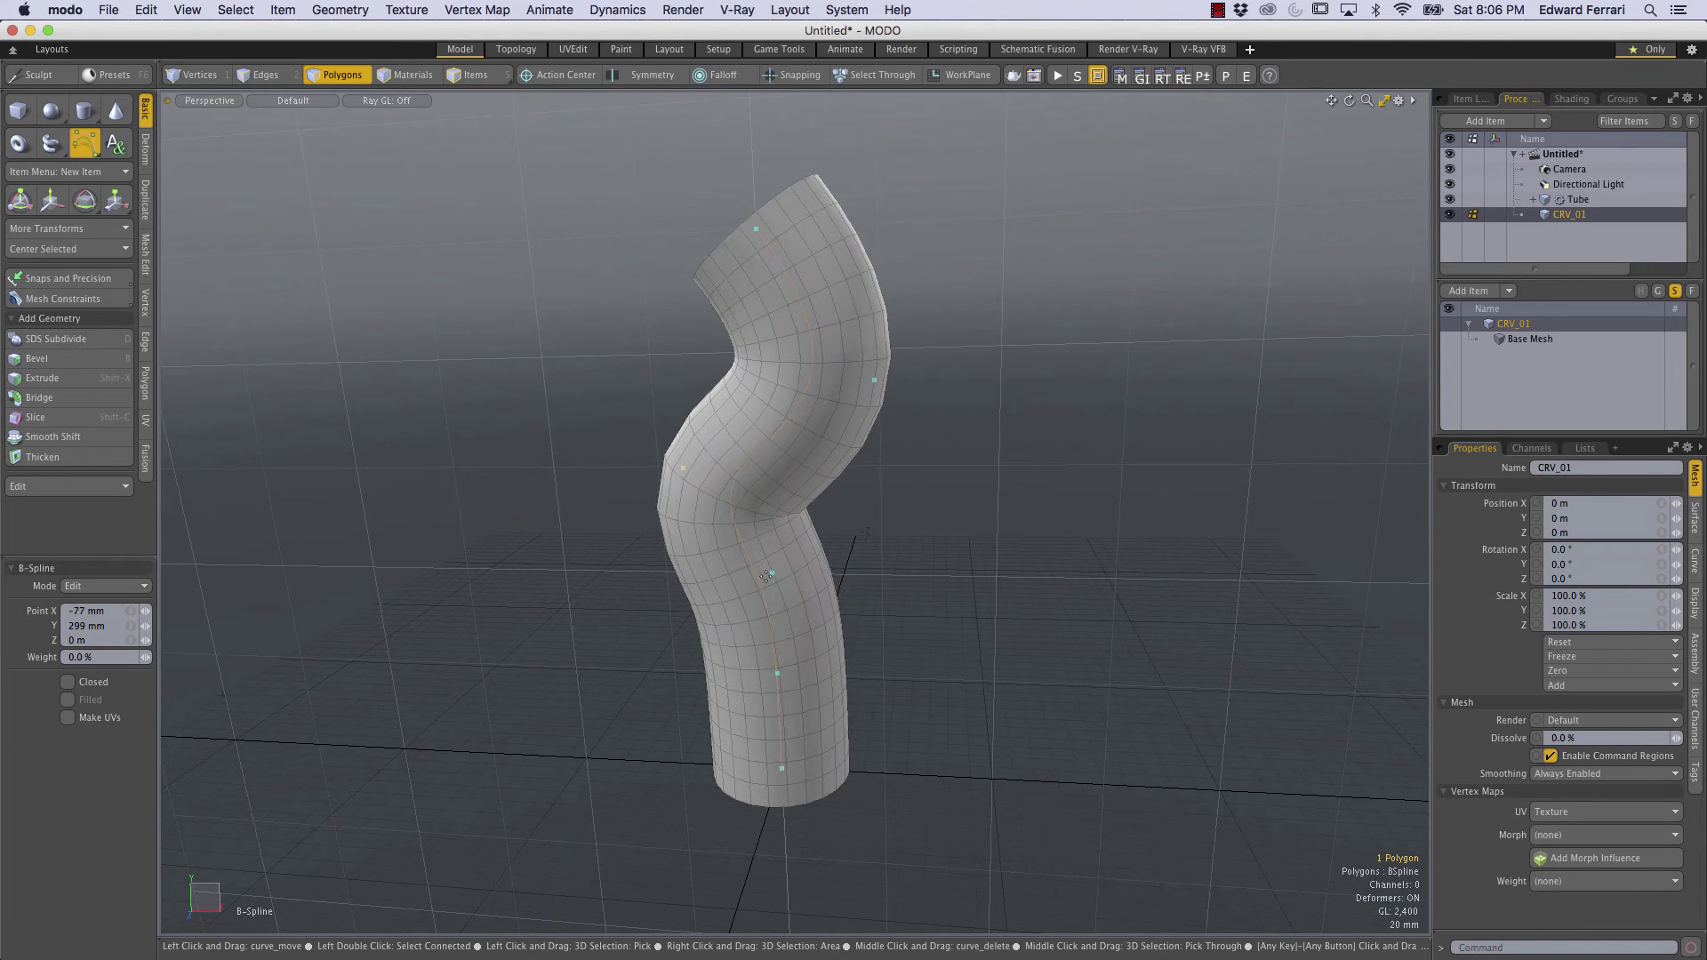
Move the lower B-spline points of CRV_01 to alternating sides and pull its base point down to about X -2, Y -42 mm
{"action": "left_click_drag", "start_coordinate": [772, 574], "coordinate": [695, 618]}
{"action": "left_click_drag", "start_coordinate": [776, 674], "coordinate": [882, 672]}
{"action": "left_click_drag", "start_coordinate": [857, 580], "coordinate": [869, 492], "text": "alt"}
{"action": "left_click_drag", "start_coordinate": [801, 700], "coordinate": [803, 741]}
{"action": "left_click_drag", "start_coordinate": [871, 422], "coordinate": [947, 464], "text": "alt+shift"}
{"action": "mouse_move", "coordinate": [815, 261]}
{"action": "left_mouse_down", "text": "alt"}
{"action": "mouse_move", "coordinate": [887, 610]}
{"action": "mouse_move", "coordinate": [807, 283]}
{"action": "left_mouse_up", "text": "alt"}
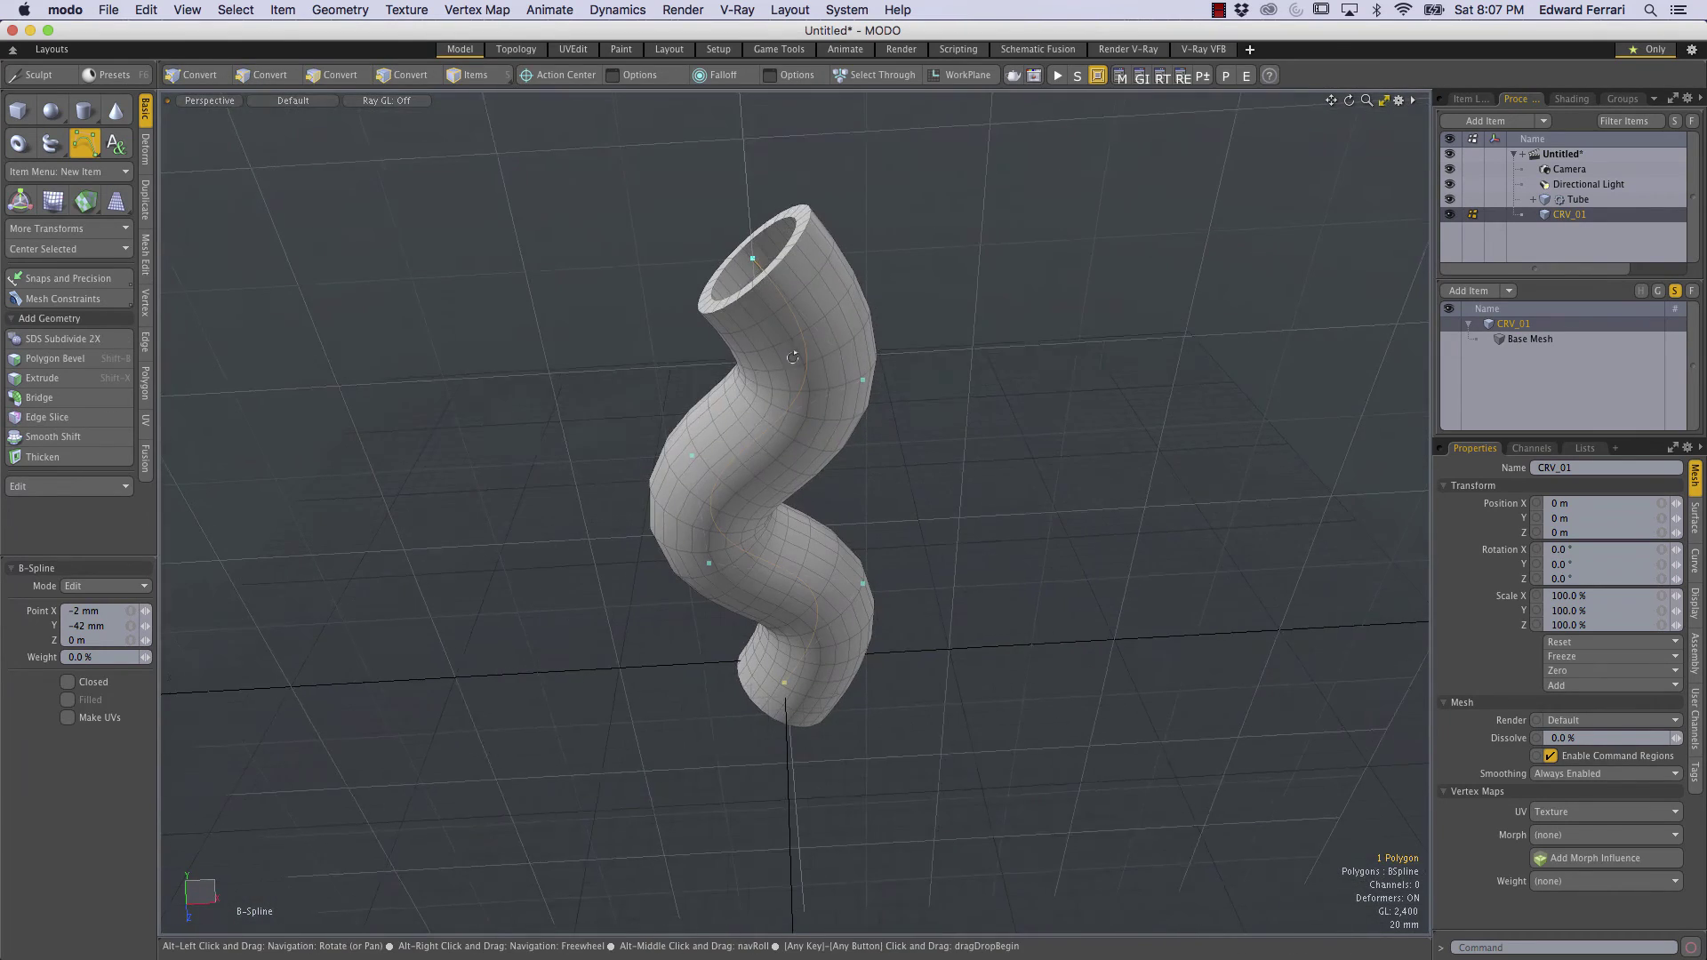
Reduce the X and Z radius of the Tube's Cylinder operation to 20 mm
{"action": "left_click", "coordinate": [1579, 200]}
{"action": "left_click", "coordinate": [1529, 370]}
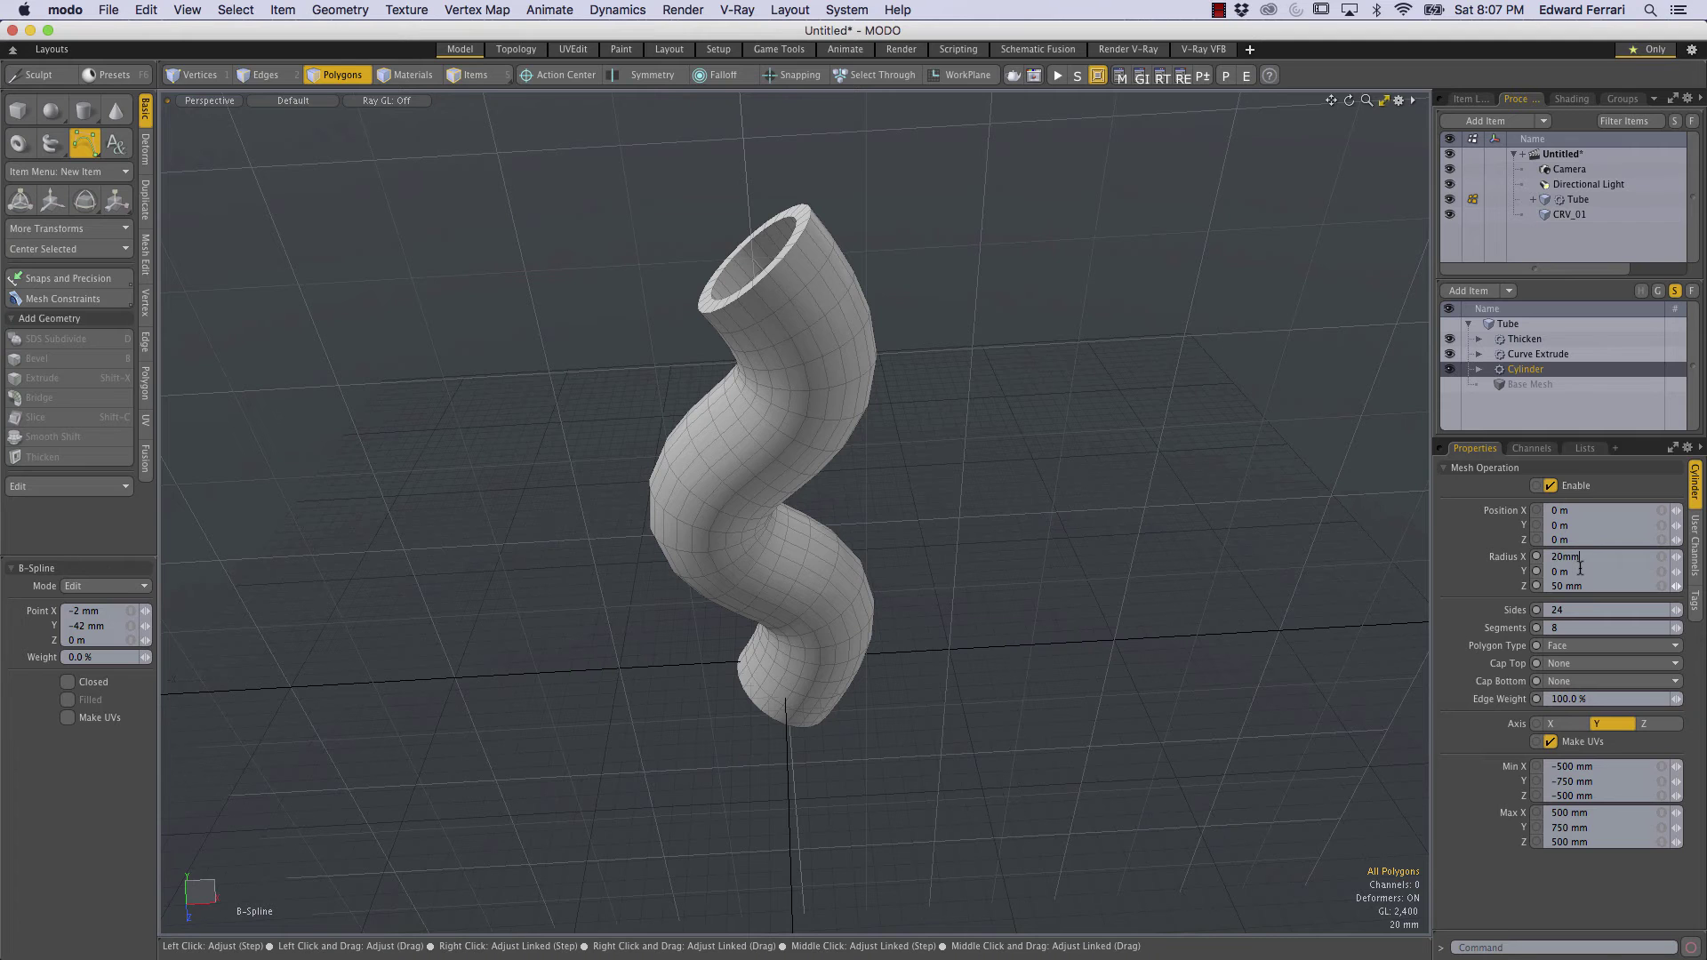
{"action": "key", "text": "Tab"}
{"action": "key", "text": "Tab"}
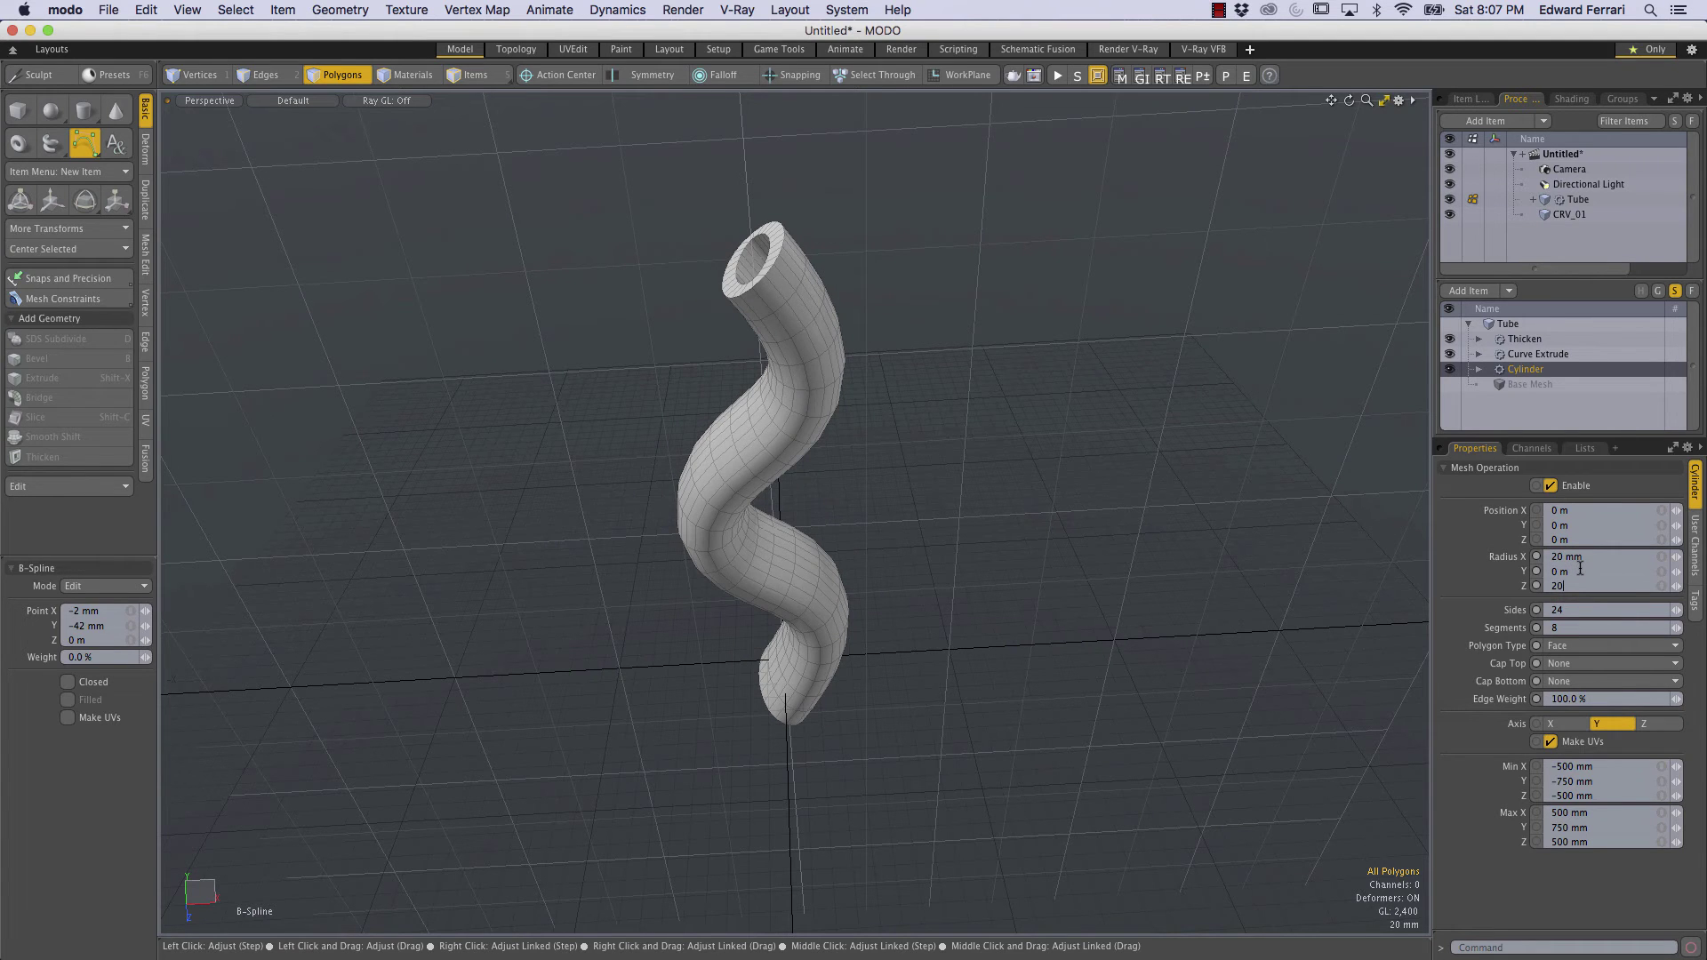
{"action": "left_click_drag", "start_coordinate": [726, 365], "coordinate": [978, 569], "text": "alt"}
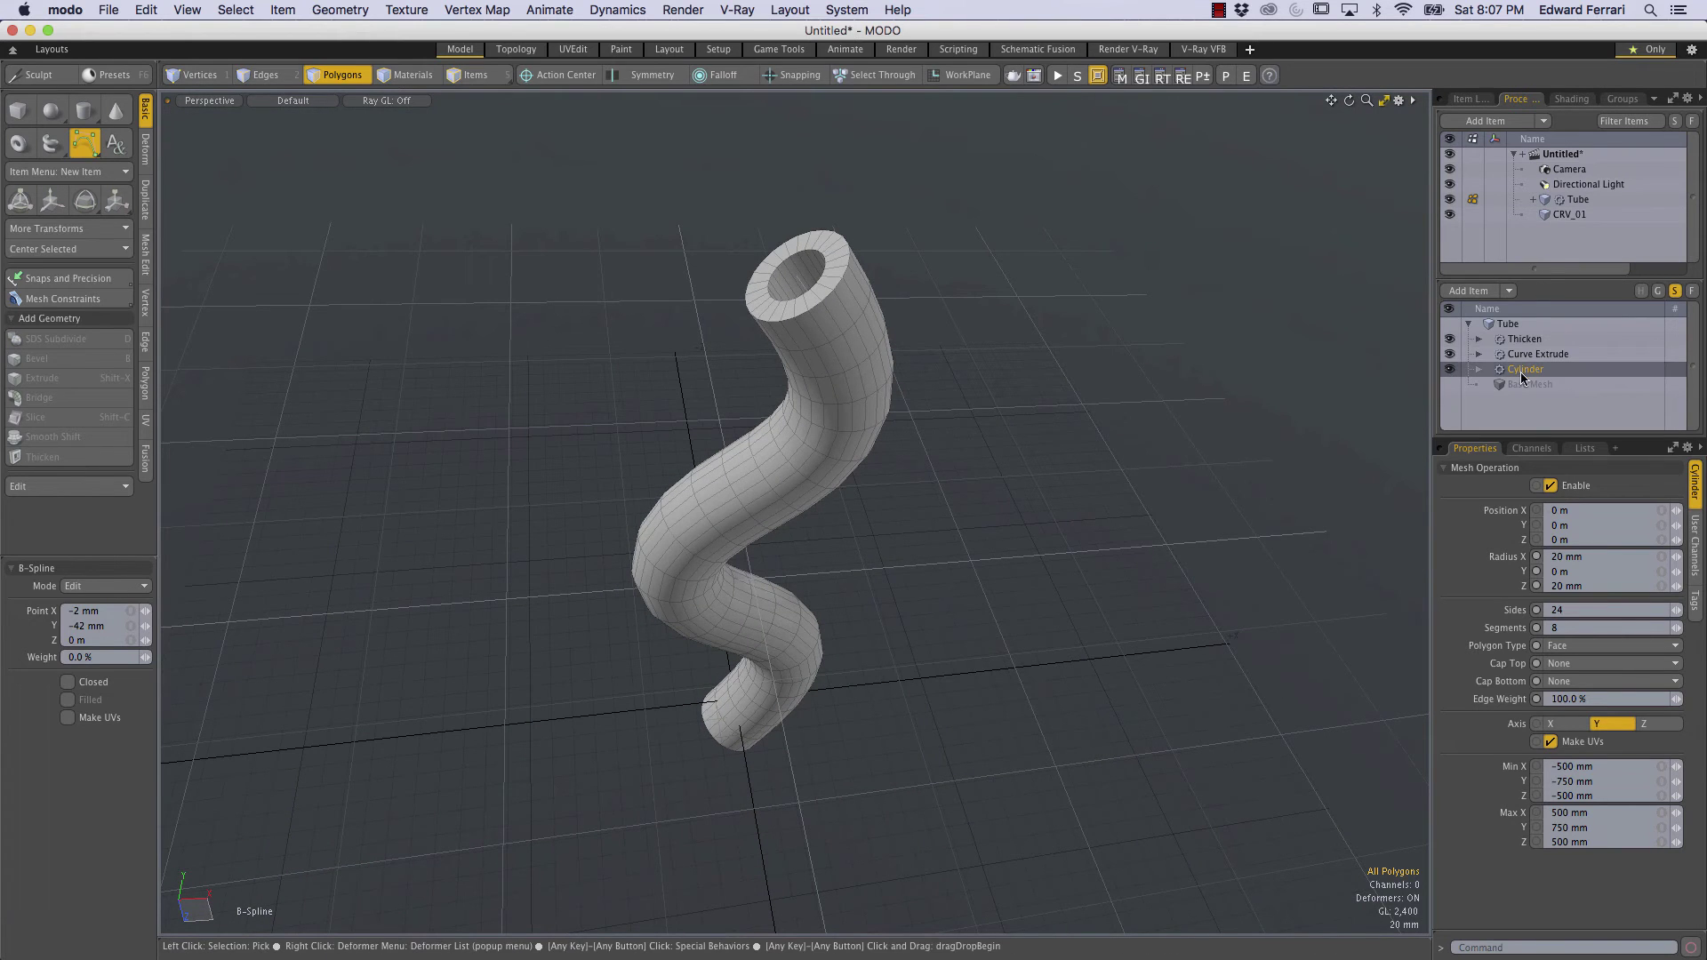
Thin the tube wall by reducing the Thicken operation's offset to about 6.5 mm
{"action": "left_click", "coordinate": [1529, 344]}
{"action": "left_click_drag", "start_coordinate": [1105, 397], "coordinate": [974, 371], "text": "alt"}
{"action": "left_click", "coordinate": [1660, 294]}
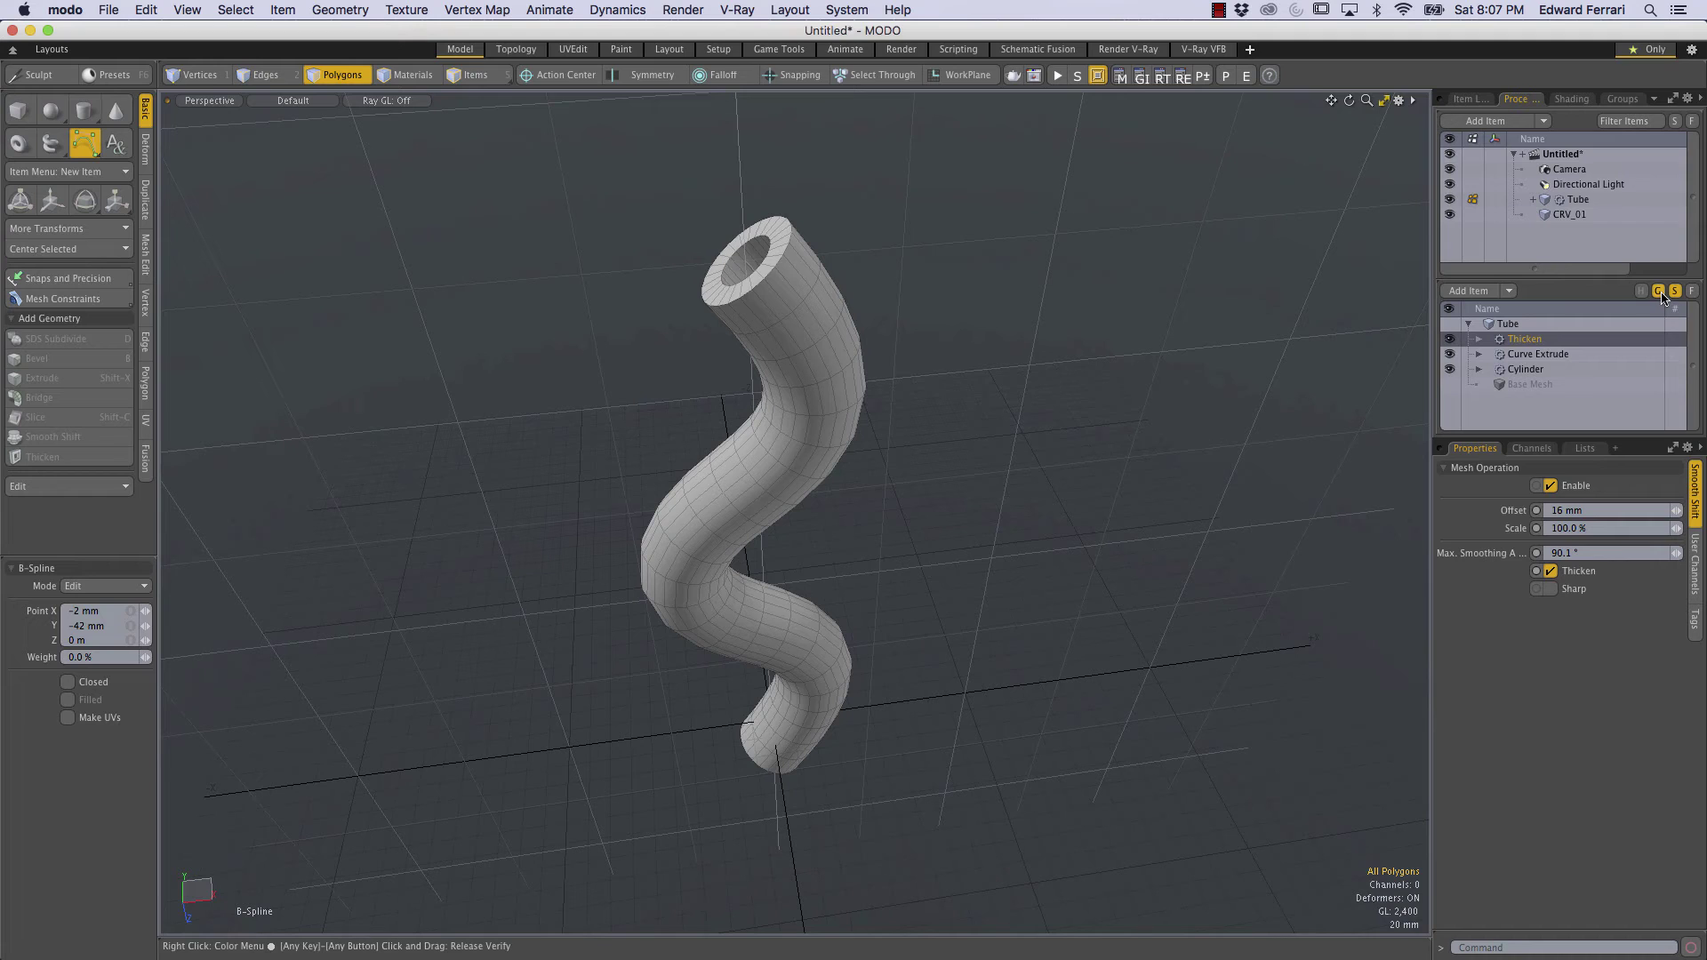
{"action": "left_click", "coordinate": [1665, 291]}
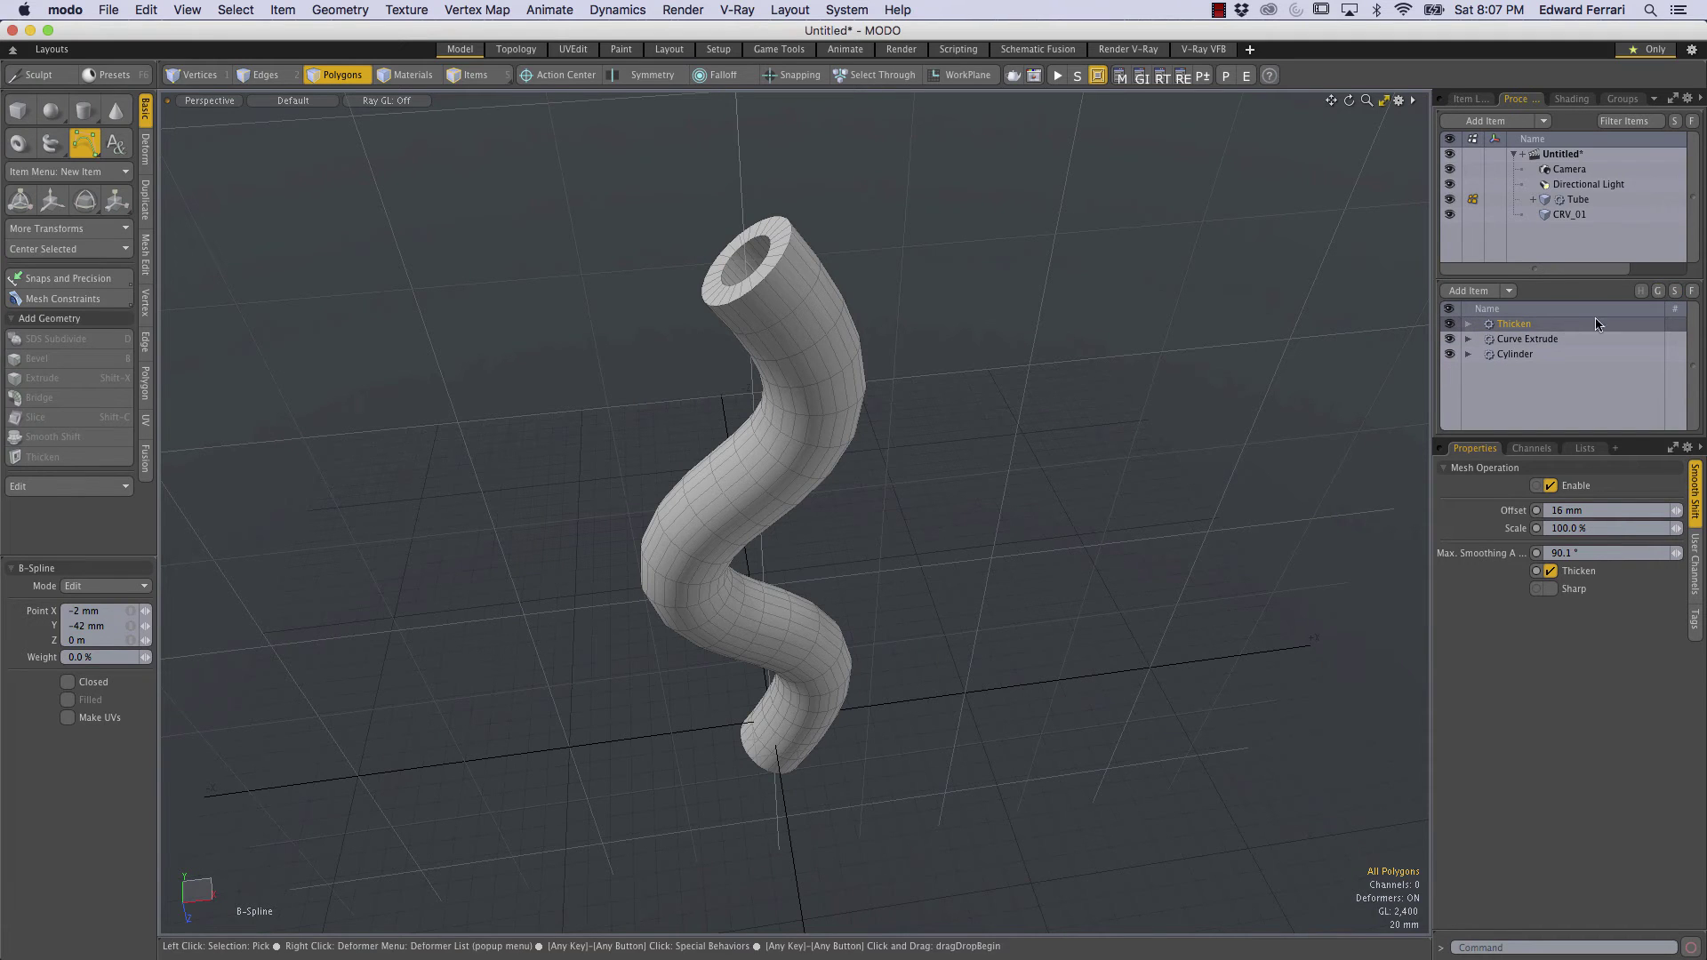
{"action": "left_click", "coordinate": [1675, 290]}
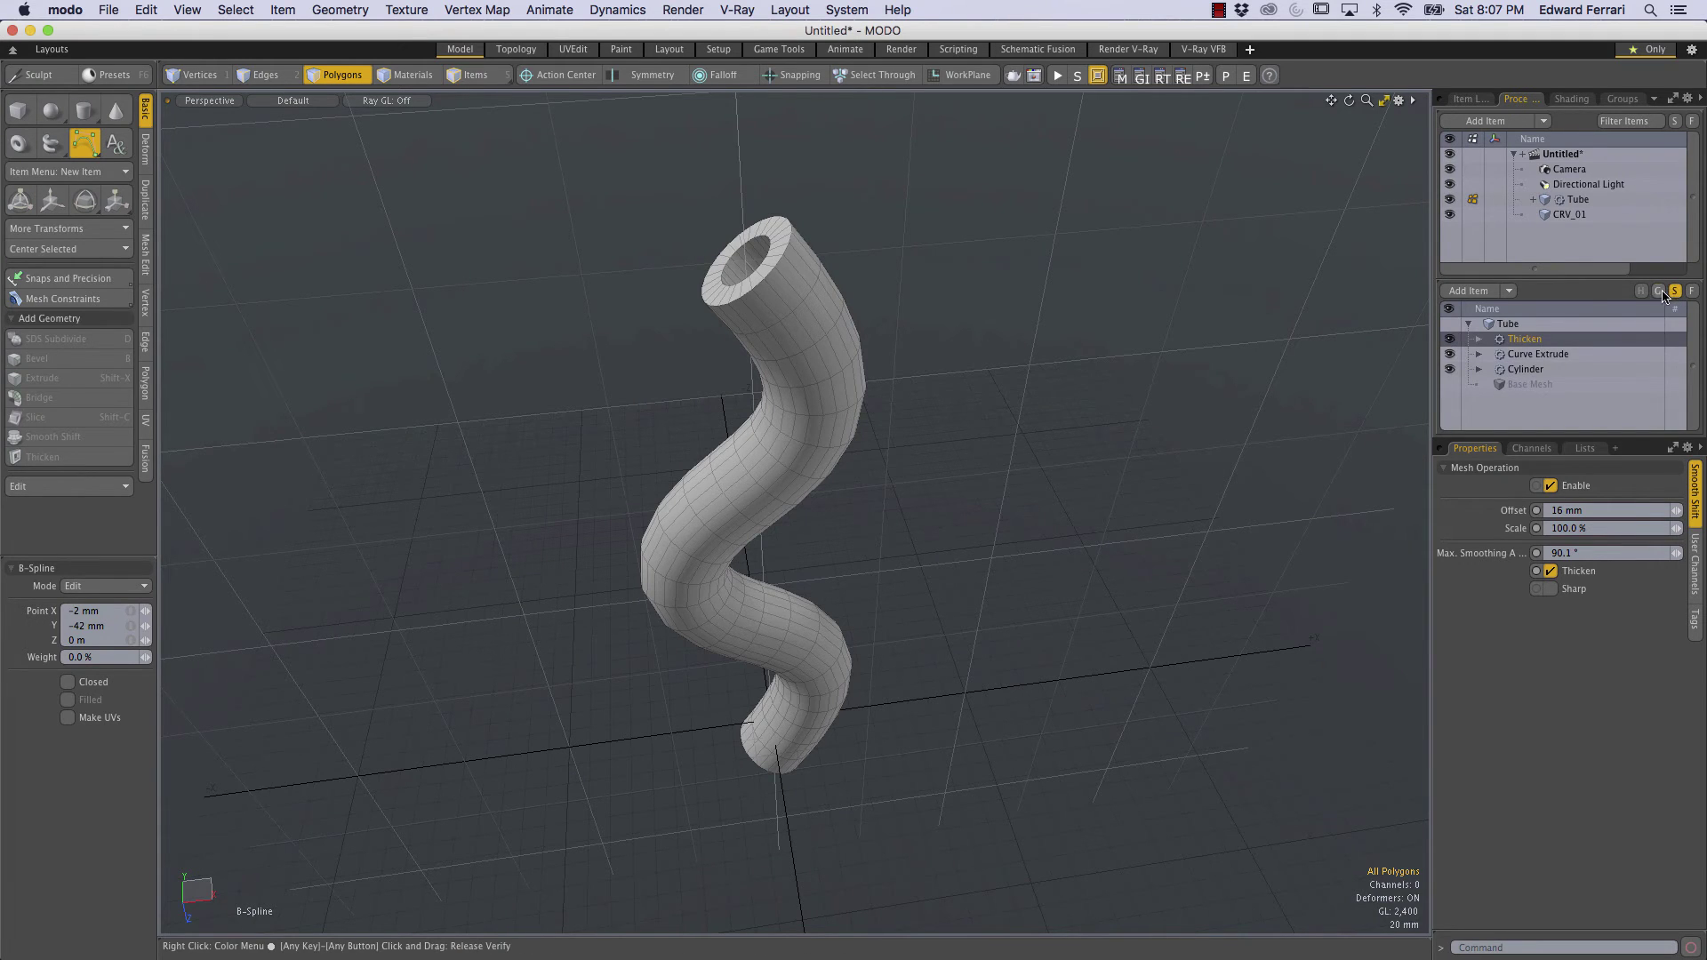
{"action": "key", "text": "5"}
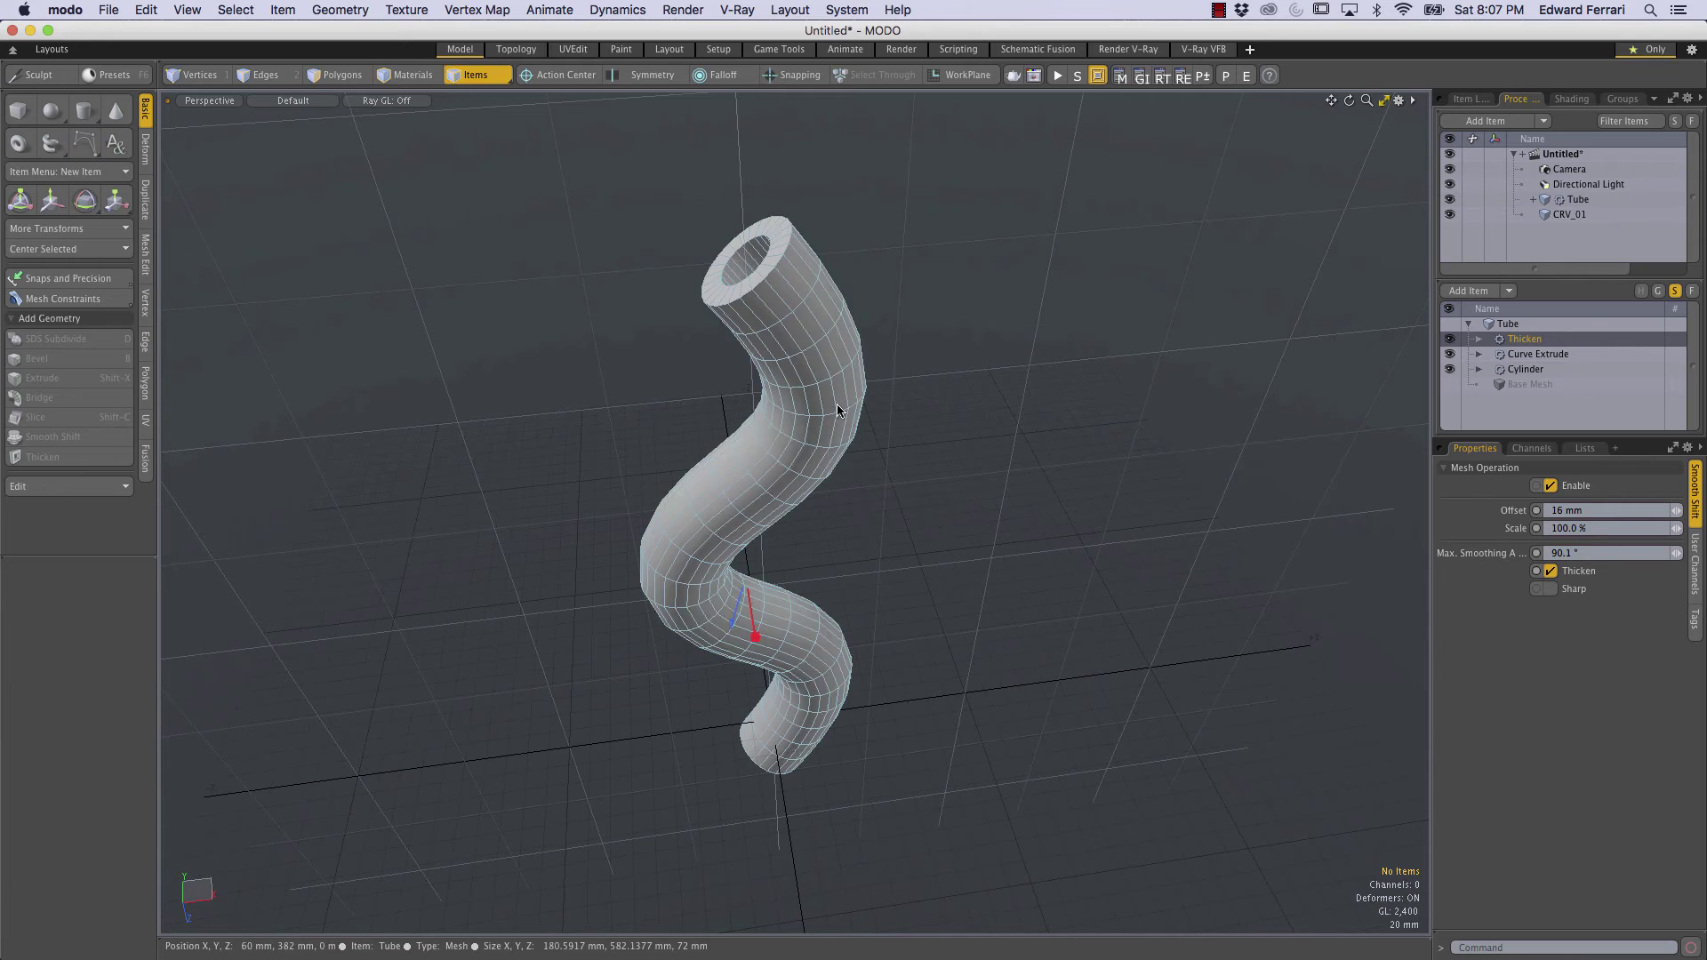
{"action": "key", "text": "3"}
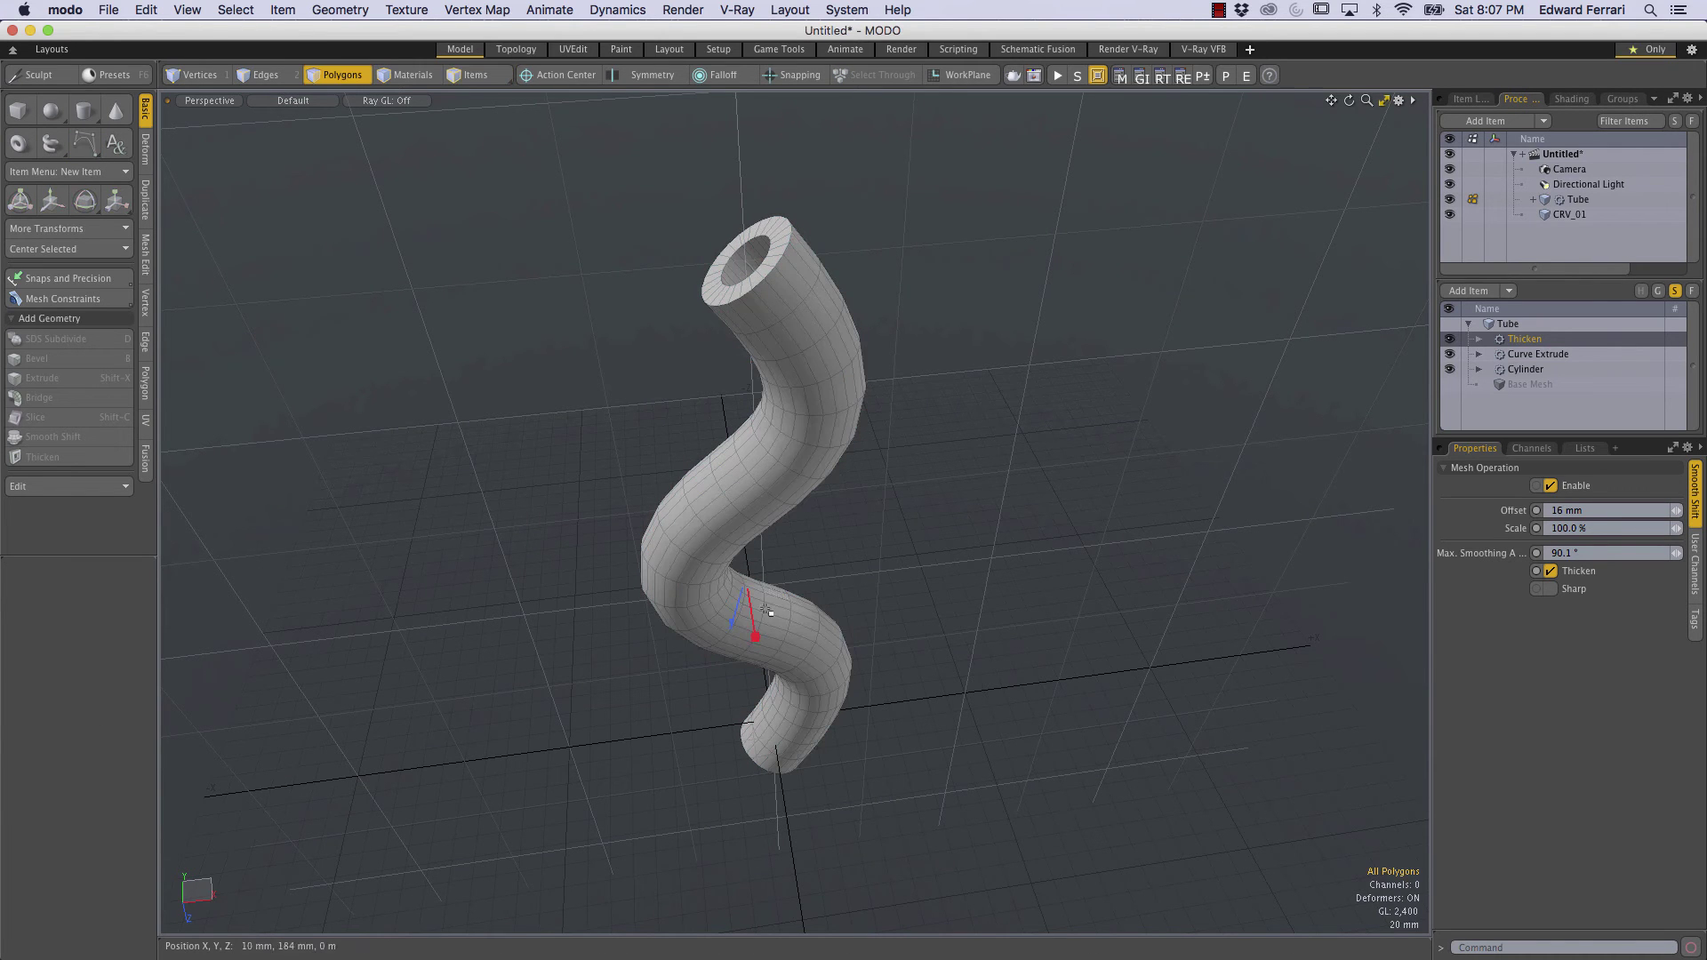
{"action": "left_click_drag", "start_coordinate": [803, 575], "coordinate": [881, 541], "text": "alt"}
{"action": "left_click_drag", "start_coordinate": [653, 640], "coordinate": [718, 656], "text": "ctrl+alt"}
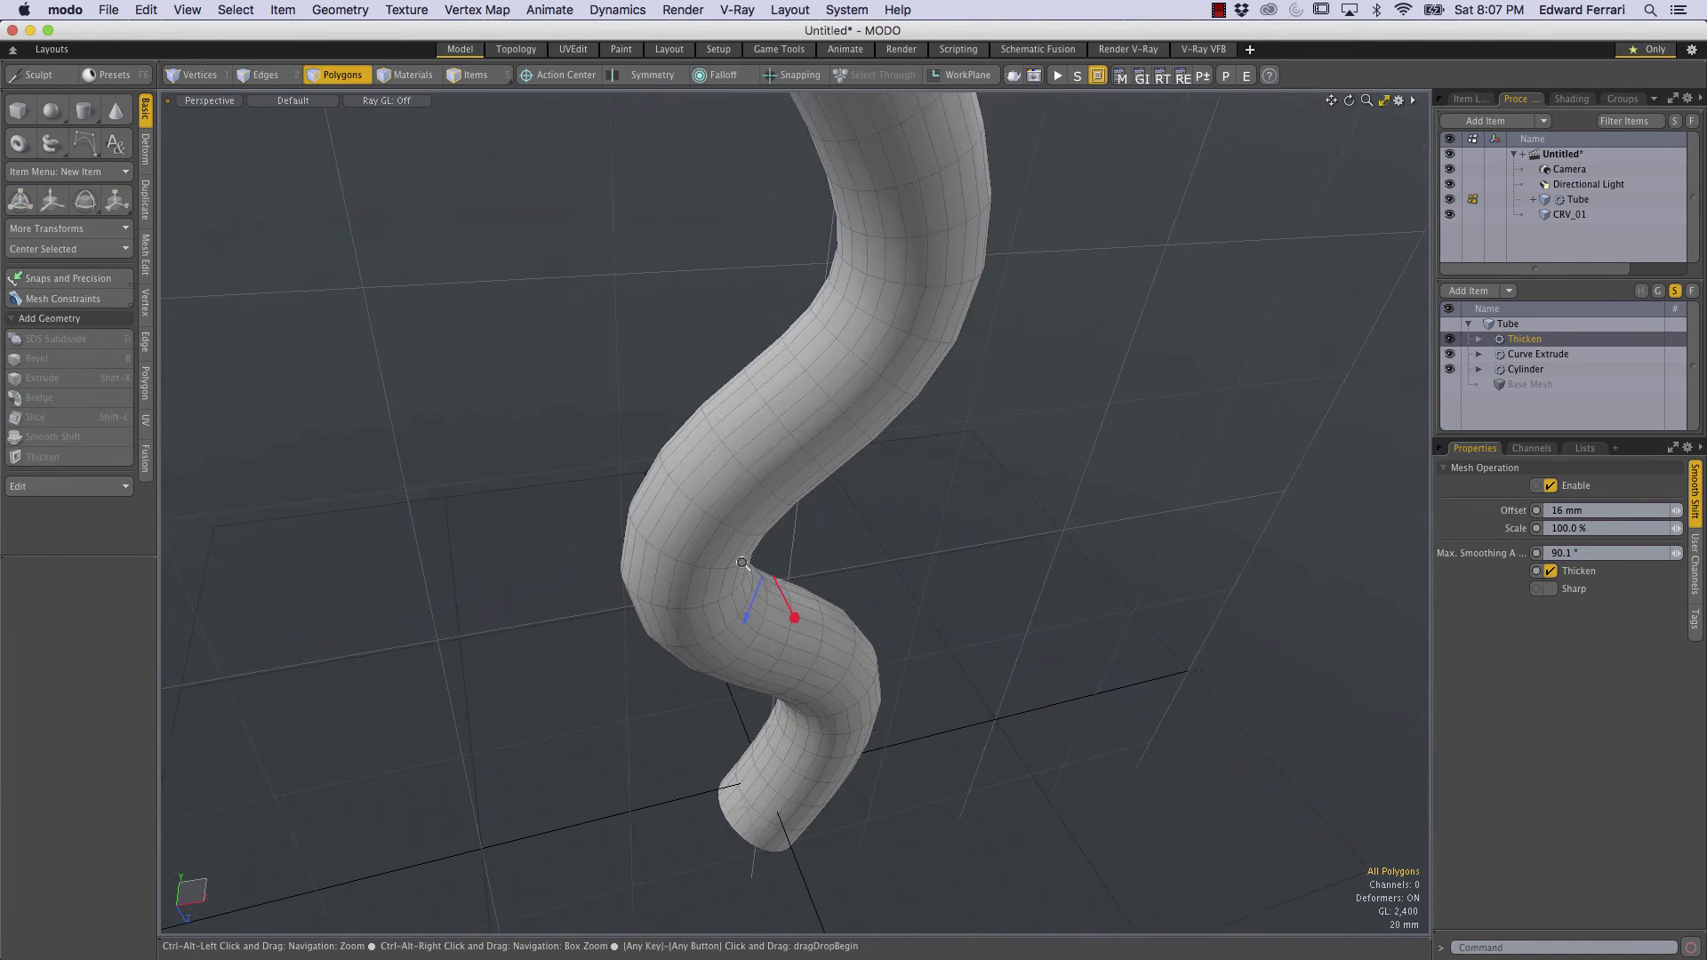
{"action": "left_click_drag", "start_coordinate": [718, 578], "coordinate": [750, 616], "text": "alt"}
{"action": "mouse_move", "coordinate": [845, 391]}
{"action": "left_mouse_down", "text": "alt"}
{"action": "mouse_move", "coordinate": [800, 397]}
{"action": "mouse_move", "coordinate": [761, 498]}
{"action": "mouse_move", "coordinate": [813, 463]}
{"action": "mouse_move", "coordinate": [829, 400]}
{"action": "left_mouse_up", "text": "alt"}
{"action": "left_click_drag", "start_coordinate": [830, 545], "coordinate": [764, 506], "text": "alt"}
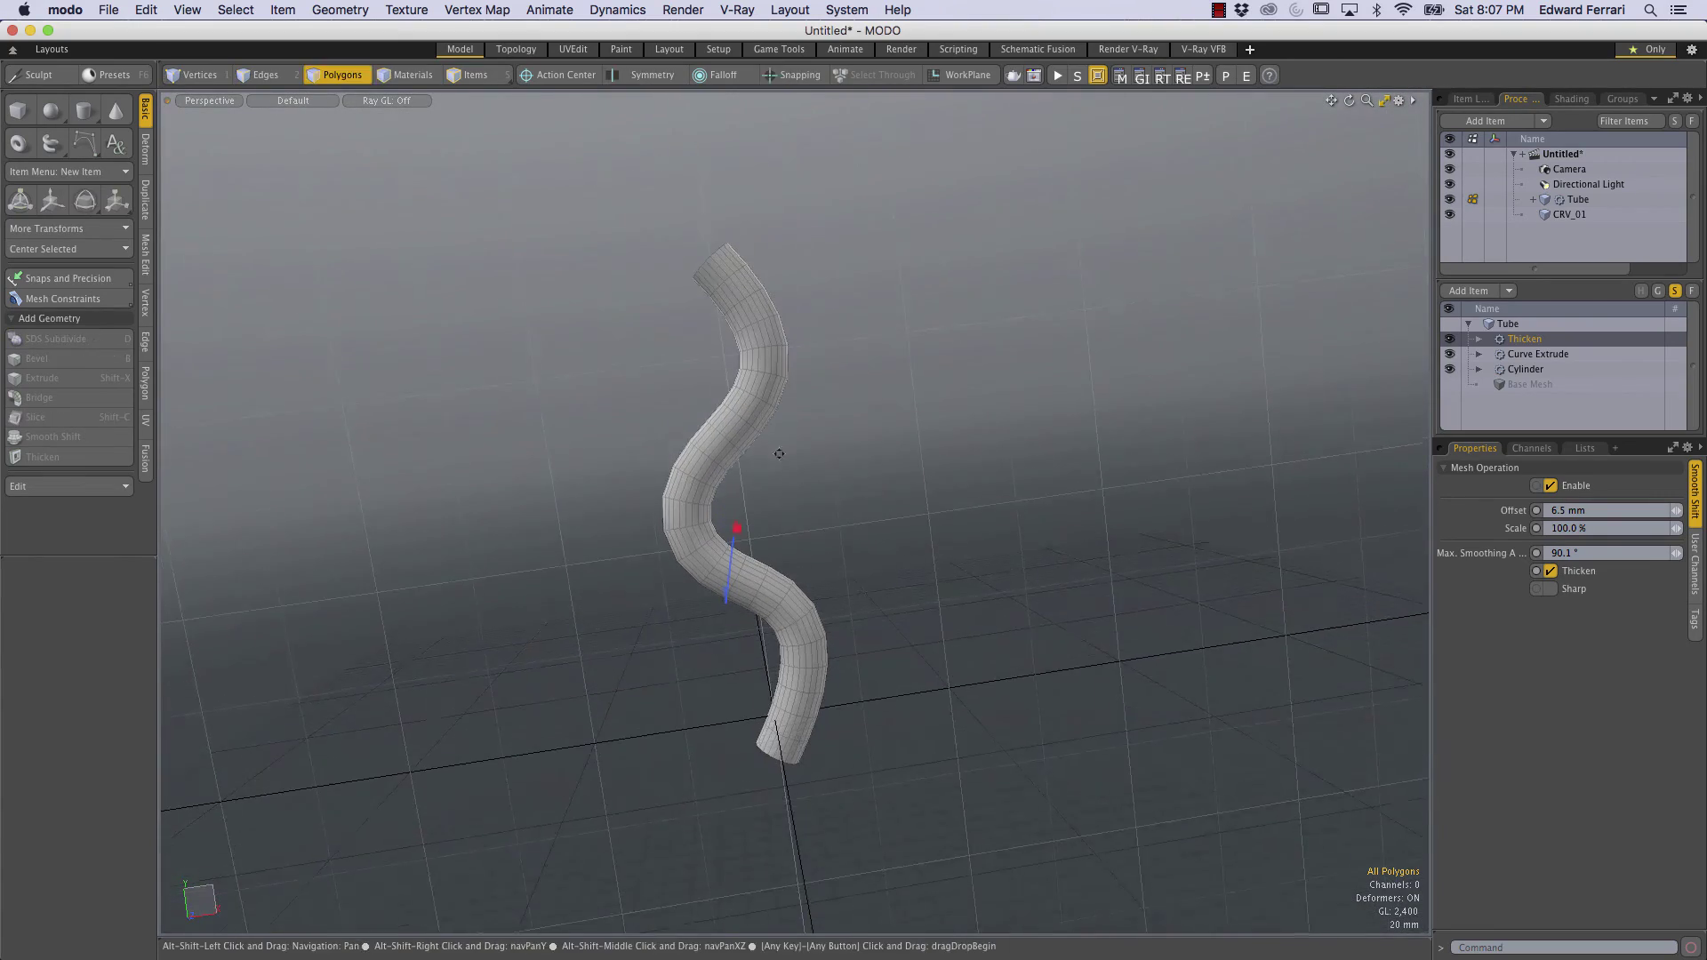
Pull the upper-left B-spline point of CRV_01 outward to about X -128, Y 308 mm
{"action": "left_click", "coordinate": [1572, 214]}
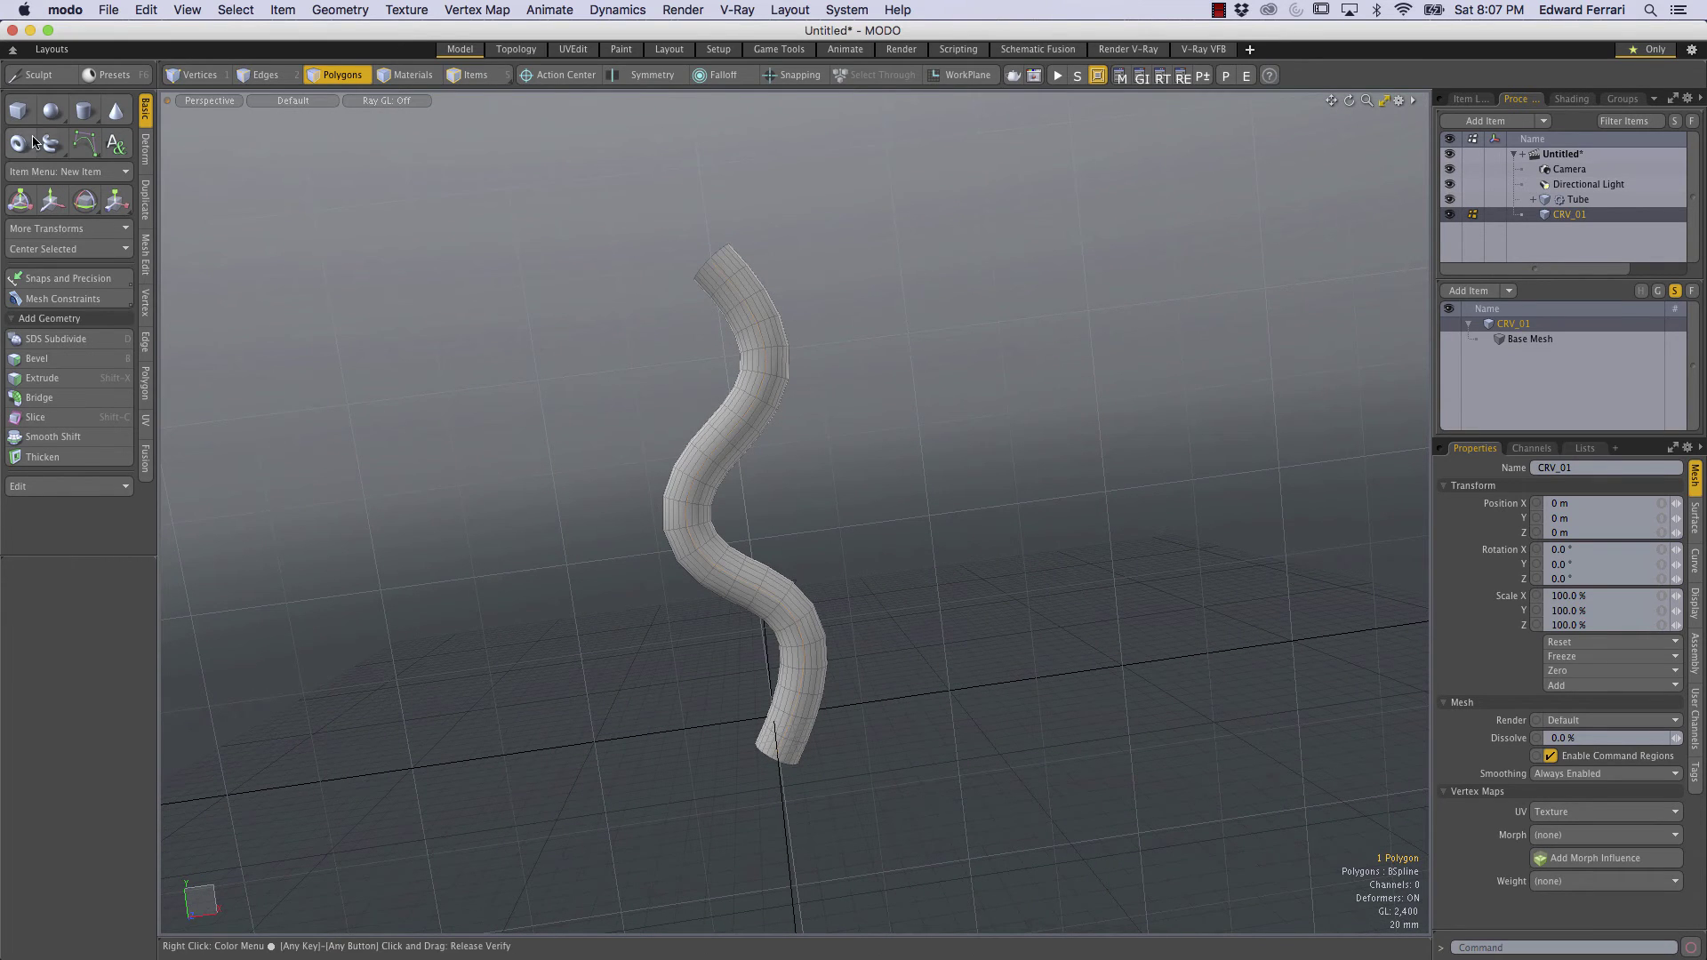
{"action": "left_click", "coordinate": [92, 144]}
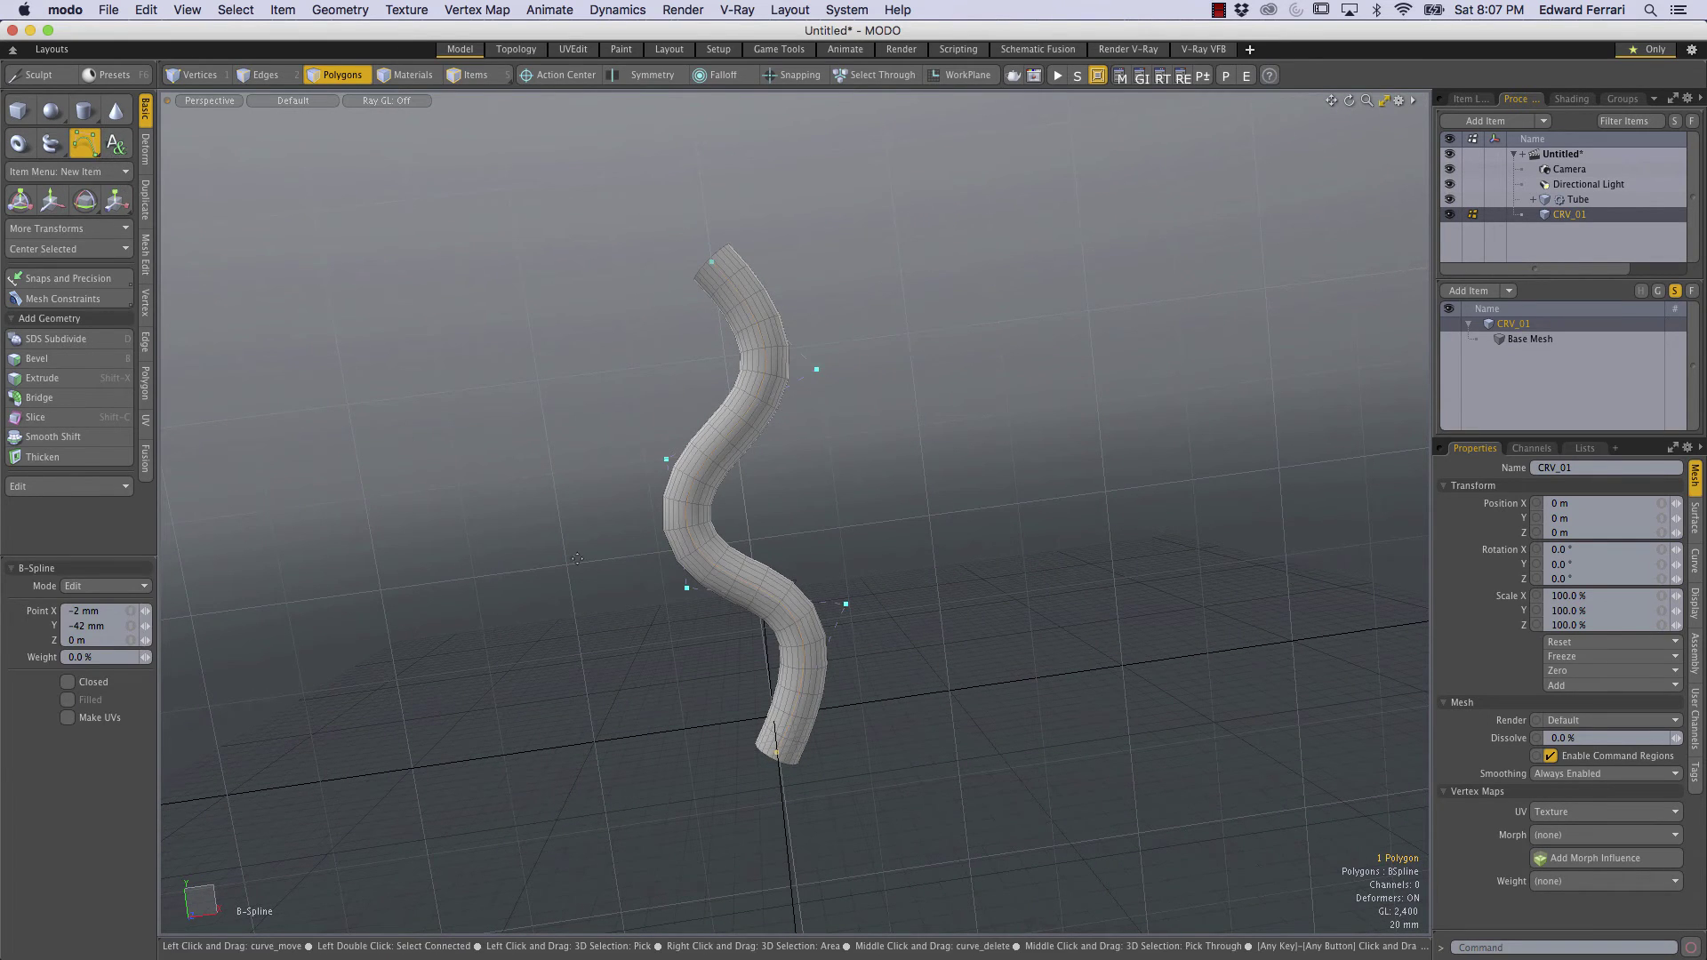
{"action": "left_click_drag", "start_coordinate": [763, 584], "coordinate": [760, 553], "text": "alt"}
{"action": "left_click_drag", "start_coordinate": [678, 588], "coordinate": [765, 465]}
{"action": "scroll", "coordinate": [587, 424], "scroll_direction": "up", "scroll_amount": 4, "text": "alt"}
{"action": "scroll", "coordinate": [605, 465], "scroll_direction": "down", "scroll_amount": 5}
{"action": "scroll", "coordinate": [767, 467], "scroll_direction": "up", "scroll_amount": 5}
{"action": "left_click_drag", "start_coordinate": [814, 537], "coordinate": [780, 519], "text": "alt"}
{"action": "scroll", "coordinate": [811, 611], "scroll_direction": "down", "scroll_amount": 3}
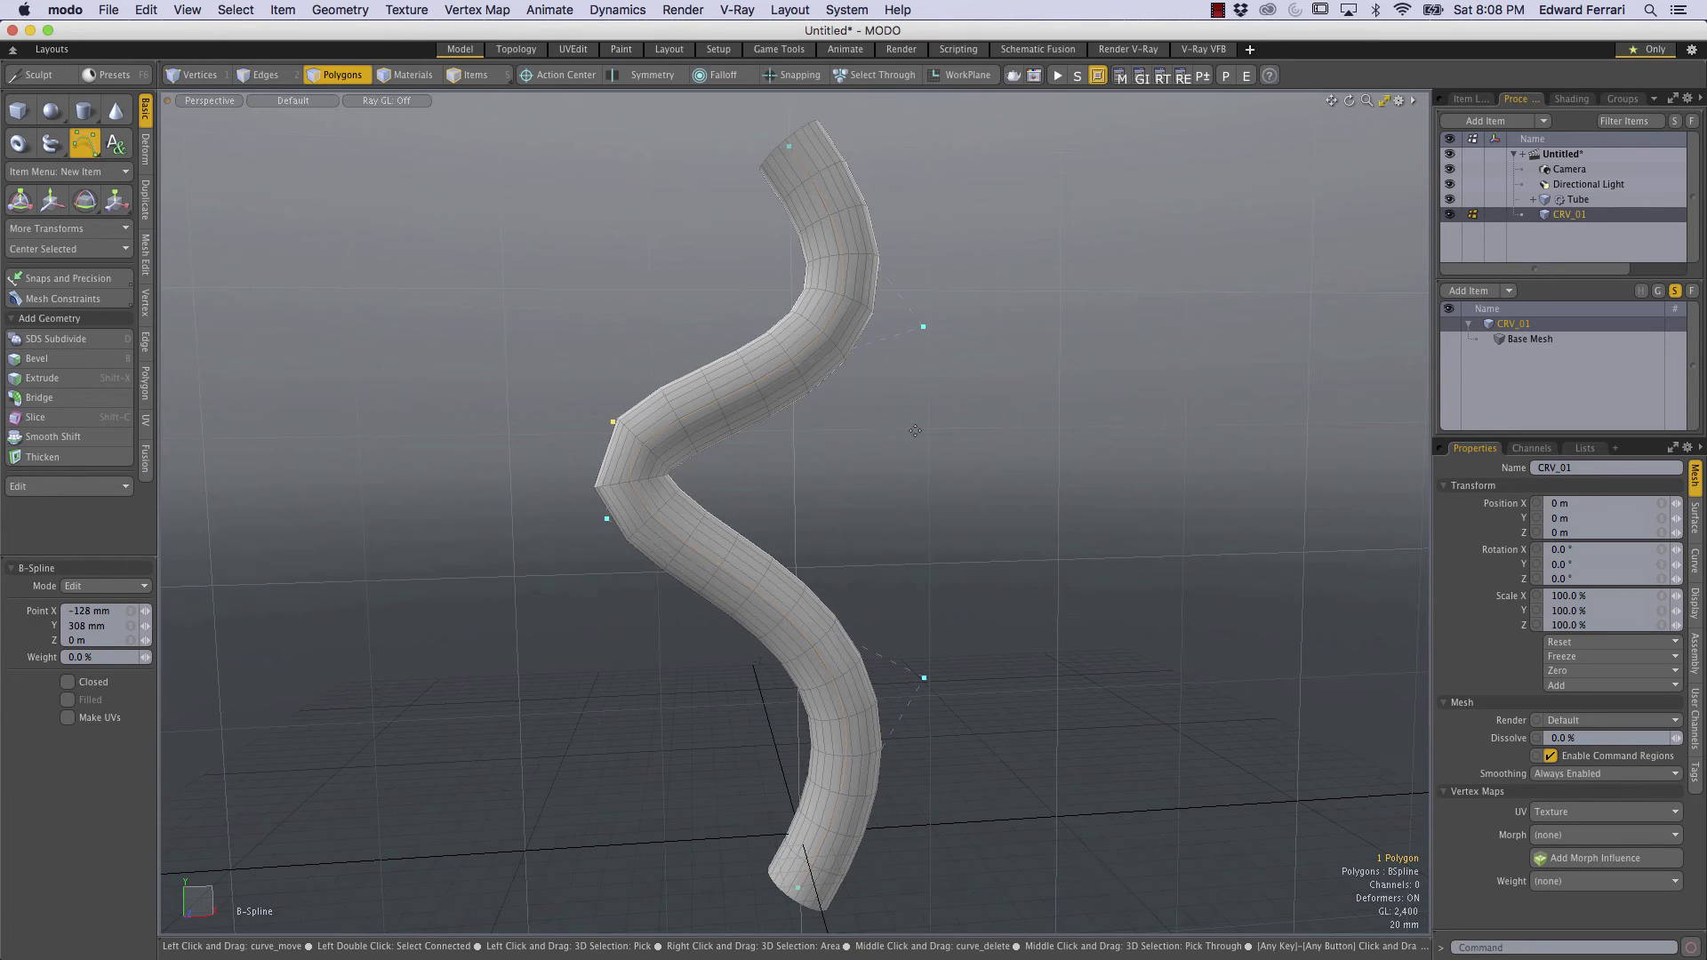
Open the Path Segment Generator under the Tube's Curve Extrude operation and set its Steps to 200
{"action": "left_click", "coordinate": [1576, 199]}
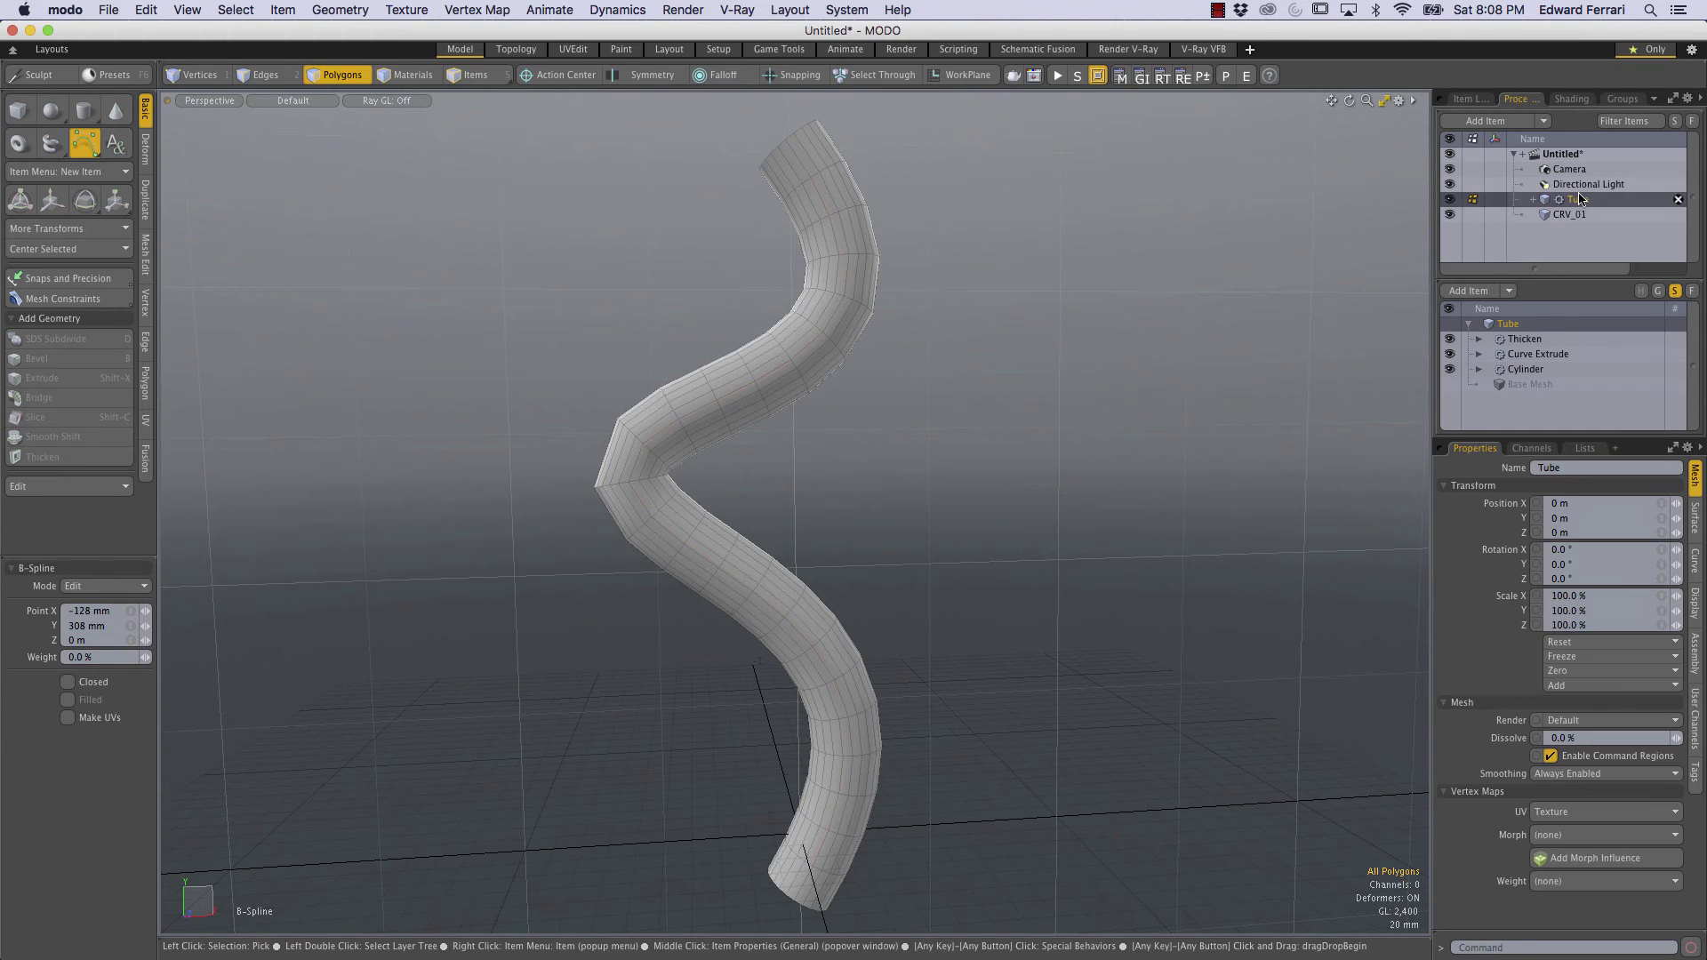
{"action": "left_click", "coordinate": [1518, 355]}
{"action": "left_click", "coordinate": [1479, 354]}
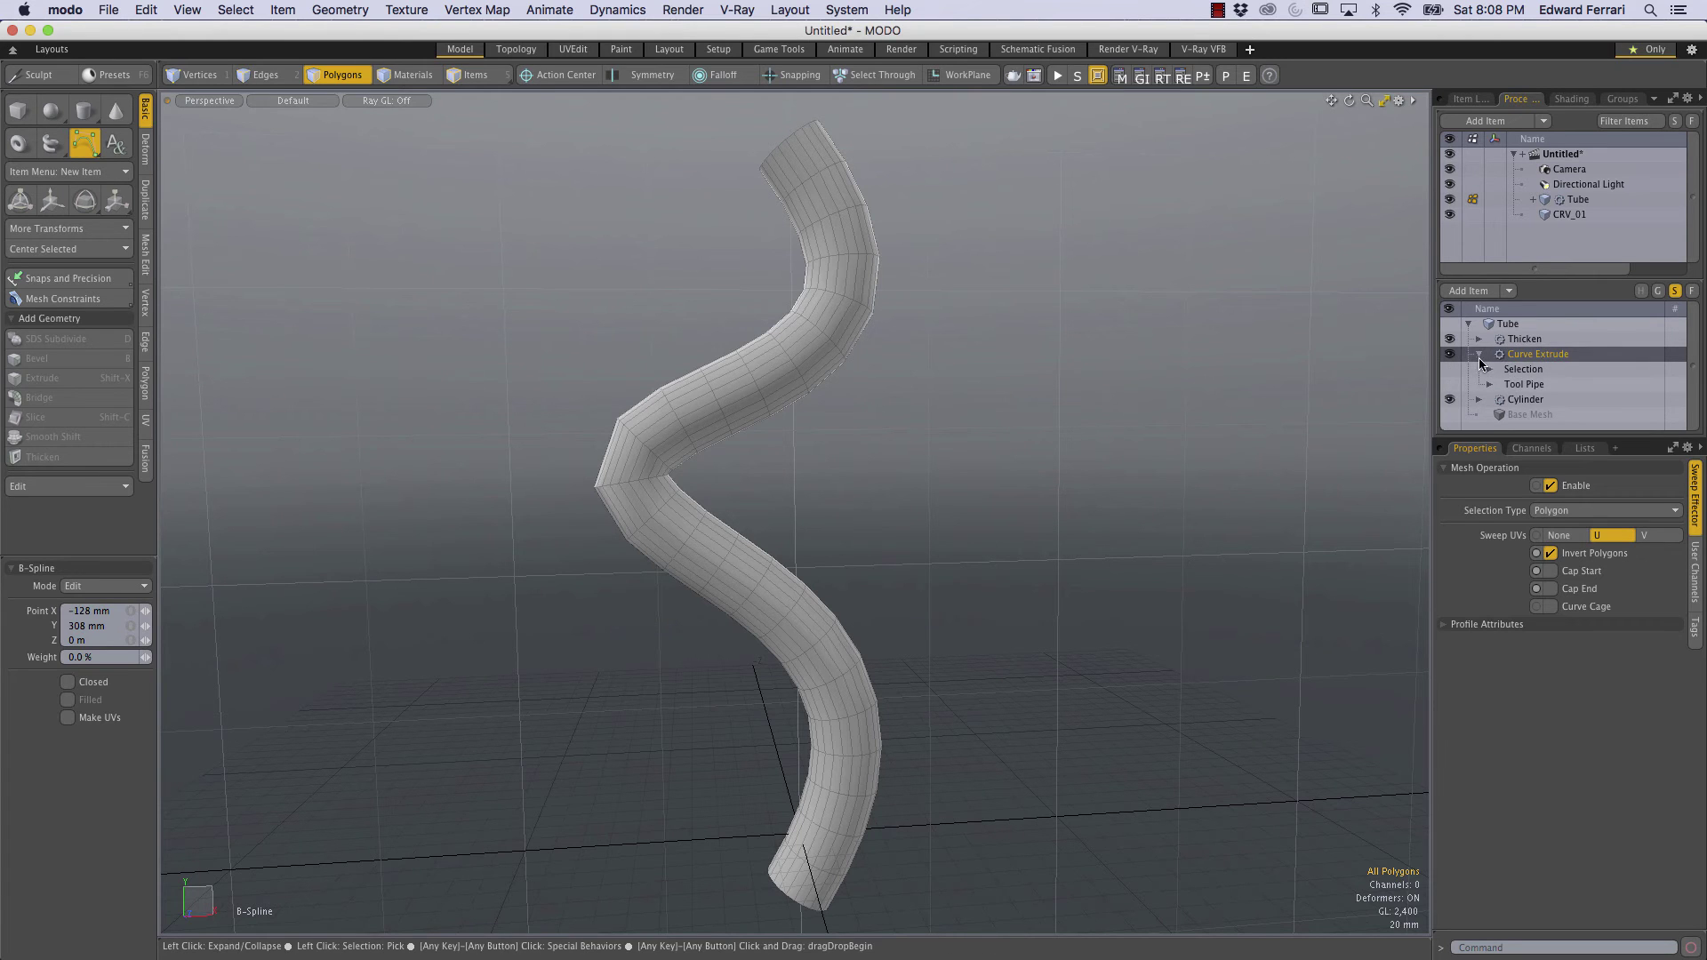
{"action": "left_click", "coordinate": [1479, 354]}
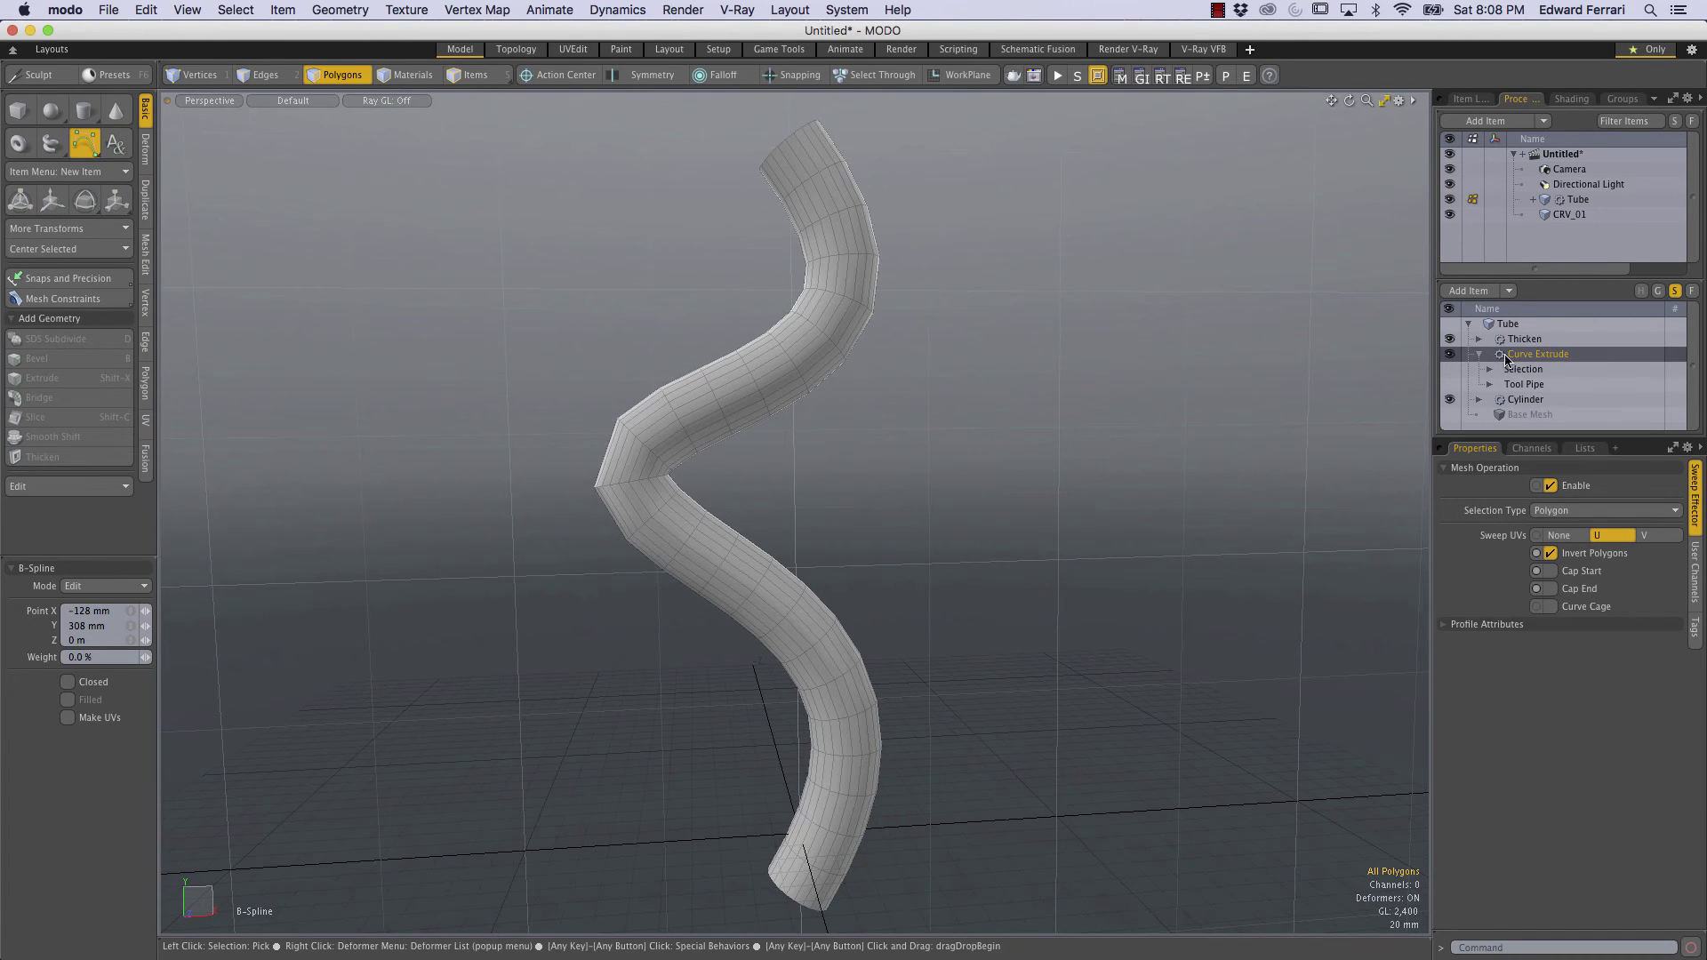
{"action": "left_click", "coordinate": [1491, 384]}
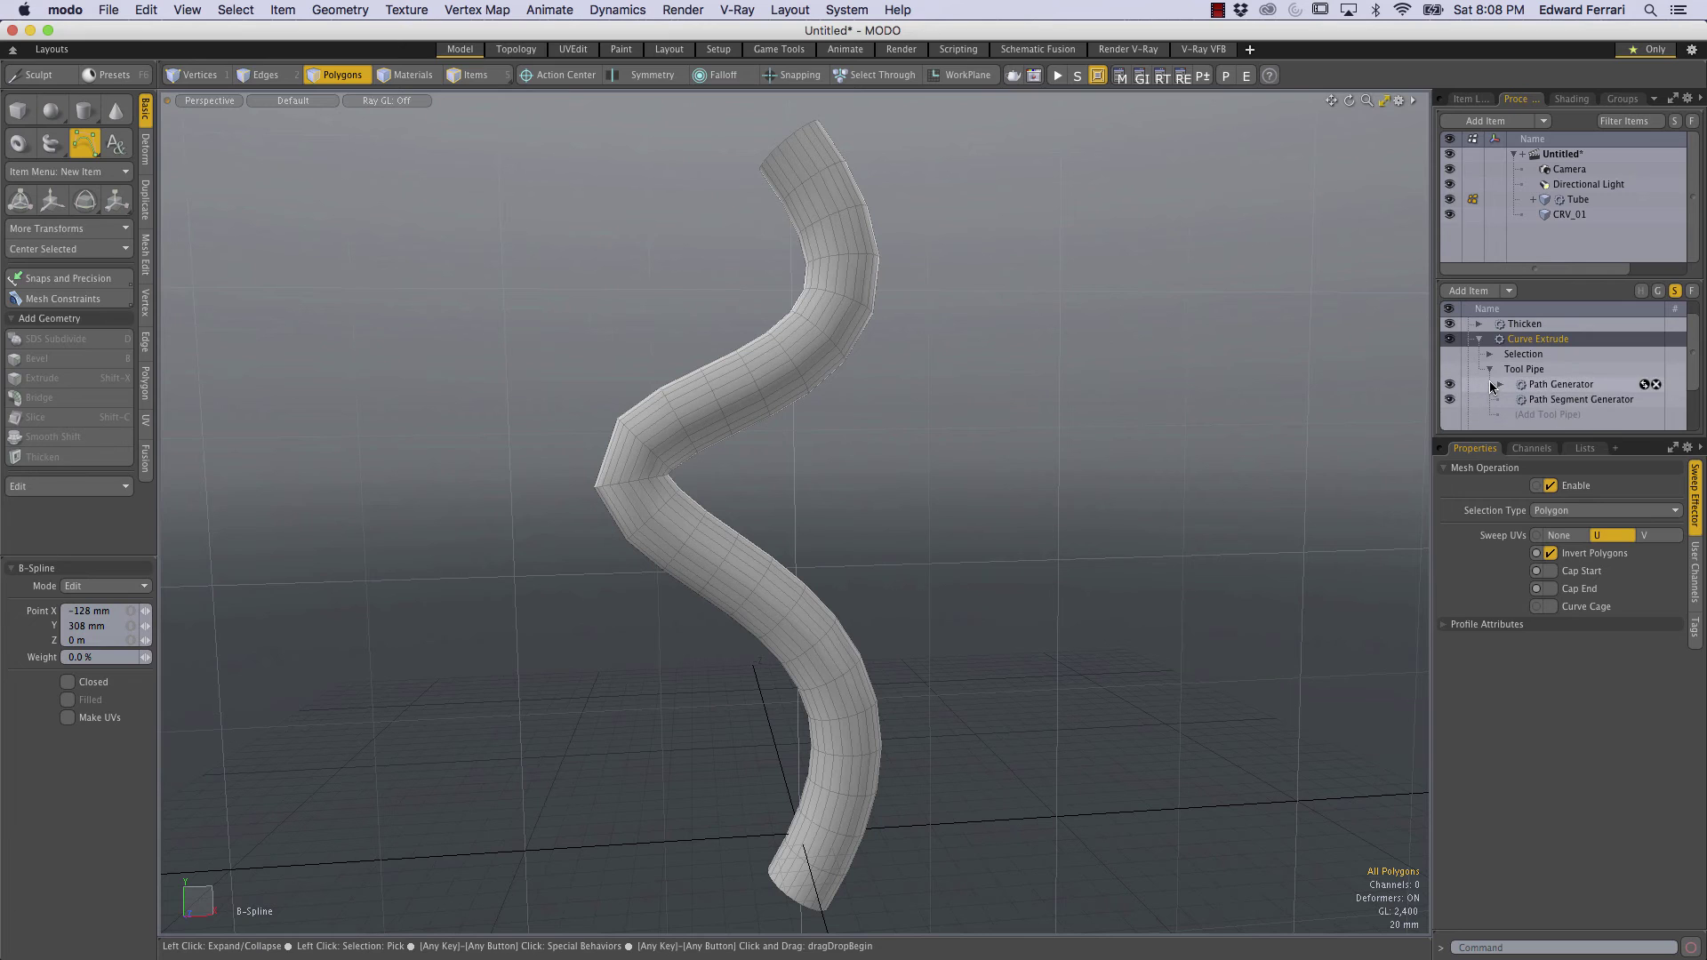
{"action": "left_click", "coordinate": [1559, 400]}
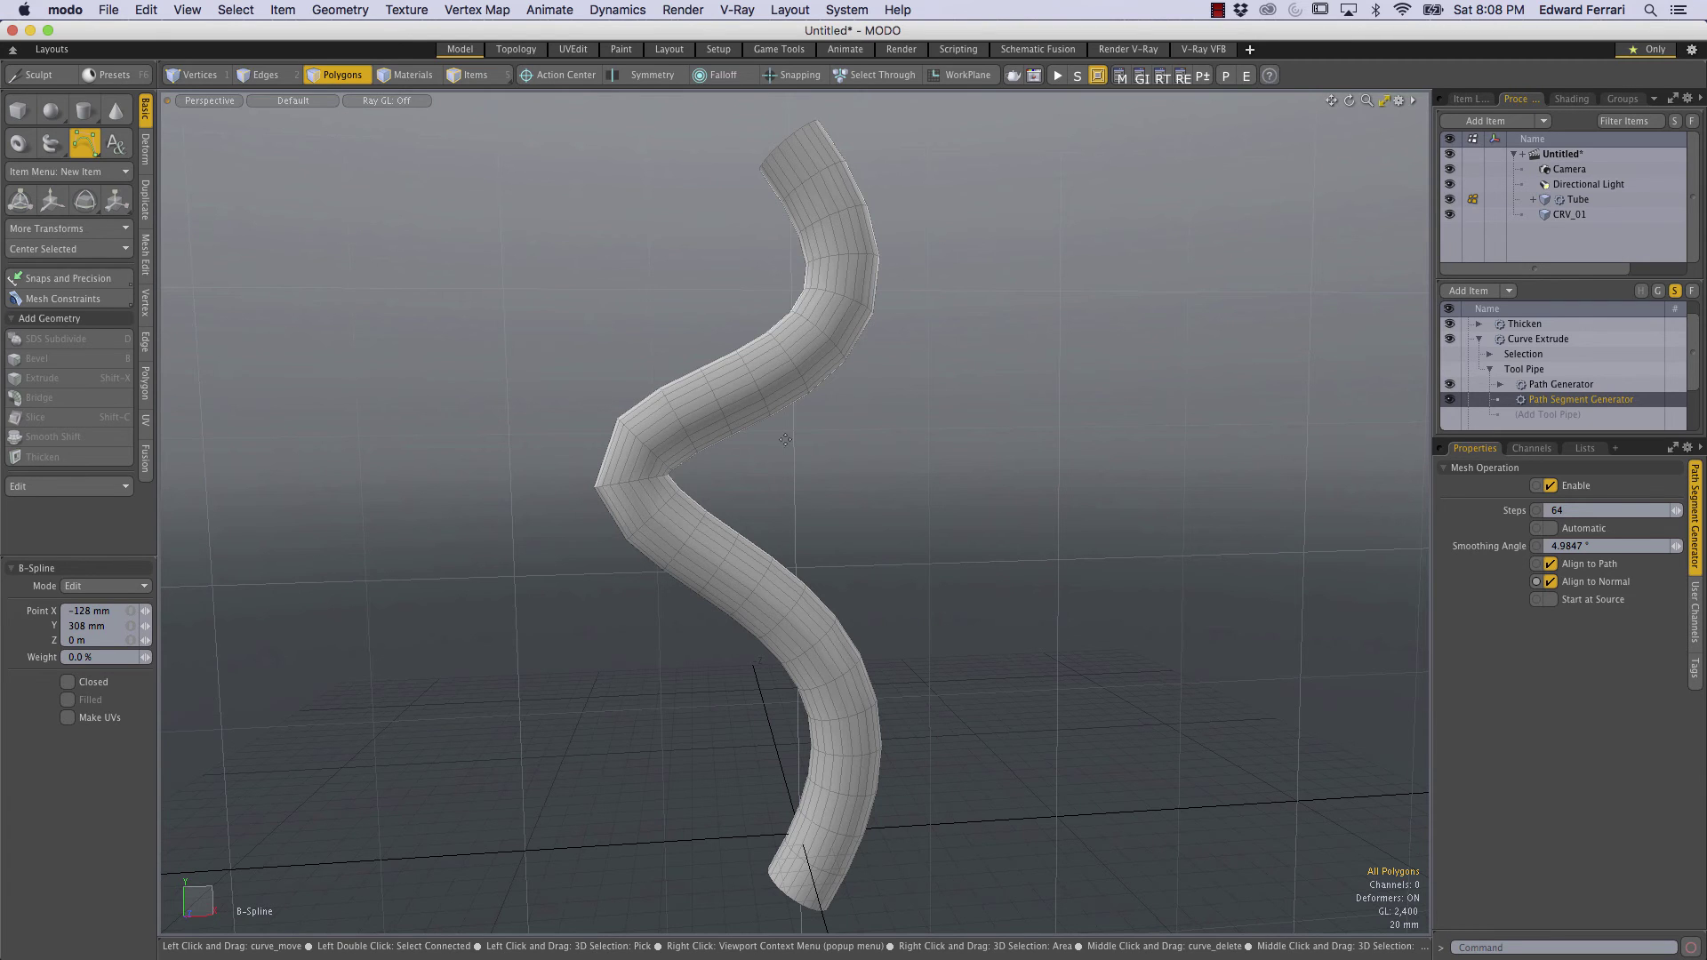
{"action": "key", "text": "Return"}
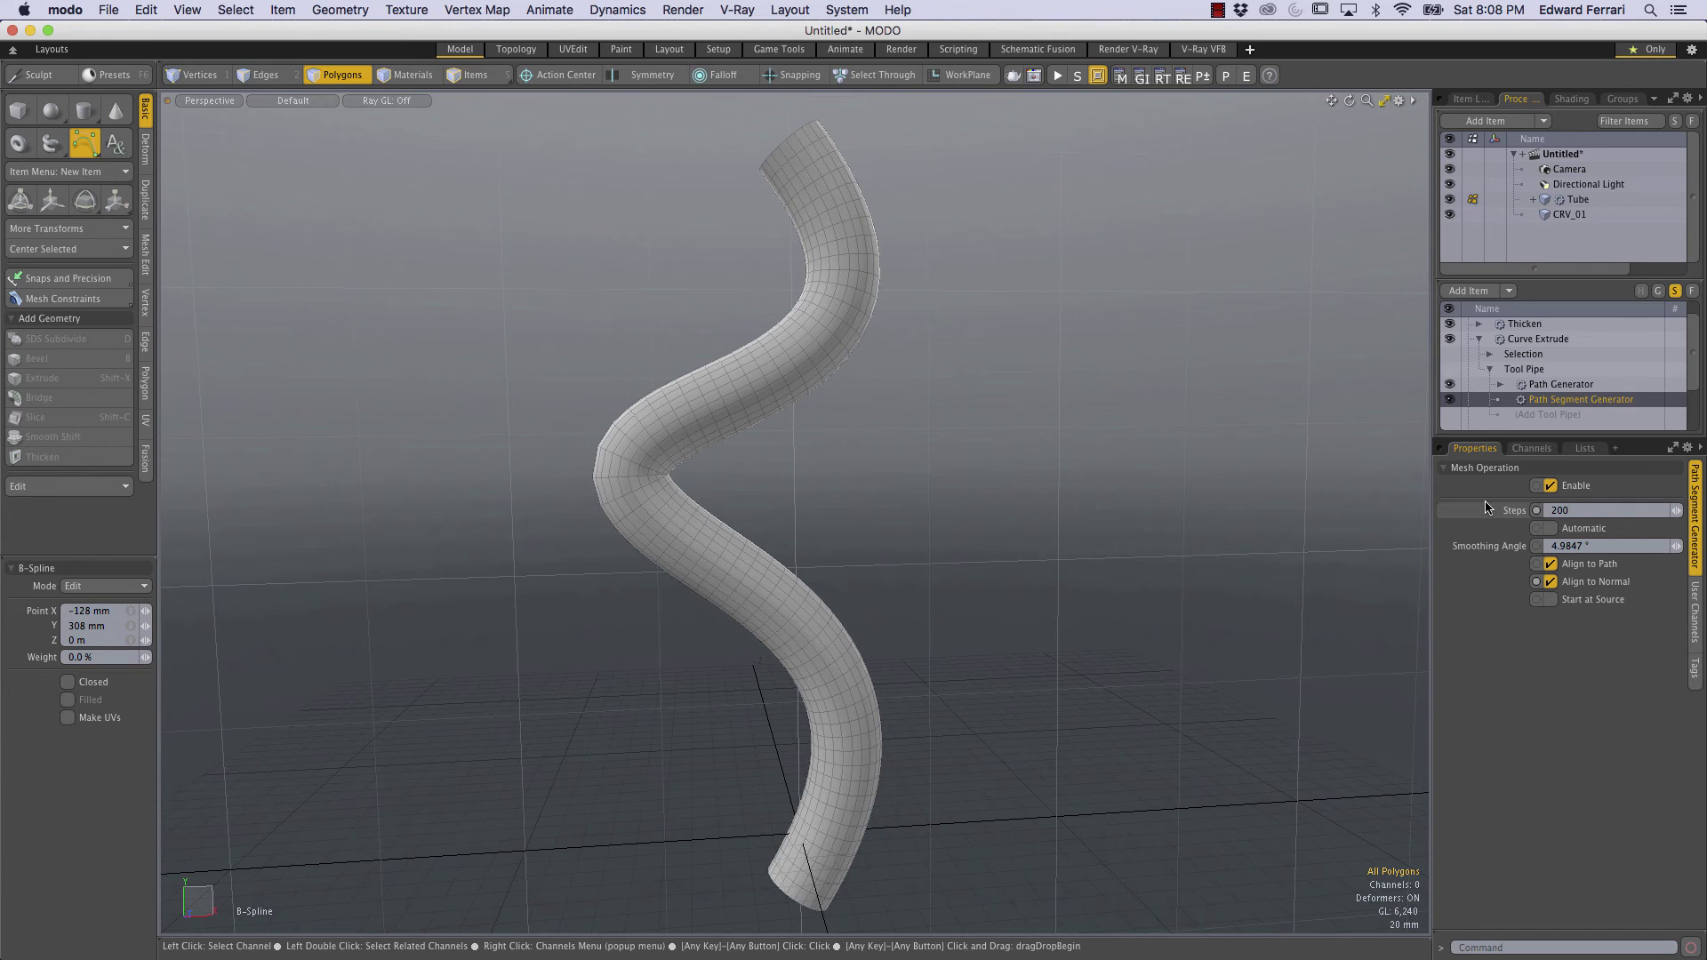
Lower the Path Segment Generator's Steps to 24 and enable Automatic segmentation
{"action": "left_click_drag", "start_coordinate": [1572, 511], "coordinate": [1401, 490]}
{"action": "key", "text": "Return"}
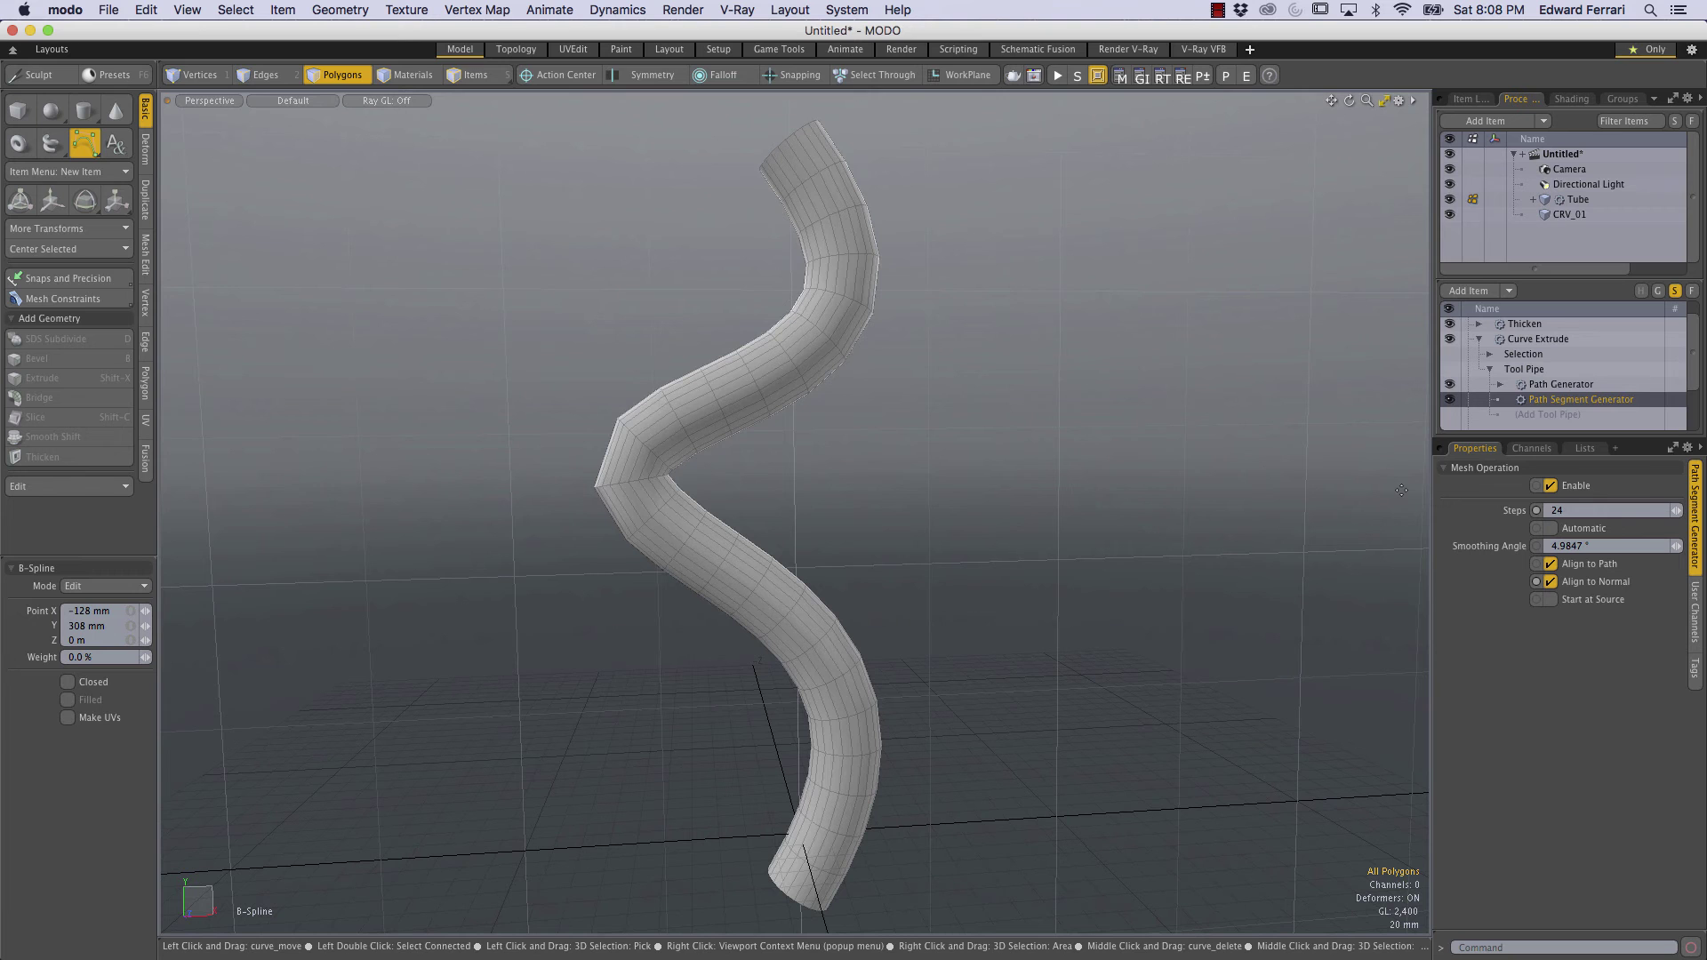
{"action": "left_click", "coordinate": [1551, 528]}
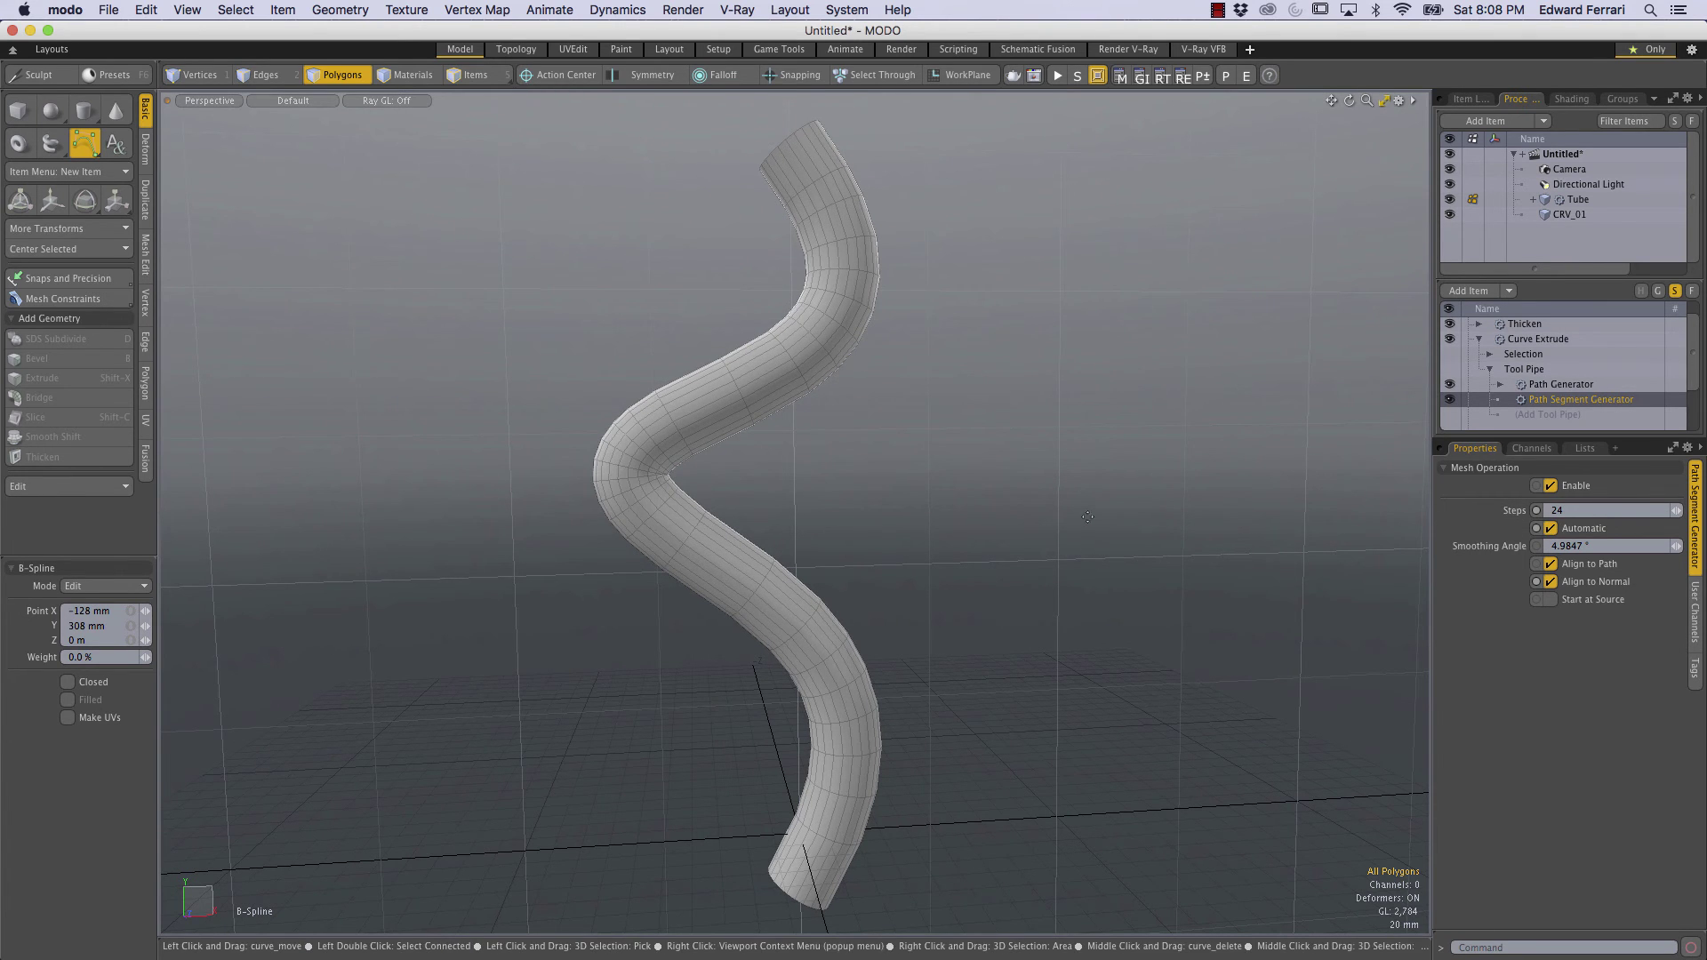
{"action": "scroll", "coordinate": [665, 473], "scroll_direction": "up", "scroll_amount": 5}
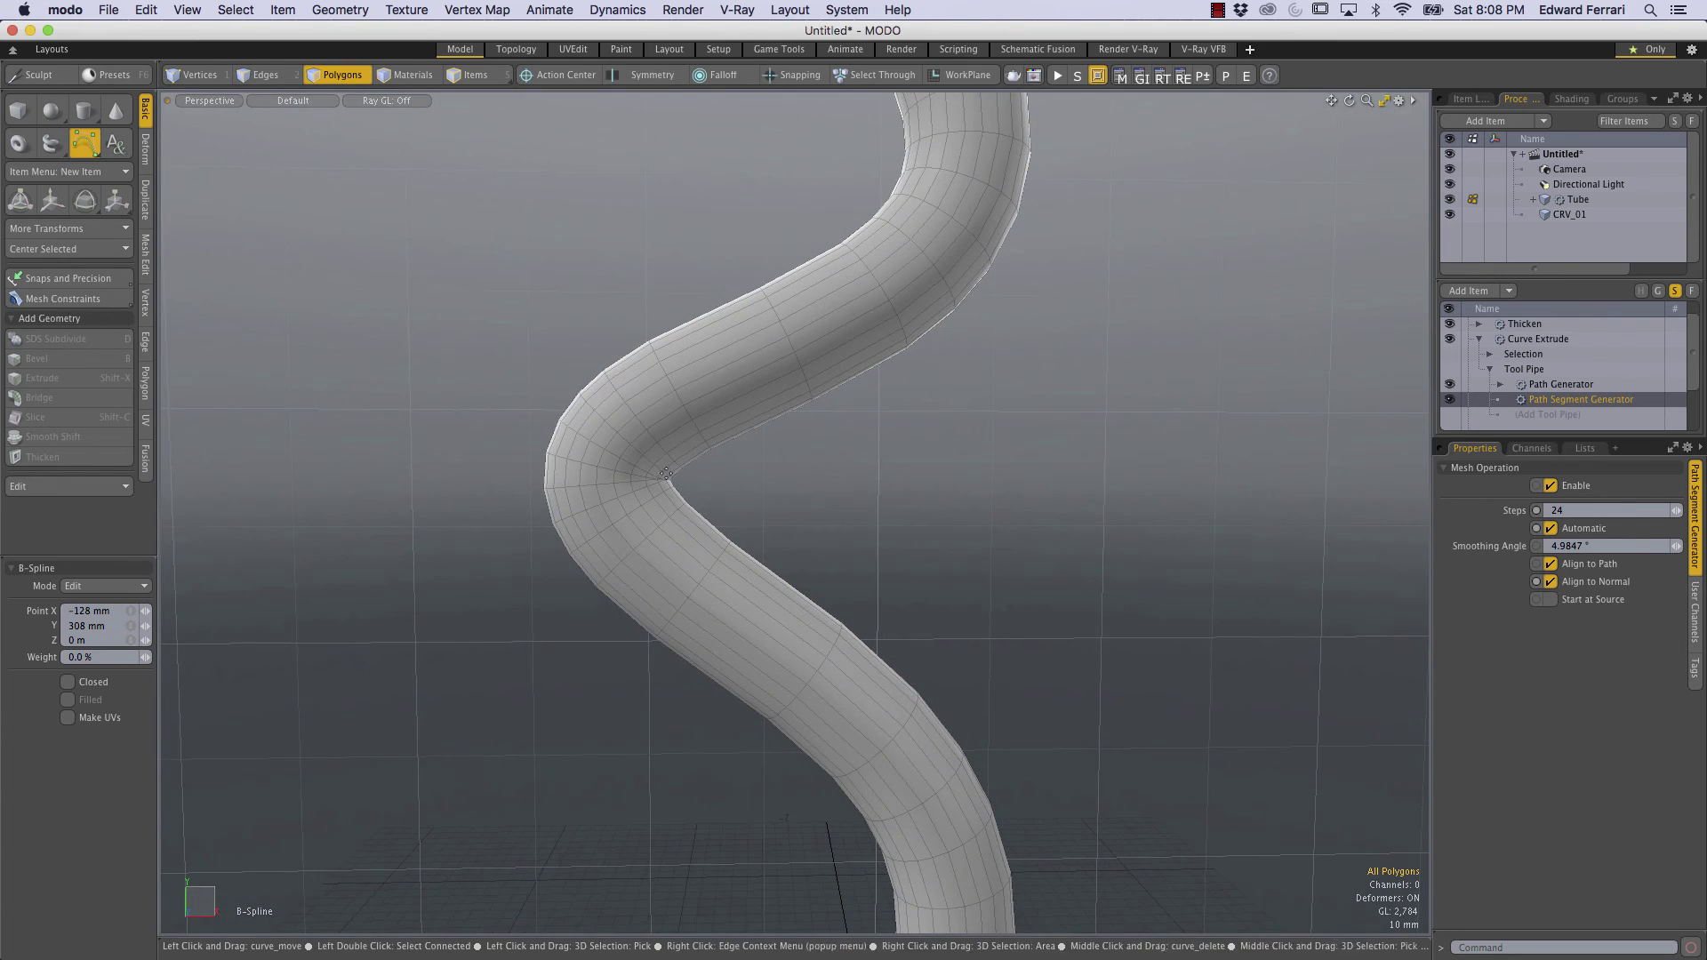
{"action": "scroll", "coordinate": [607, 449], "scroll_direction": "down", "scroll_amount": 5}
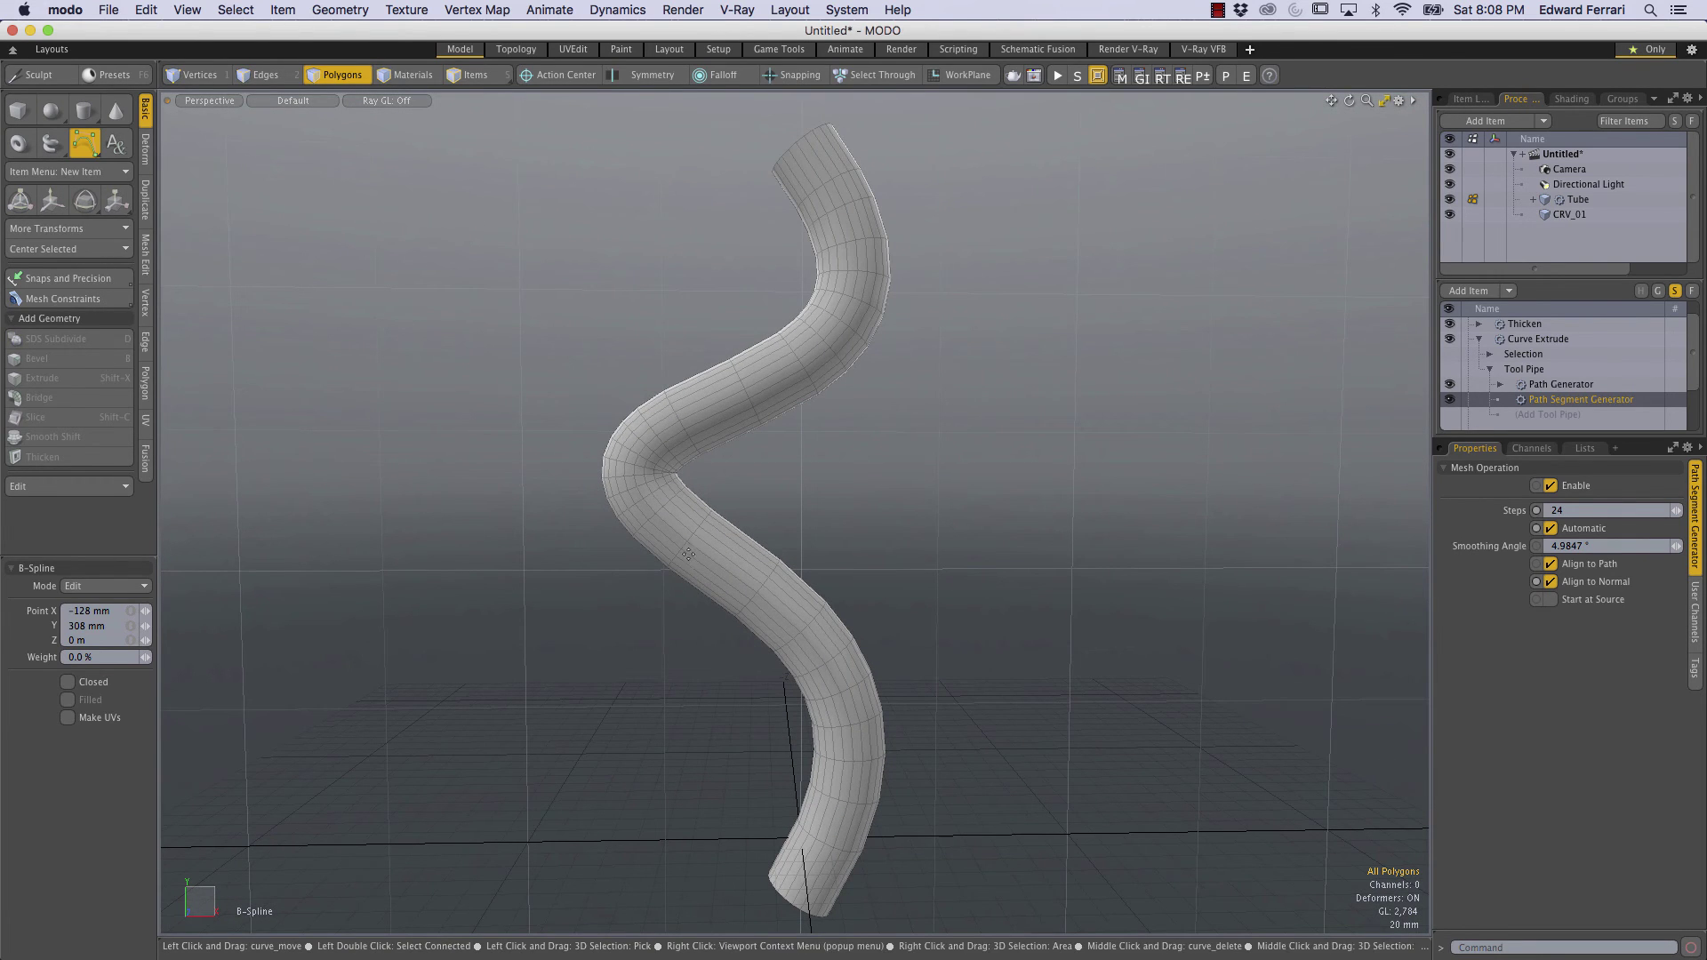
{"action": "scroll", "coordinate": [667, 489], "scroll_direction": "up", "scroll_amount": 5}
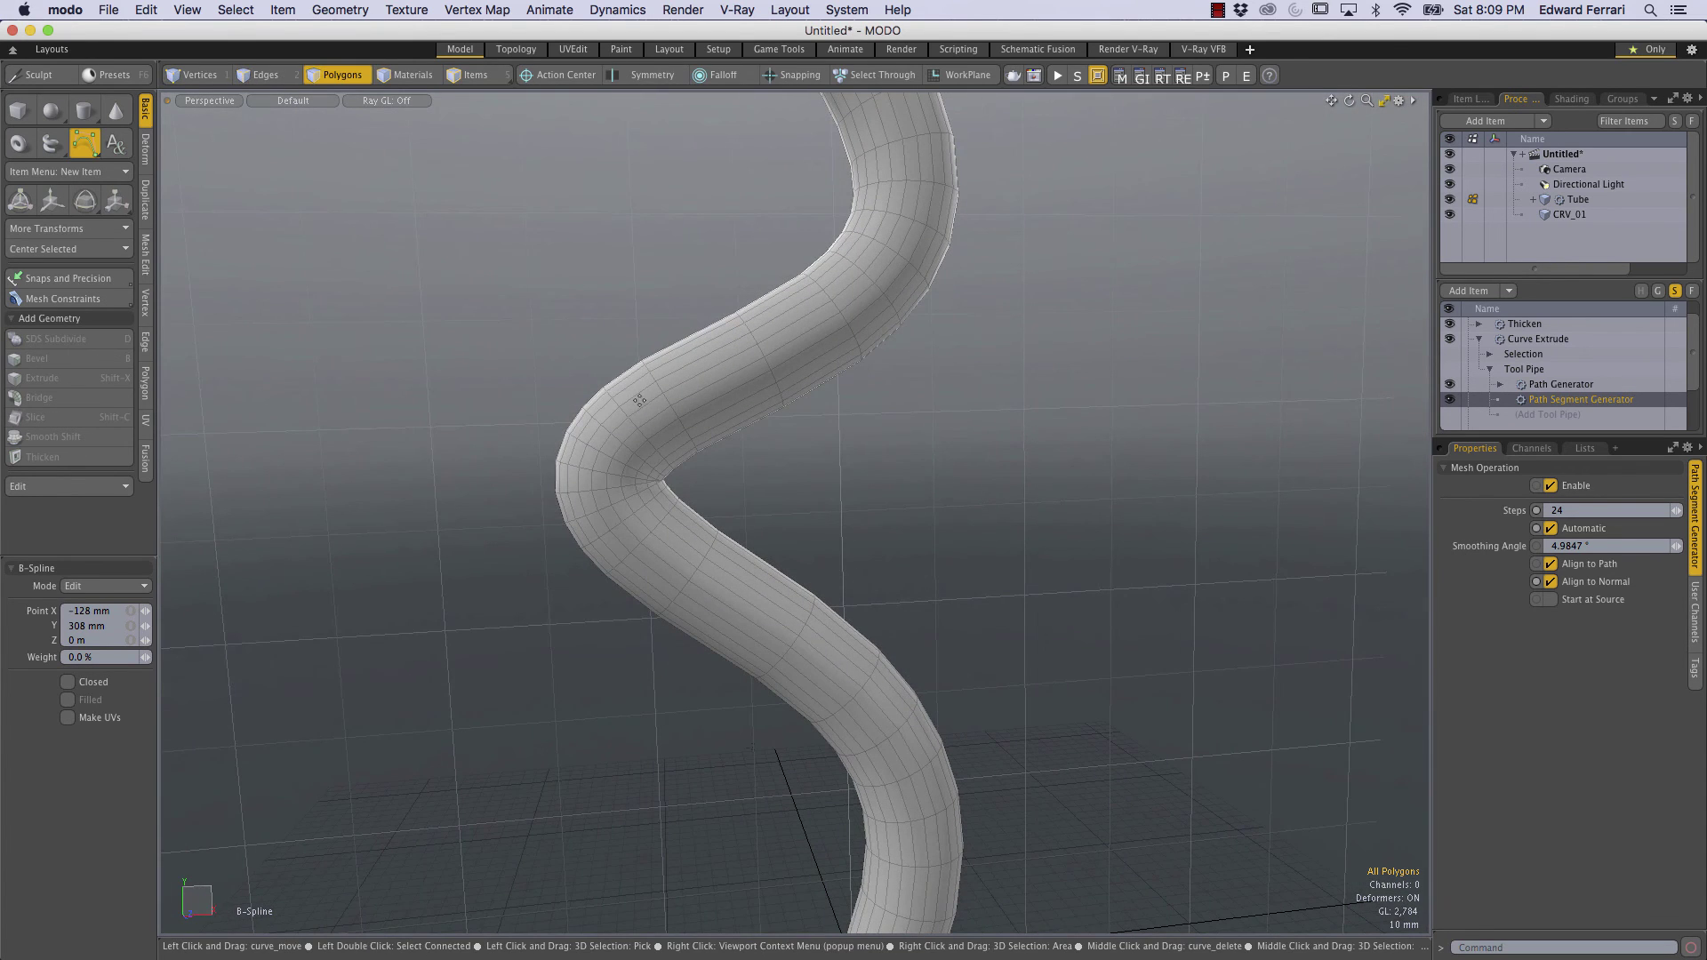
{"action": "scroll", "coordinate": [608, 436], "scroll_direction": "down", "scroll_amount": 5}
{"action": "left_click_drag", "start_coordinate": [608, 437], "coordinate": [1111, 471], "text": "alt"}
{"action": "scroll", "coordinate": [631, 368], "scroll_direction": "down", "scroll_amount": 3, "text": "alt"}
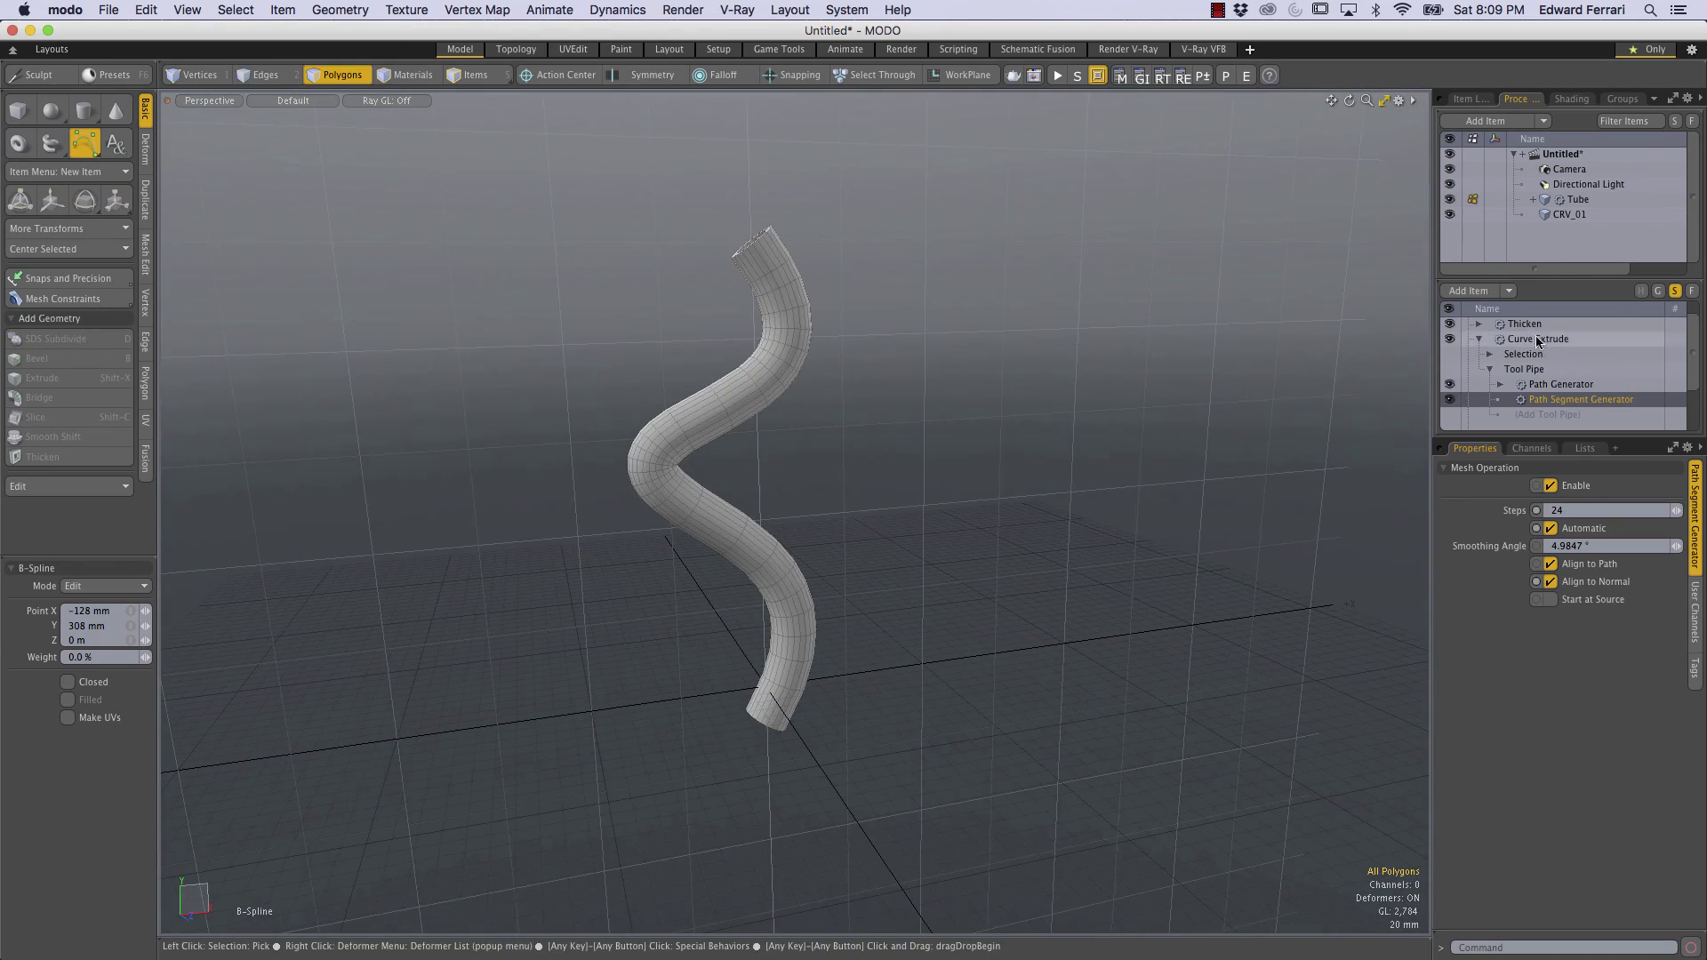
Move the lower B-spline points of CRV_01 to about X 75, Y 162 mm and X -137, Y 229 mm, and adjust its top point
{"action": "left_click", "coordinate": [1572, 214]}
{"action": "left_click_drag", "start_coordinate": [917, 496], "coordinate": [822, 503], "text": "alt"}
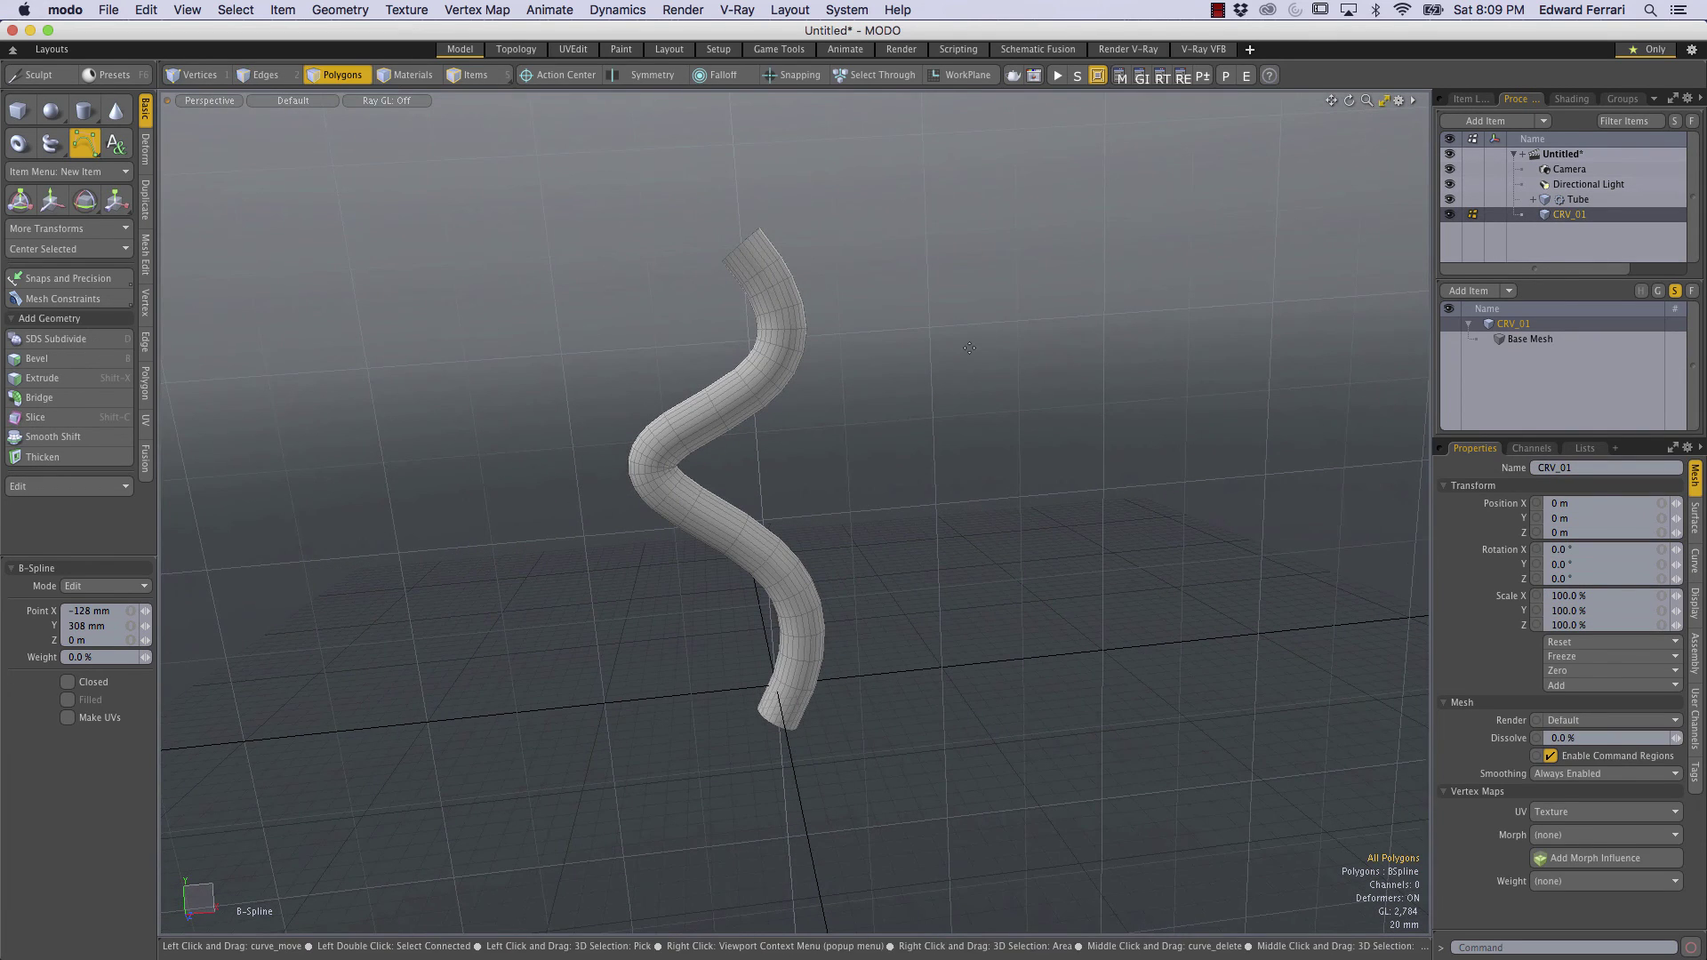
{"action": "key", "text": "q"}
{"action": "left_click_drag", "start_coordinate": [811, 312], "coordinate": [791, 327], "text": "ctrl+alt"}
{"action": "left_click_drag", "start_coordinate": [791, 327], "coordinate": [843, 364], "text": "alt+shift"}
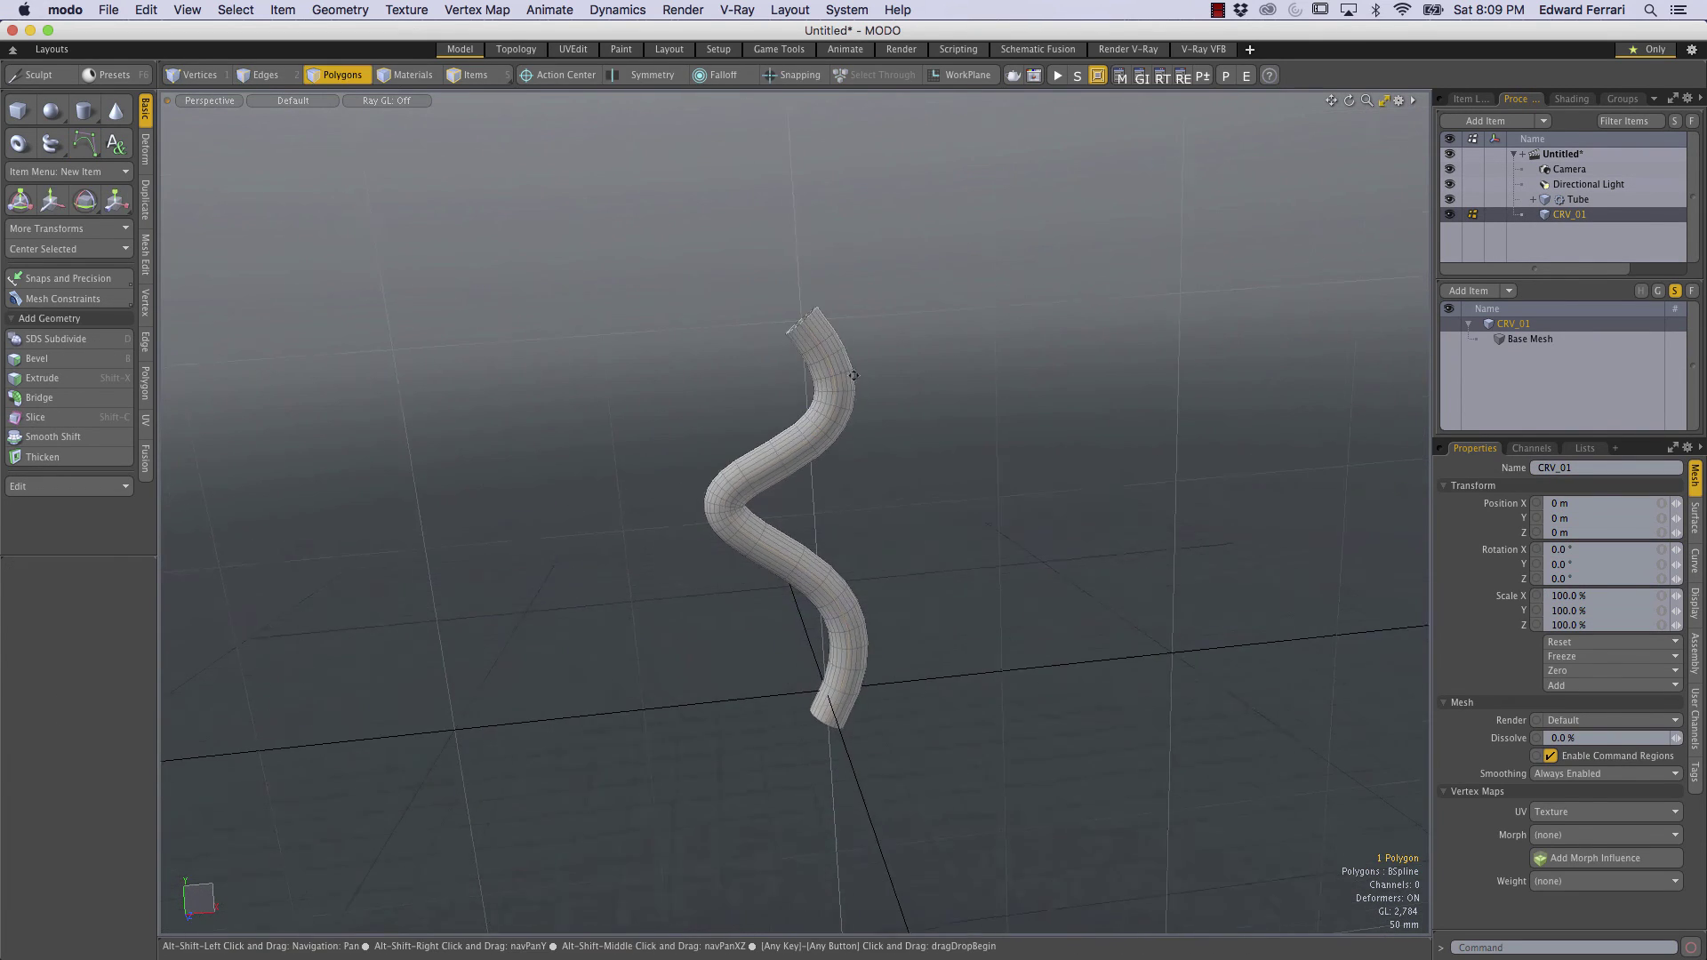
{"action": "left_click", "coordinate": [85, 142]}
{"action": "left_click_drag", "start_coordinate": [859, 480], "coordinate": [892, 503], "text": "ctrl+alt"}
{"action": "left_click_drag", "start_coordinate": [892, 503], "coordinate": [903, 553], "text": "alt"}
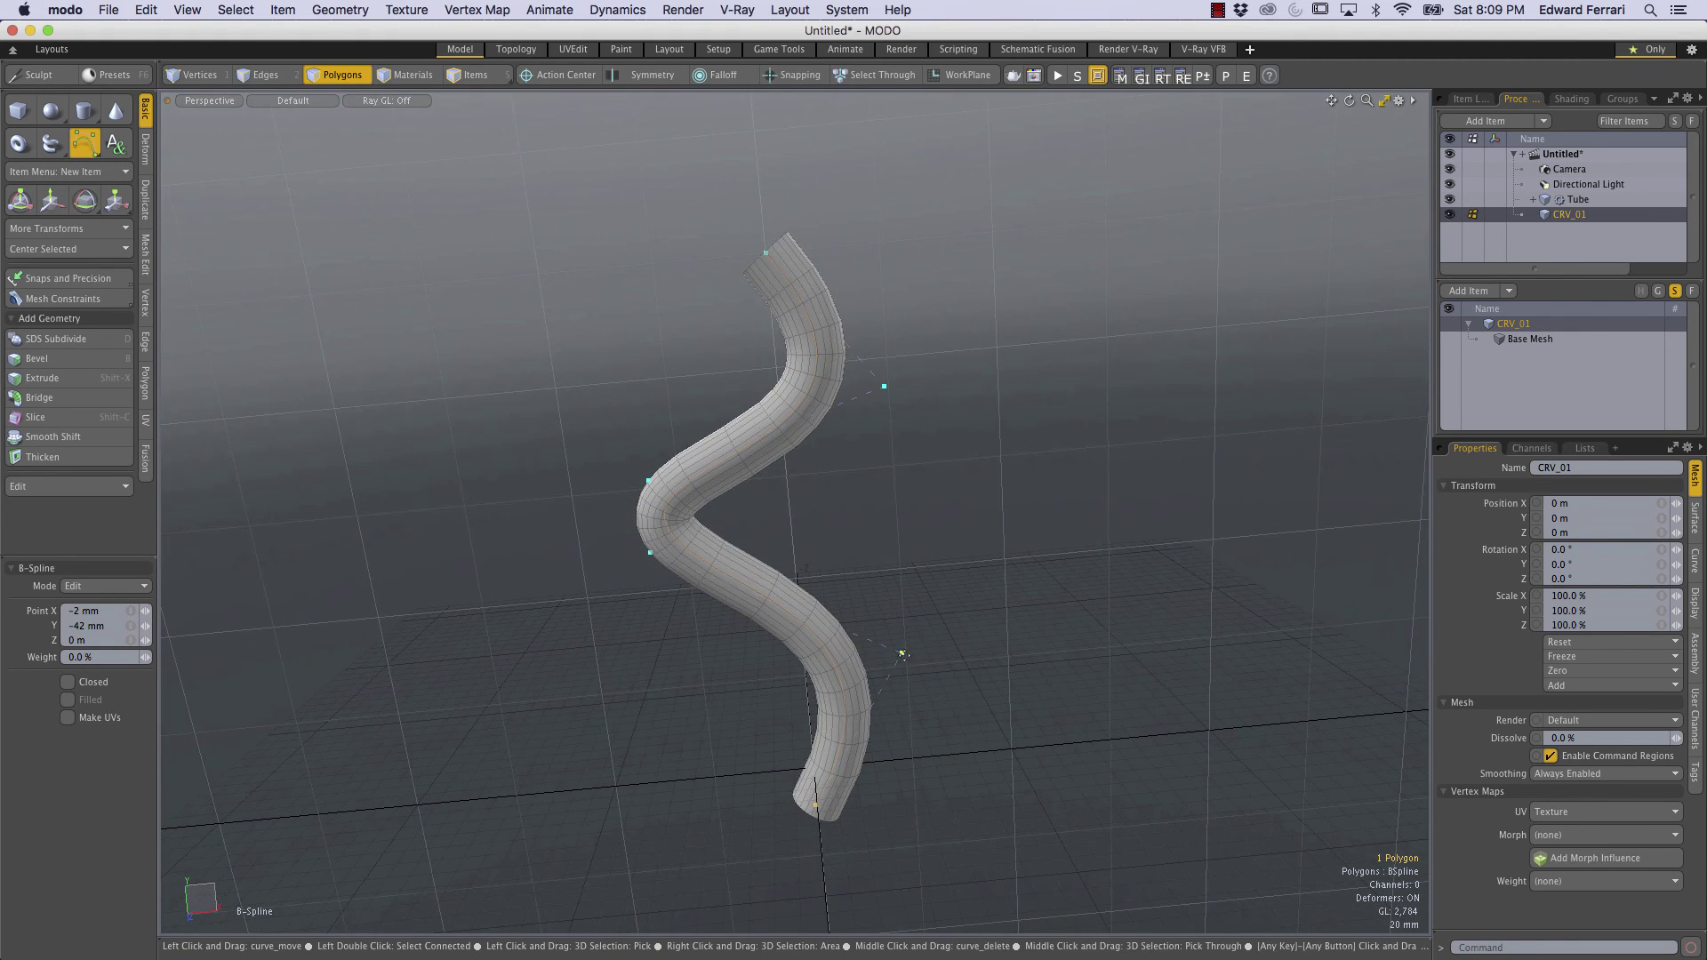
{"action": "left_click_drag", "start_coordinate": [903, 659], "coordinate": [877, 611]}
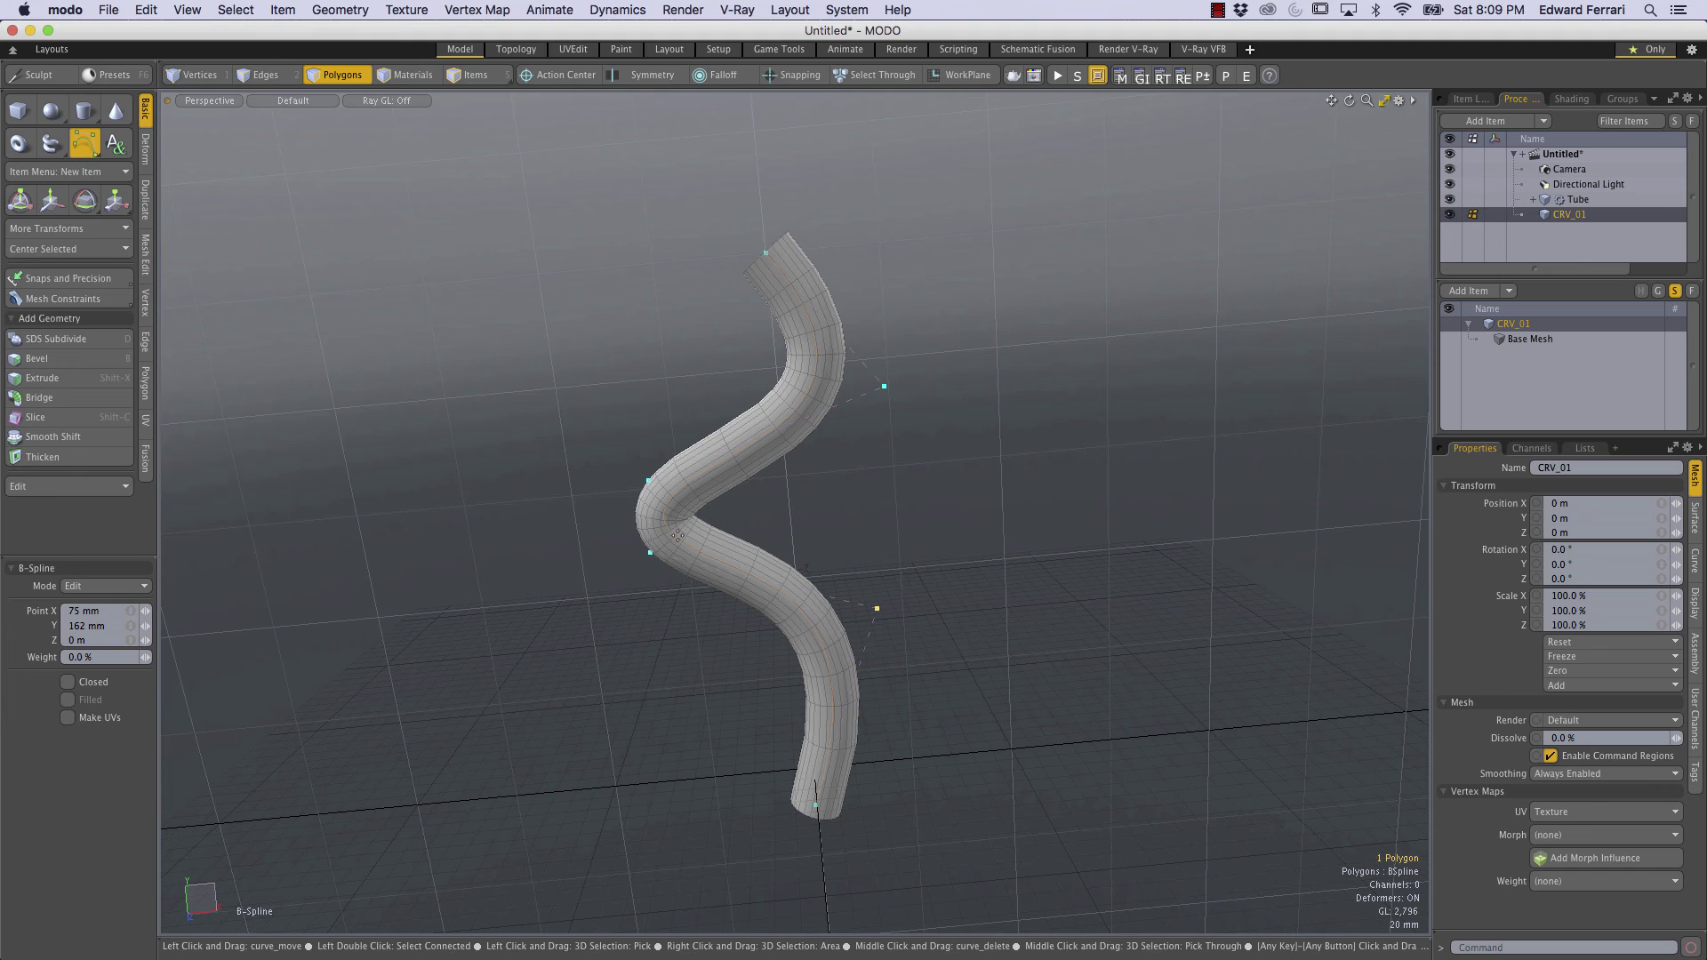
{"action": "left_click_drag", "start_coordinate": [649, 554], "coordinate": [648, 562]}
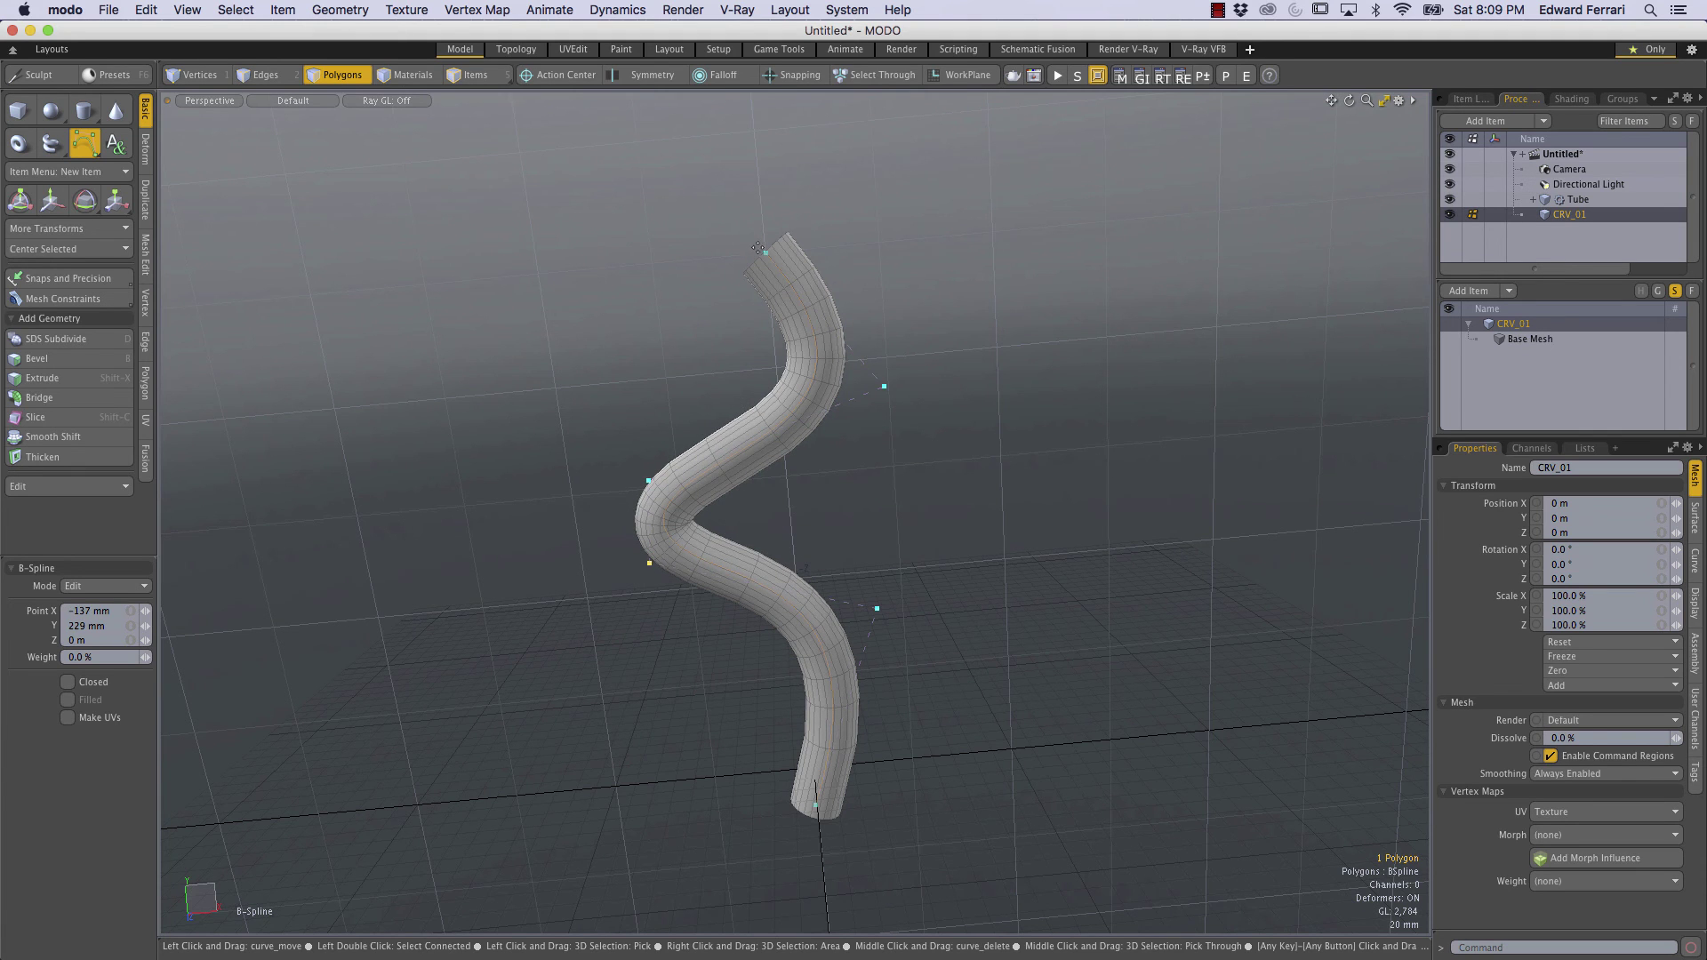
{"action": "left_click_drag", "start_coordinate": [765, 253], "coordinate": [764, 251]}
Switch the B-Spline tool to Add mode and extend CRV_01 from its top over an arch down to about X -284, Y 113 mm
{"action": "left_click_drag", "start_coordinate": [916, 391], "coordinate": [971, 491], "text": "alt"}
{"action": "left_click_drag", "start_coordinate": [818, 346], "coordinate": [794, 212], "text": "ctrl+alt"}
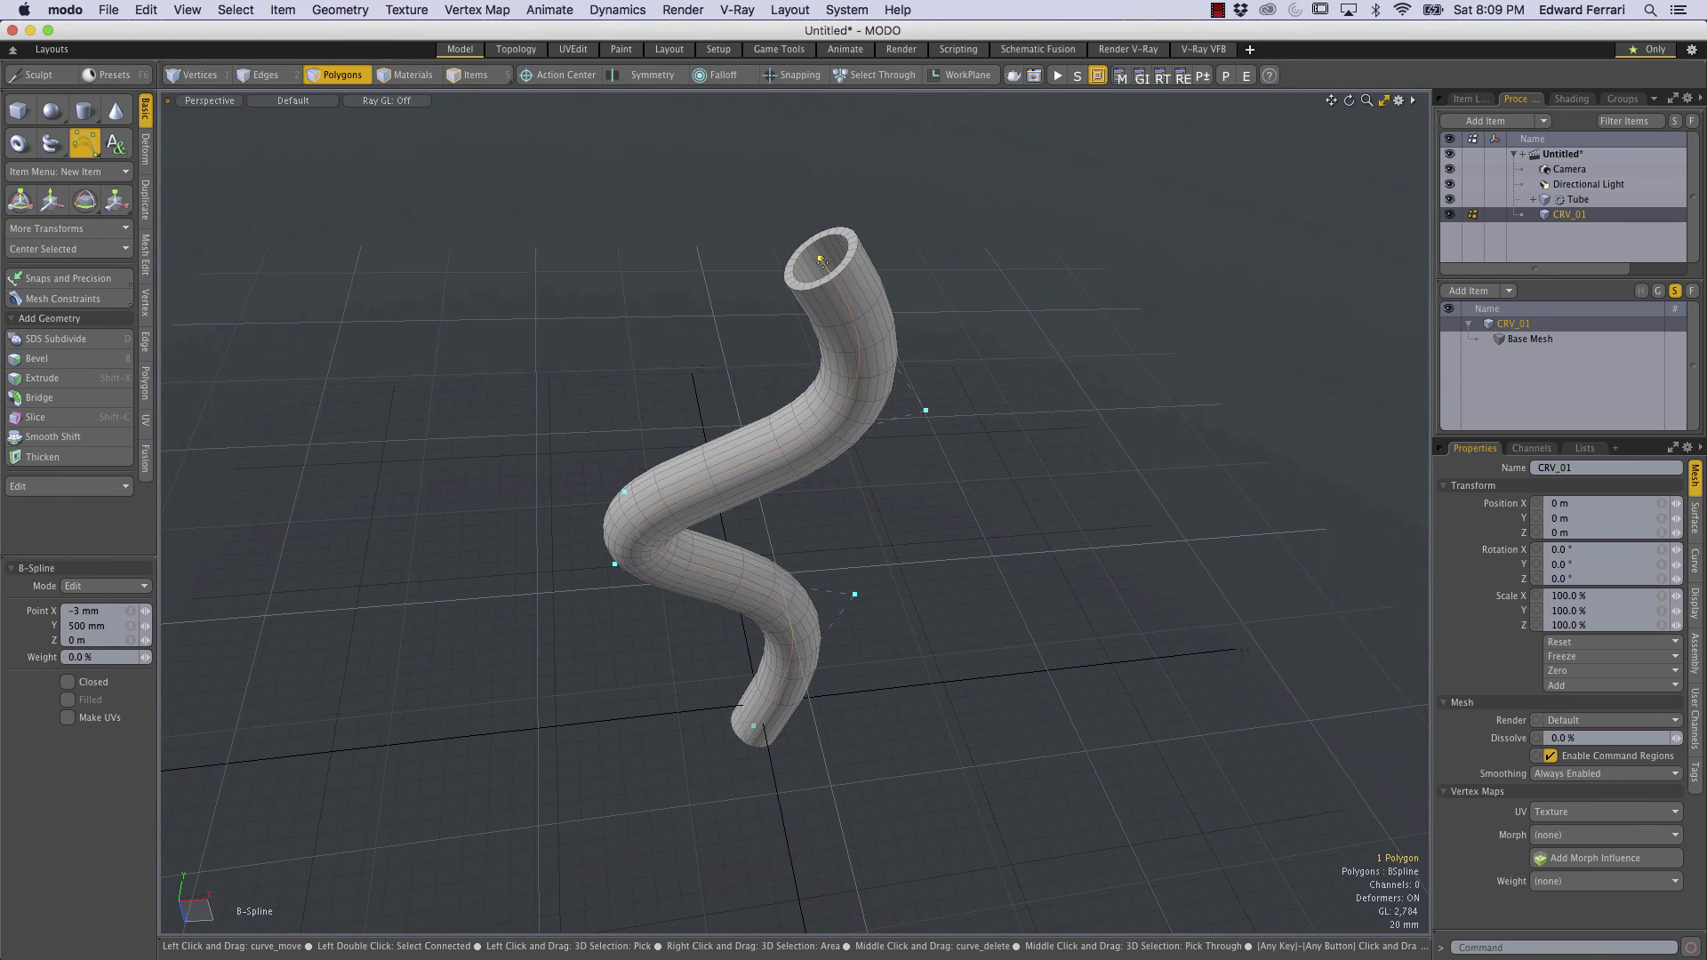
{"action": "left_click_drag", "start_coordinate": [833, 556], "coordinate": [792, 287], "text": "ctrl+alt"}
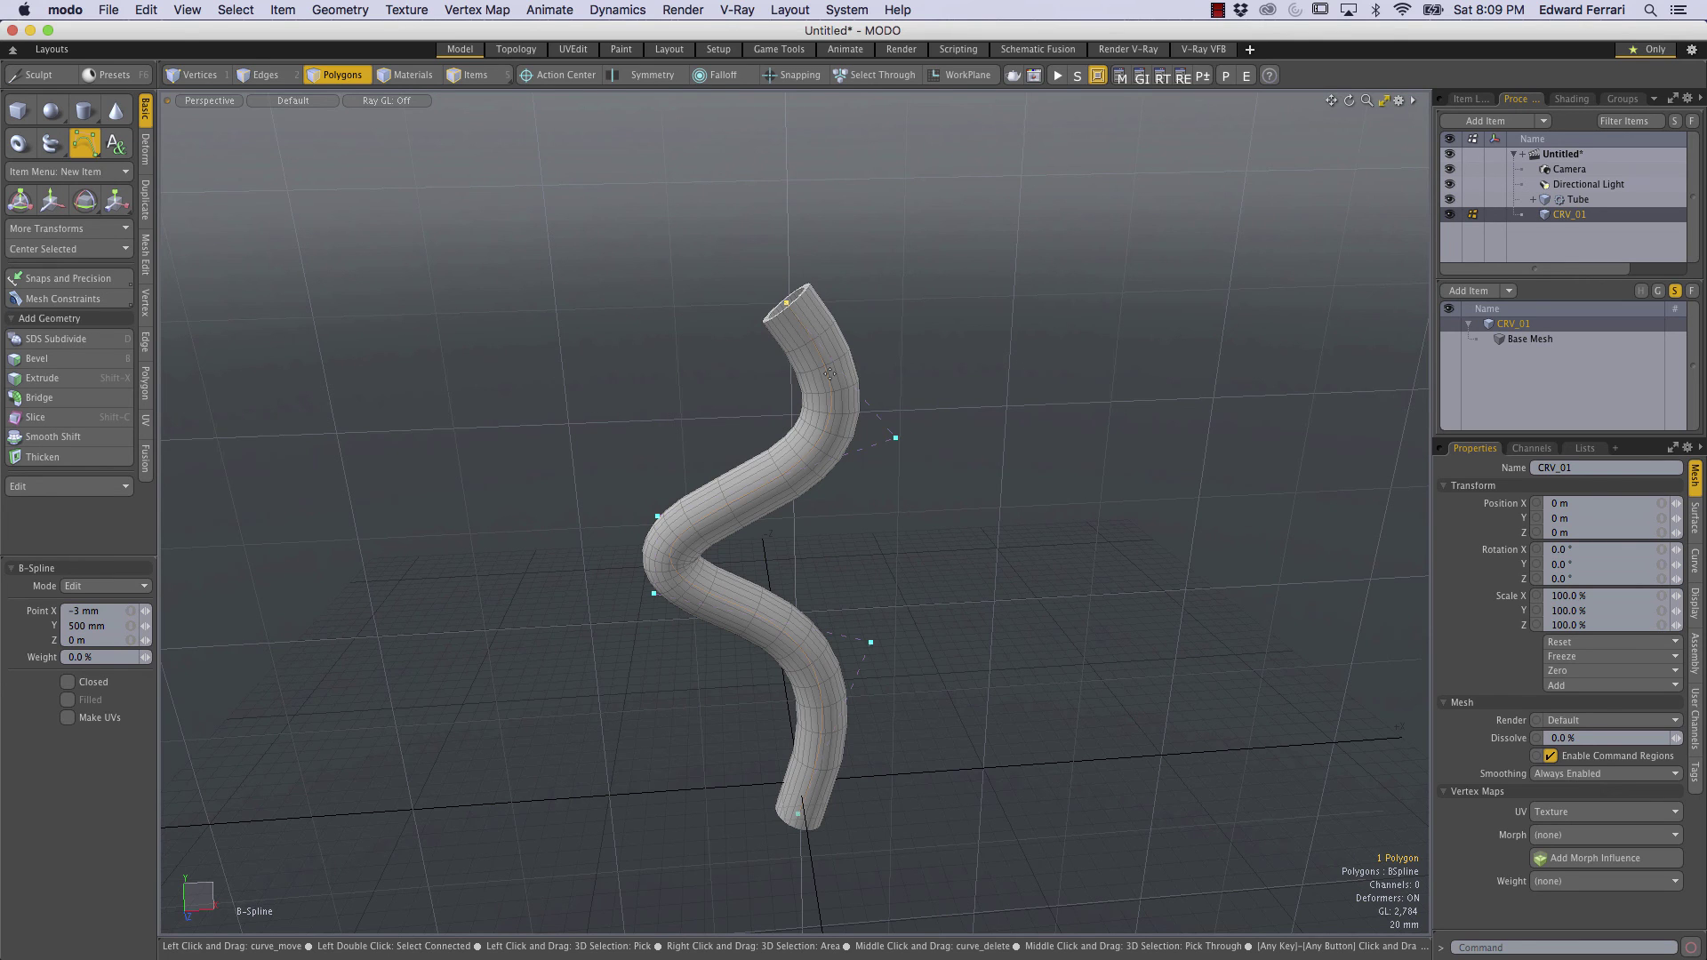
{"action": "left_click_drag", "start_coordinate": [865, 587], "coordinate": [862, 478], "text": "alt"}
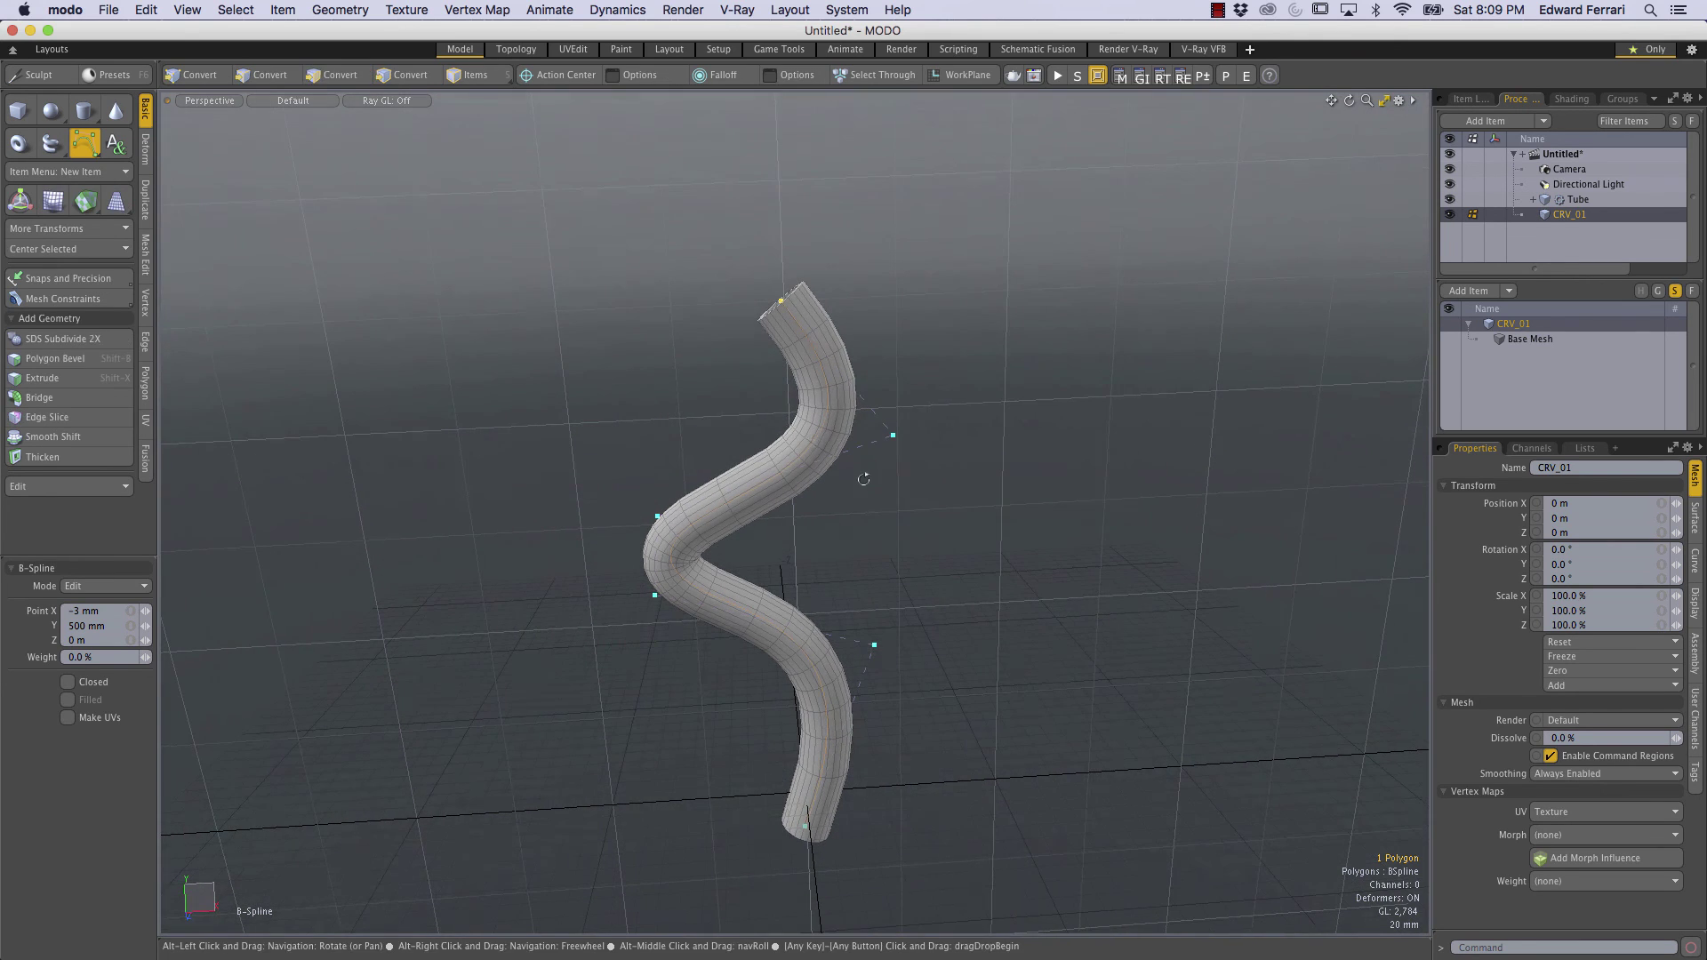
{"action": "left_click", "coordinate": [114, 586]}
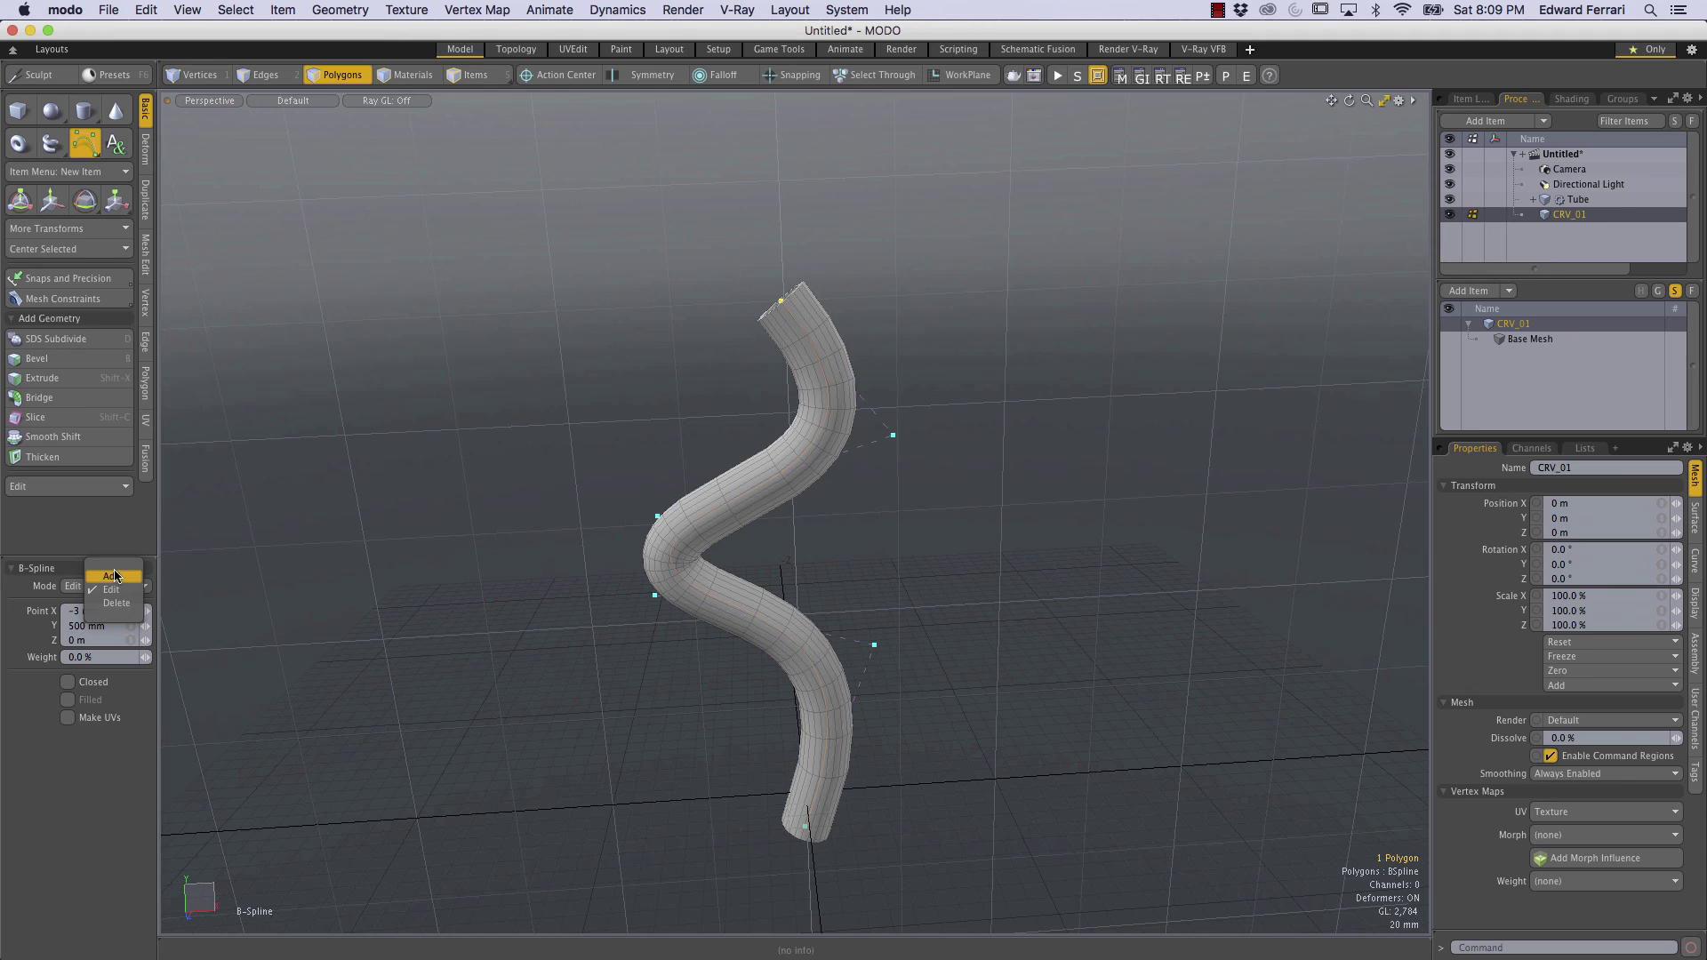
{"action": "left_click", "coordinate": [114, 576]}
{"action": "left_click", "coordinate": [647, 266]}
{"action": "left_click", "coordinate": [483, 347]}
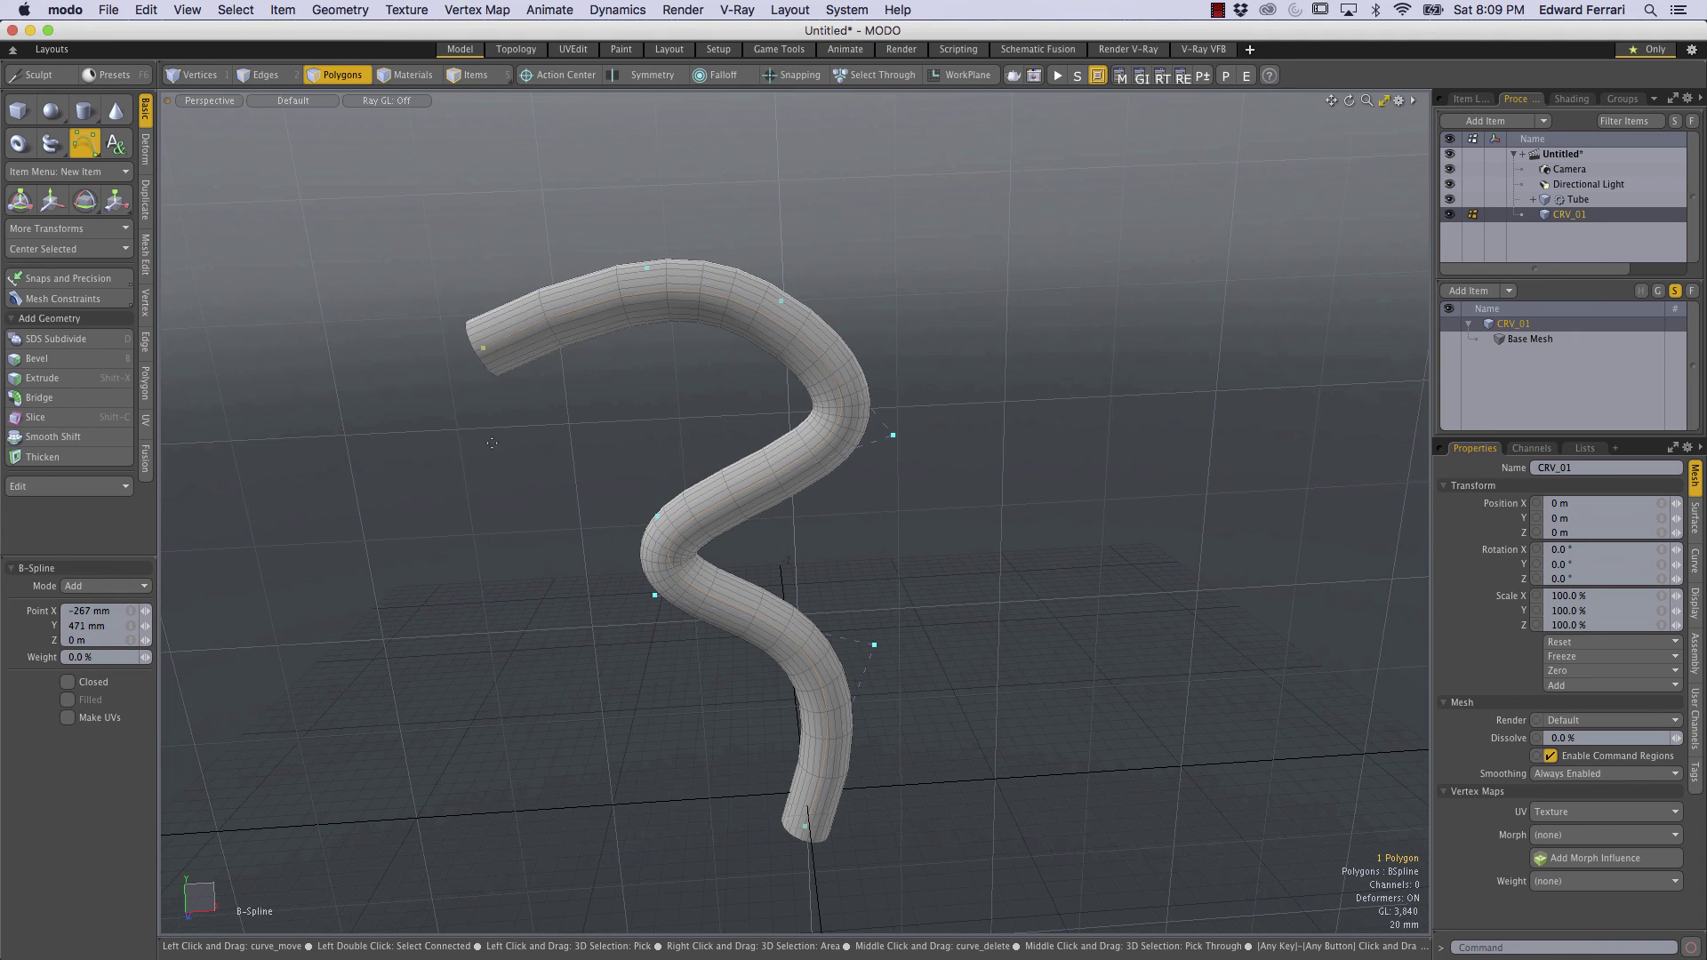
{"action": "left_click", "coordinate": [488, 545]}
{"action": "scroll", "coordinate": [552, 480], "scroll_direction": "down", "scroll_amount": 2}
{"action": "left_click_drag", "start_coordinate": [552, 480], "coordinate": [557, 369], "text": "alt+shift"}
{"action": "left_click", "coordinate": [585, 553]}
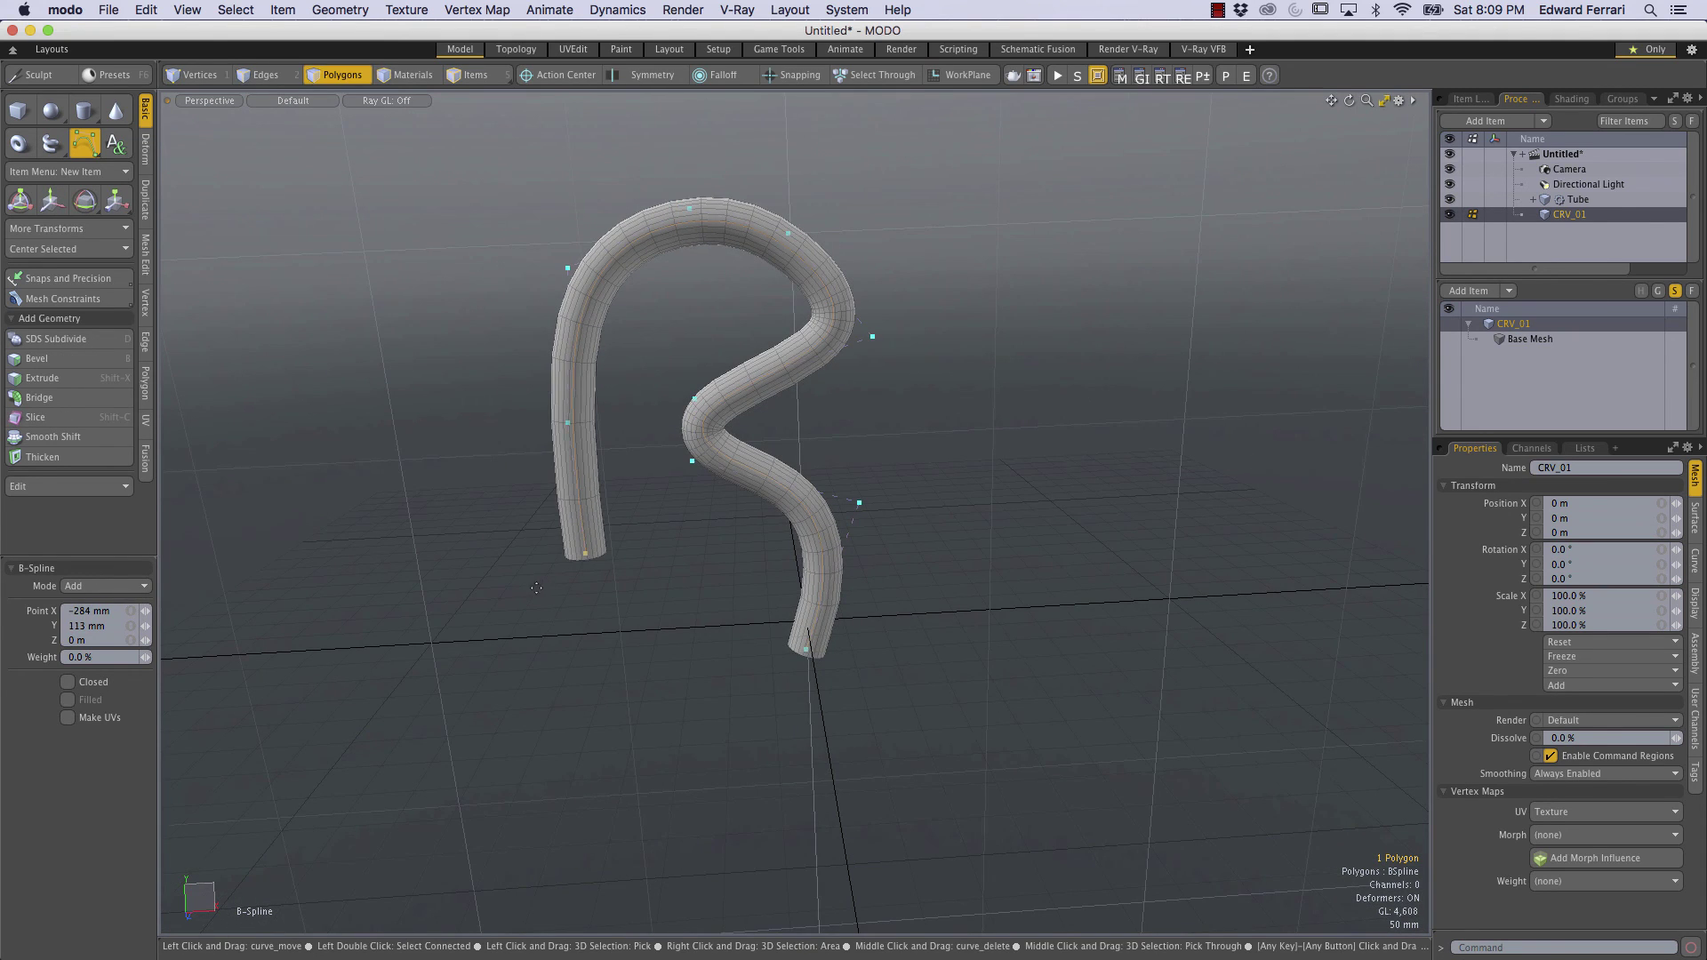
Continue CRV_01 with points through about X -490, Y 292 mm and X -565, Y -103 mm, then back along the bottom to X -217, Y -87 mm
{"action": "left_click", "coordinate": [456, 569]}
{"action": "left_click", "coordinate": [403, 430]}
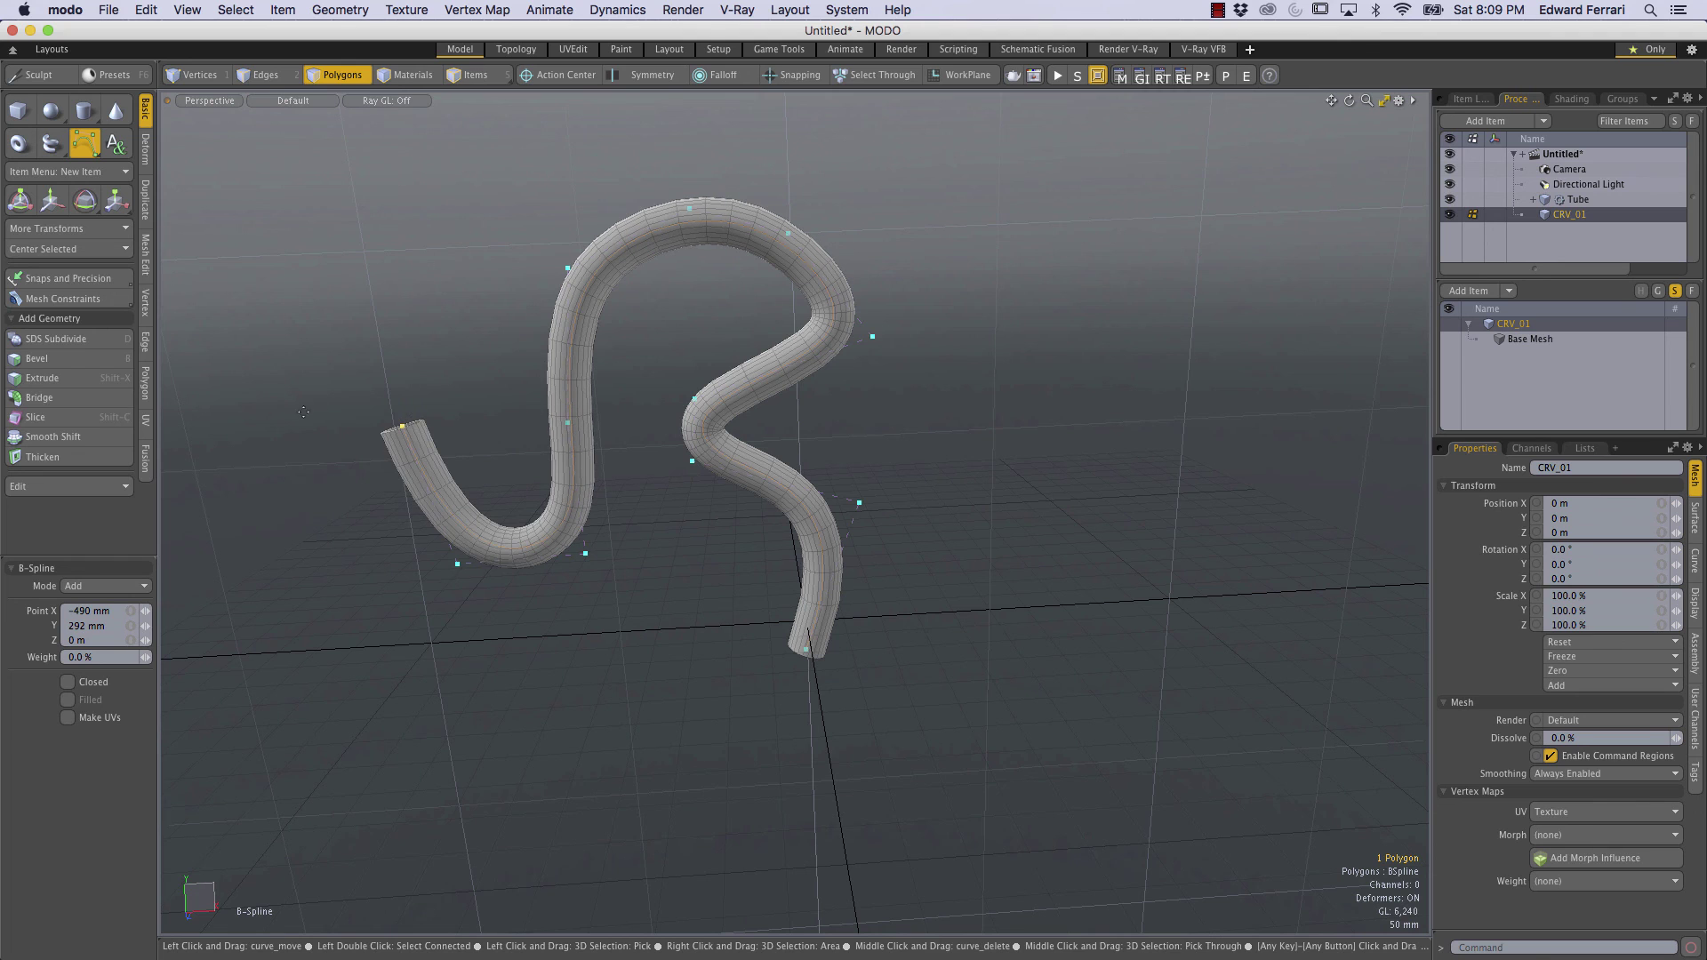
{"action": "left_click", "coordinate": [300, 418]}
{"action": "left_click", "coordinate": [392, 718]}
{"action": "left_click_drag", "start_coordinate": [428, 643], "coordinate": [569, 436], "text": "alt+shift"}
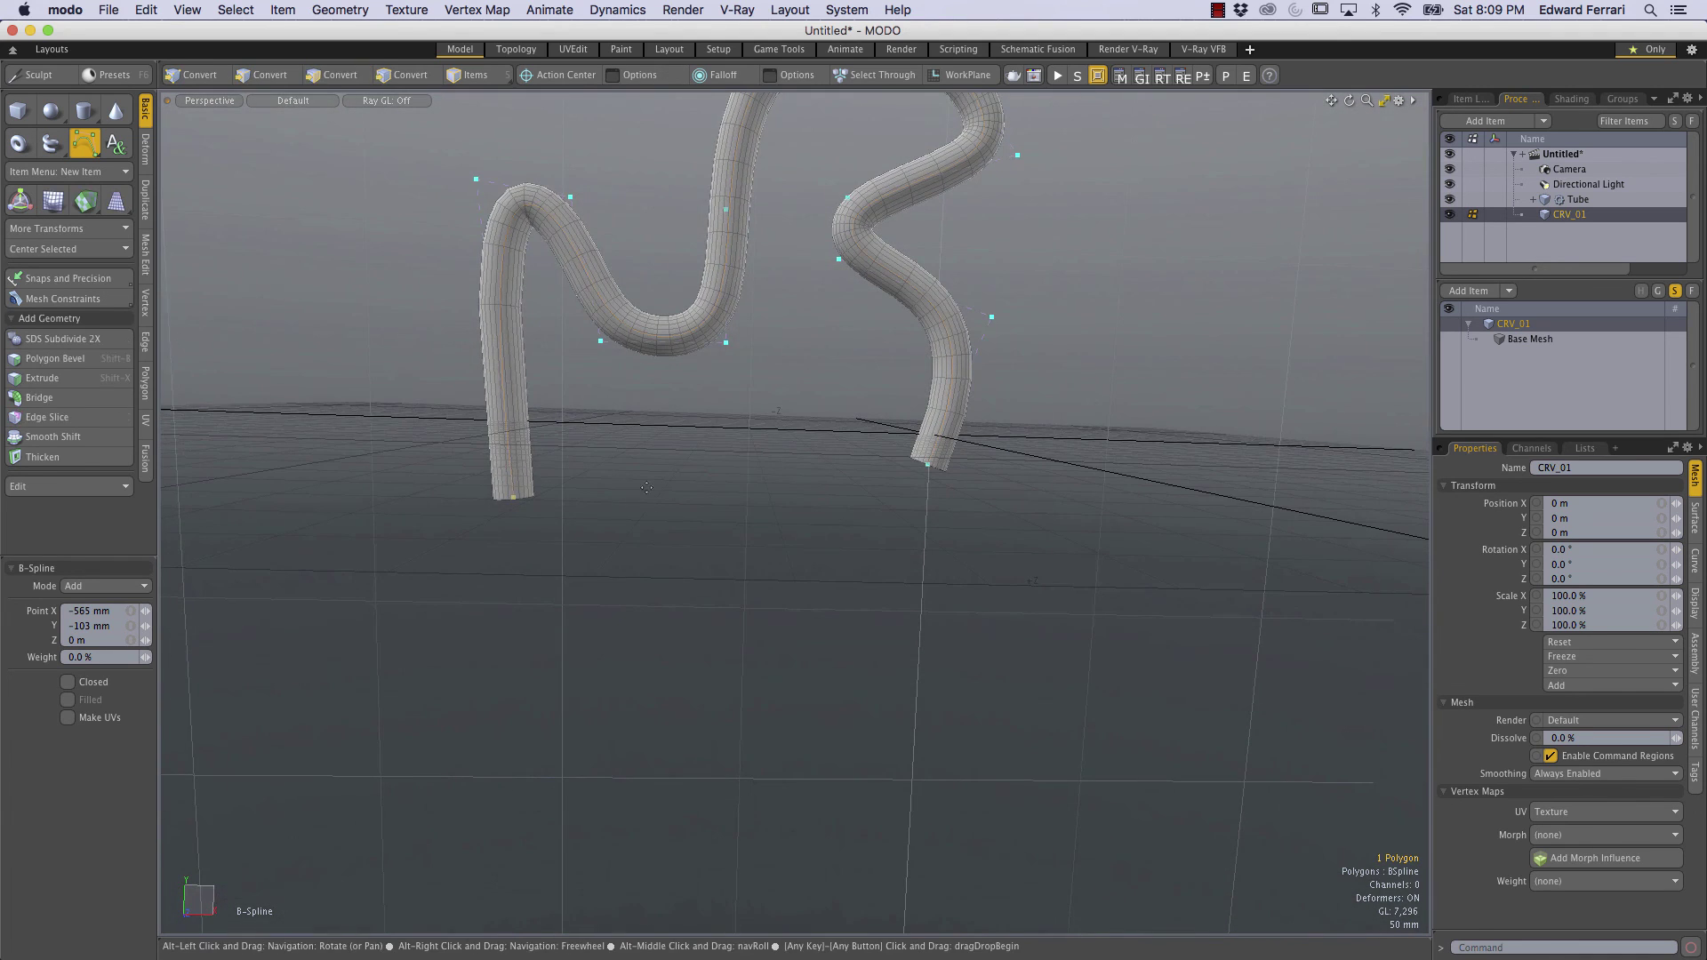
{"action": "left_click", "coordinate": [667, 482]}
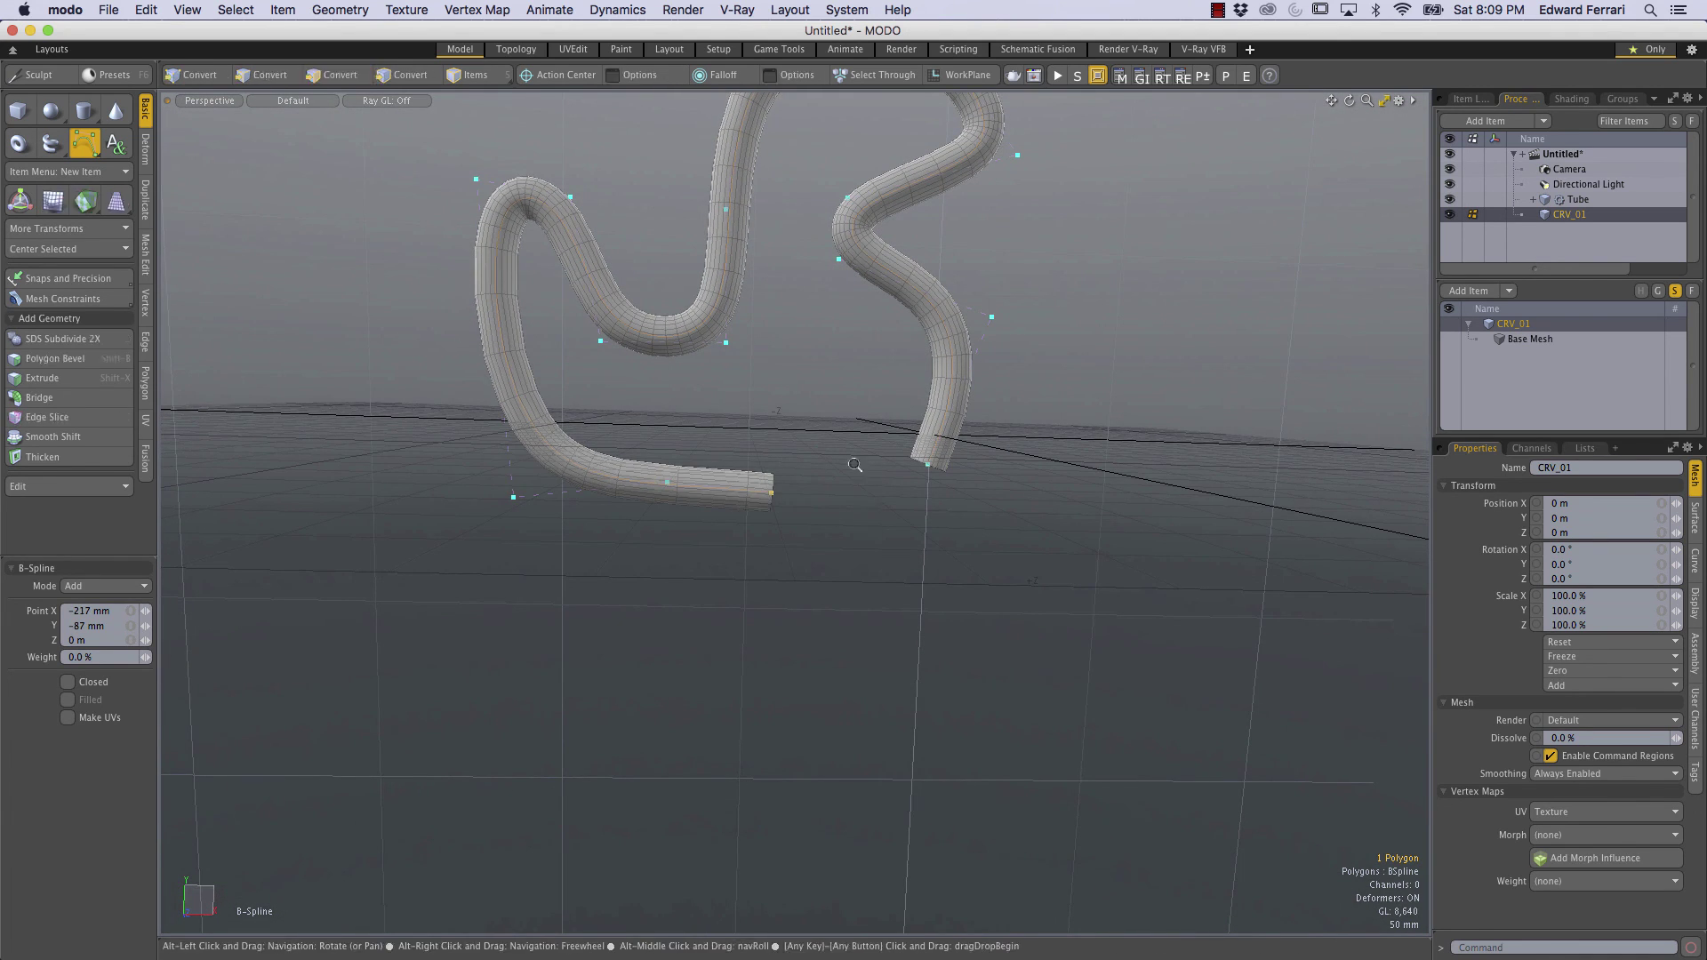
{"action": "left_click_drag", "start_coordinate": [854, 534], "coordinate": [934, 535], "text": "alt"}
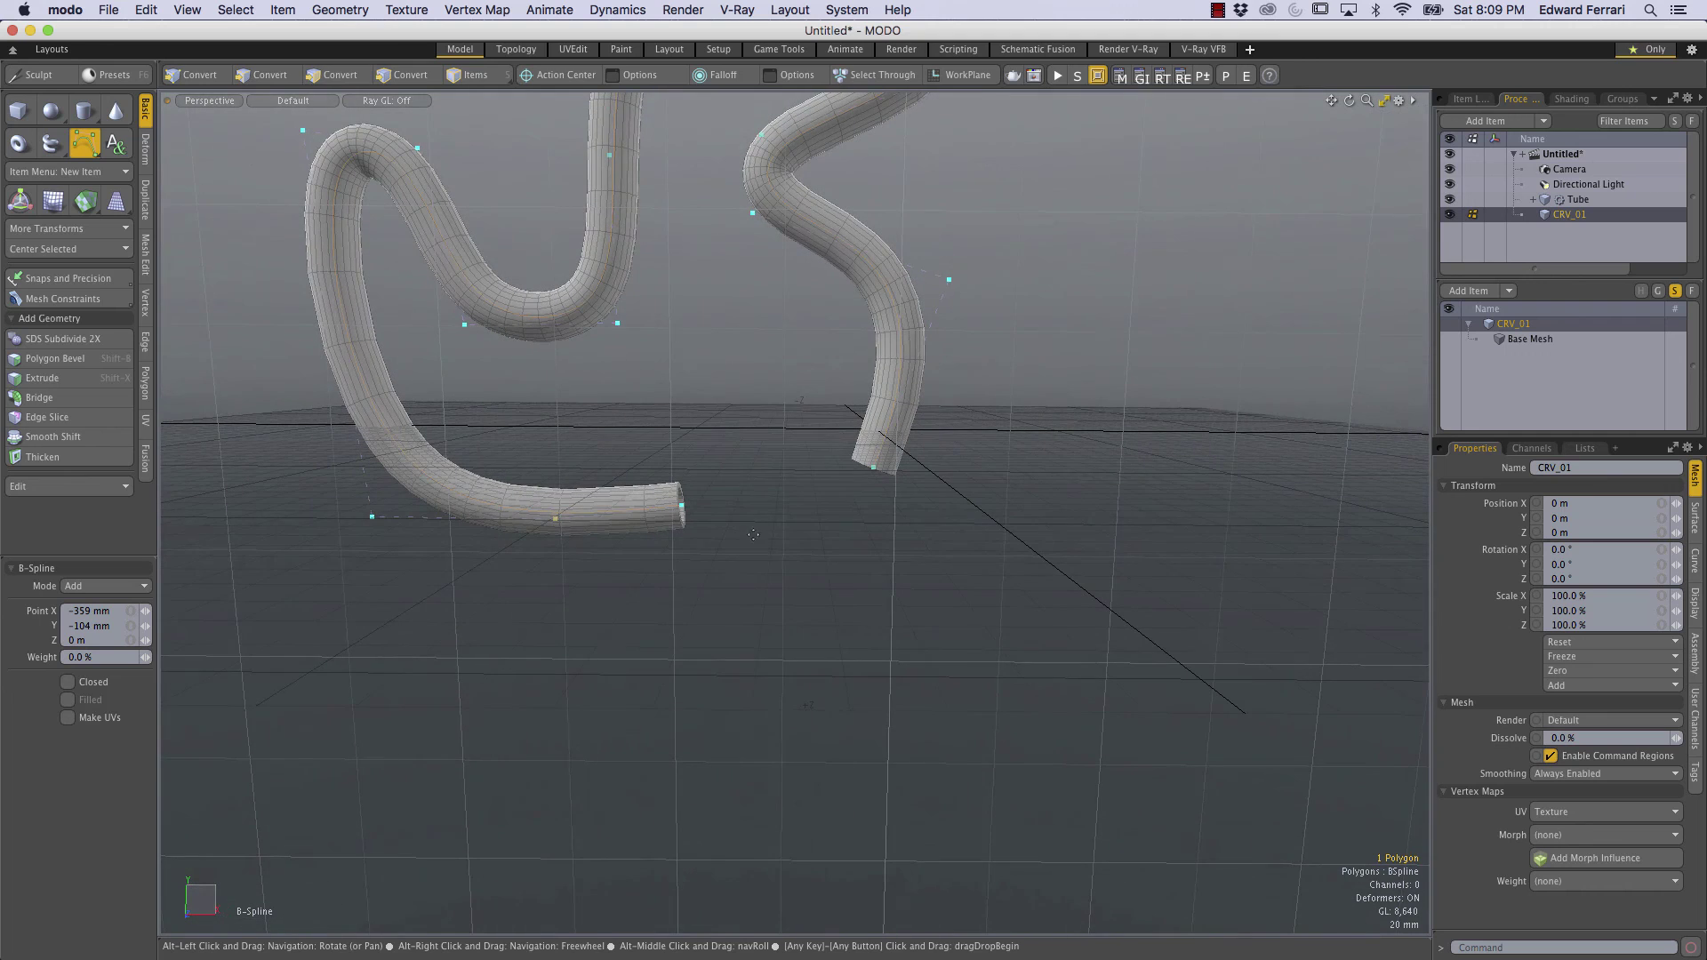
Close the B-spline into a loop and move its bottom points to about X 39, Y -89 mm and X -190, Y -115 mm
{"action": "left_click", "coordinate": [71, 686]}
{"action": "left_click_drag", "start_coordinate": [876, 378], "coordinate": [829, 493], "text": "ctrl+alt"}
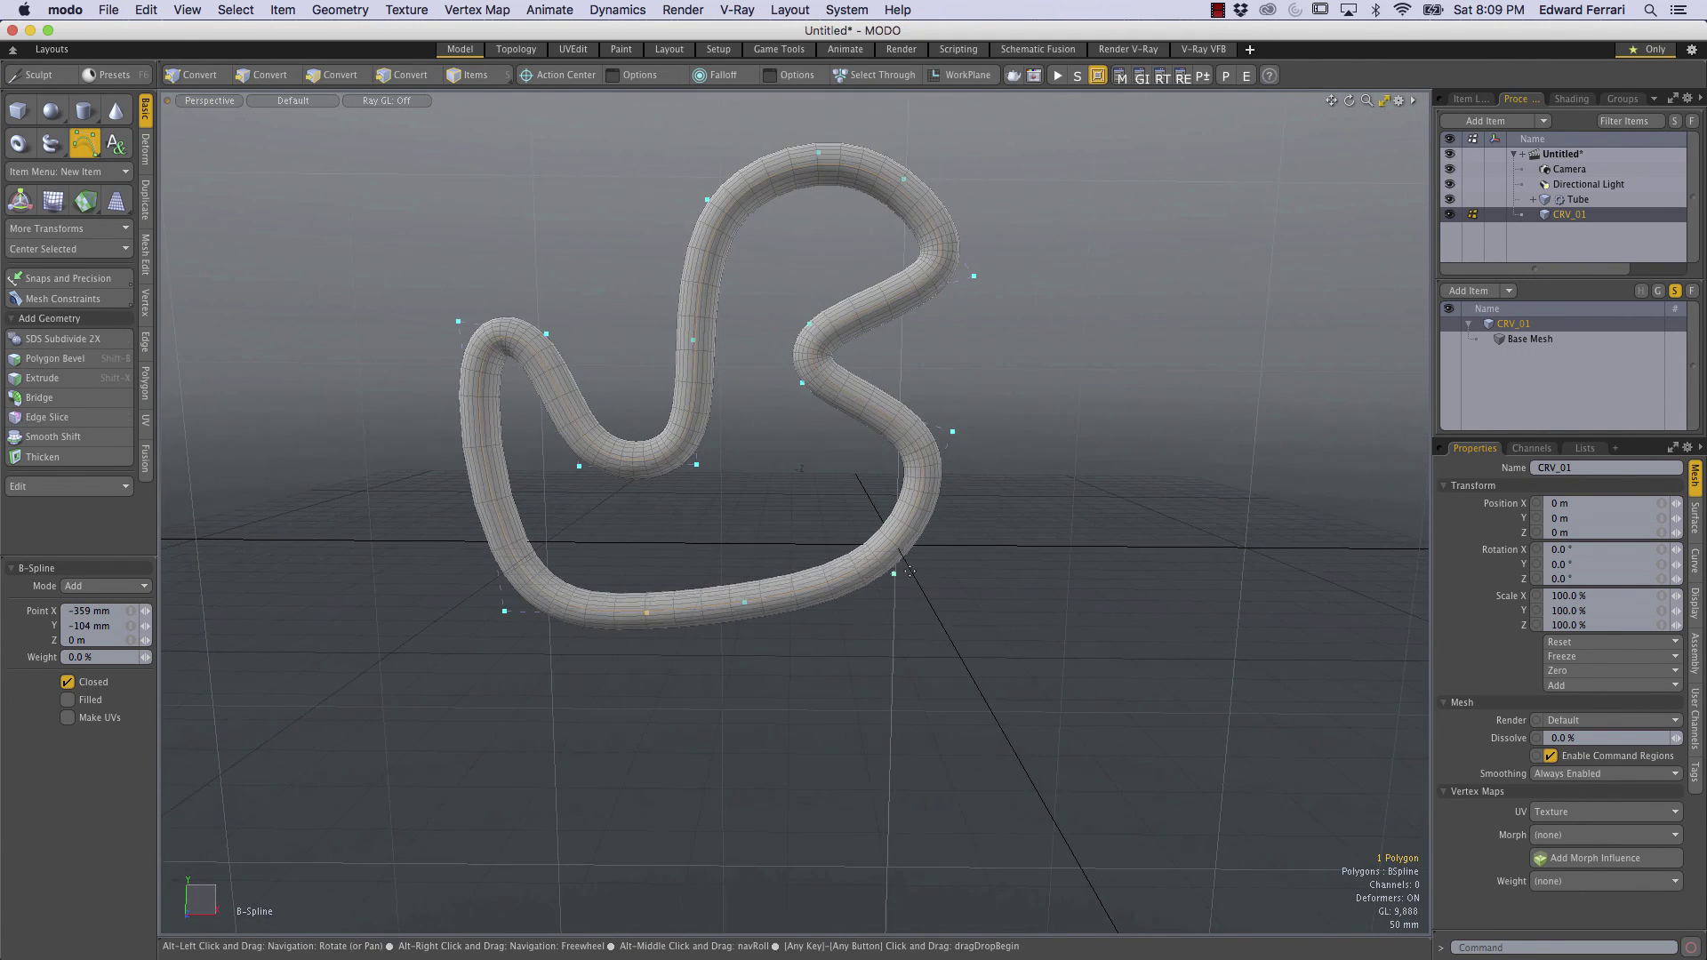
{"action": "left_click_drag", "start_coordinate": [894, 573], "coordinate": [922, 606]}
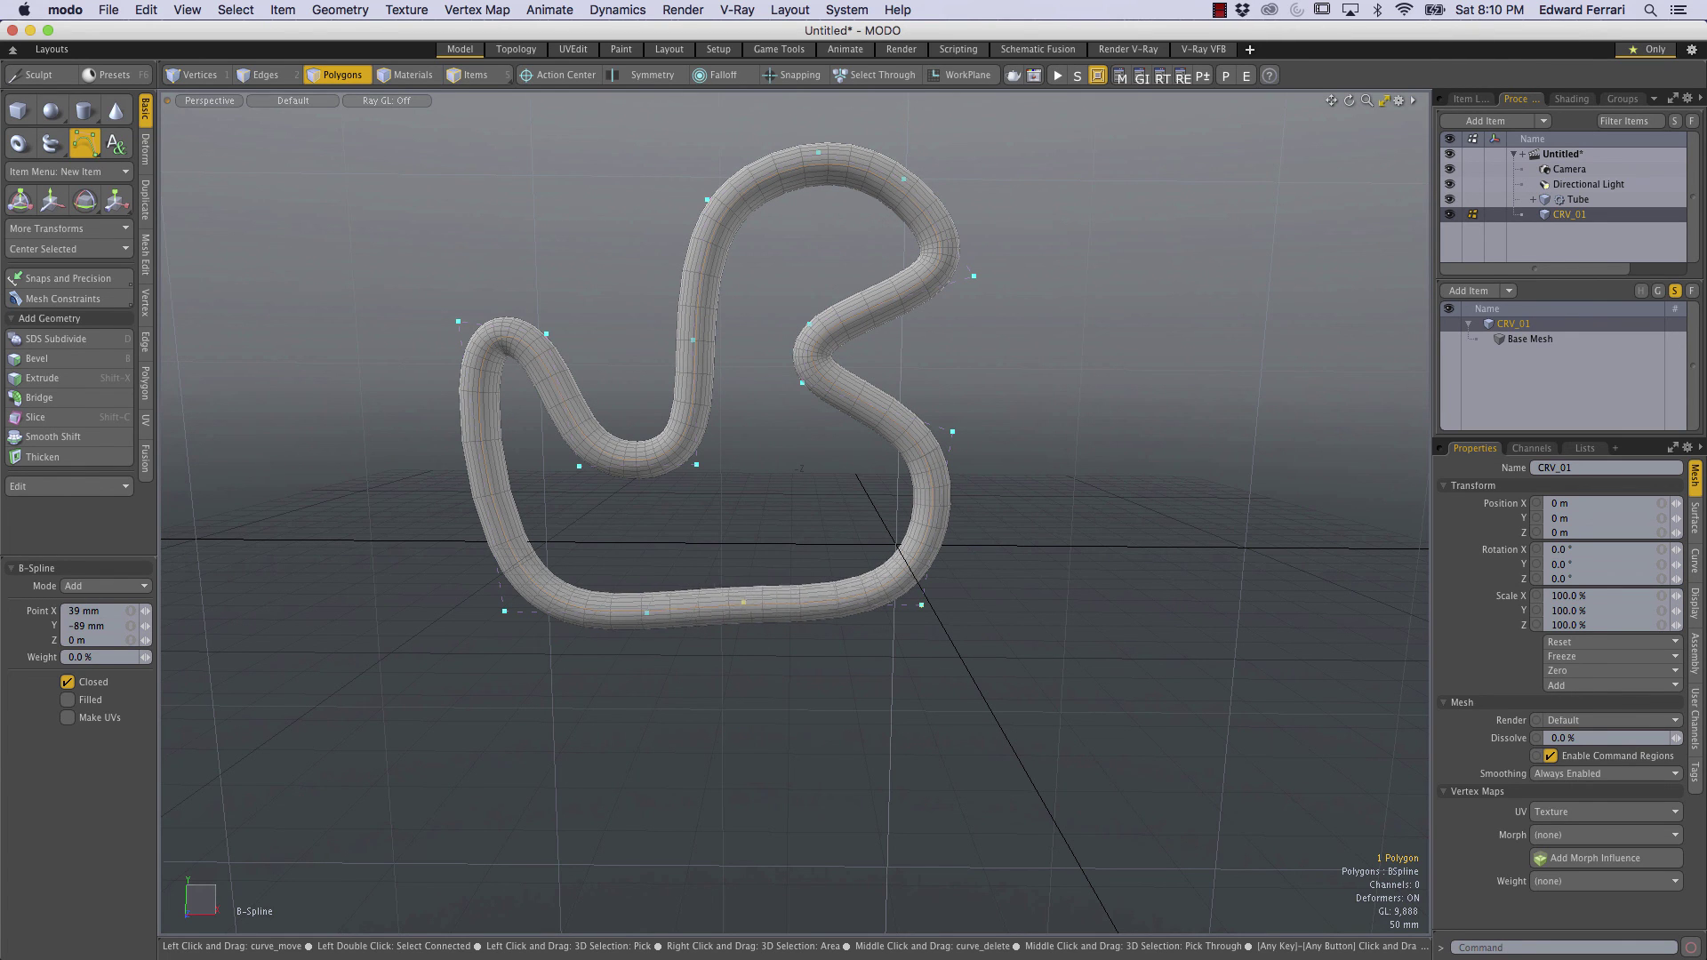
{"action": "left_click_drag", "start_coordinate": [793, 506], "coordinate": [777, 415], "text": "alt"}
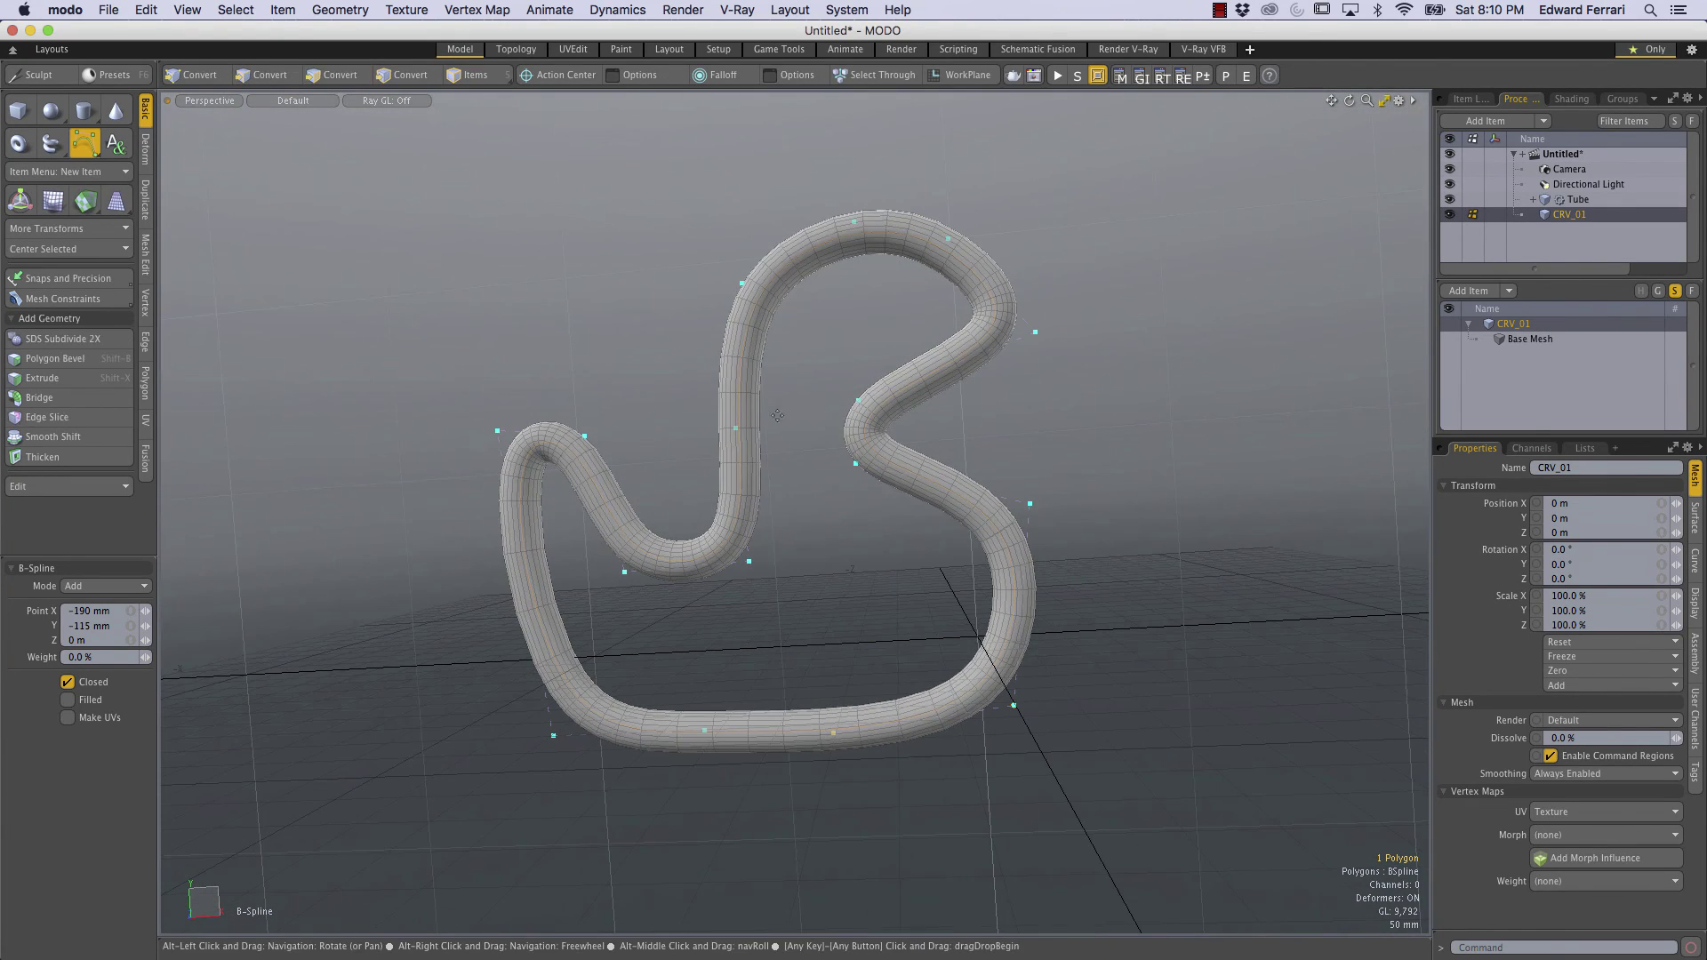